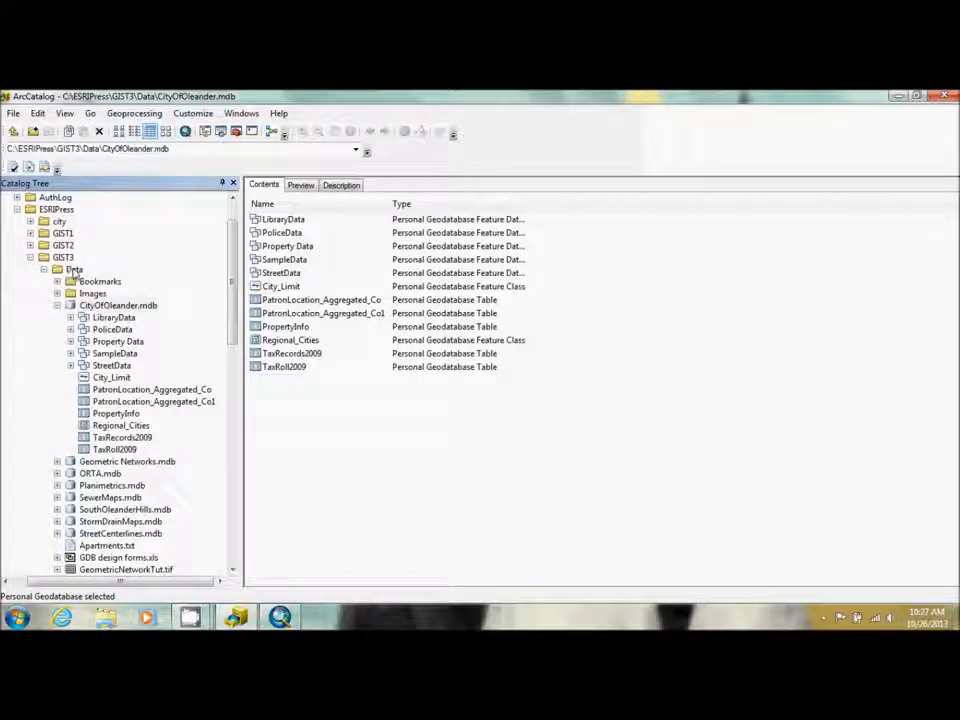
Step: Create a new folder named Backup inside the GIST3 Data folder
right_click(73, 271)
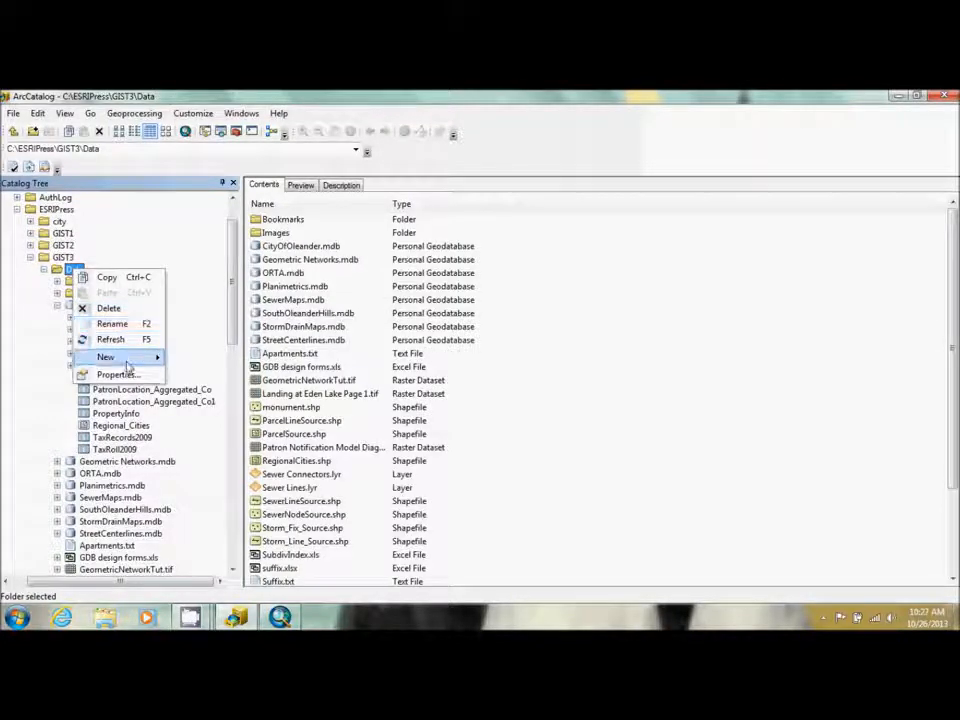
mouse_move(126, 362)
left_click(195, 350)
type("Backup")
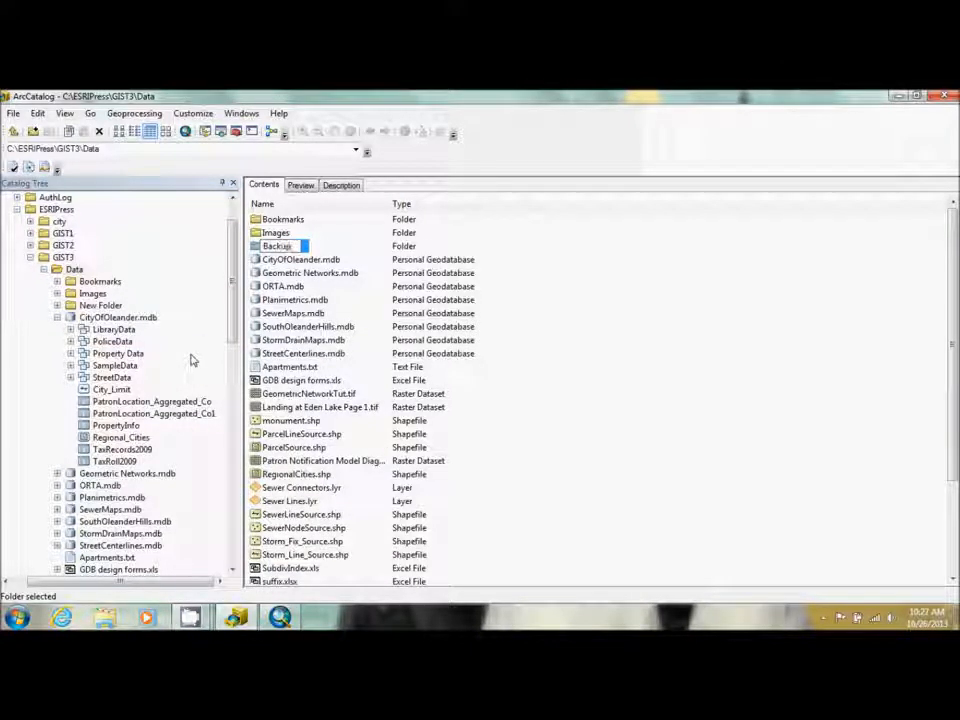
key("Return")
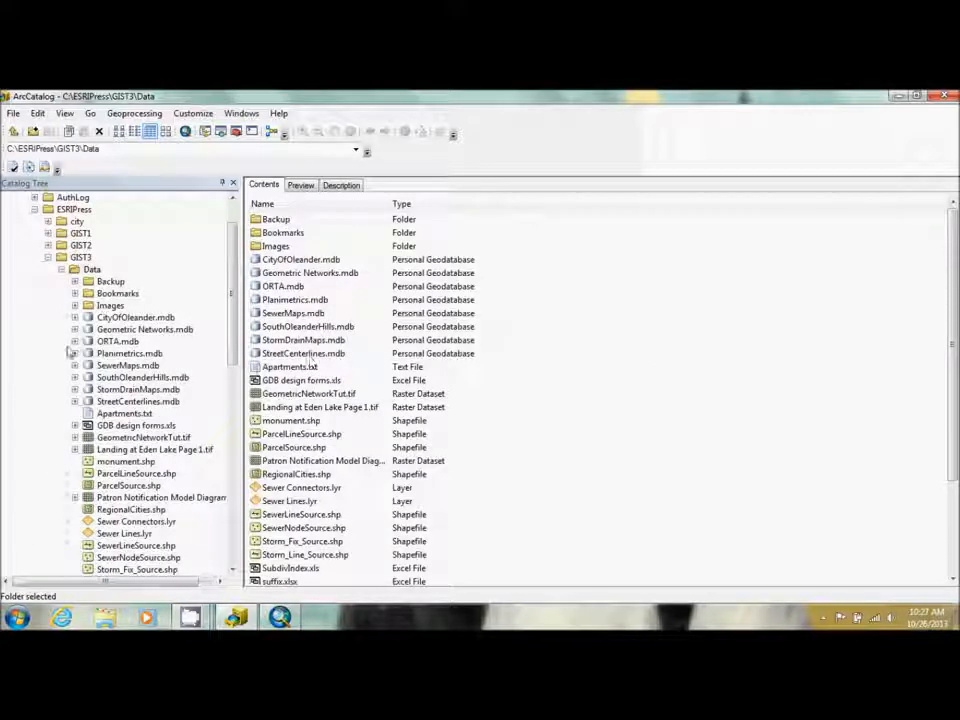
Step: Copy the CityOfOleander.mdb geodatabase into the Backup folder
left_click(137, 318)
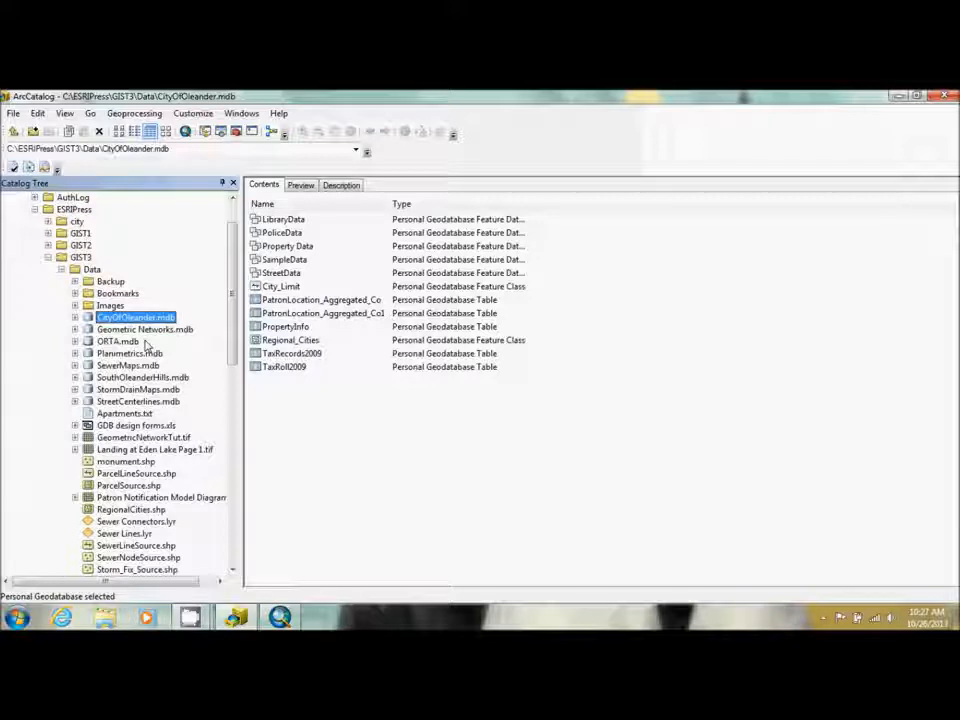
left_click(143, 402)
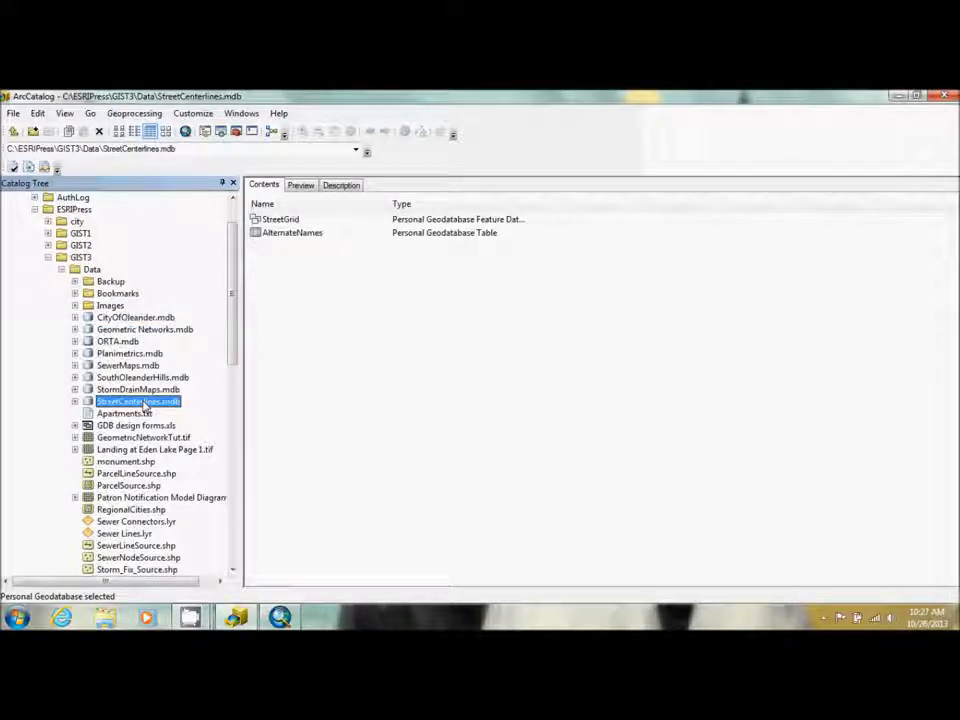
left_click(136, 318)
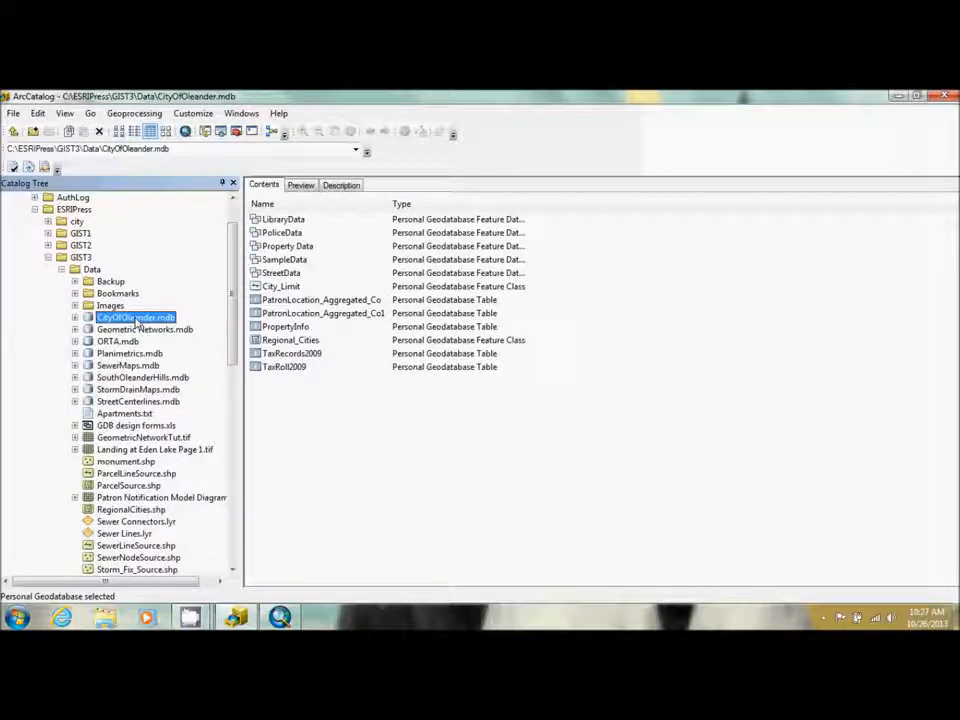
right_click(136, 318)
left_click(162, 326)
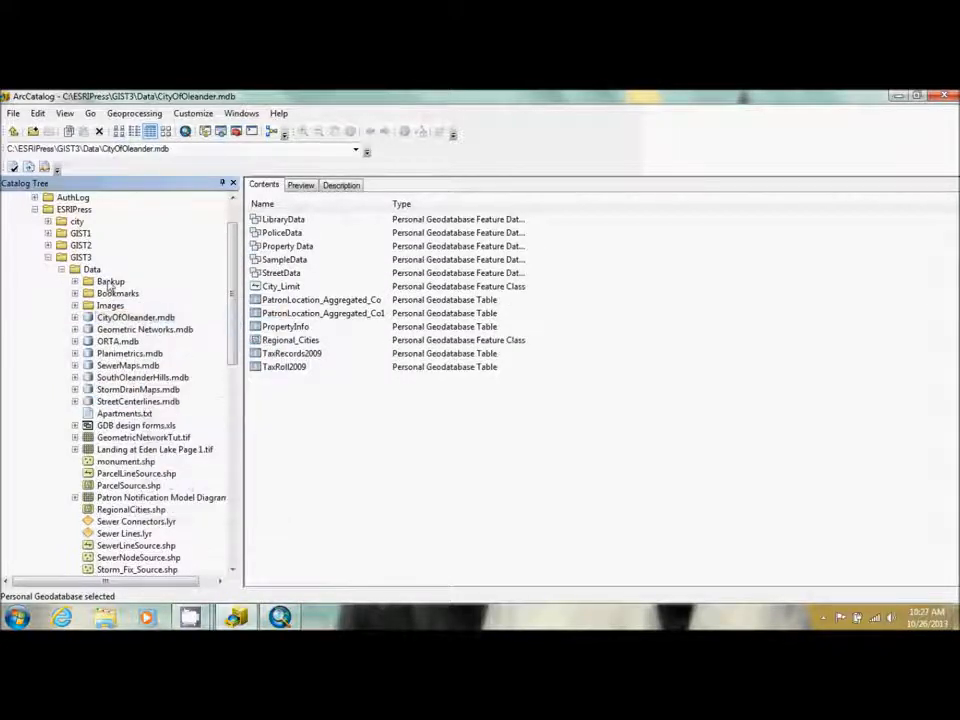
left_click(110, 282)
right_click(112, 283)
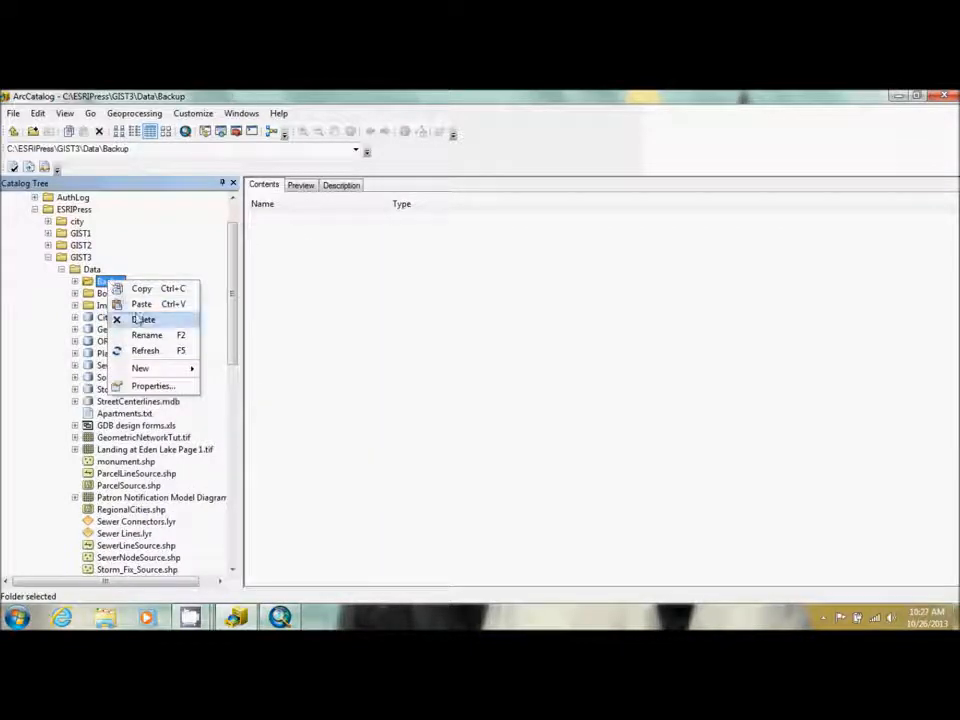
left_click(144, 304)
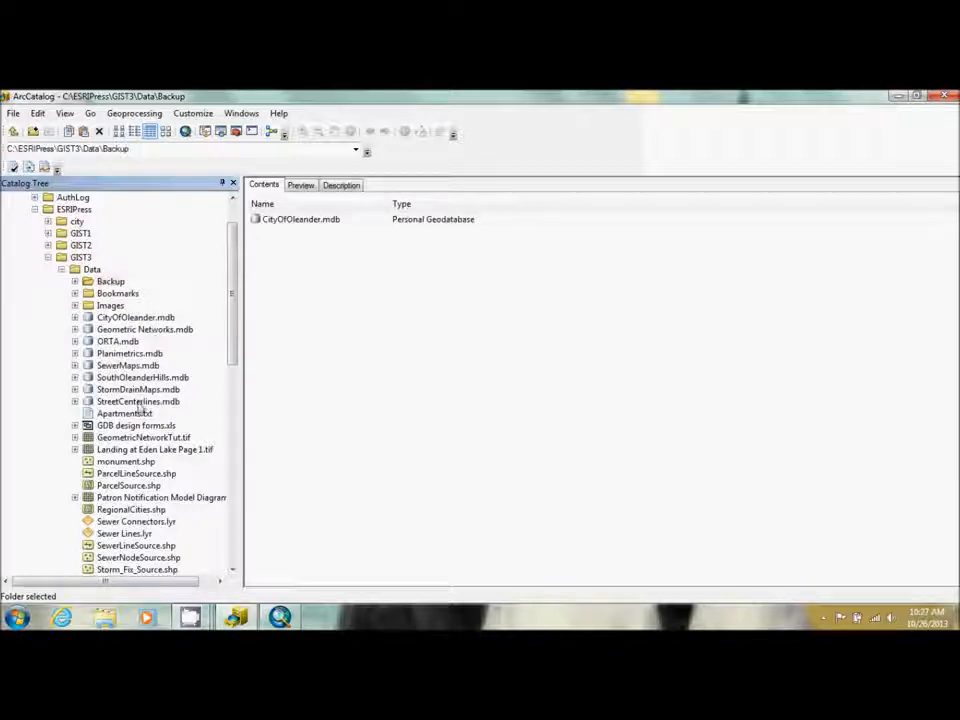
Step: Copy the StreetCenterlines.mdb geodatabase into the Backup folder
right_click(137, 402)
left_click(190, 211)
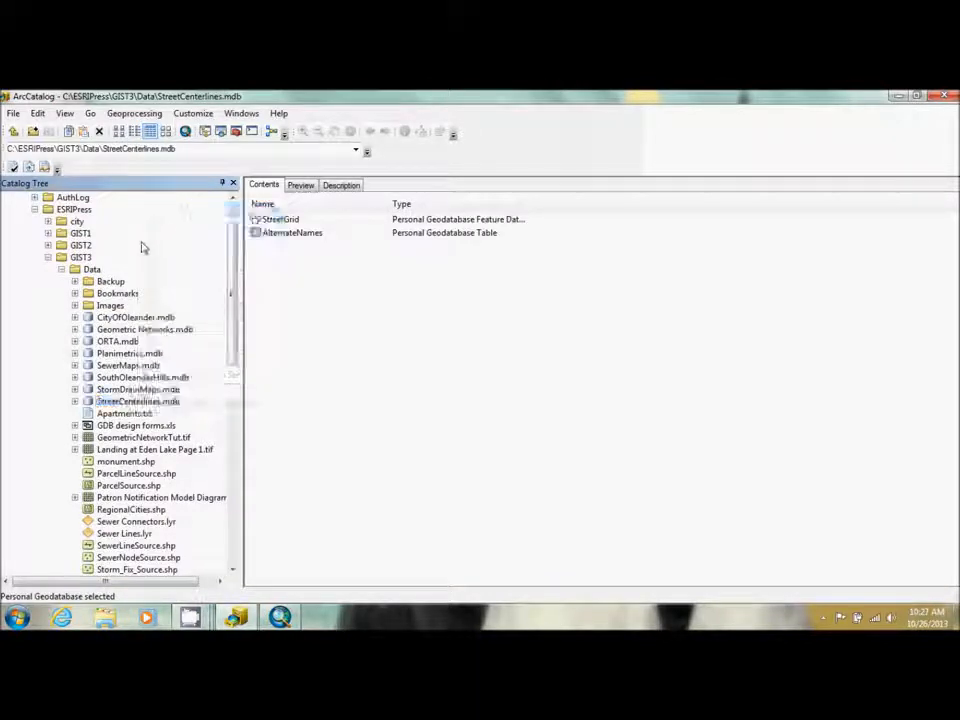
right_click(110, 284)
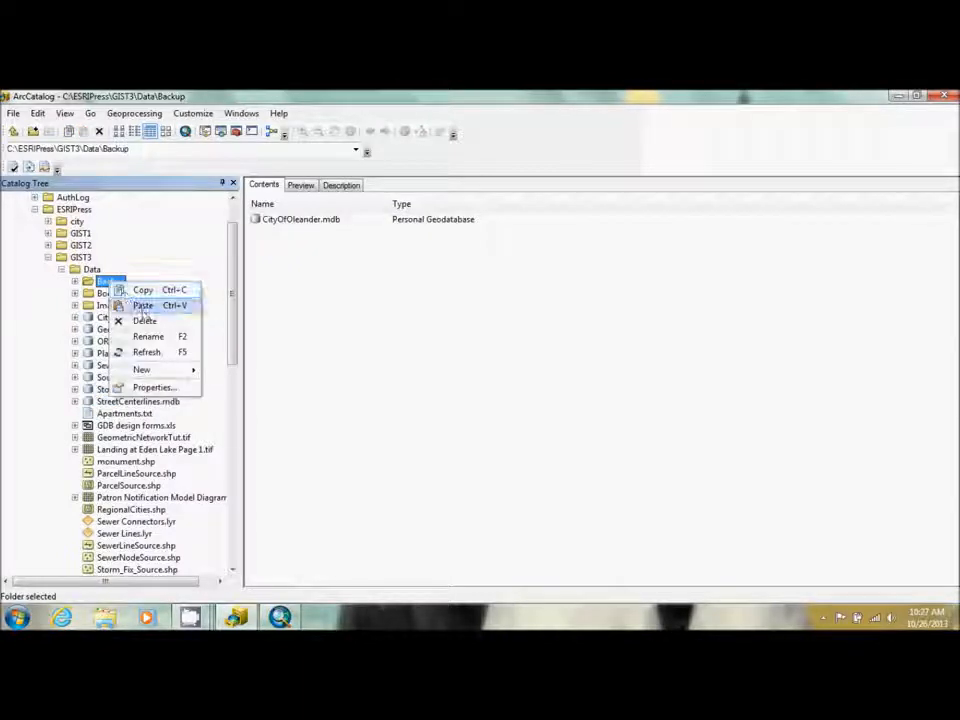
left_click(145, 305)
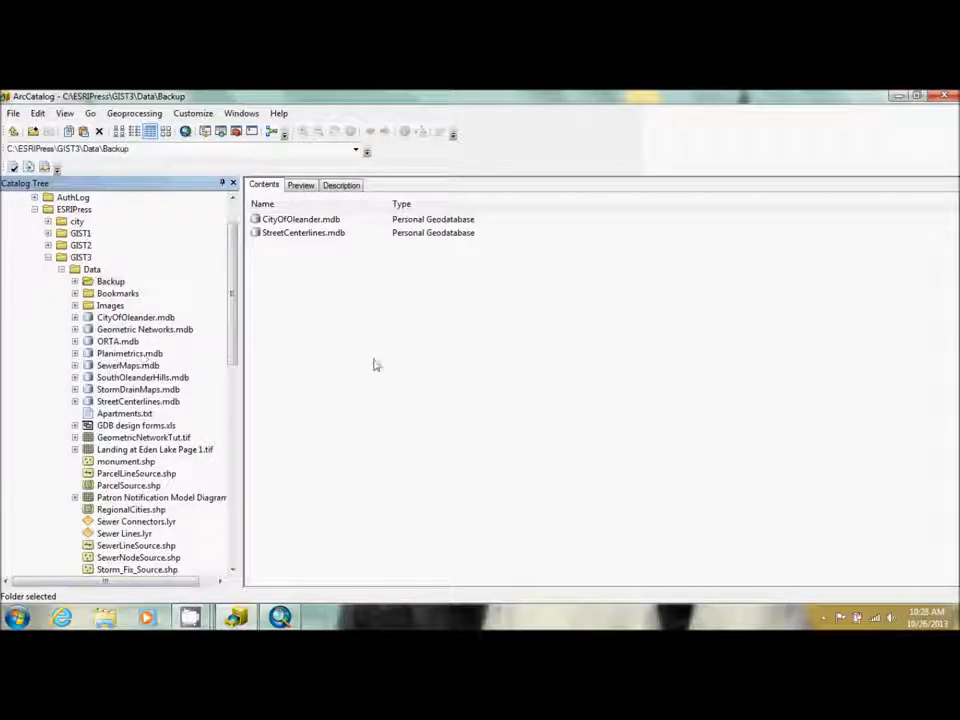
Step: Close ArcCatalog and open the Tutorial 8-2 map document in ArcMap
left_click(941, 99)
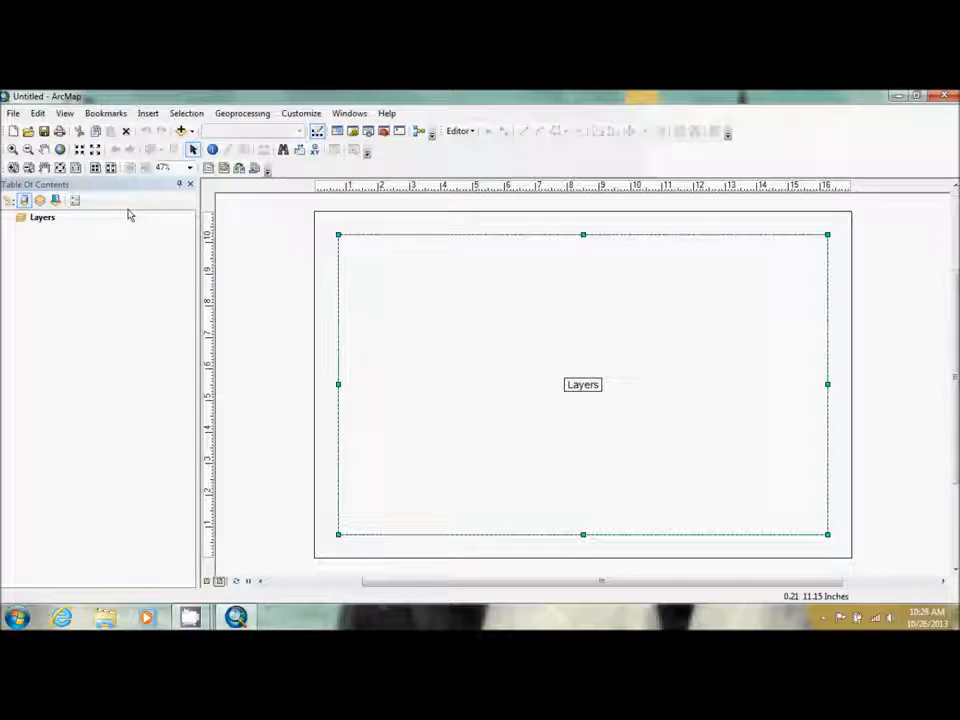
left_click(28, 132)
scroll(490, 350, "down", 3)
left_click(412, 376)
double_click(413, 377)
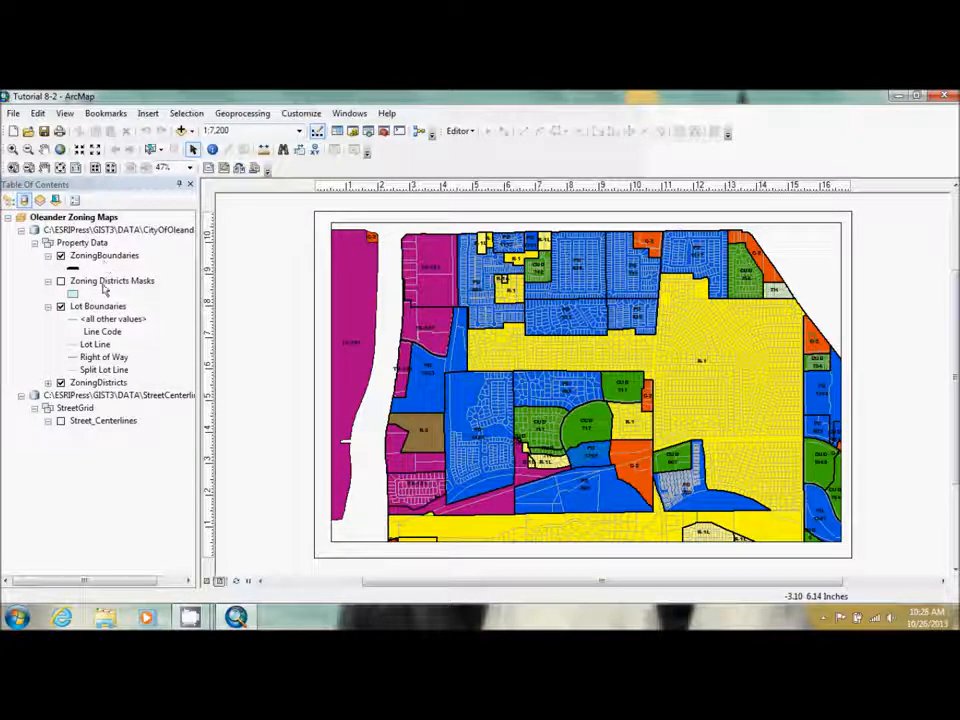
Step: Set up a label-to-annotation conversion for the ZoningDistricts layer, limited to features in the current extent
left_click(93, 386)
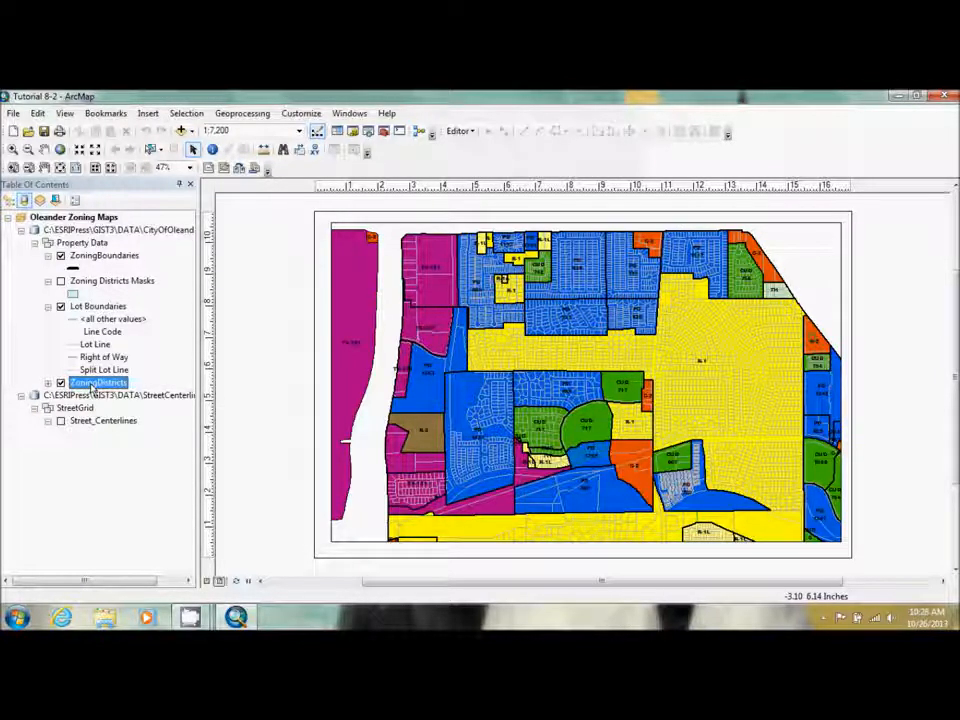
right_click(92, 386)
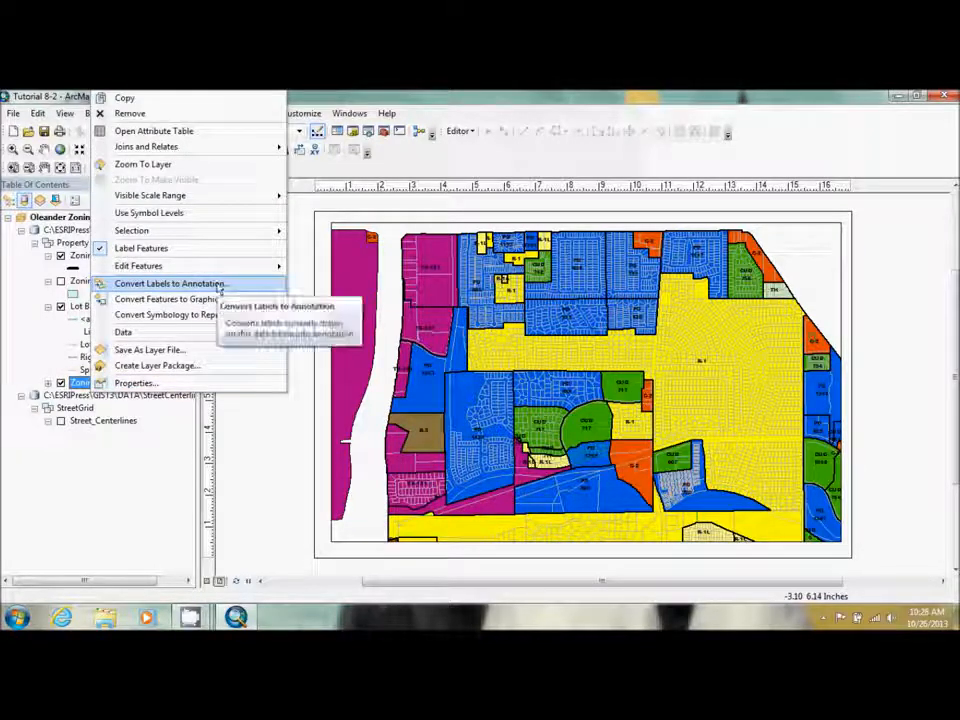
left_click(219, 287)
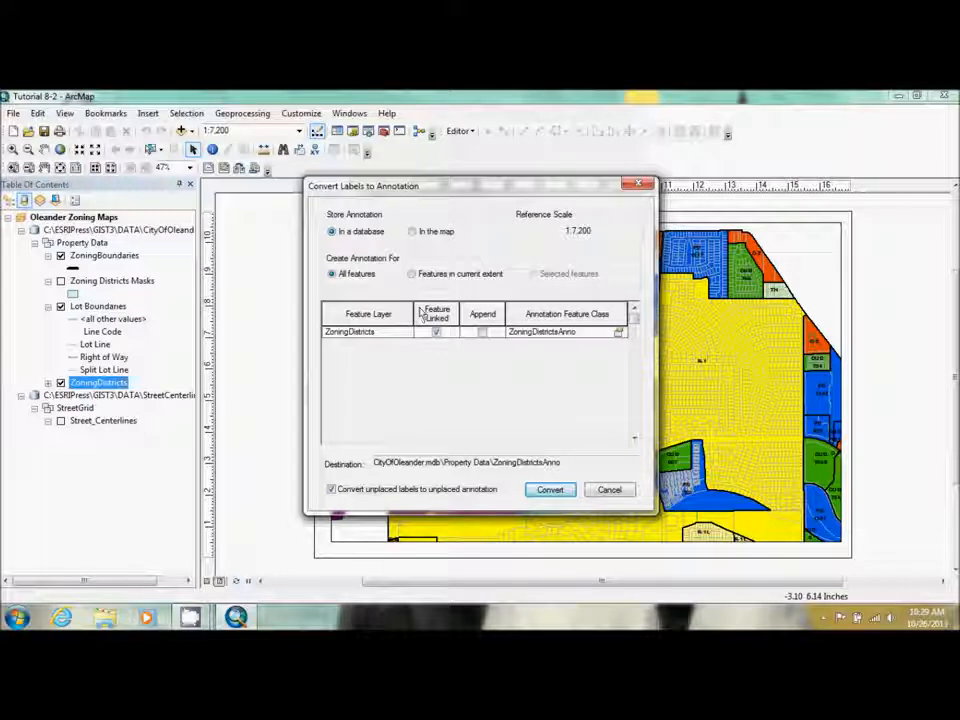
left_click(413, 278)
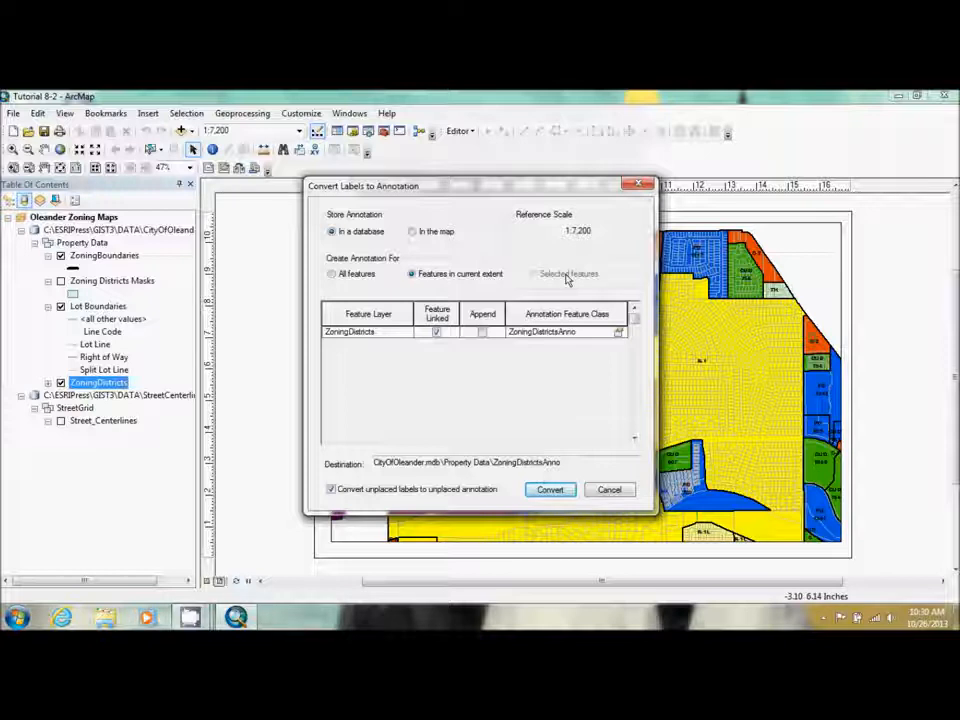
left_click(437, 331)
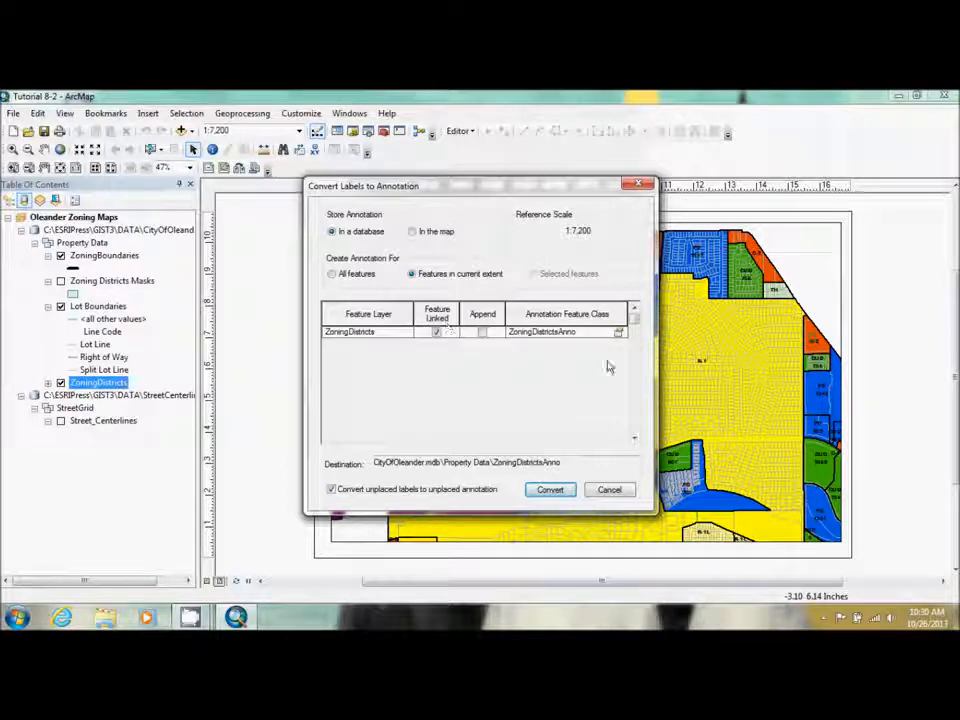
Step: Name the annotation feature class ZoningDistrictsAnno7200ex, accept its default feature-linked properties, and convert the labels
left_click(580, 333)
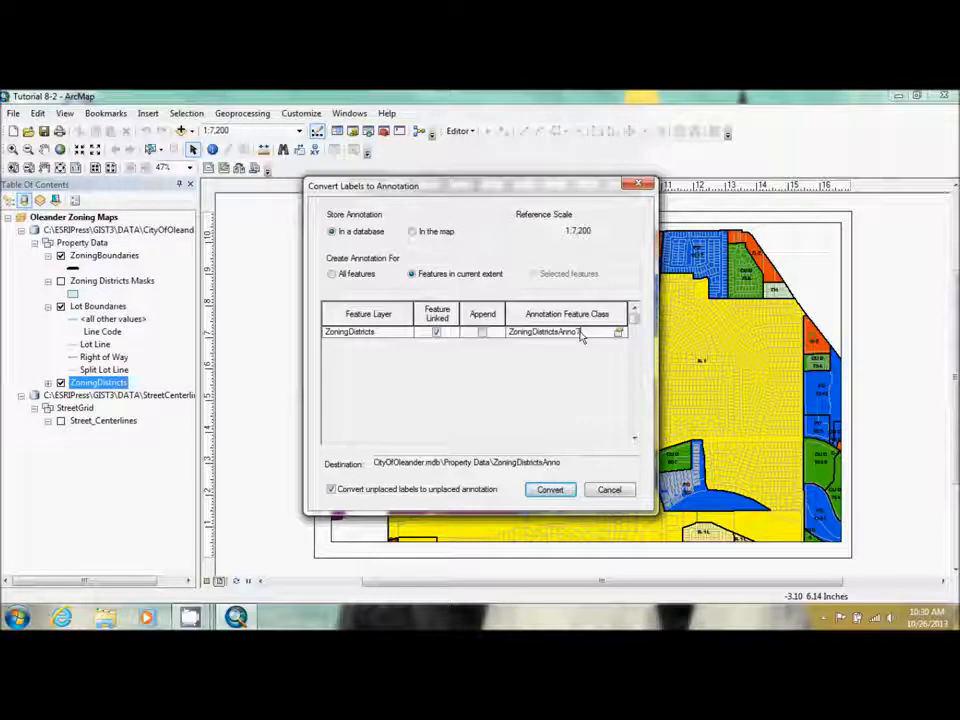
type("a")
key("BackSpace")
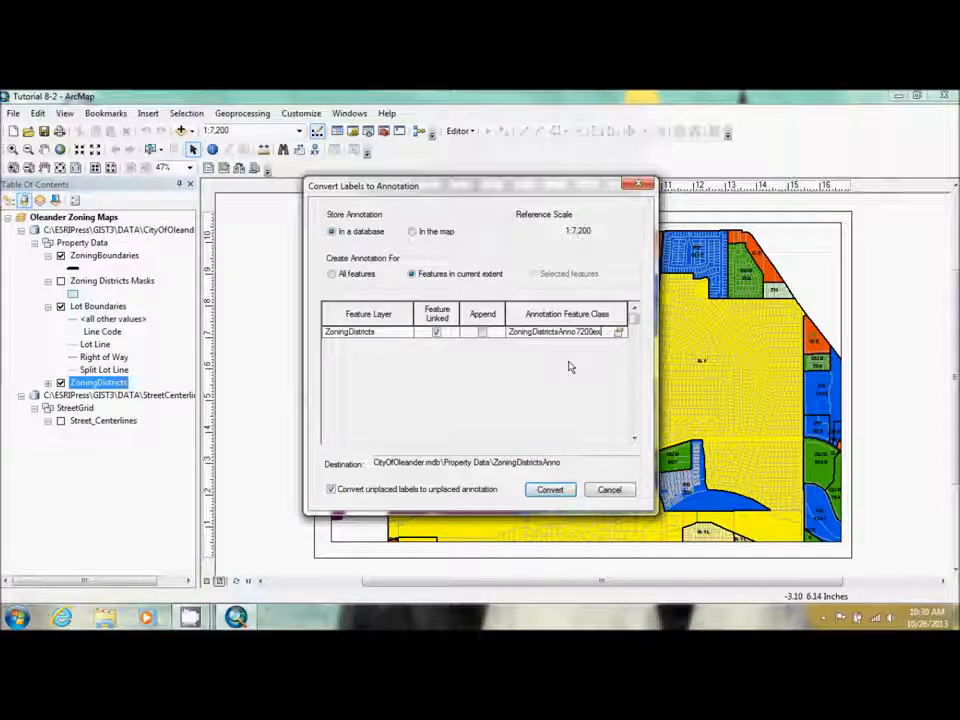
left_click(619, 332)
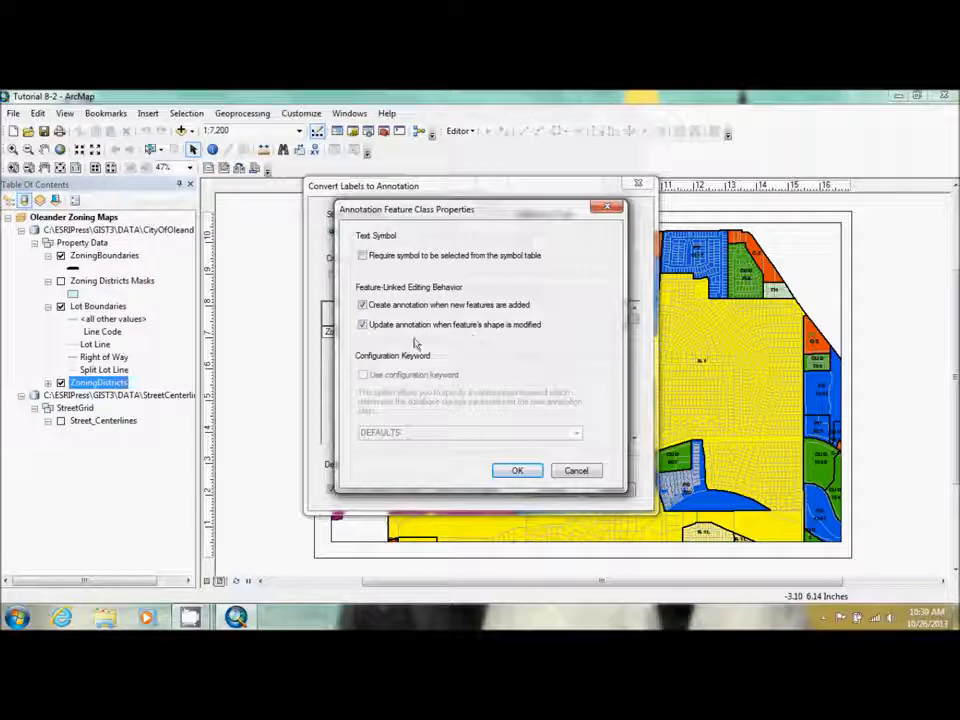
left_click(517, 470)
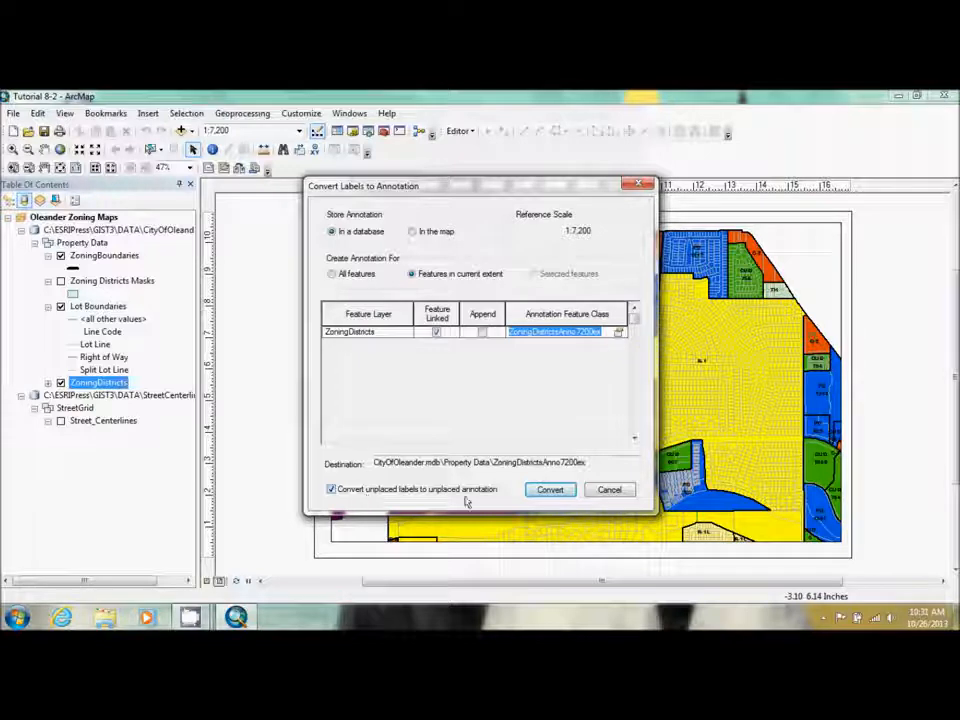
left_click(557, 497)
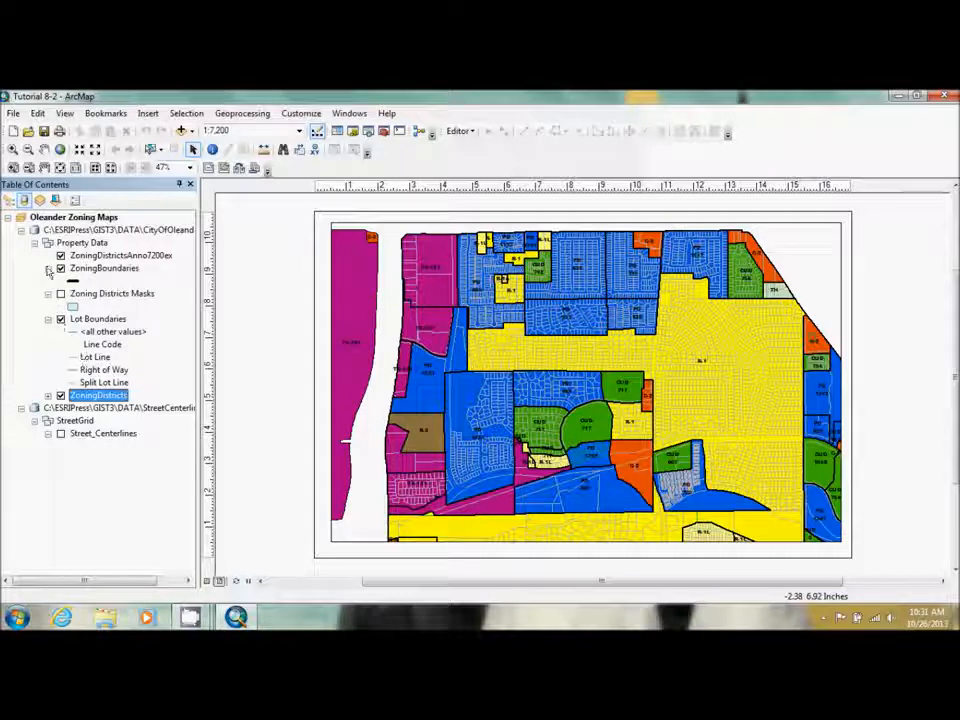
Step: Hide the ZoningDistricts layer and switch ZoningDistrictsAnno7200ex off and on to examine the converted annotation
left_click(61, 396)
left_click(61, 256)
left_click(62, 257)
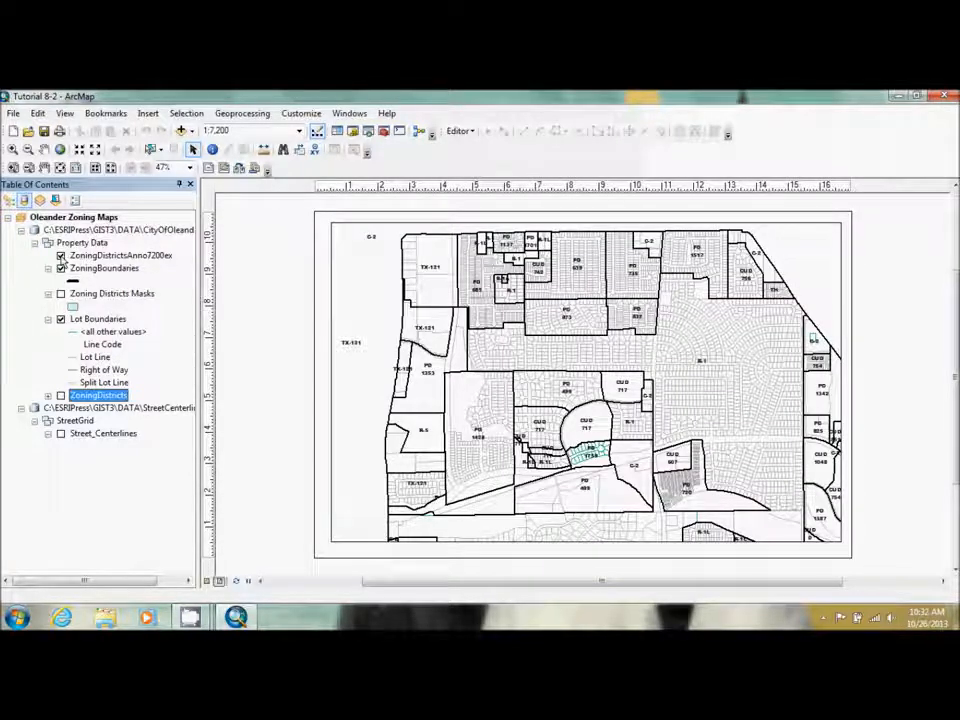
left_click(61, 257)
left_click(61, 257)
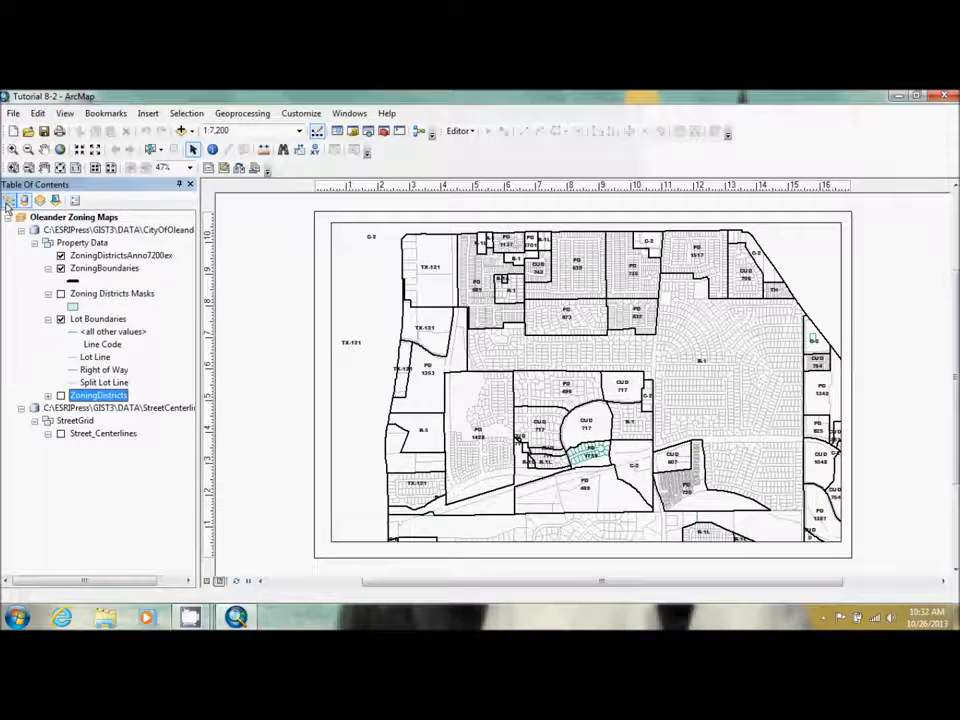
Step: List the layers by drawing order and switch the Categorical and Special Districts annotation classes off and on to compare them
left_click(8, 201)
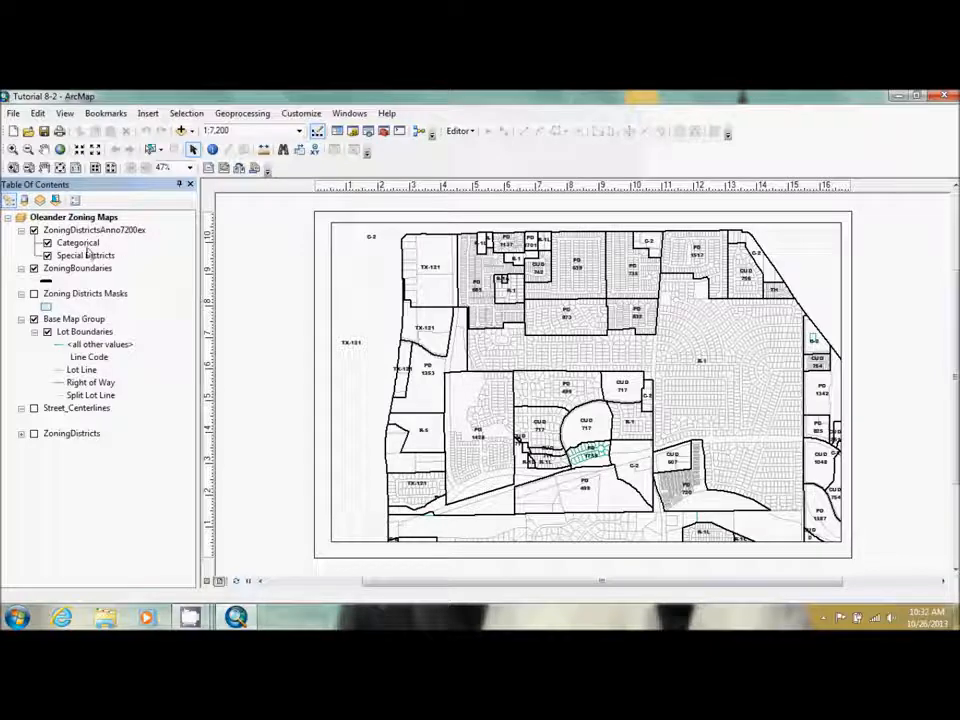
left_click(47, 244)
left_click(47, 244)
left_click(47, 256)
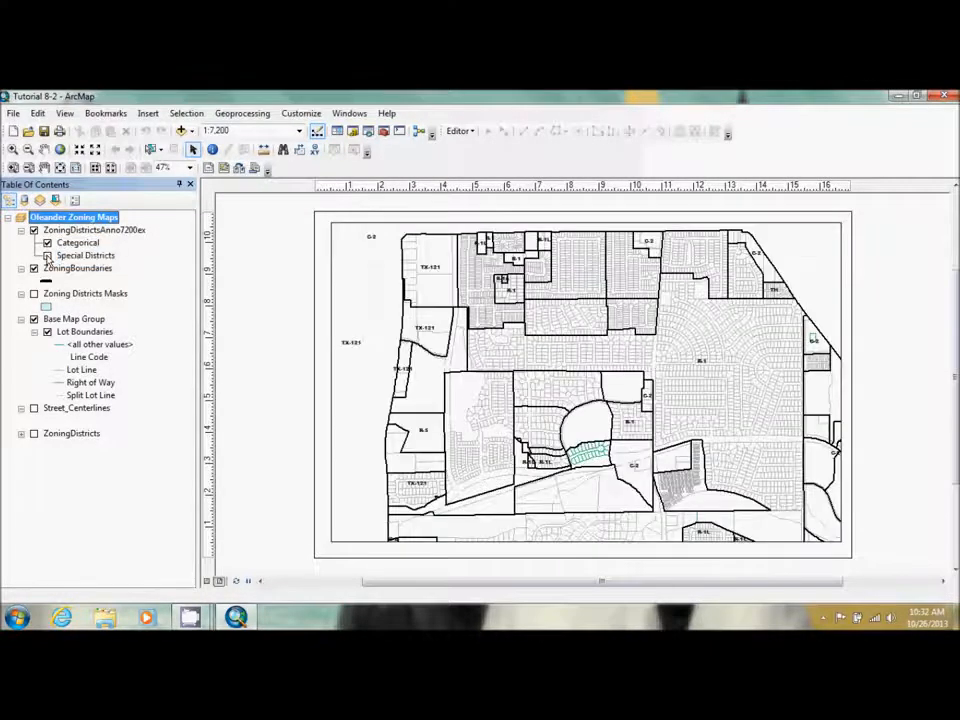
left_click(47, 256)
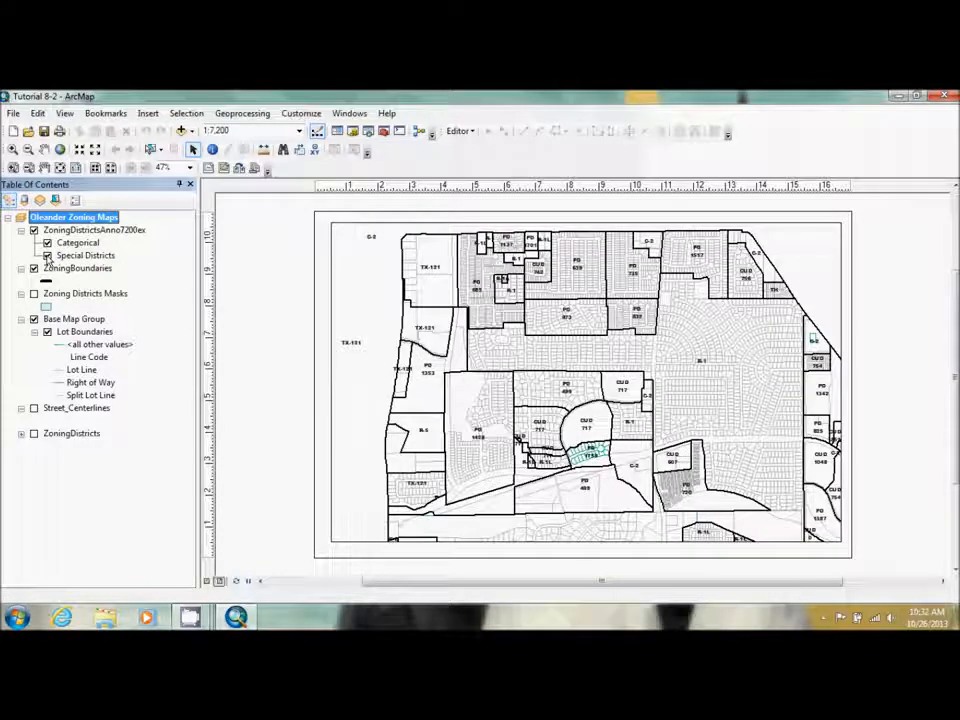
Step: Show the ZoningDistricts and Street_Centerlines layers and set up a label-to-annotation conversion for Street_Centerlines, limited to features in the current extent
left_click(34, 434)
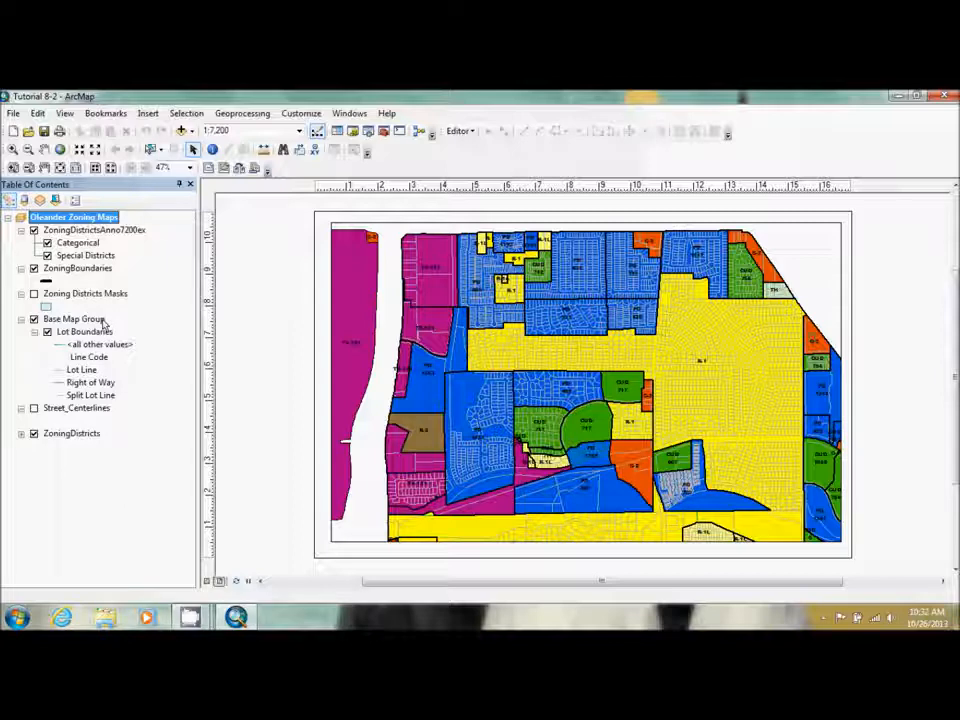
right_click(62, 408)
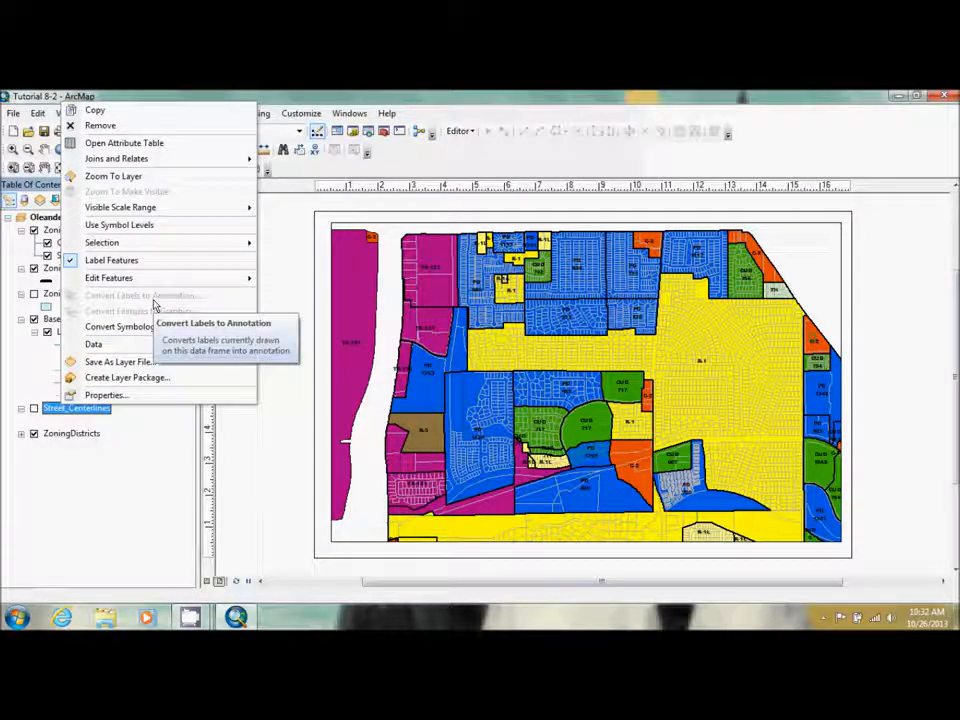
left_click(34, 409)
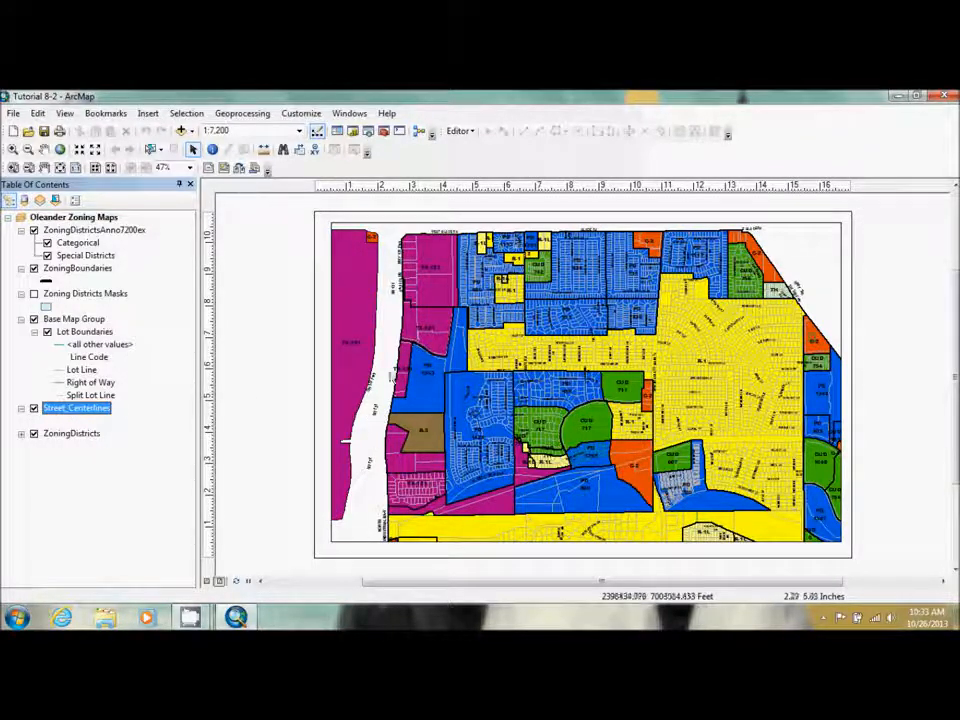
right_click(101, 418)
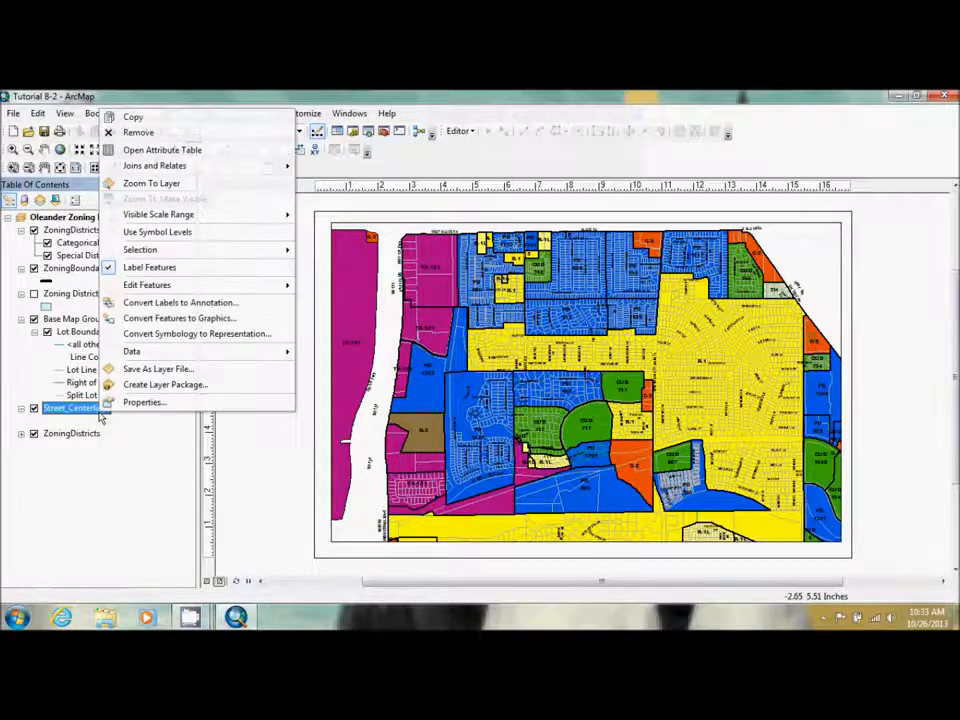
left_click(180, 303)
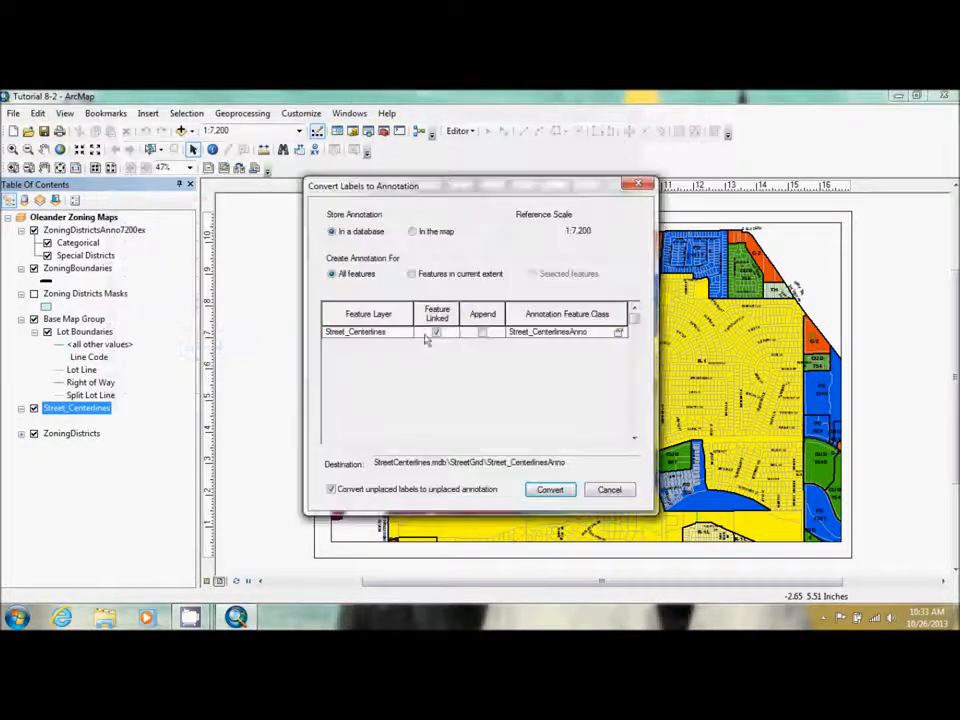
left_click(414, 276)
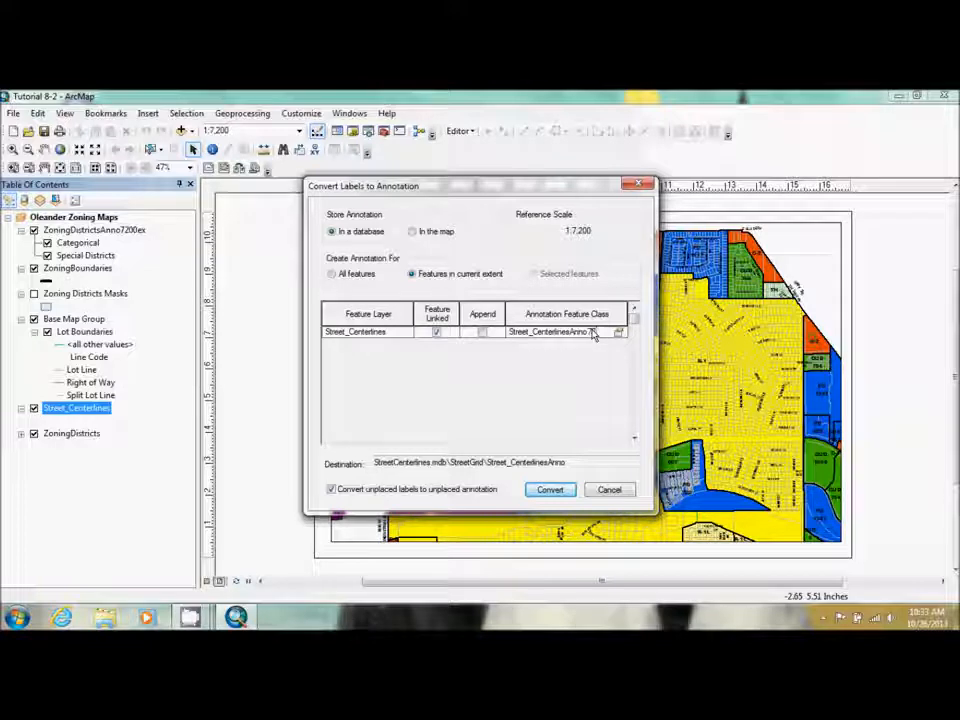
Step: Name the annotation feature class Street_CenterlinesAnno7200ex and convert the street centerline labels, keeping them feature-linked
type("20")
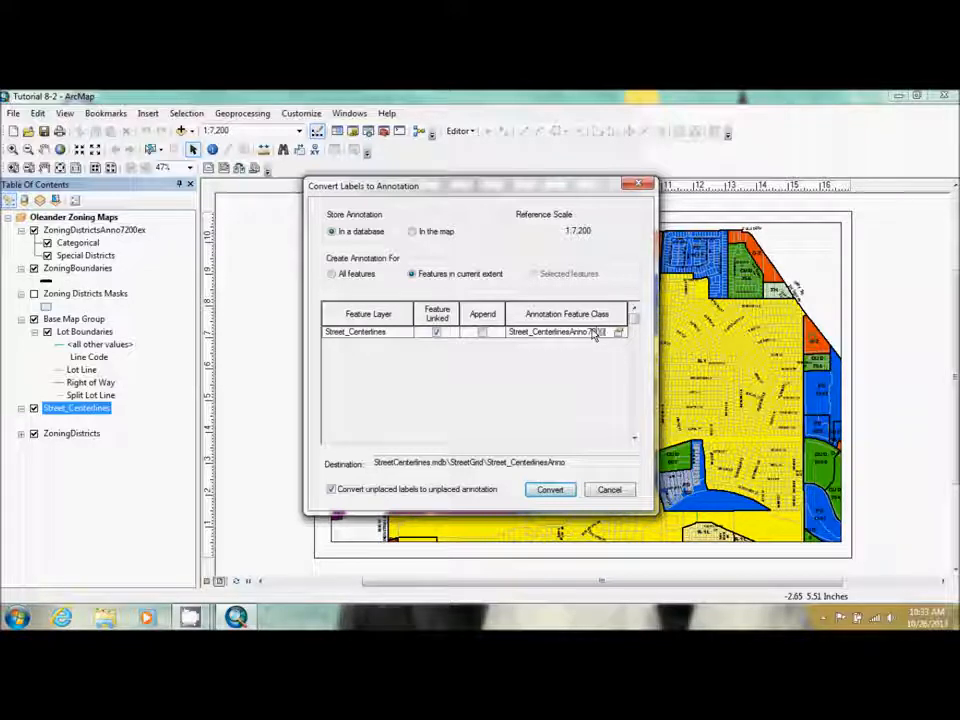
type("0ex")
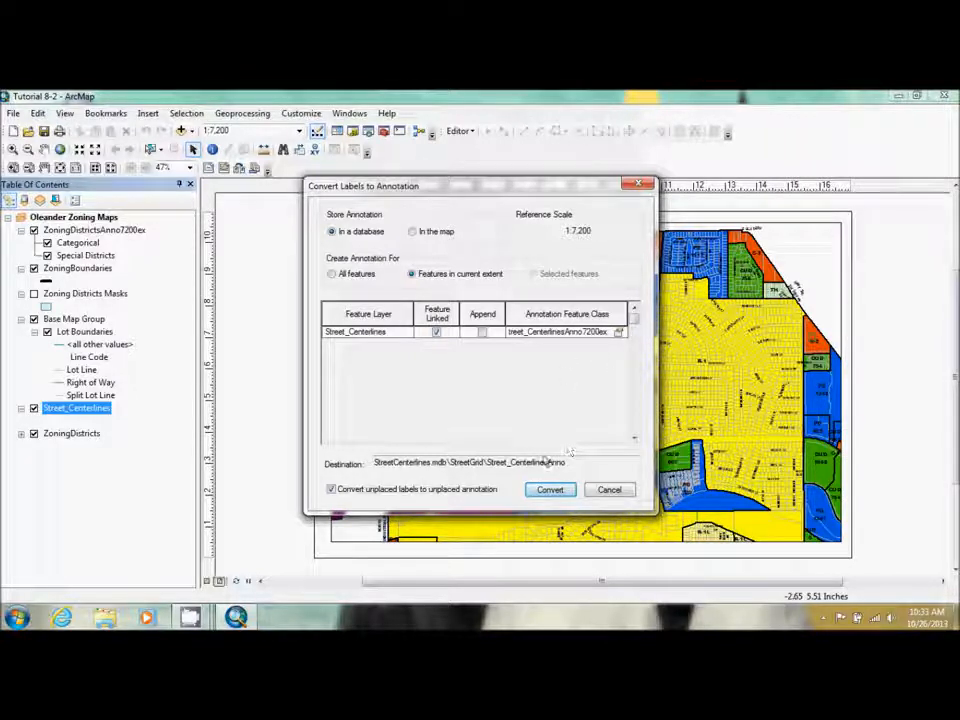
left_click(550, 490)
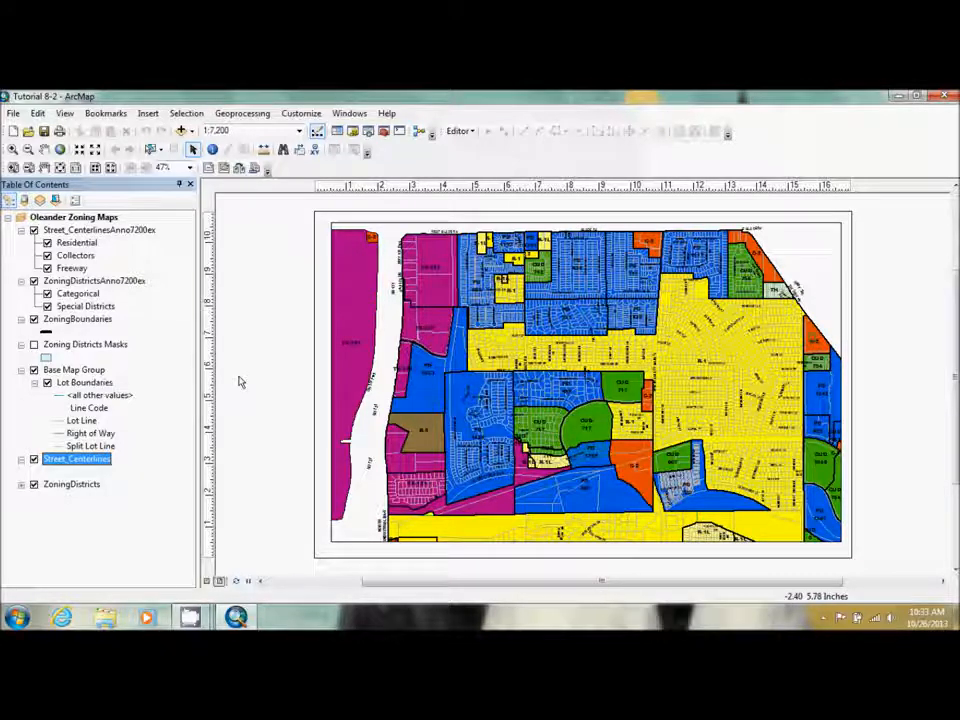
Step: Limit the Special Districts annotation class to a scale range that hides it when zoomed out beyond 1:7,200
right_click(75, 307)
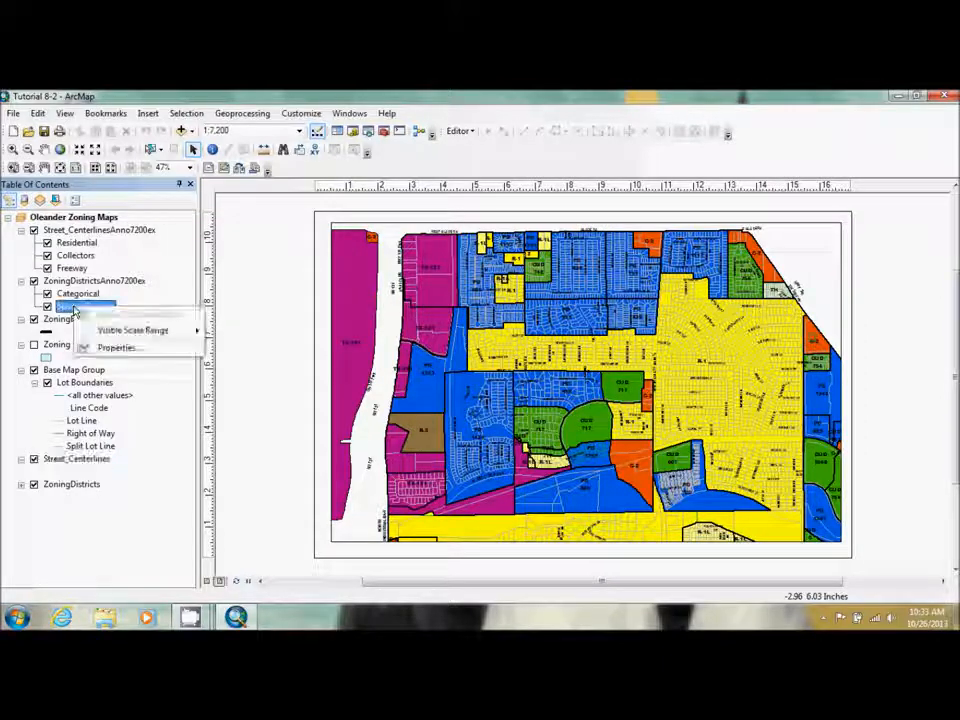
left_click(119, 349)
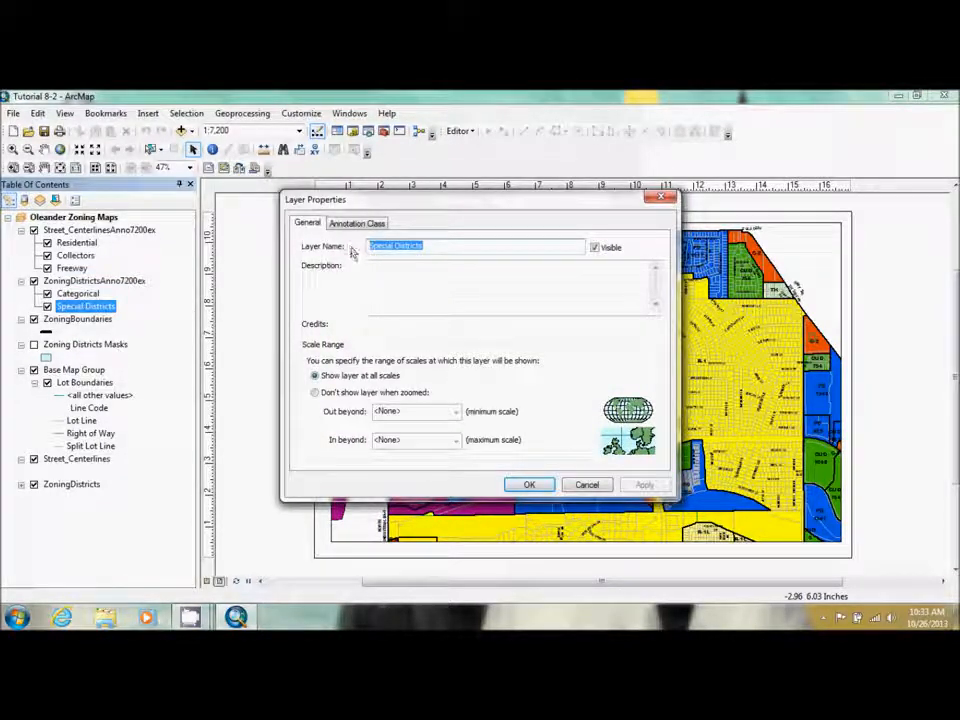
left_click(418, 292)
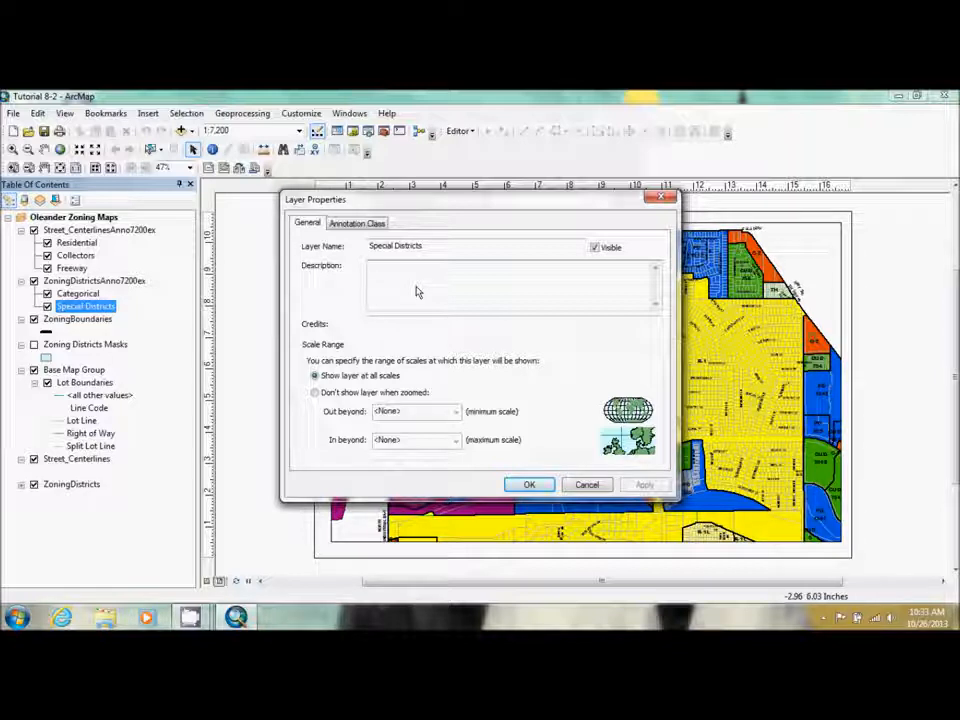
left_click(316, 393)
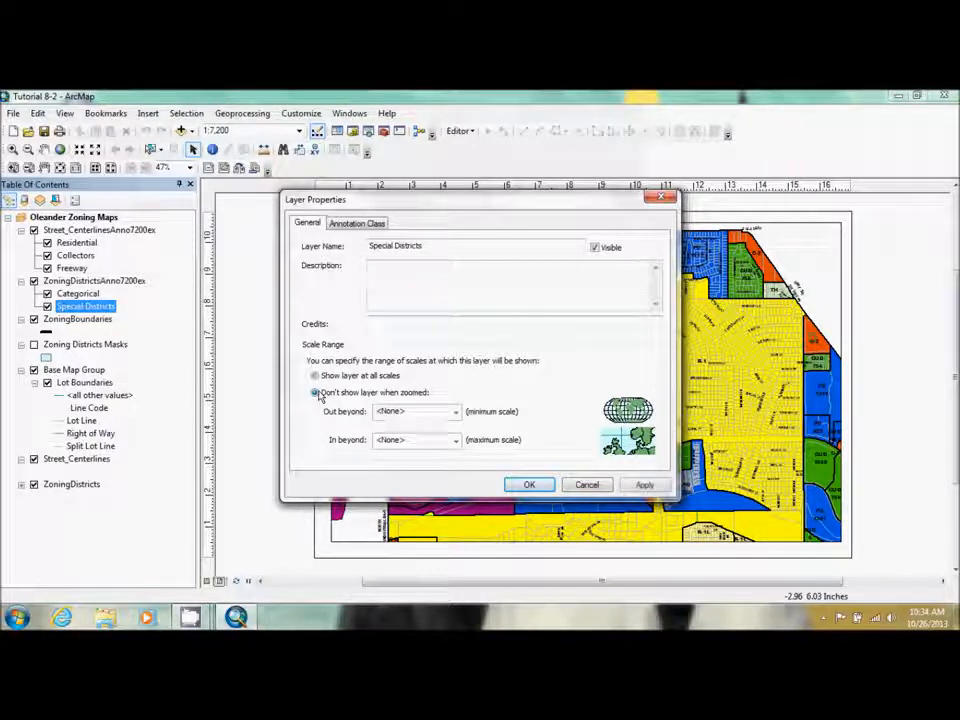
left_click(456, 412)
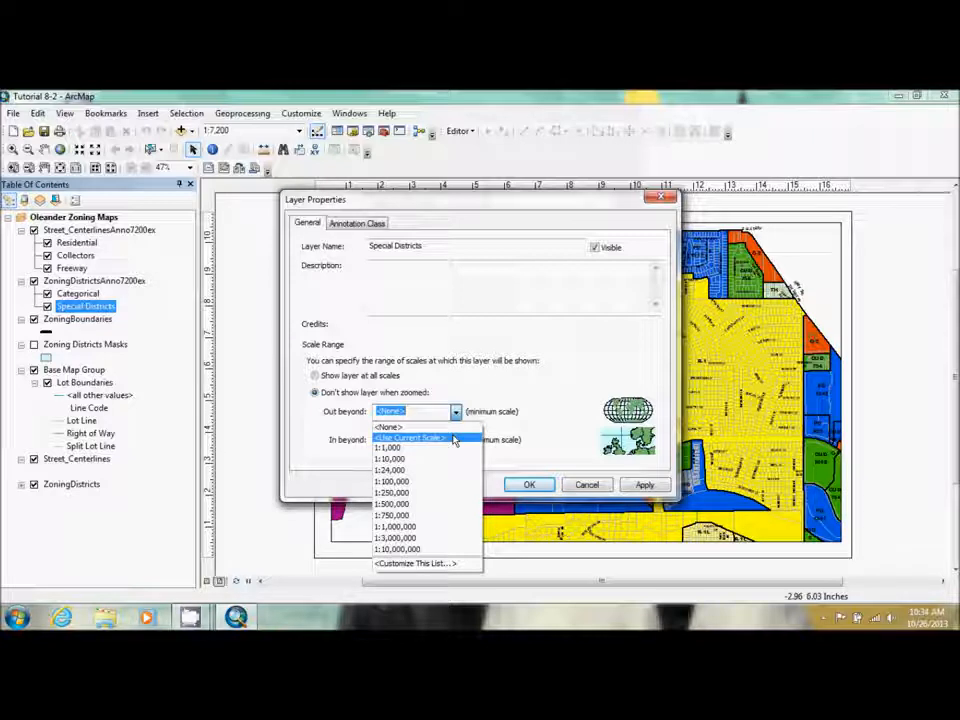
left_click(425, 425)
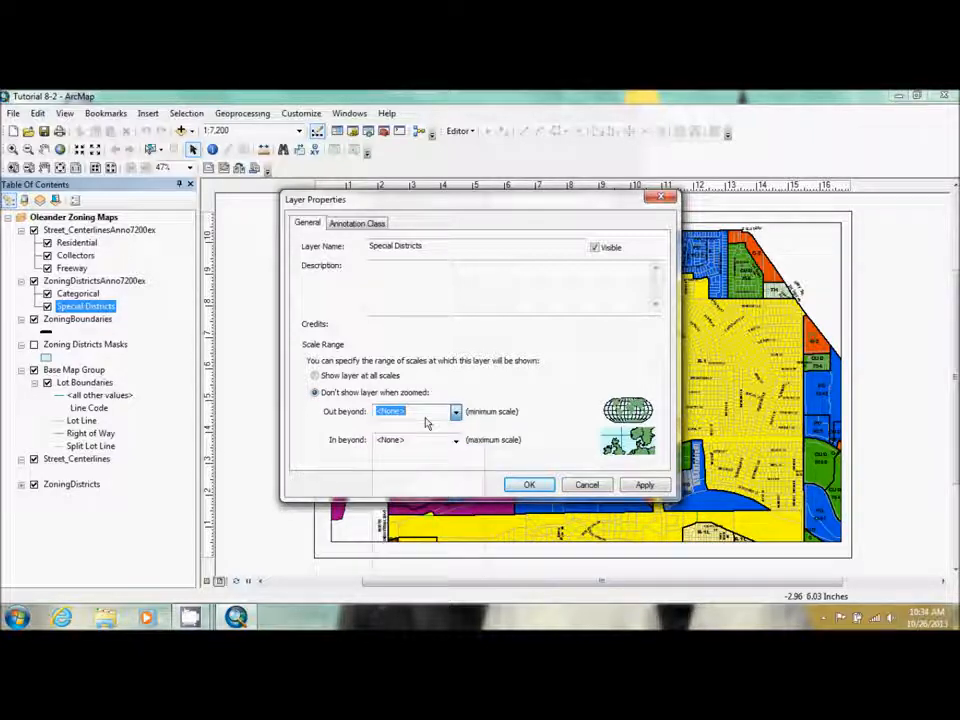
type("7200")
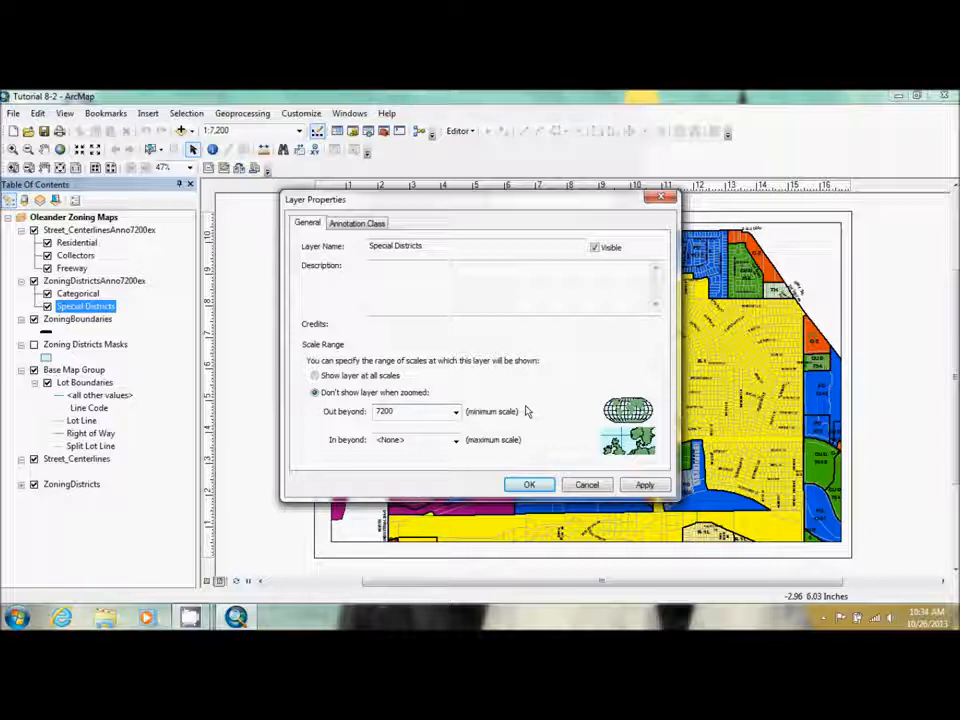
Step: Describe the Special Districts annotation class as "Annotation for special zoning districts" and apply the changes
left_click(499, 300)
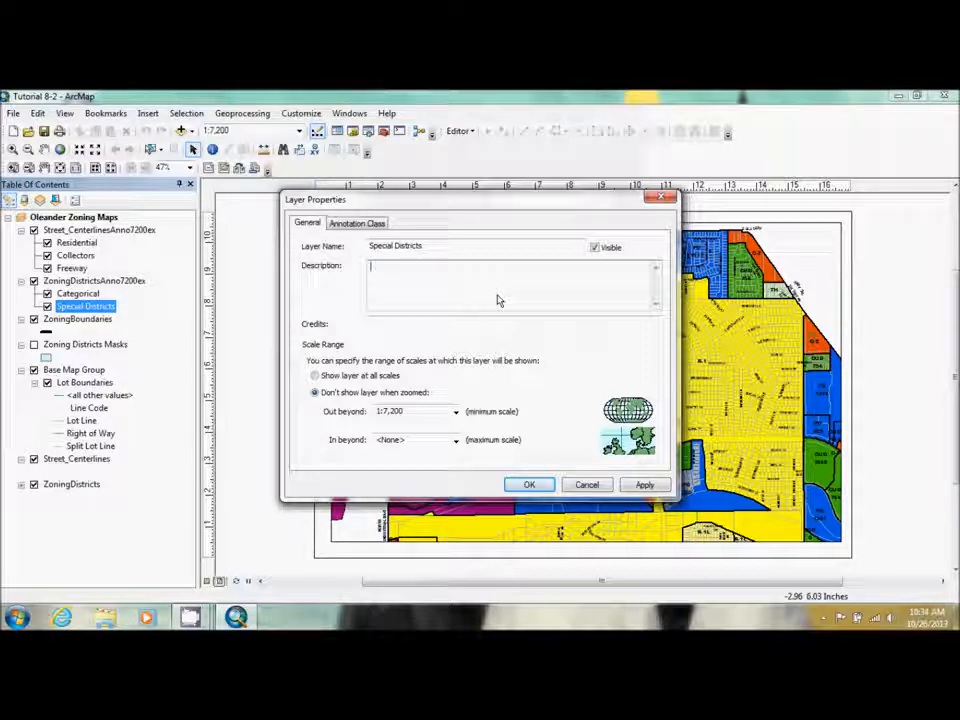
type("Annotati")
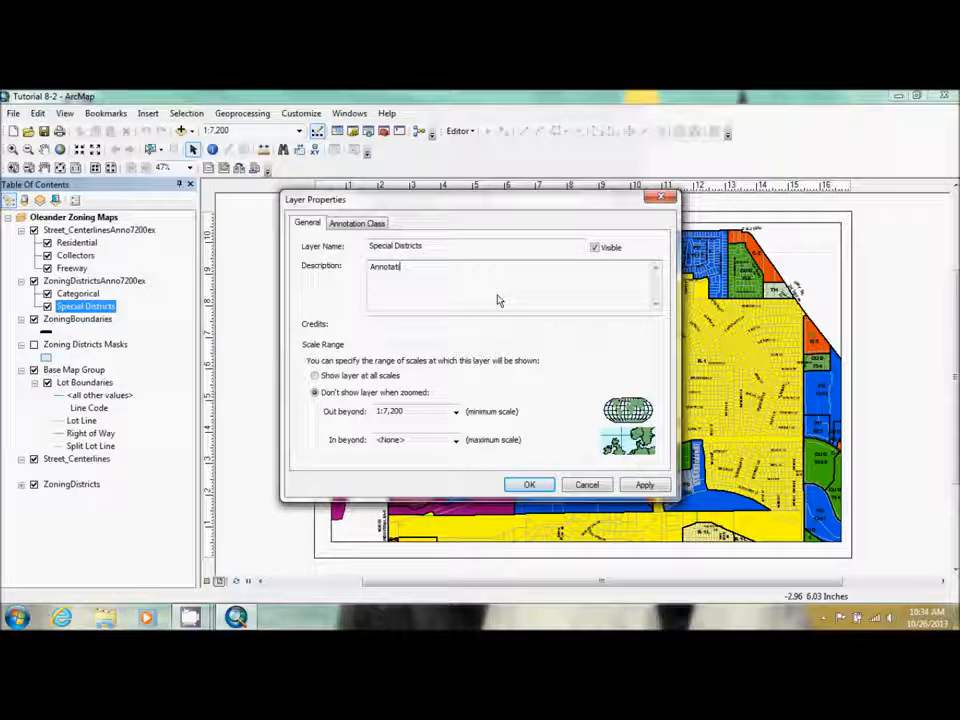
type("on for special ")
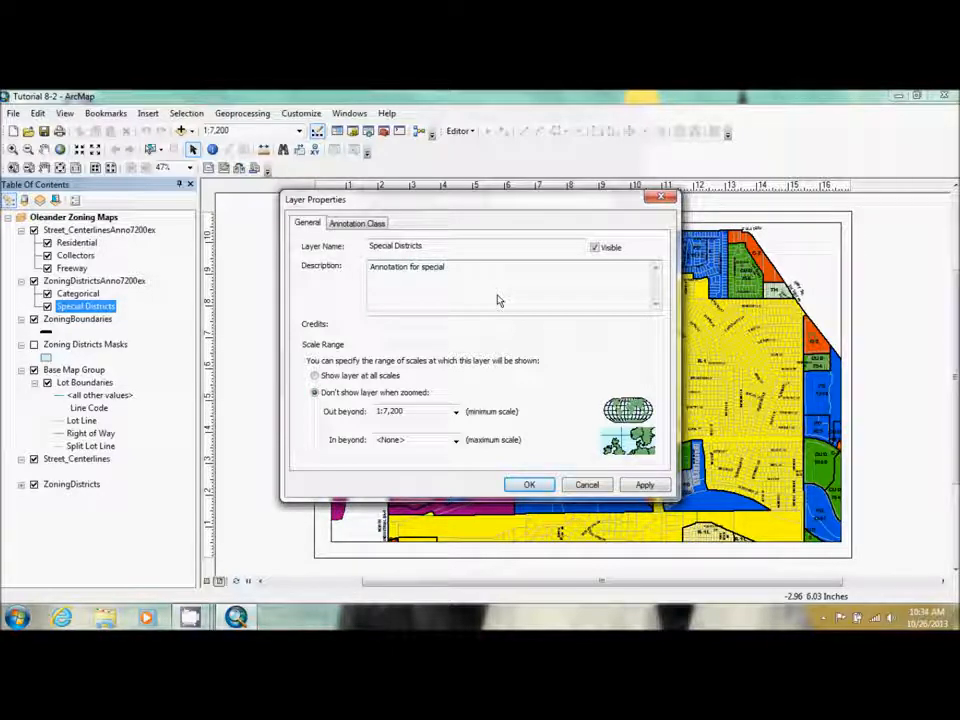
type("aslng districts")
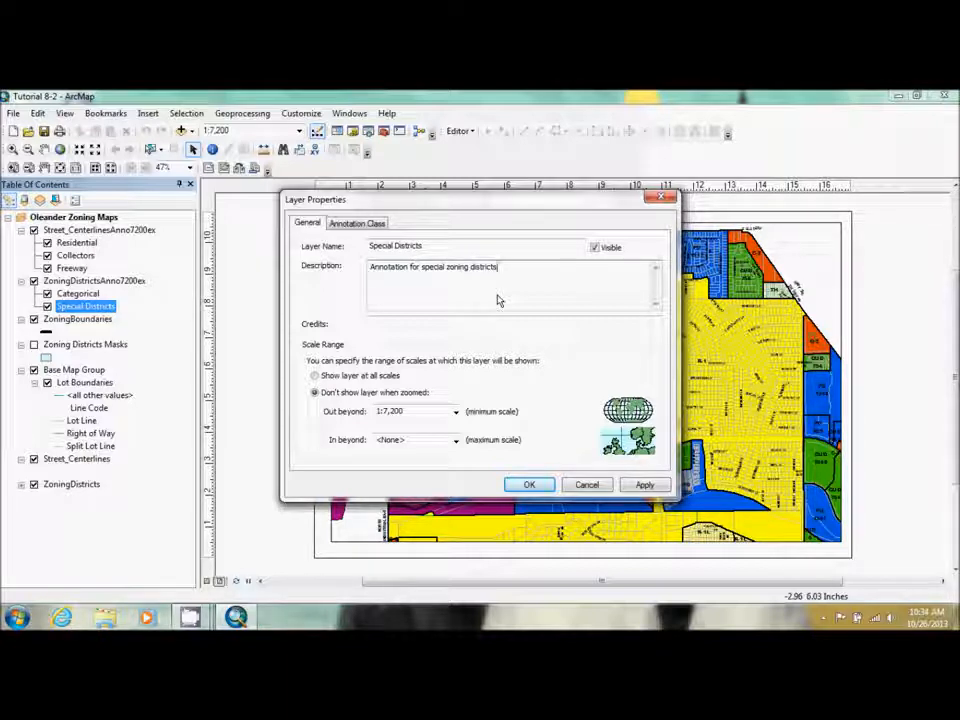
left_click(642, 484)
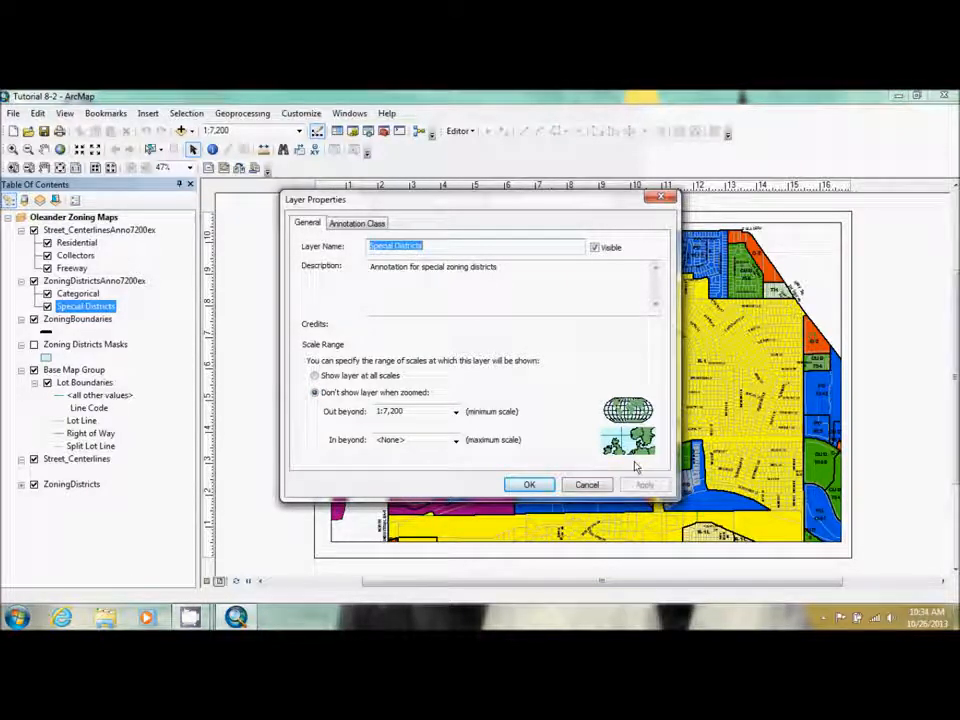
Step: Examine the Special Districts annotation class settings and its text symbol's general, formatted text, advanced text and mask properties
left_click(356, 223)
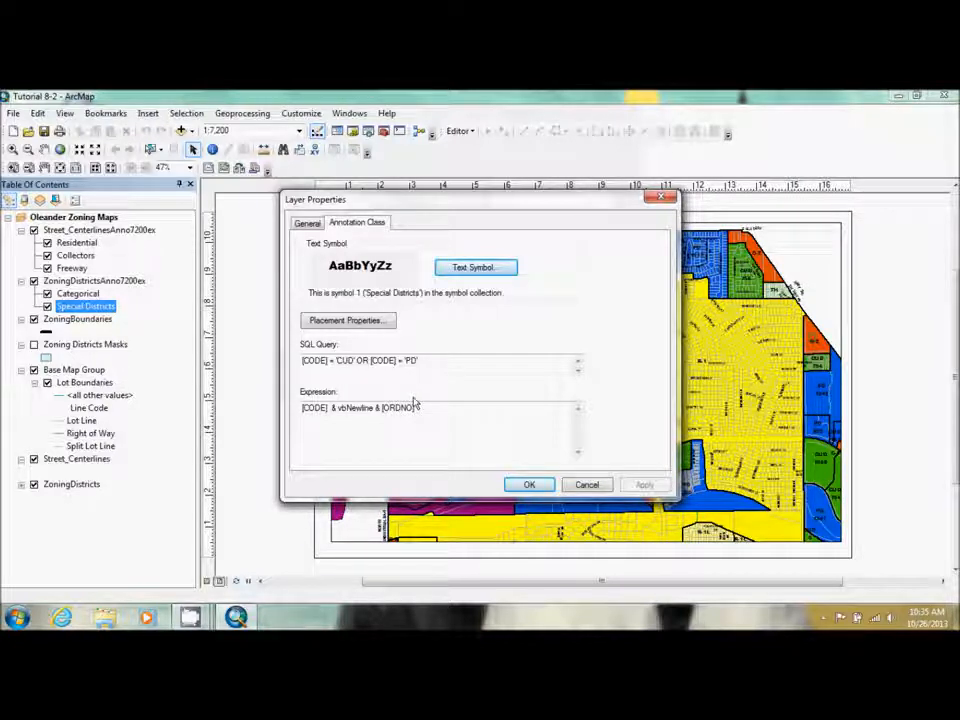
left_click(474, 268)
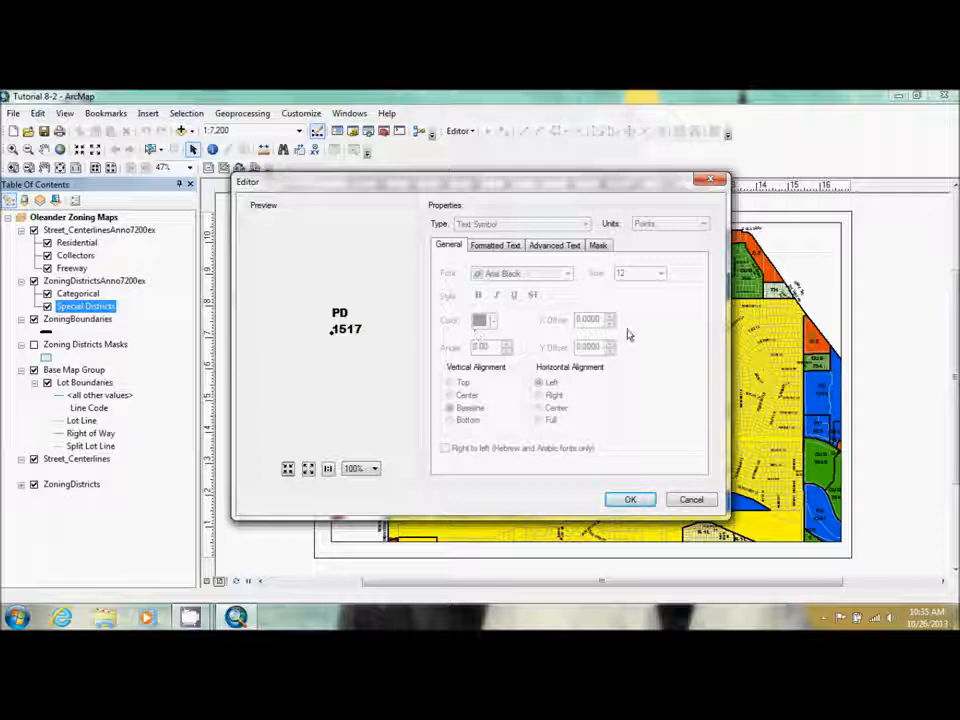
left_click(494, 245)
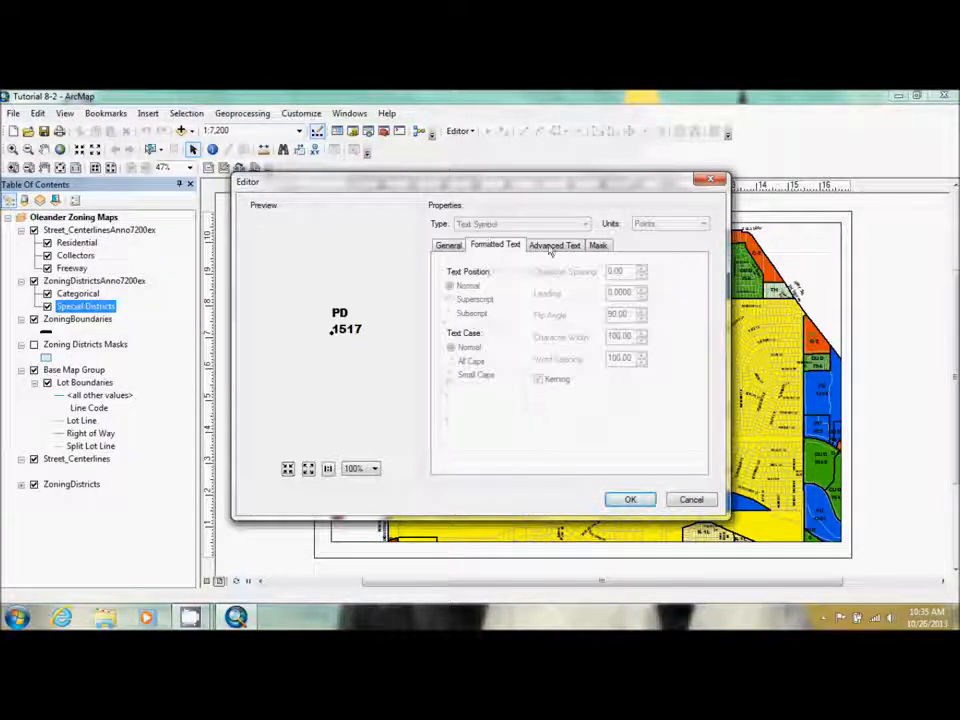
left_click(549, 248)
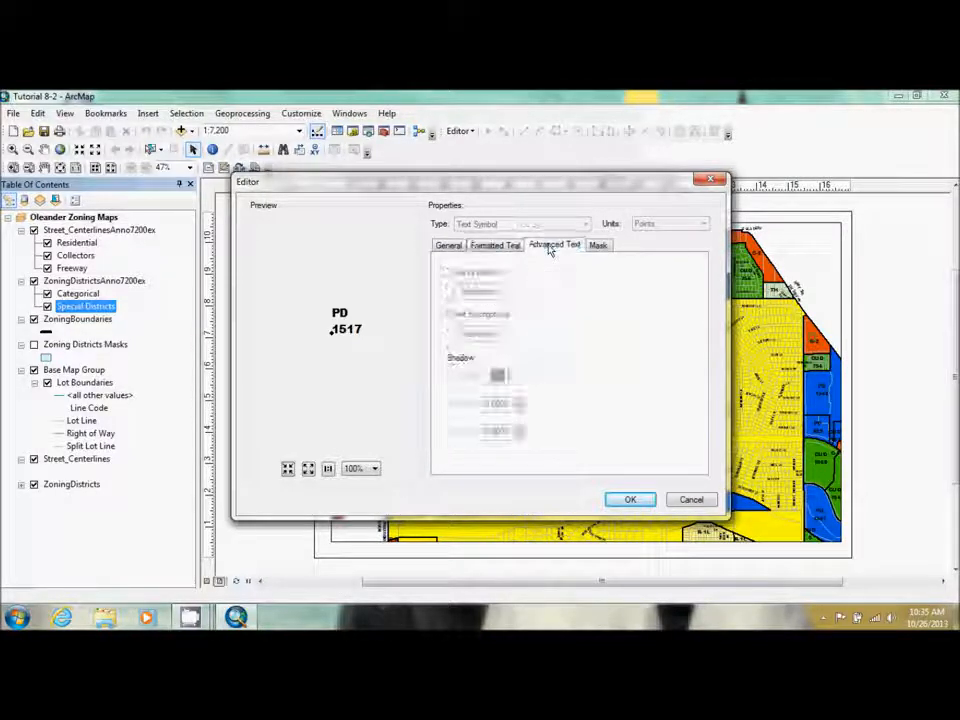
left_click(598, 246)
left_click(447, 250)
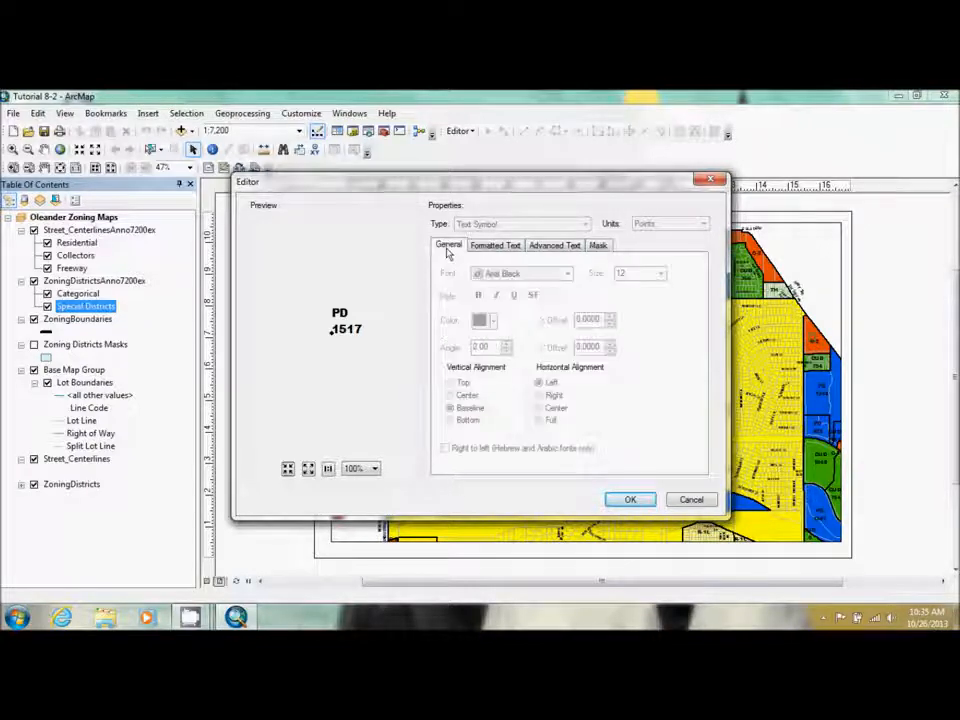
left_click(691, 500)
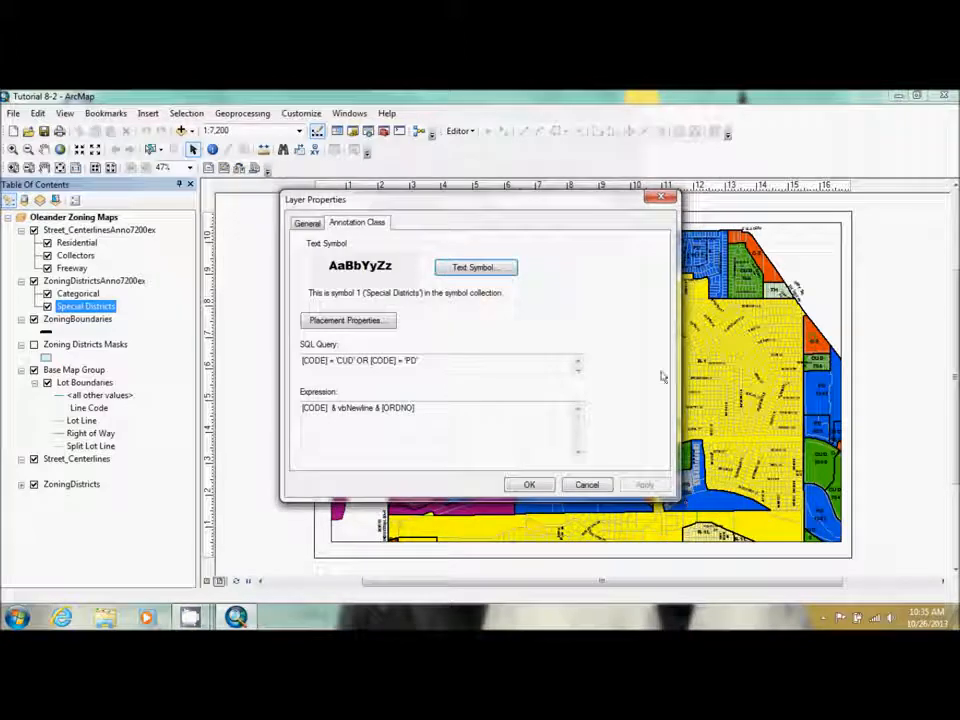
Step: Review the Special Districts placement properties, including fitting strategy, label density and conflict resolution, and close the layer properties
left_click(376, 322)
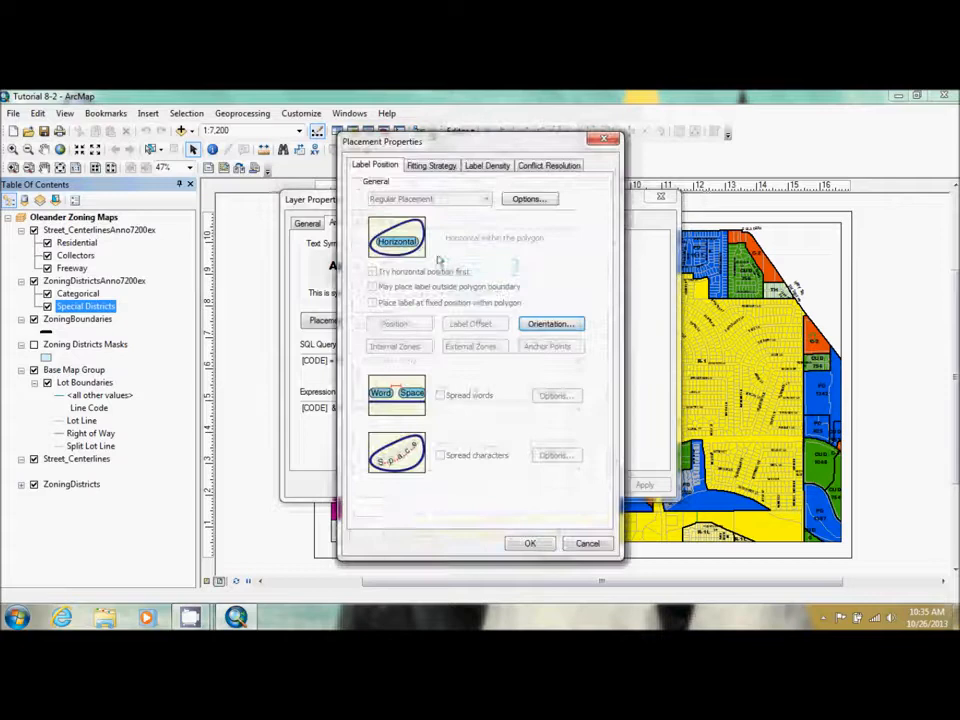
left_click(436, 170)
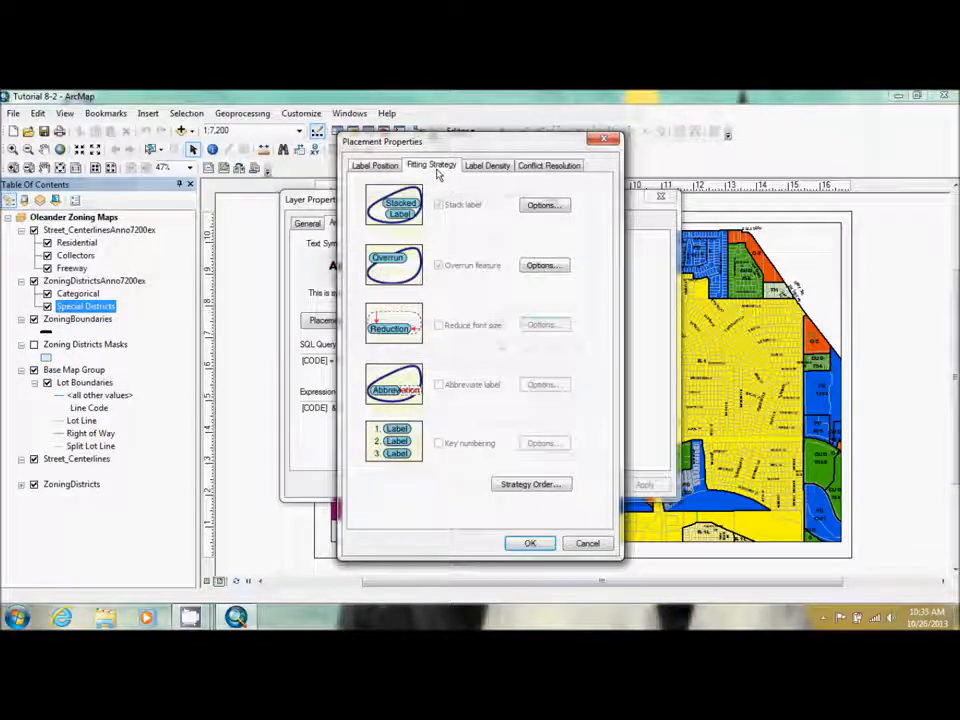
left_click(487, 166)
left_click(538, 166)
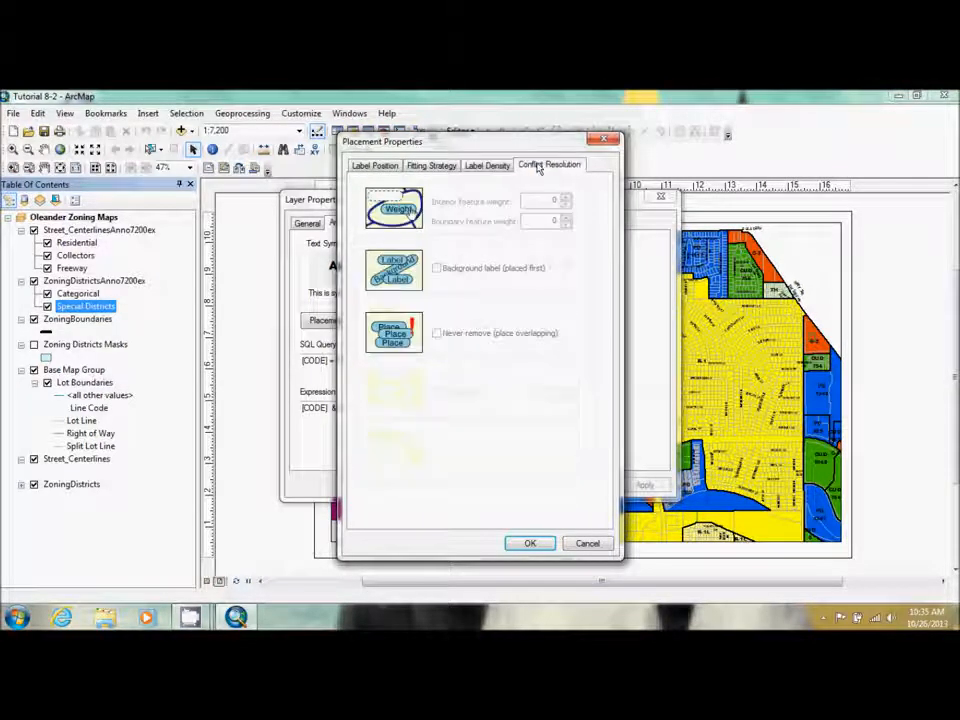
left_click(378, 166)
left_click(587, 545)
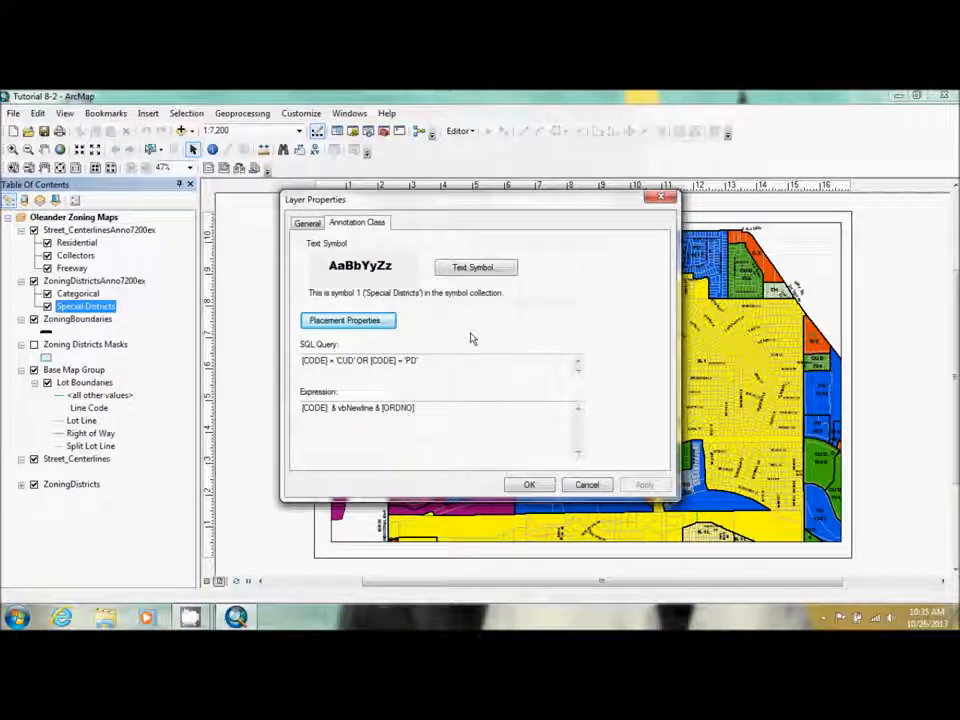
left_click(541, 485)
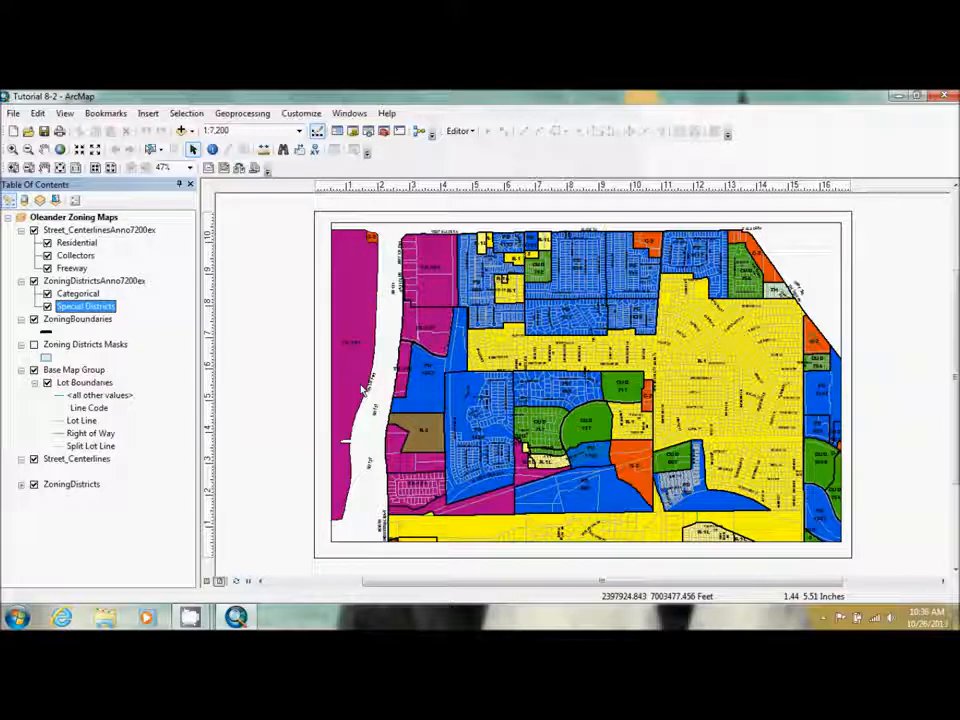
Step: Describe the Categorical annotation class of the zoning districts as "Annotation for standard zoning categories"
left_click(85, 295, "ctrl")
right_click(85, 295)
left_click(120, 330)
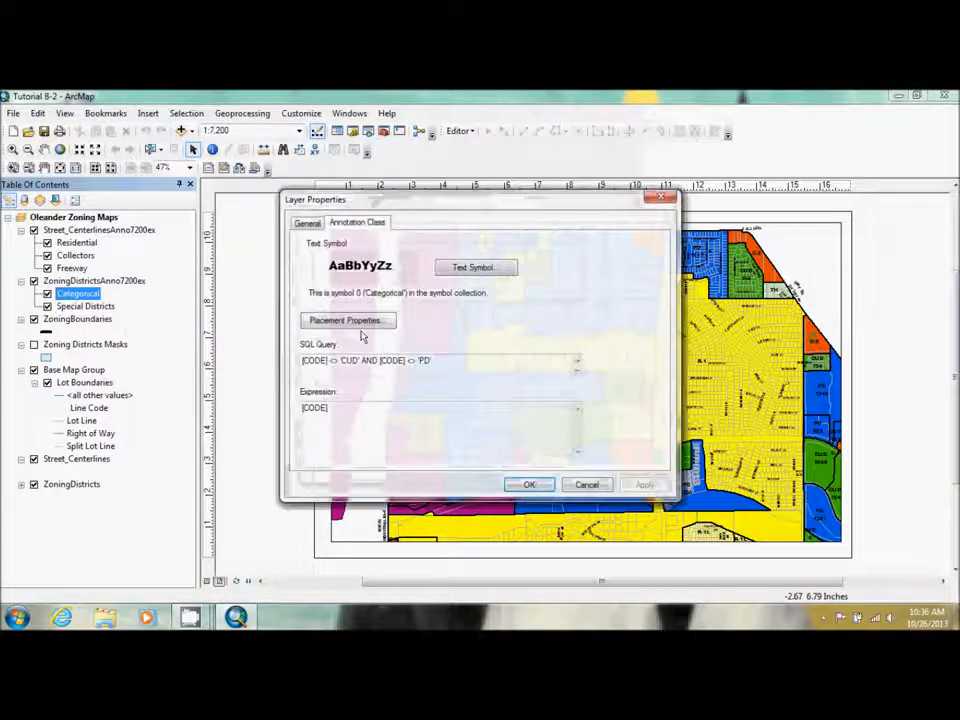
left_click(307, 223)
left_click(405, 289)
type("Ant")
type("otation")
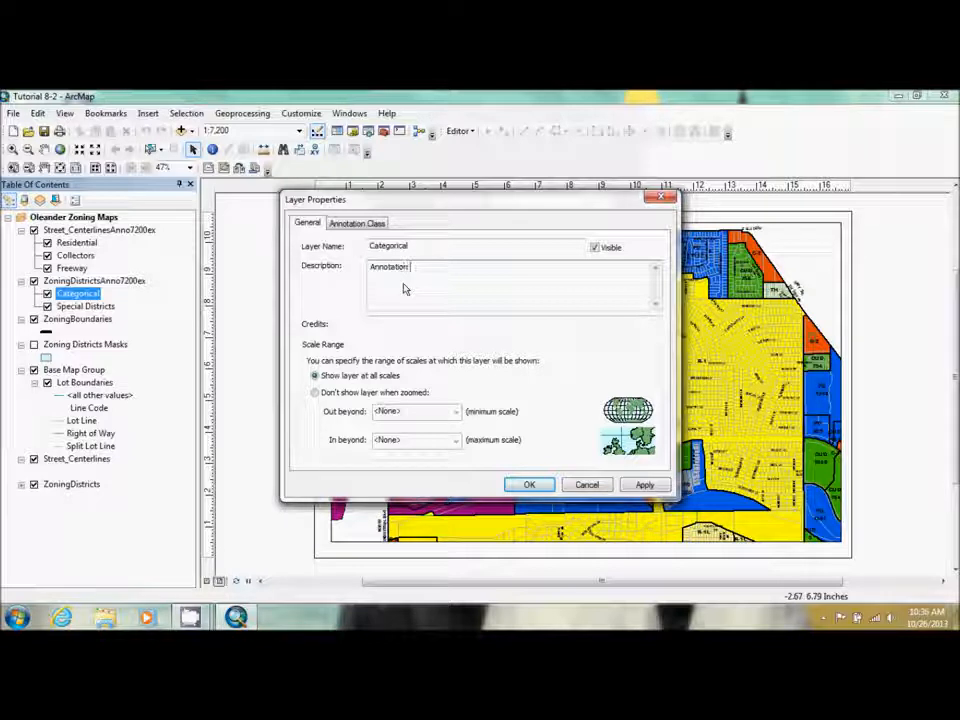
type(" for standard ")
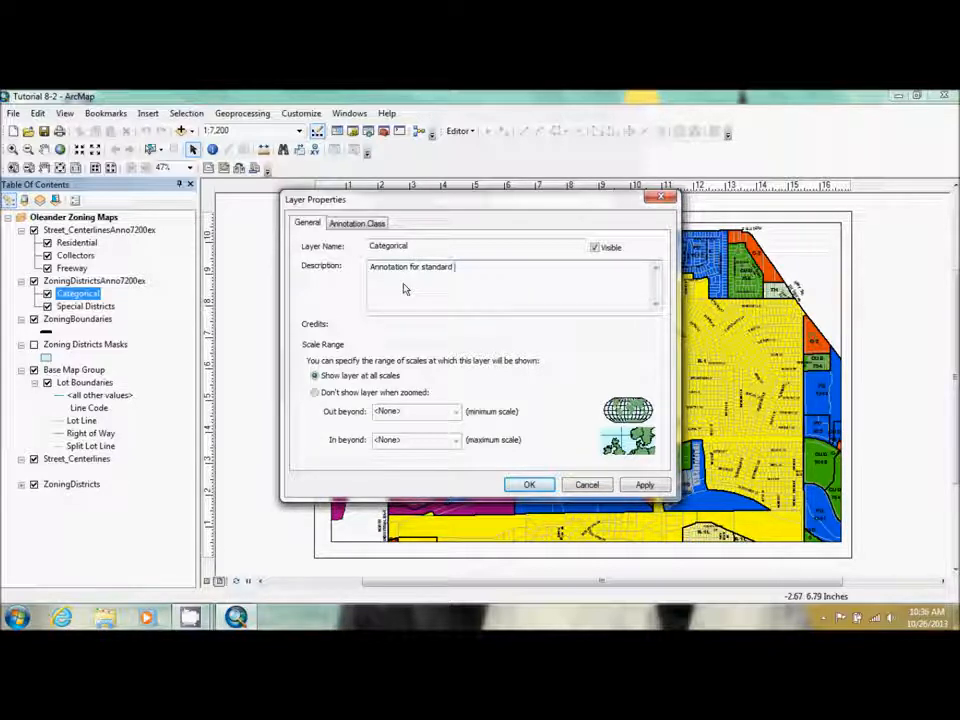
type("laning ")
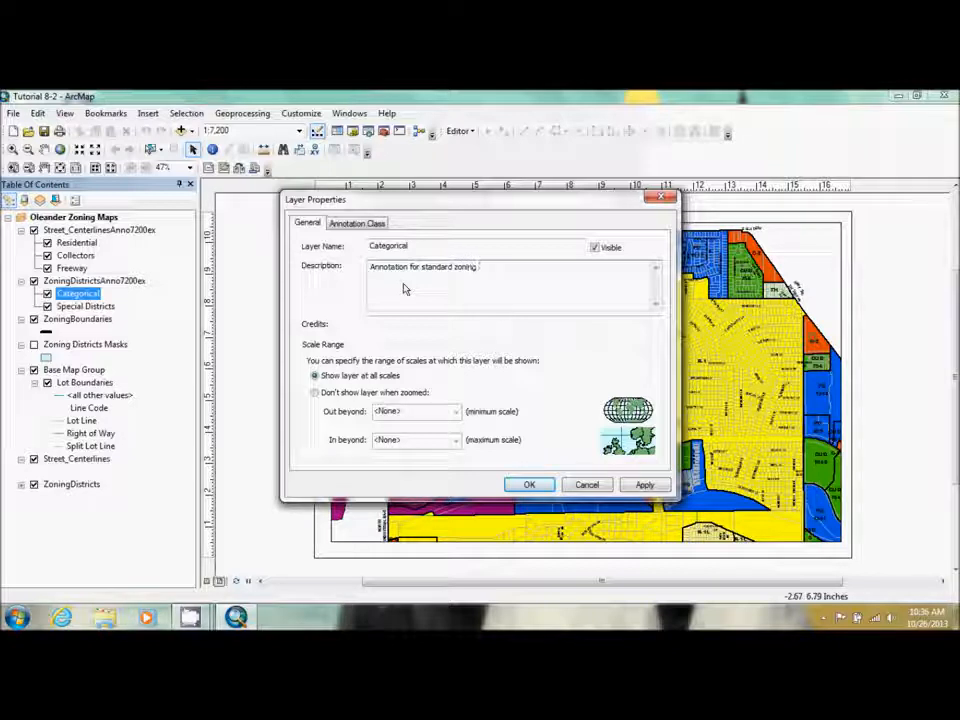
type("categories")
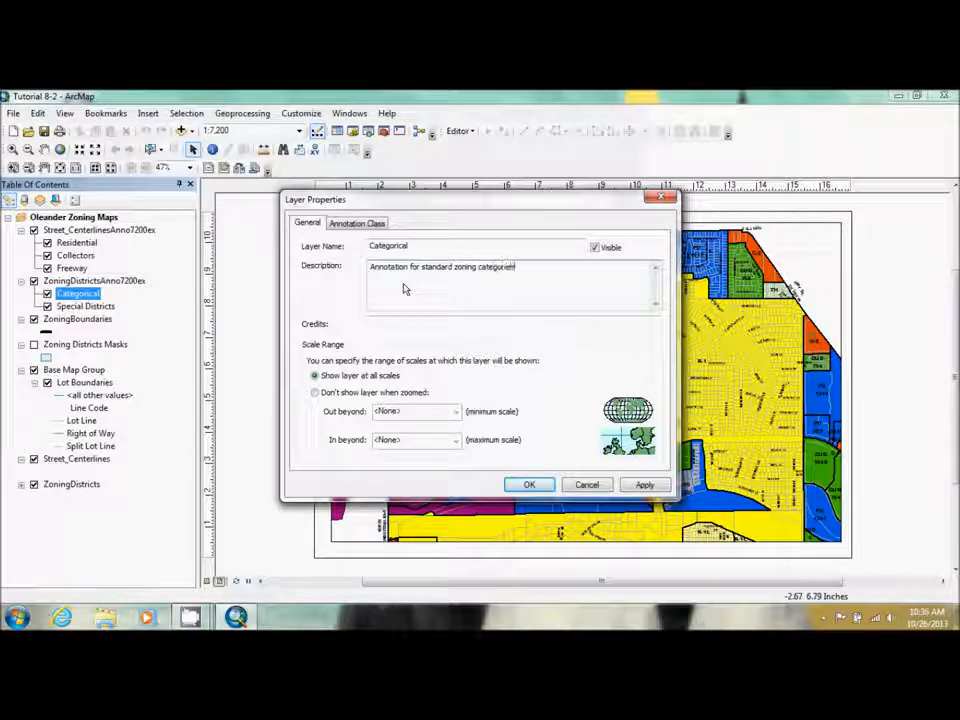
Step: Limit the Categorical annotation class to a scale range that hides it when zoomed out beyond 1:7,200, and accept the layer properties
left_click(410, 413)
left_click(364, 393)
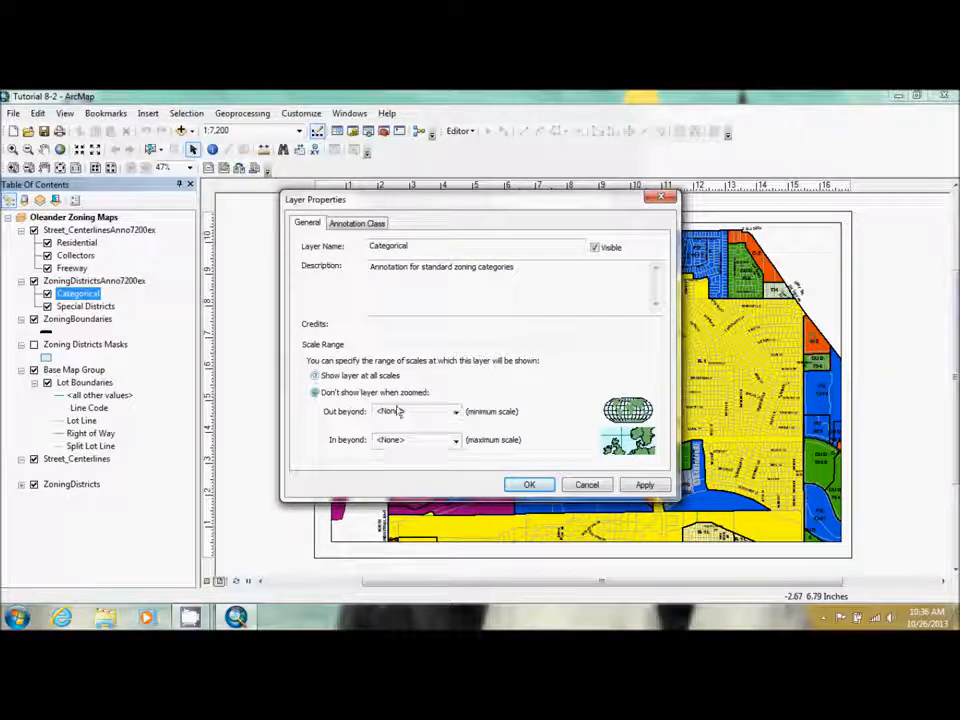
left_click(454, 413)
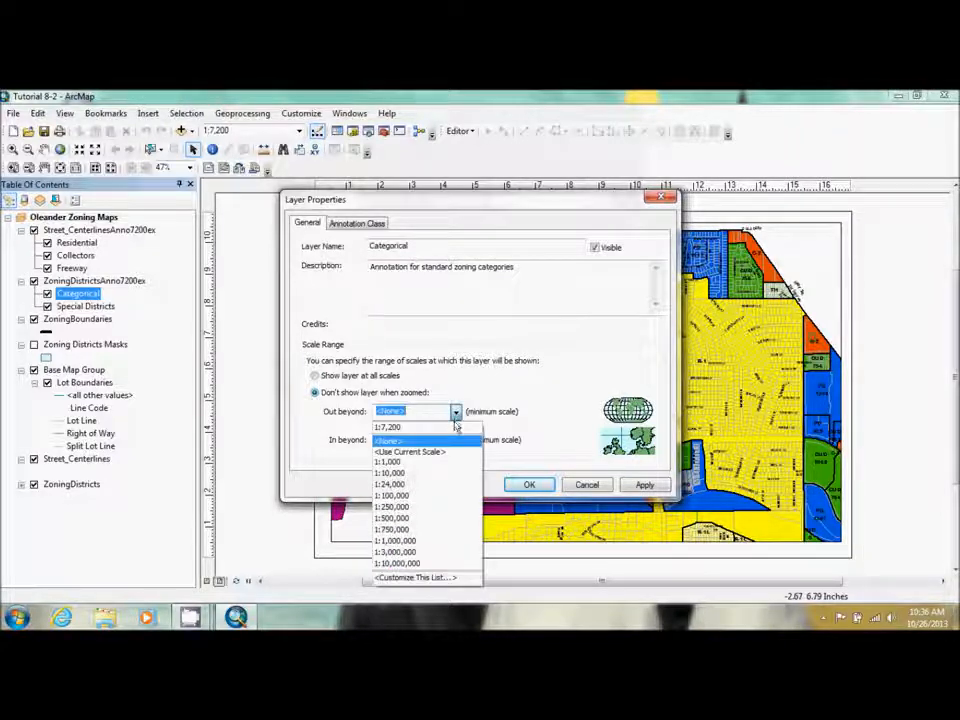
left_click(454, 428)
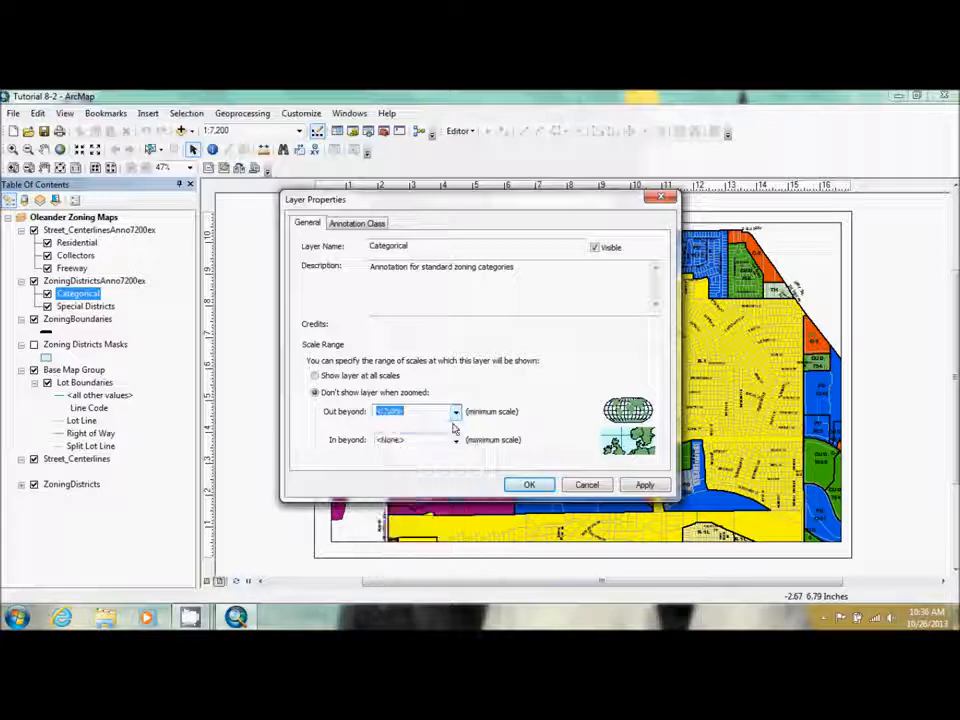
left_click(528, 485)
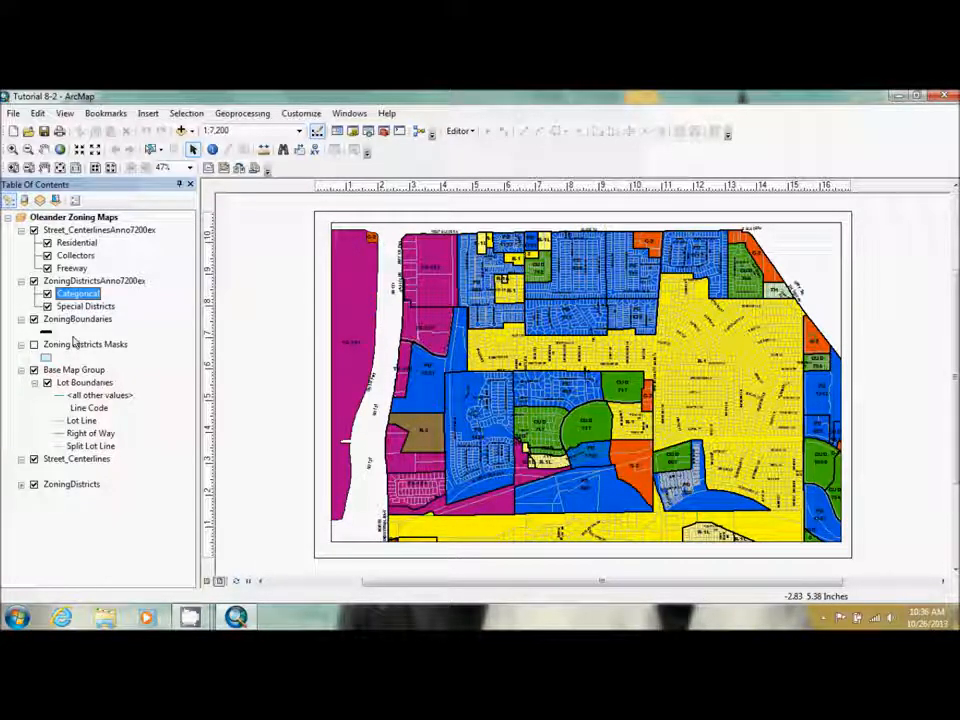
Step: Hide the ZoningDistrictsAnno7200ex layer and start an edit session on the Street_CenterlinesAnno7200ex layer
left_click(34, 281)
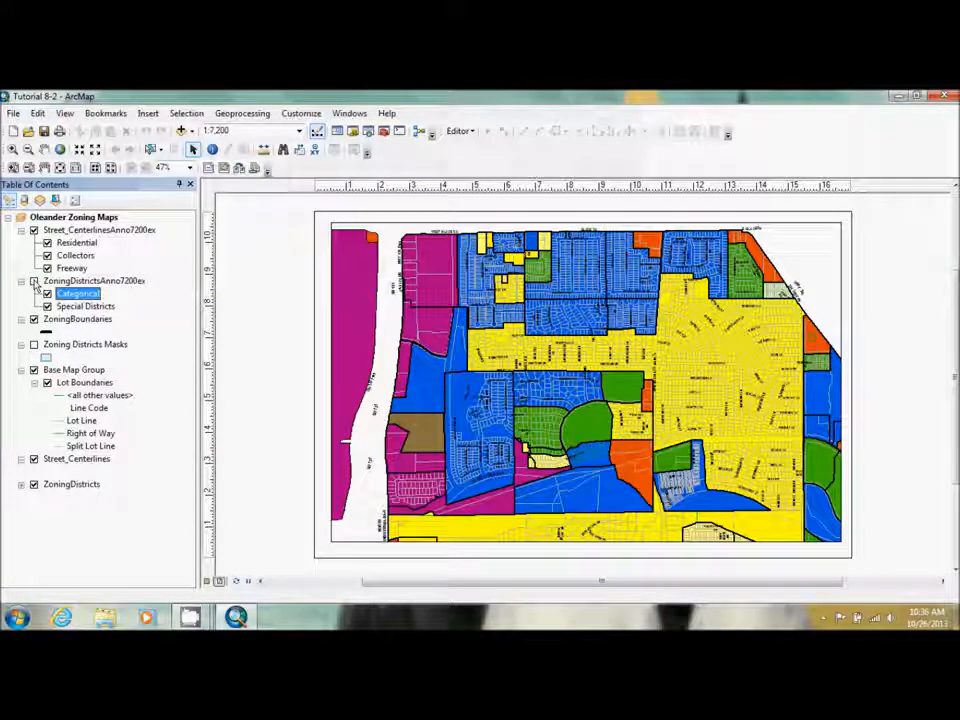
left_click(462, 138)
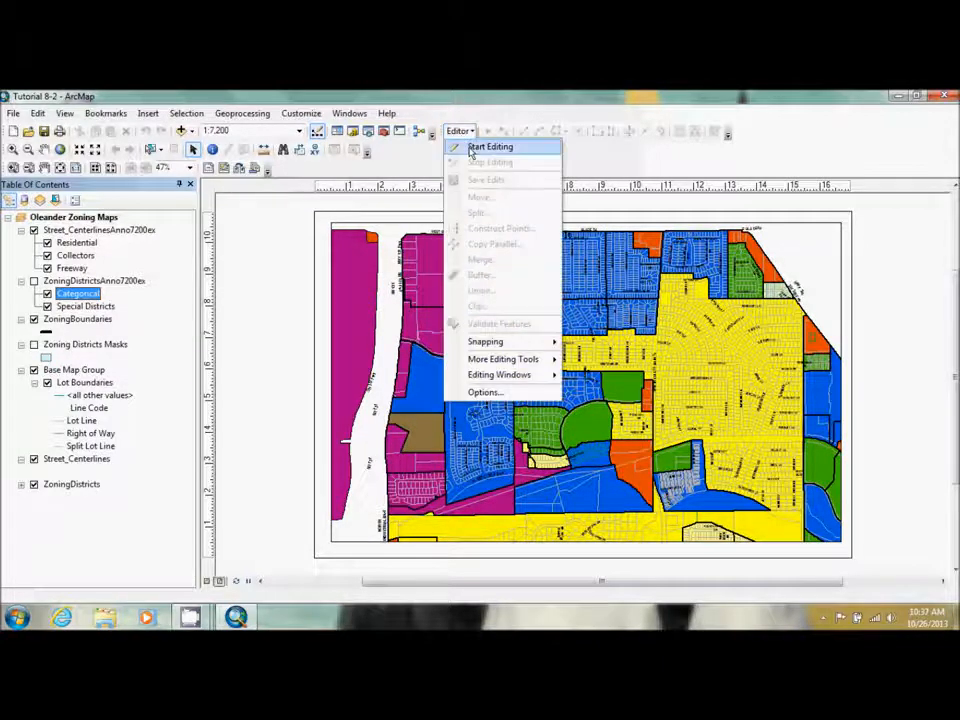
left_click(472, 147)
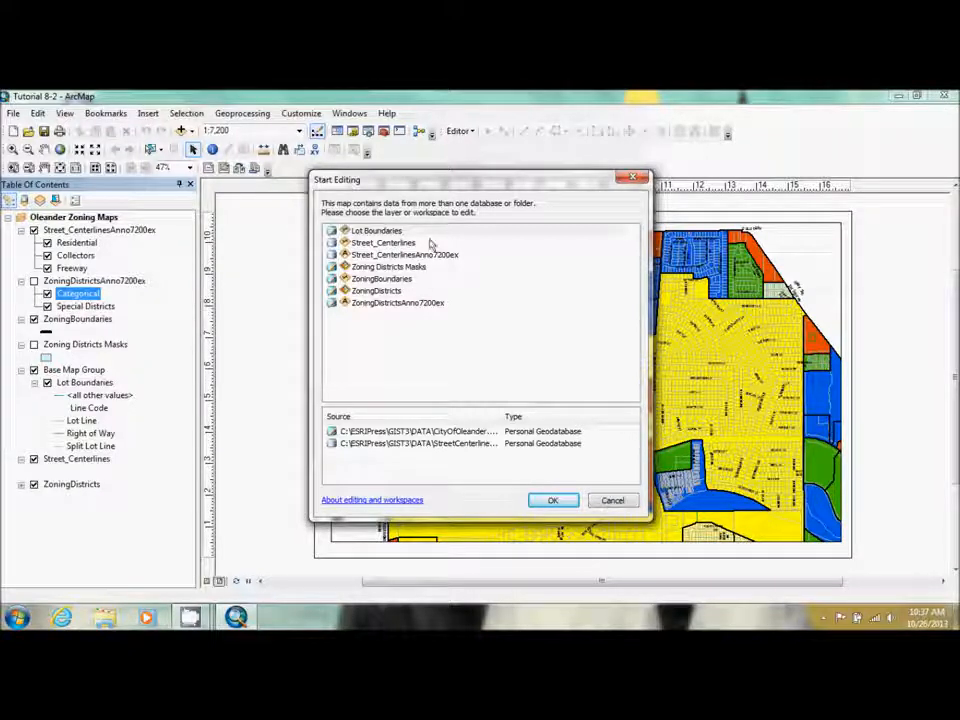
left_click(380, 255)
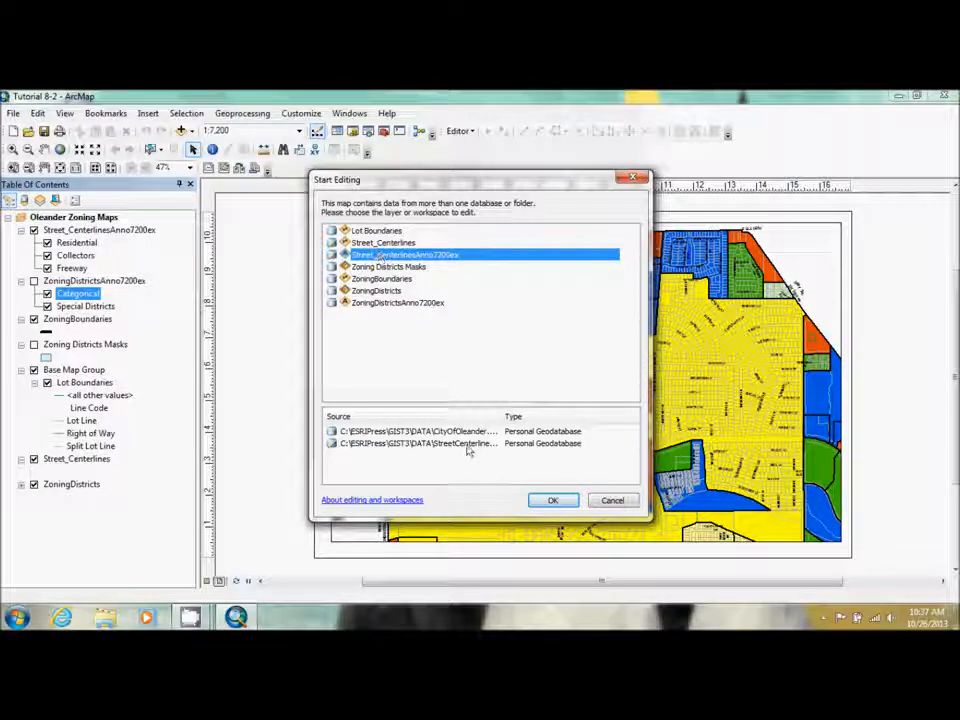
left_click(440, 431)
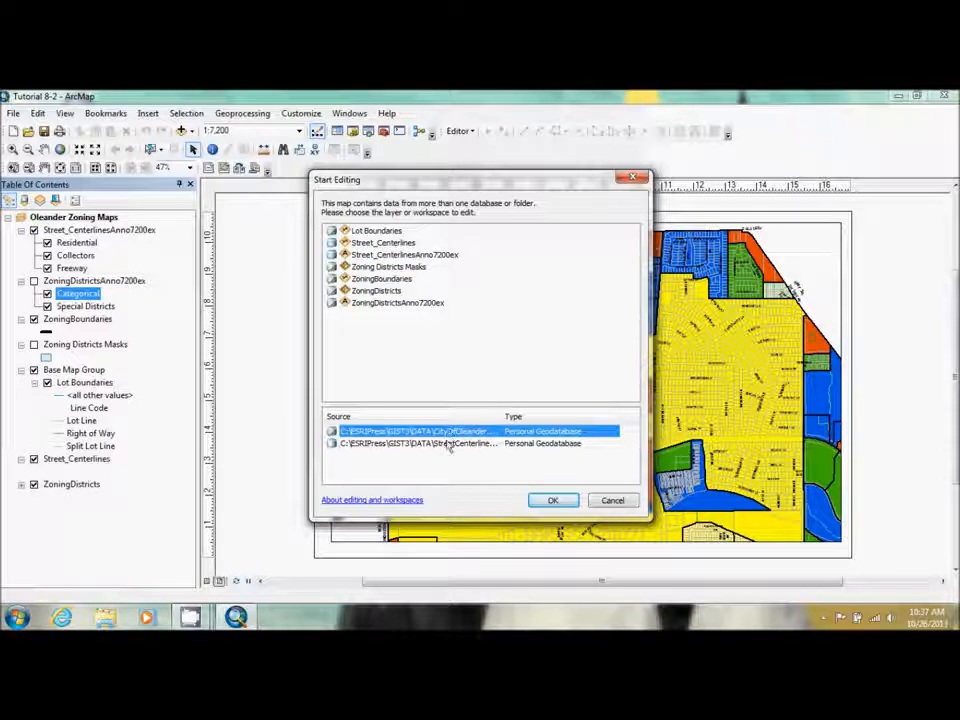
left_click(448, 444)
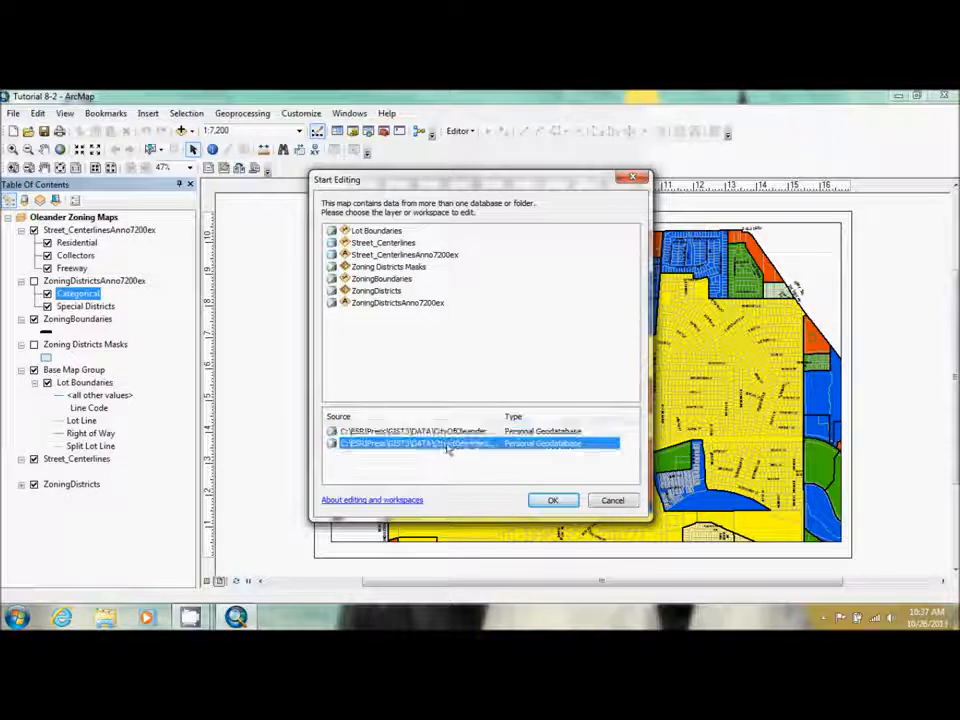
left_click(422, 255)
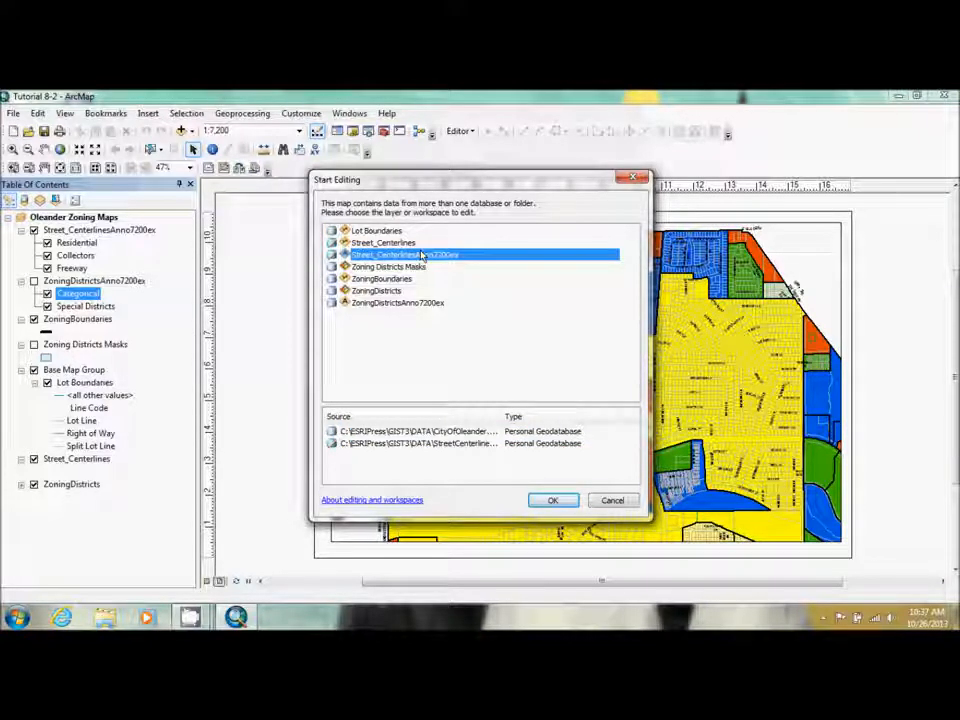
left_click(555, 501)
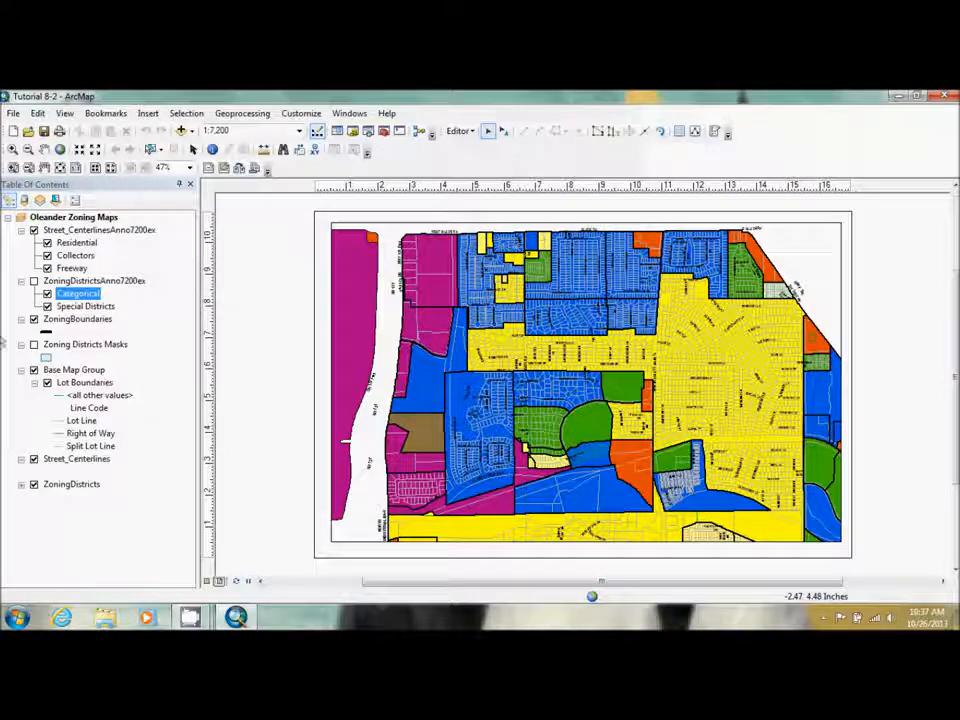
Step: Make Street_CenterlinesAnno7200ex the only selectable layer in the map
left_click(124, 232)
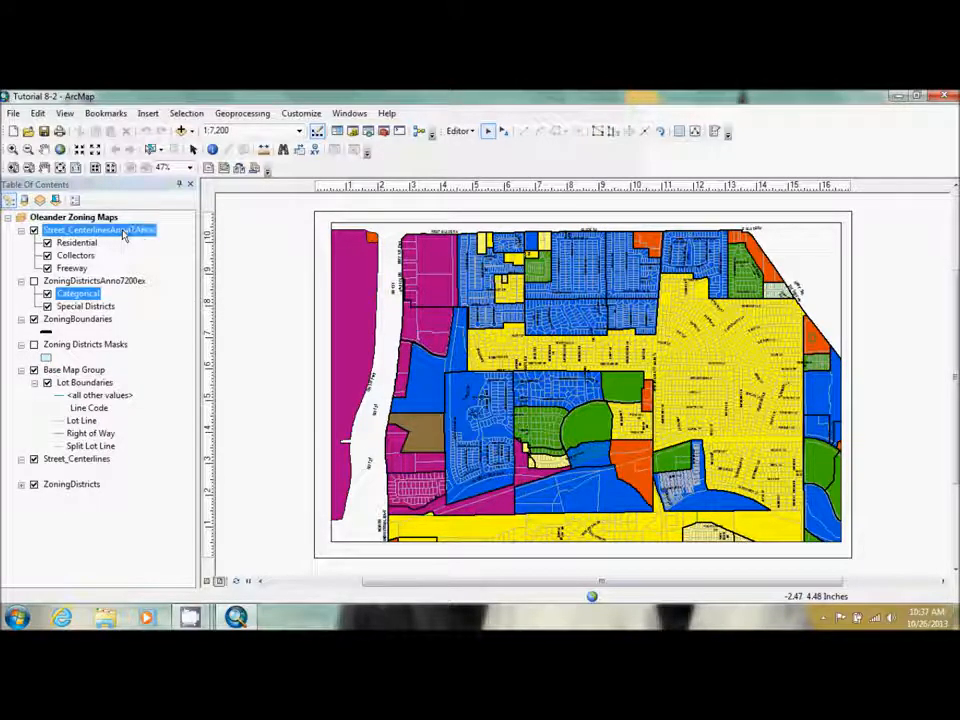
right_click(127, 232)
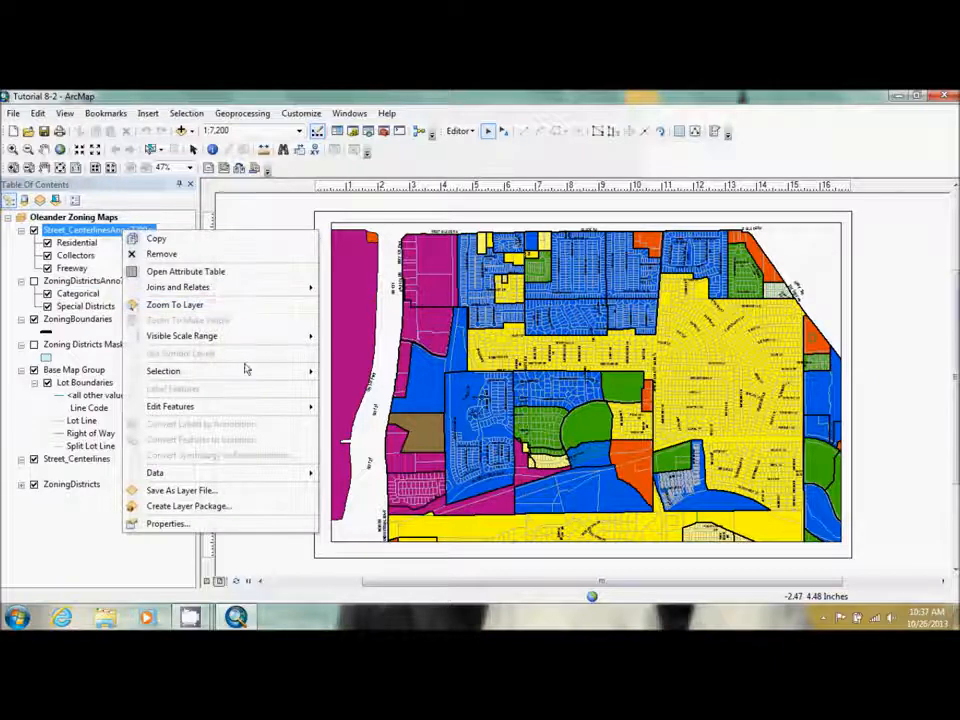
mouse_move(246, 375)
left_click(381, 456)
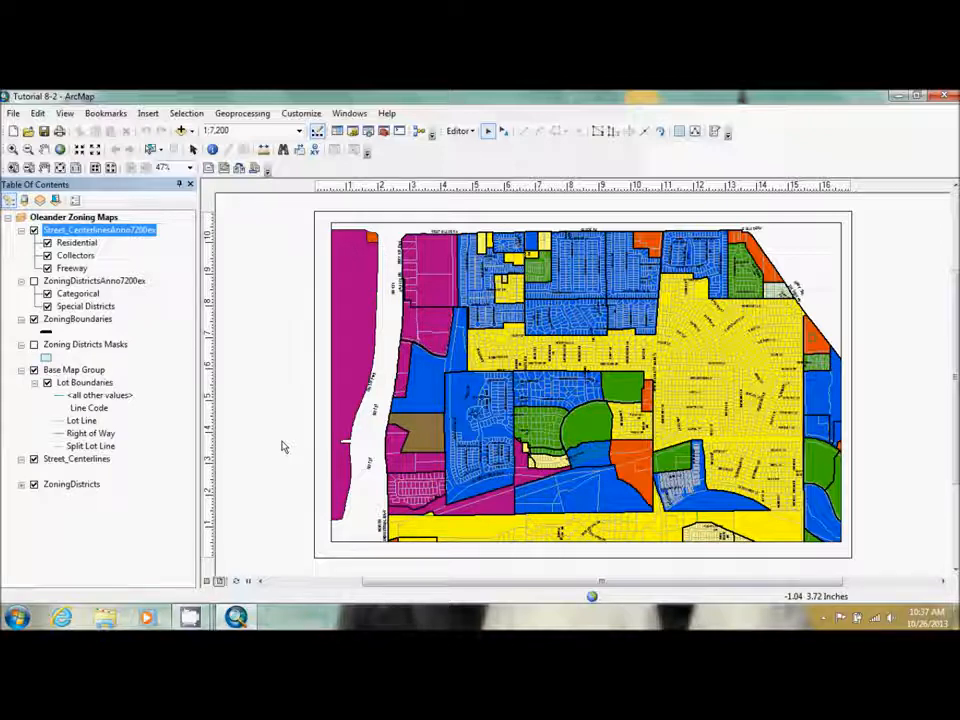
Step: Load the Street 1 bookmark file, zoom the map to that bookmark and close the bookmark manager
left_click(107, 114)
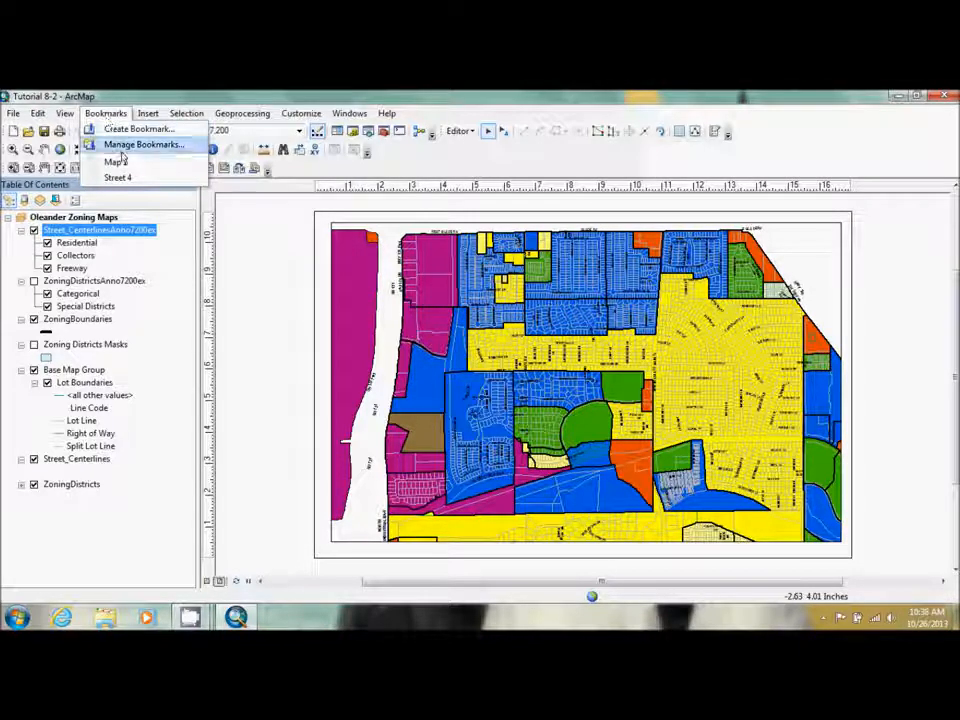
left_click(134, 148)
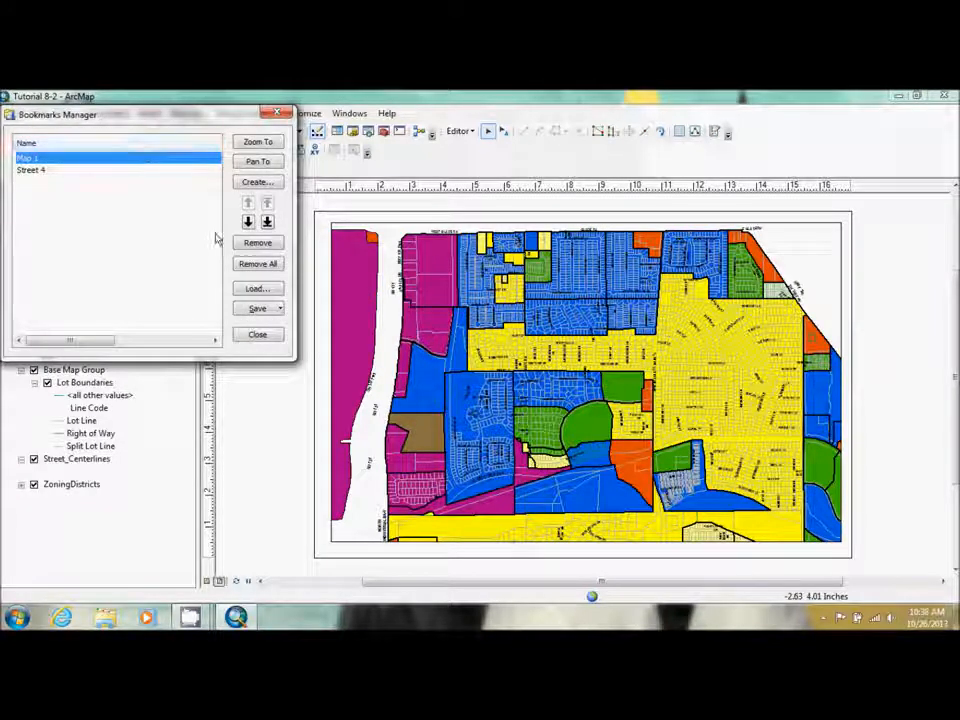
left_click(257, 290)
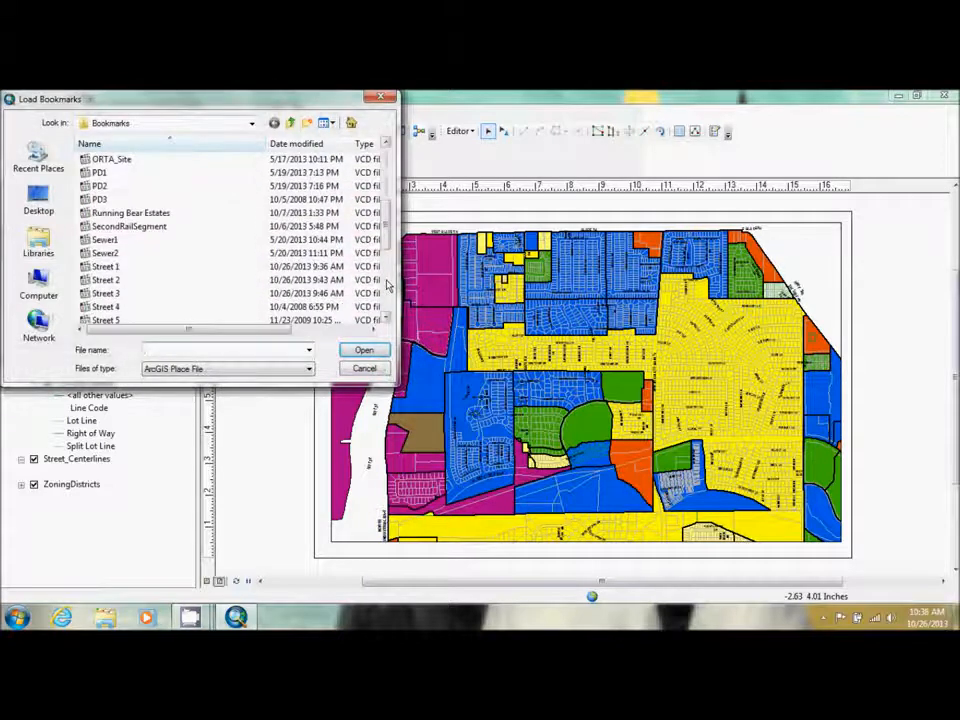
left_click(150, 267)
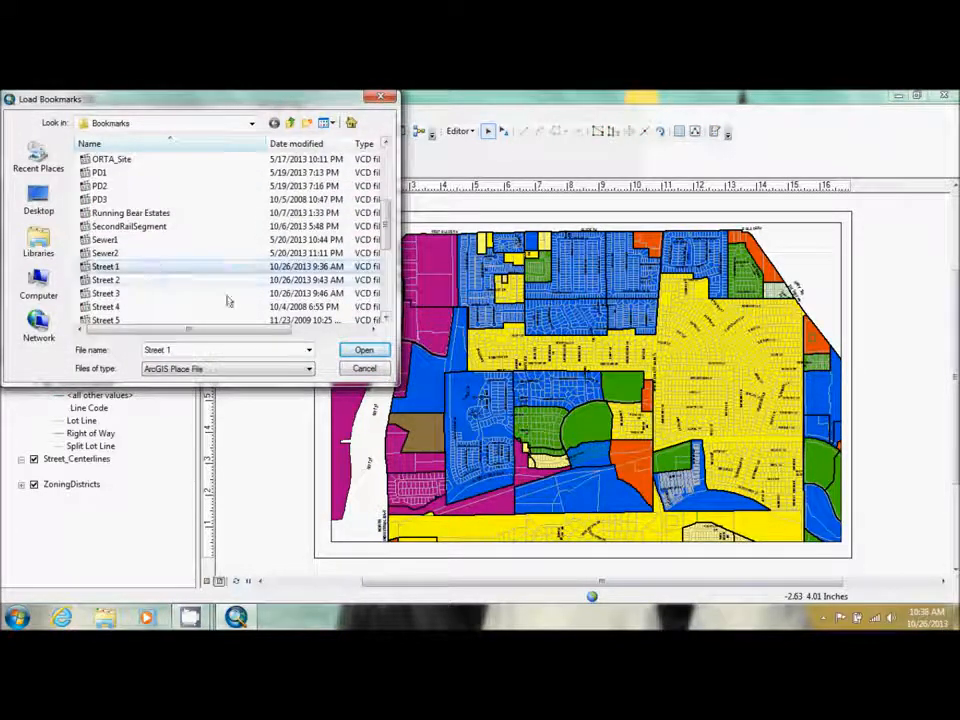
left_click(364, 351)
left_click(262, 143)
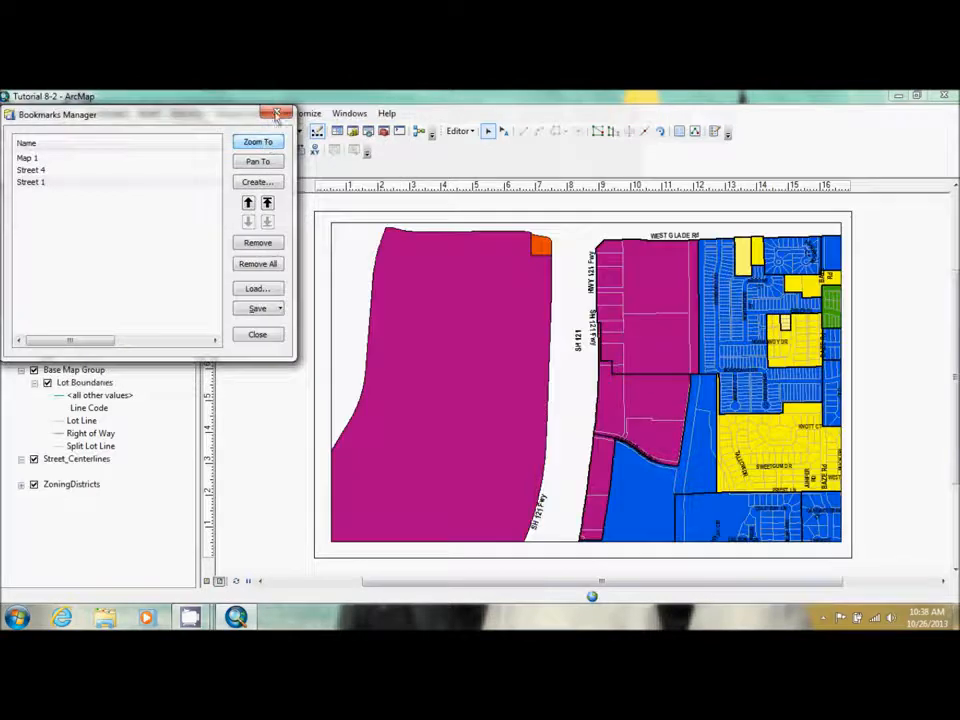
left_click(277, 112)
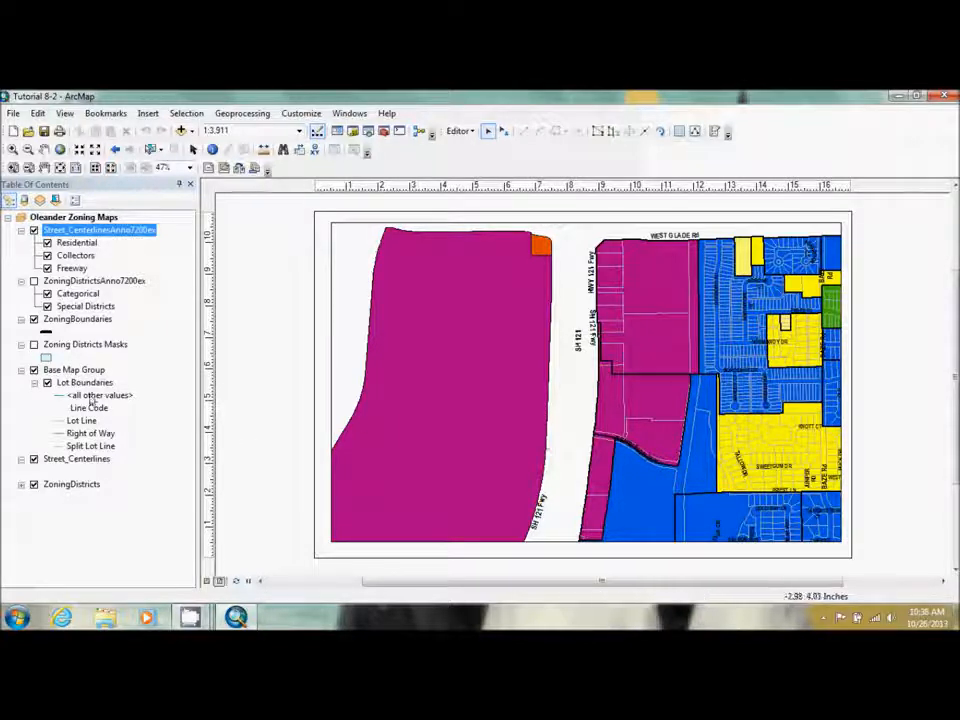
Step: Set the Street_Centerlines layer not to show when zoomed out beyond a minimum scale of 6000
right_click(79, 463)
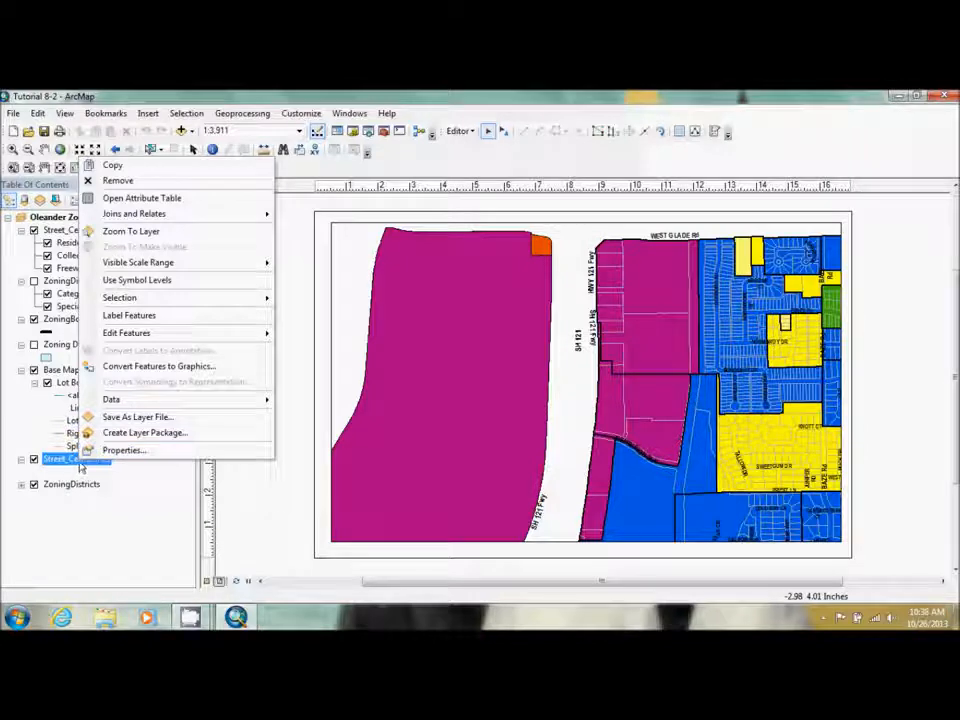
left_click(122, 450)
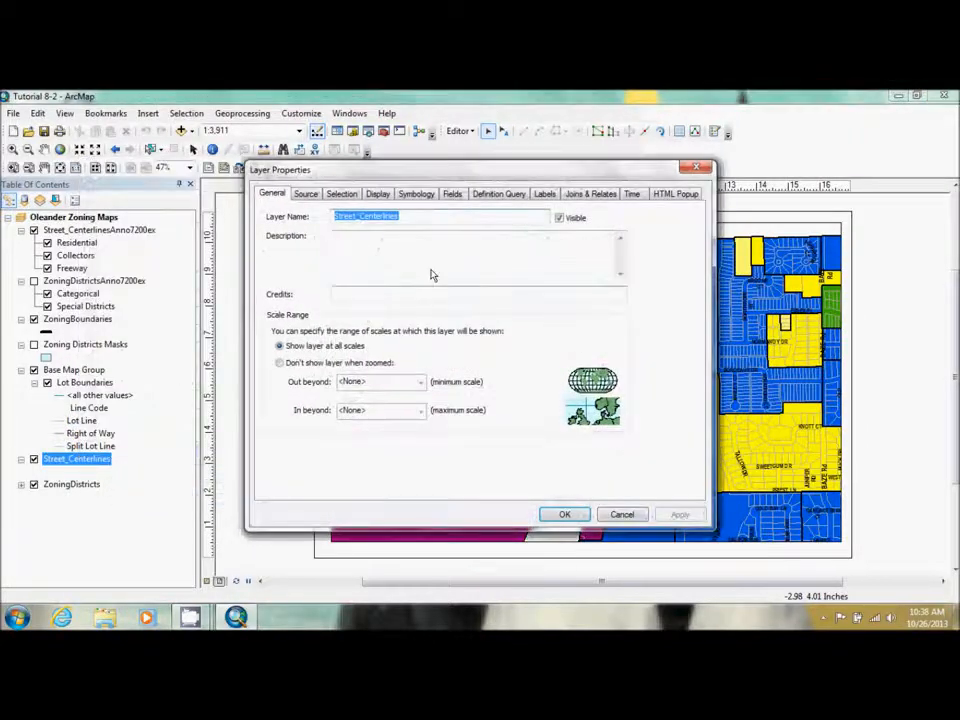
left_click(299, 365)
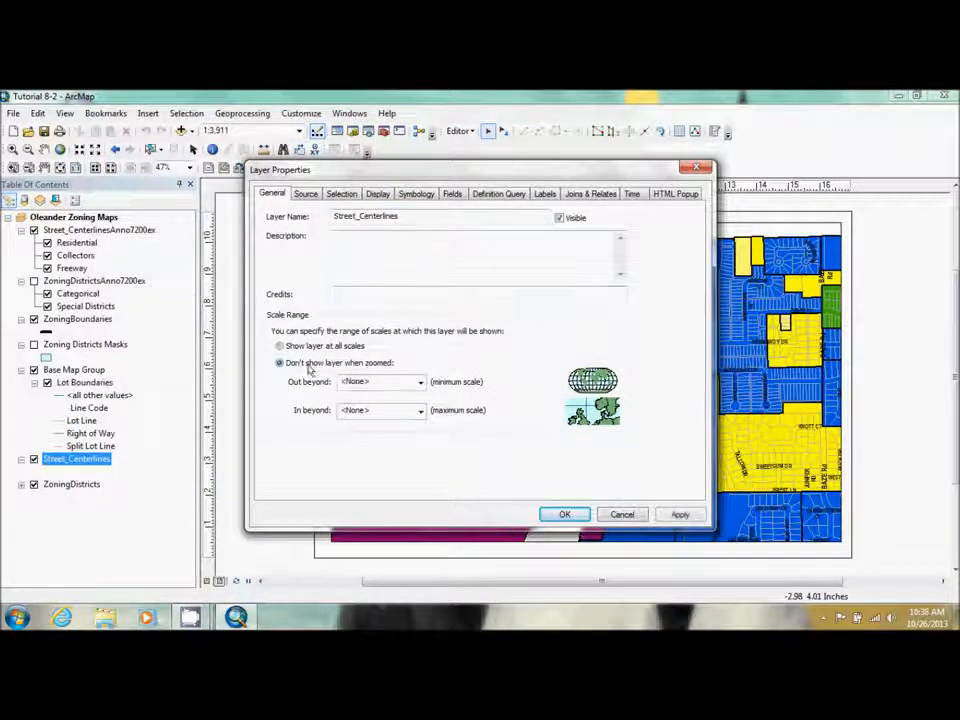
left_click(358, 384)
type("6000")
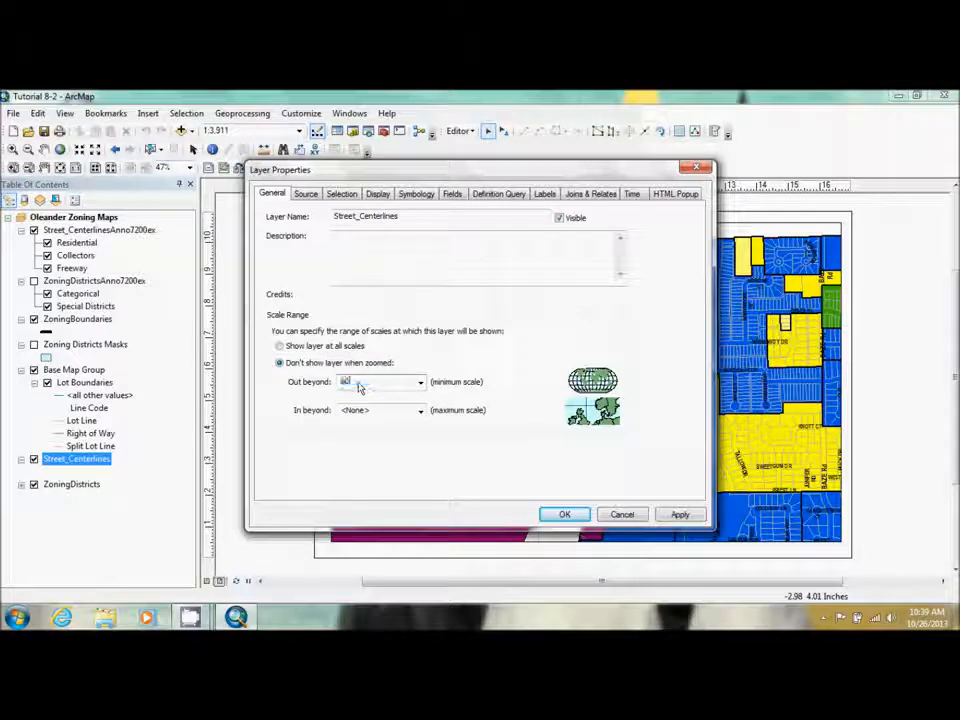
Step: Draw the Street_Centerlines layer with the Residential Street line symbol and accept the layer properties
left_click(418, 194)
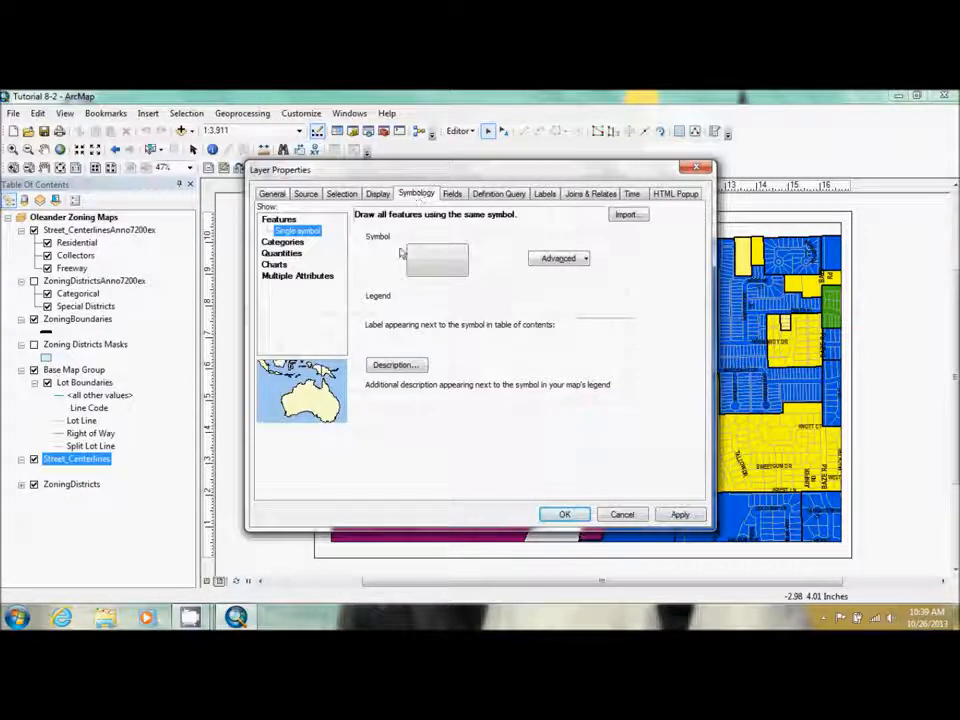
left_click(437, 271)
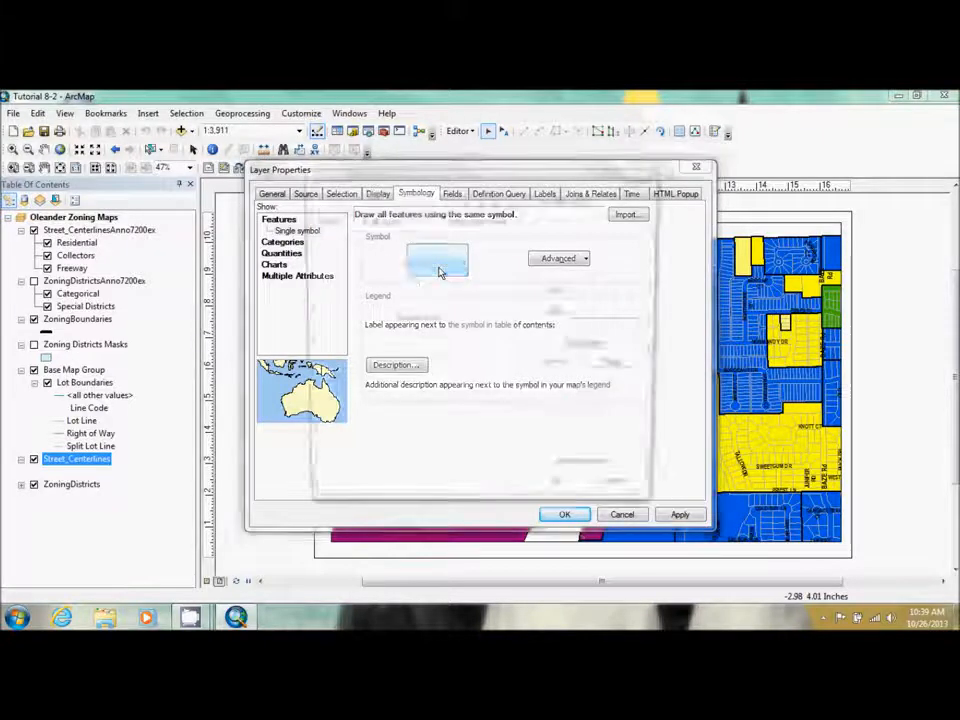
left_click(395, 388)
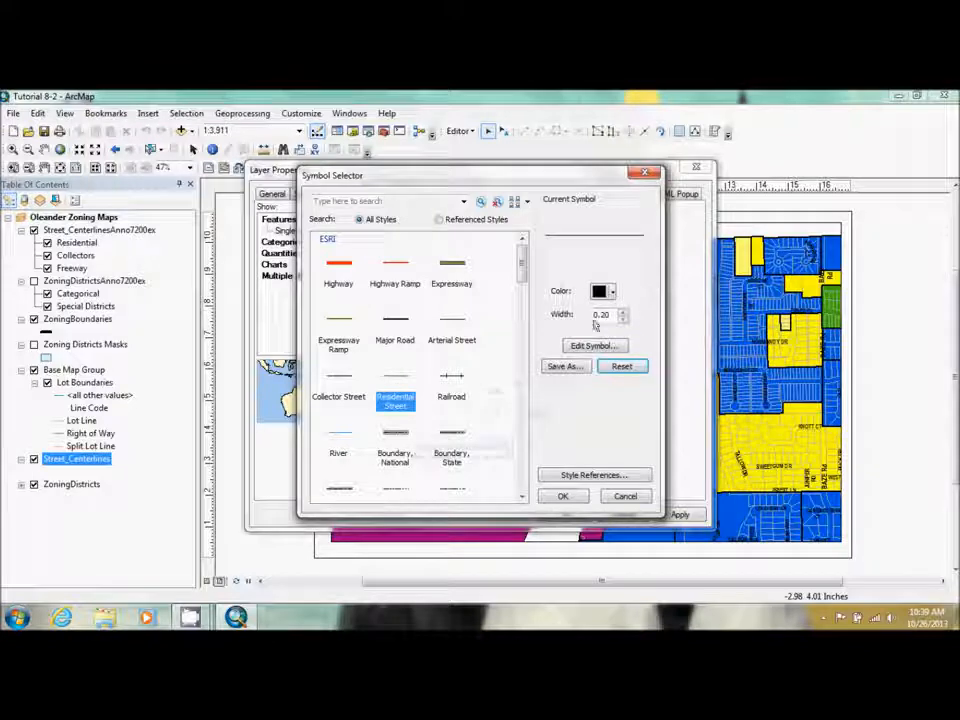
left_click(562, 496)
left_click(565, 514)
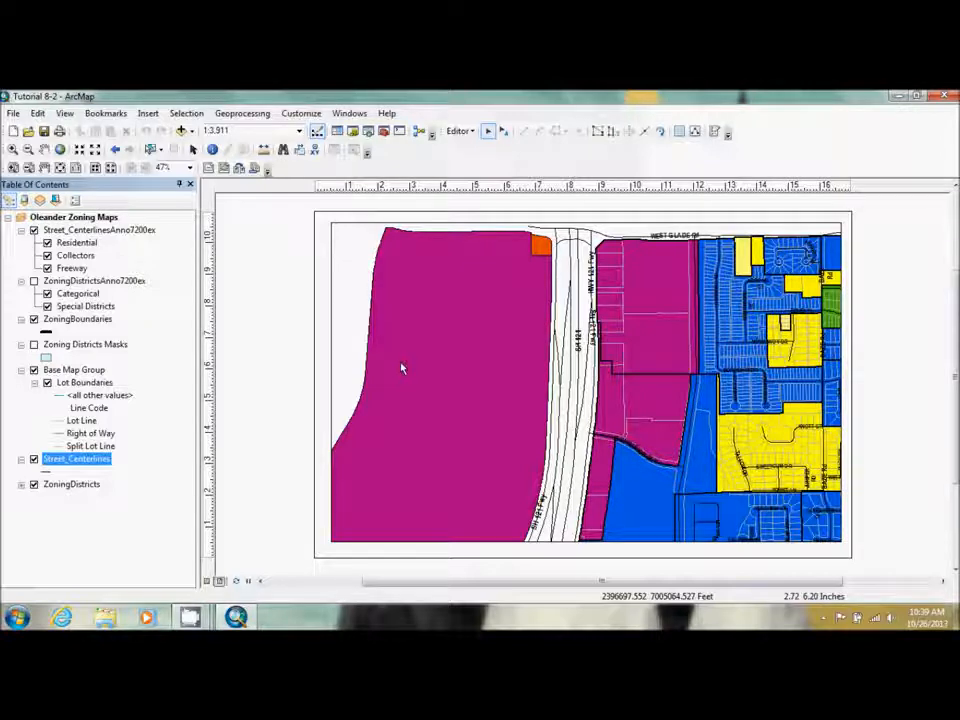
Step: Review the scale range in the Street_Centerlines layer properties and accept them
double_click(66, 460)
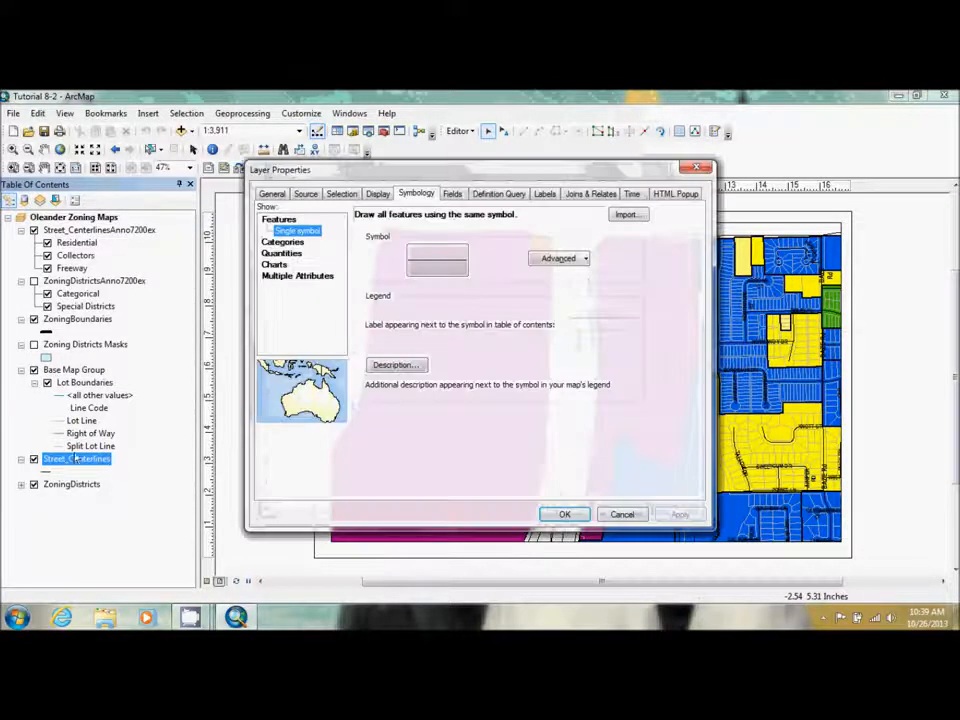
left_click(272, 193)
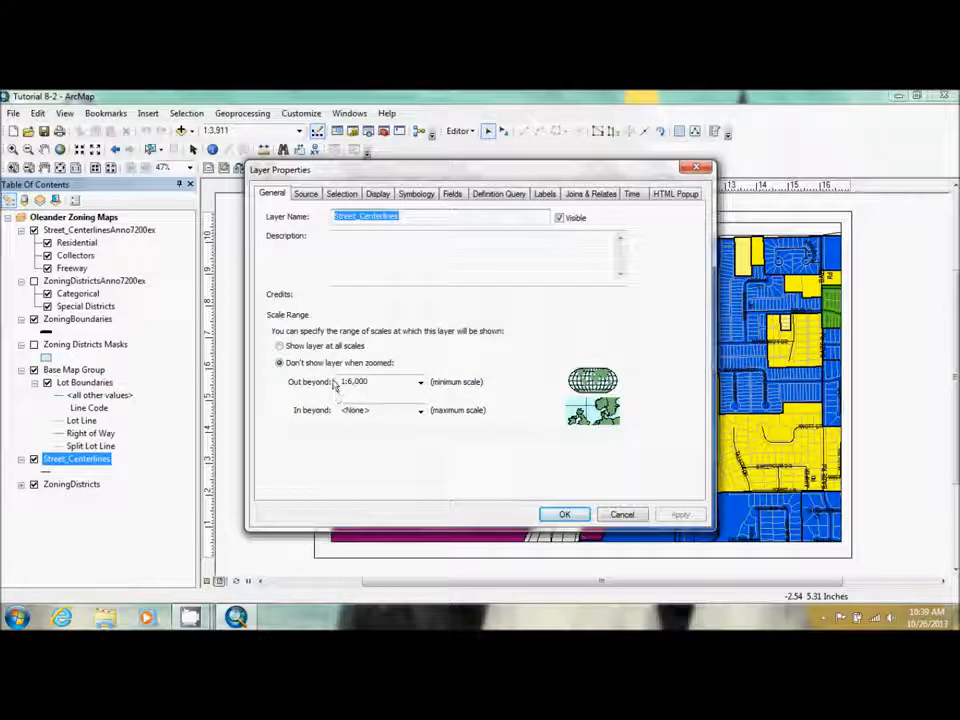
left_click(568, 516)
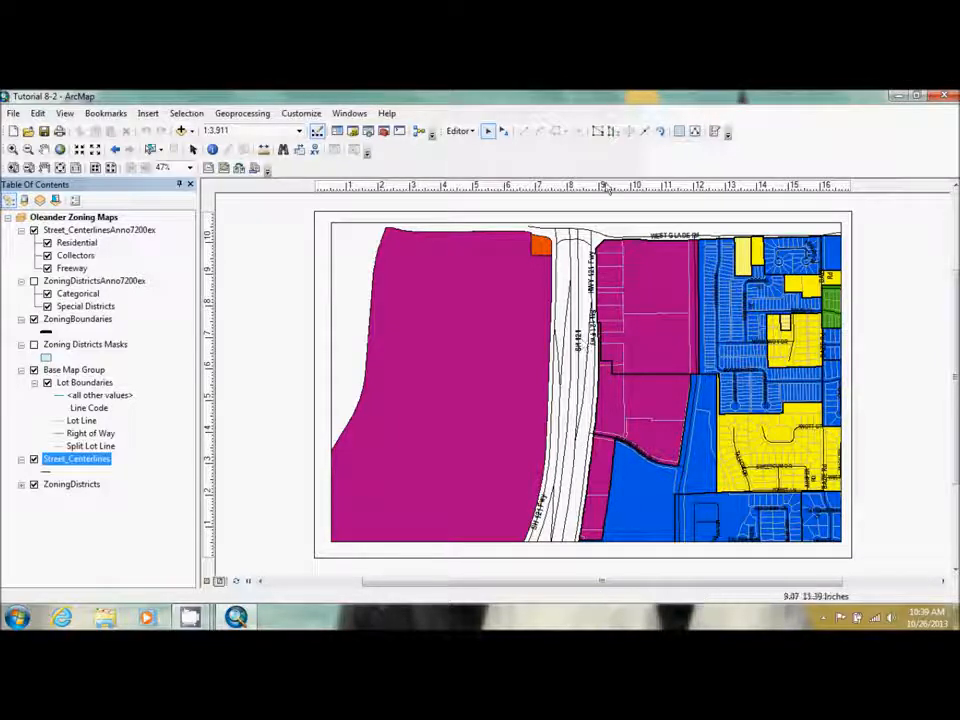
Step: Select the HWY 121 Fwy annotation and both SH 121 Fwy annotations along the freeway, review their attributes and delete all three
left_click(505, 134)
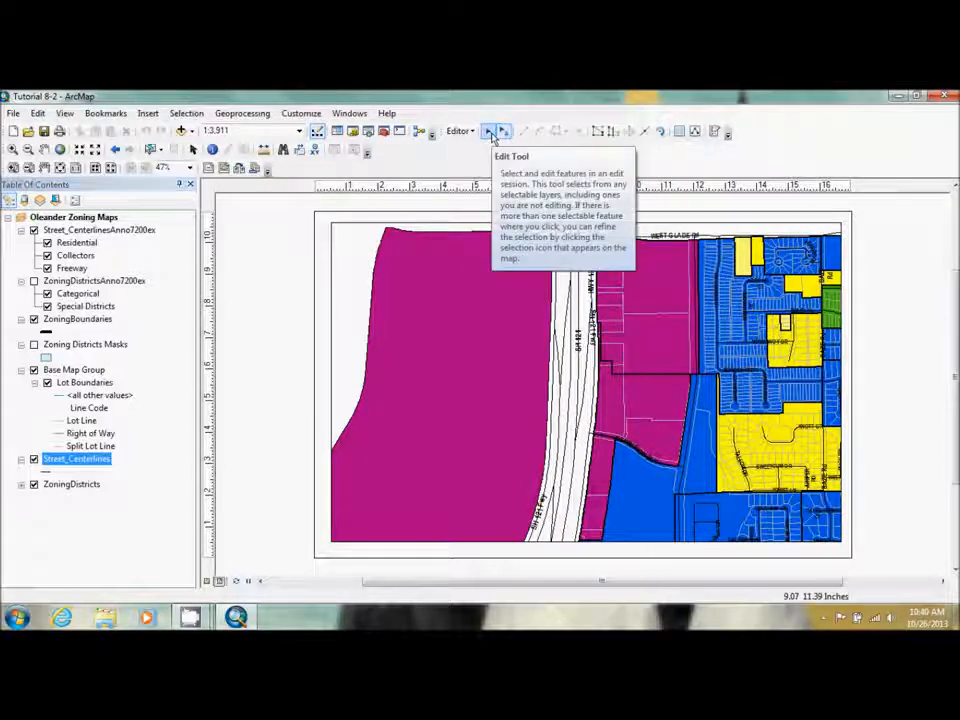
left_click(592, 276)
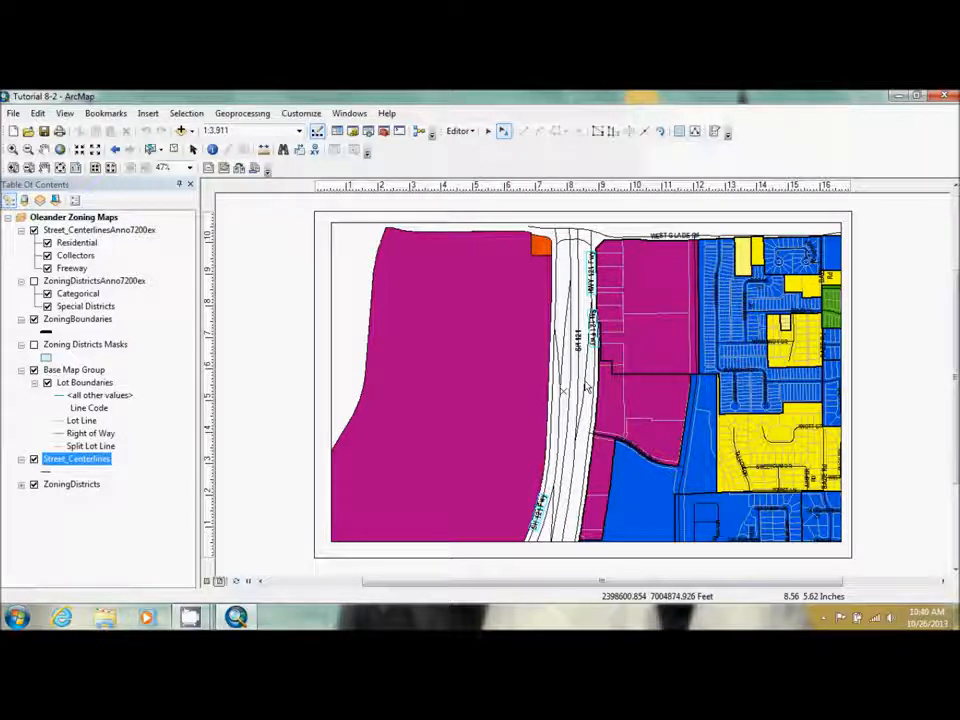
left_click(685, 132)
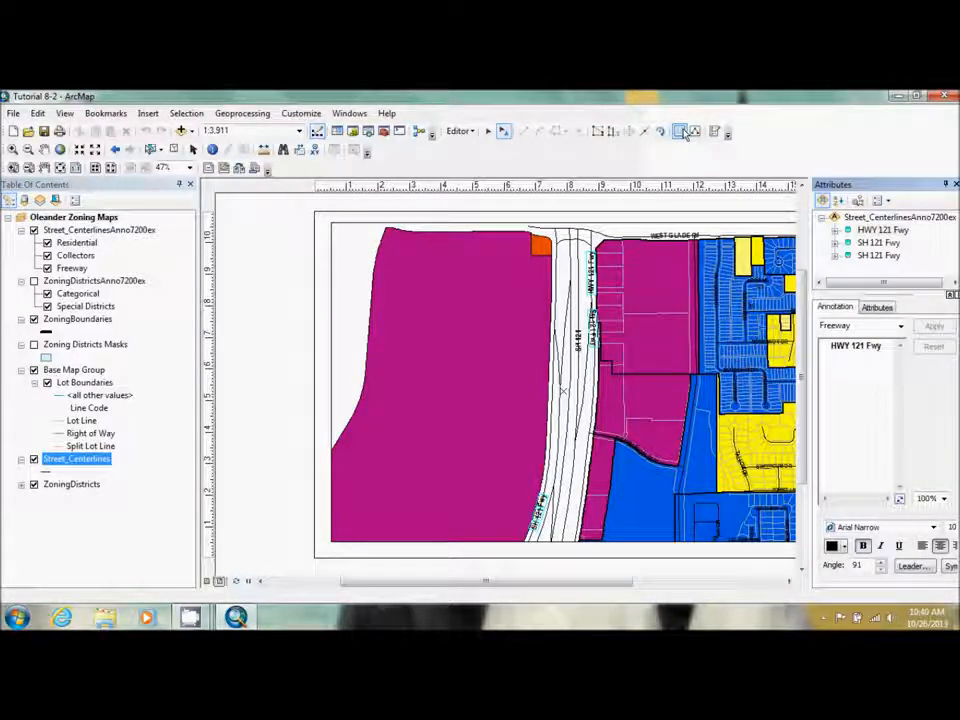
left_click(866, 243)
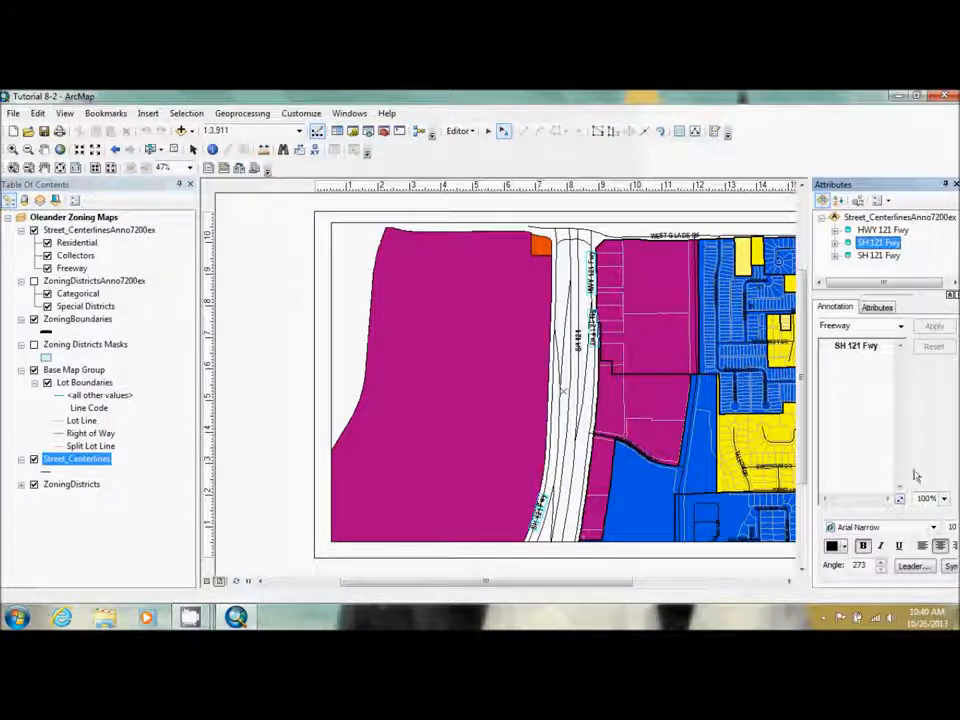
left_click(877, 308)
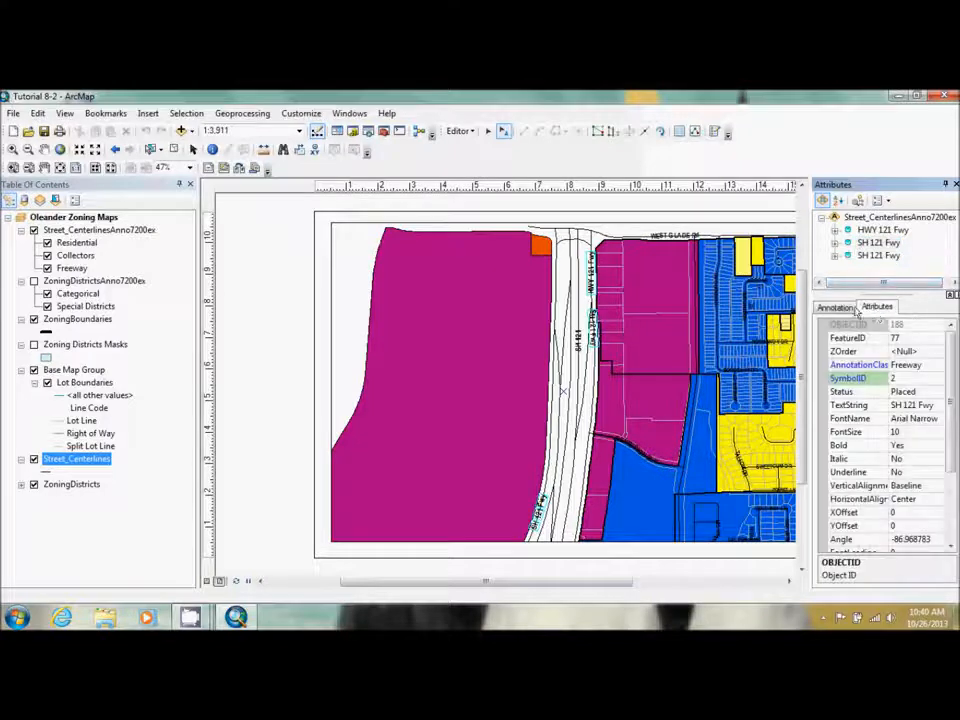
left_click(833, 307)
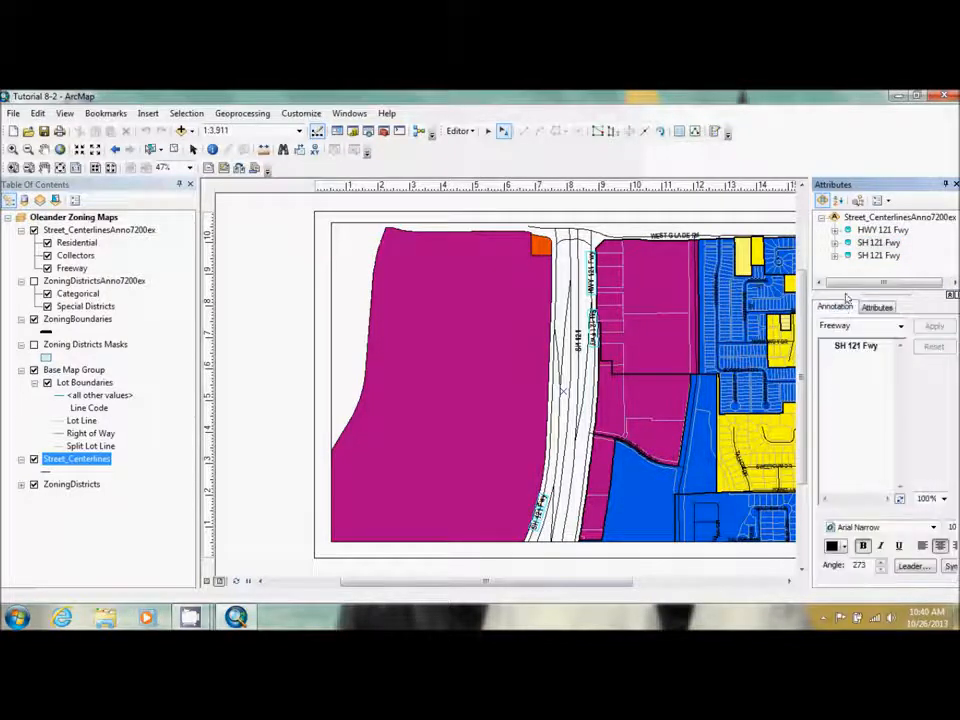
left_click(880, 256)
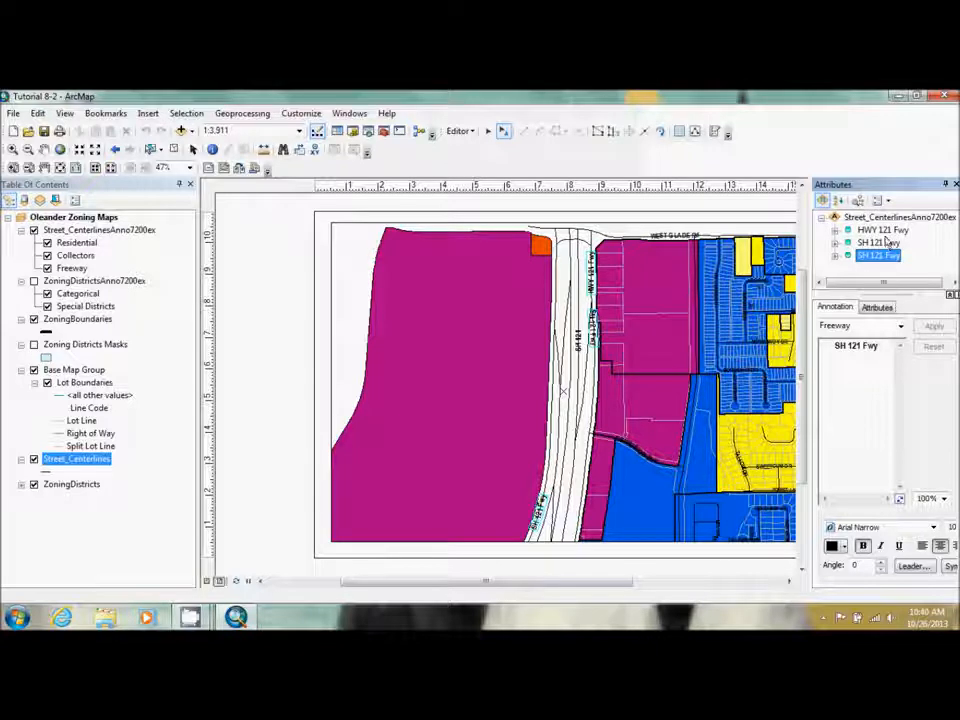
left_click(887, 231, "shift")
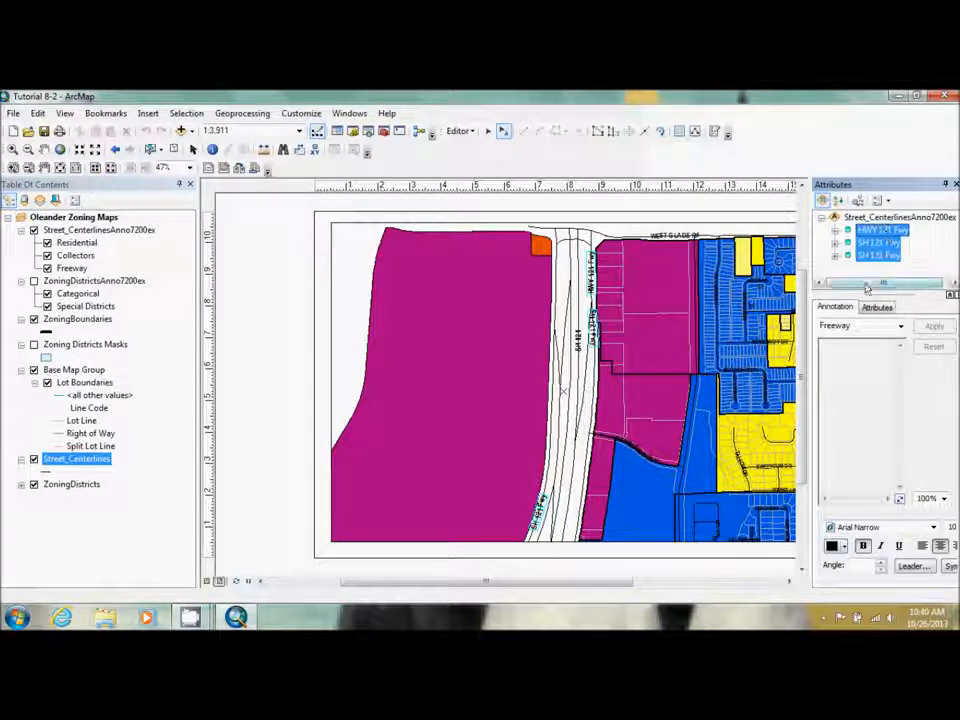
right_click(881, 232)
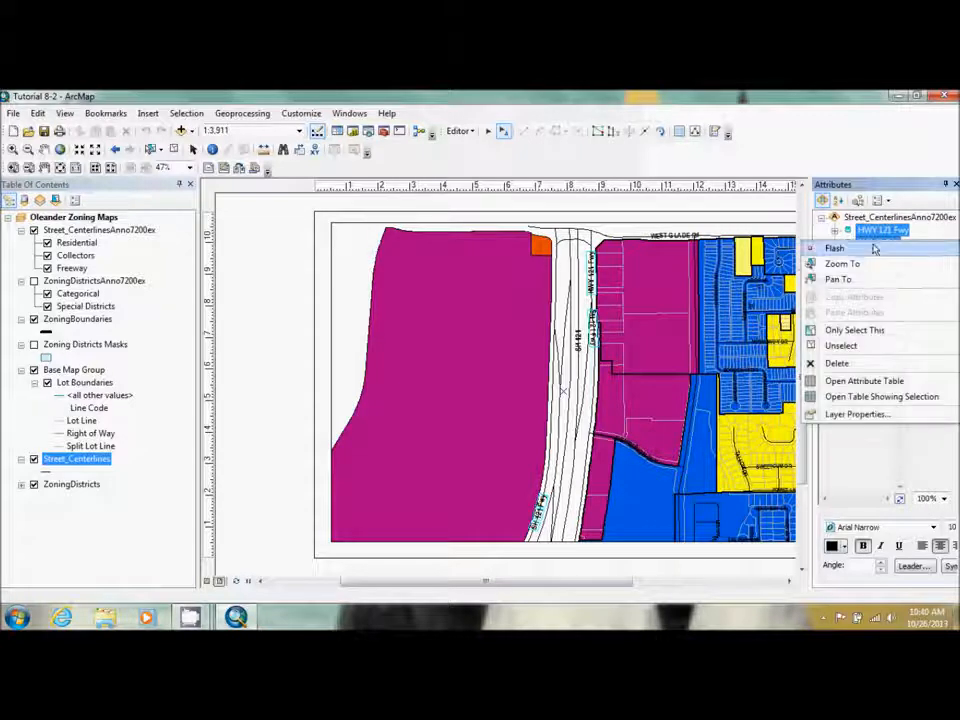
left_click(880, 364)
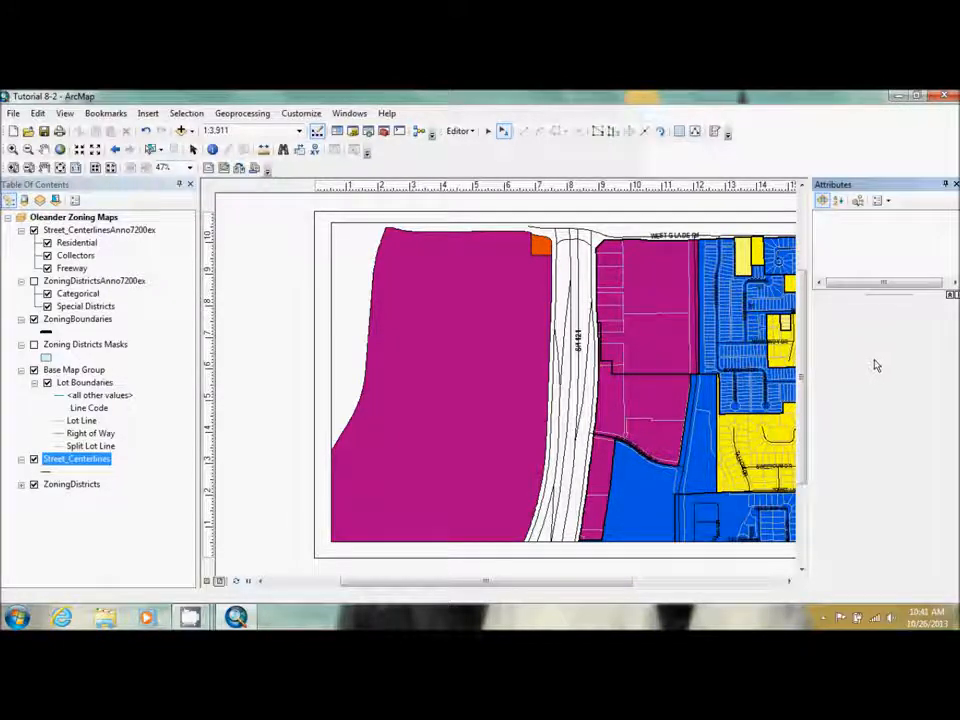
Step: Set the font size of the remaining SH 121 freeway annotation to 15
left_click(578, 345)
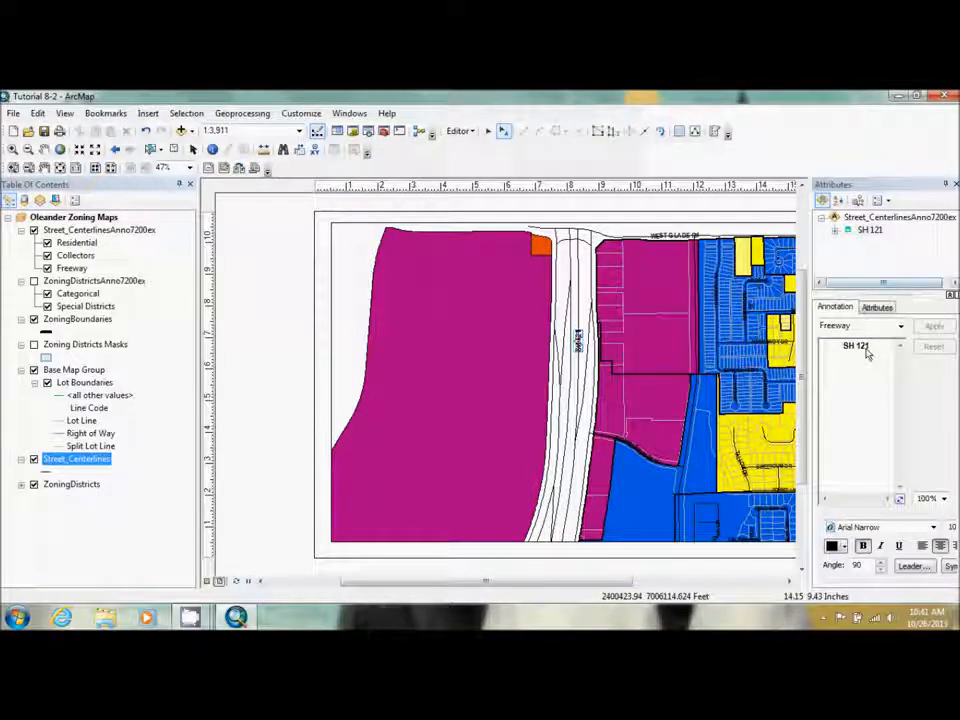
left_click(876, 308)
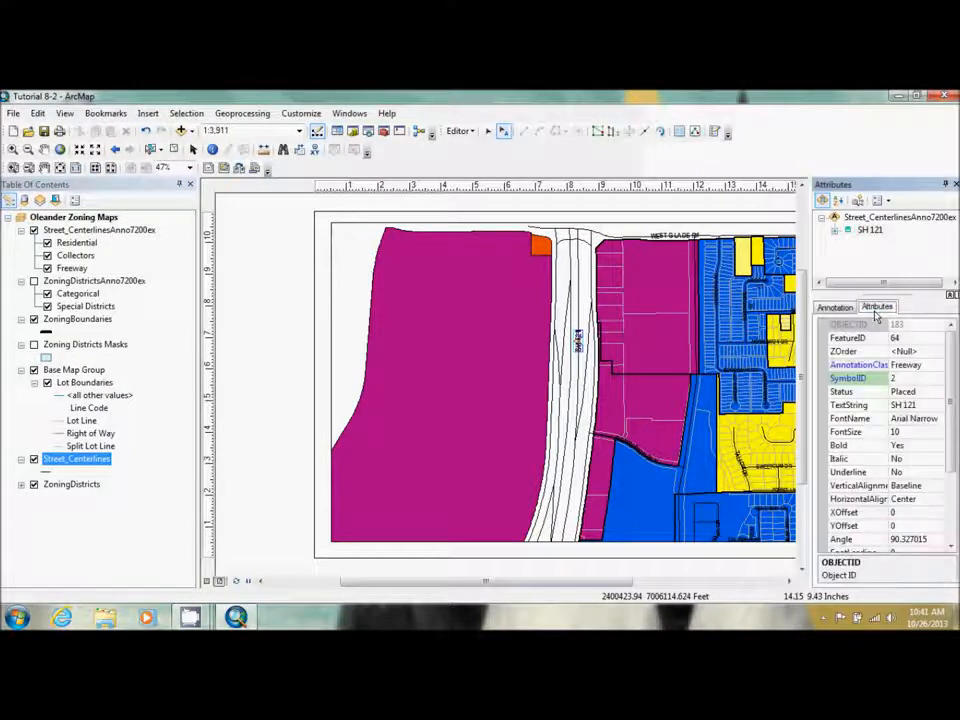
left_click(903, 433)
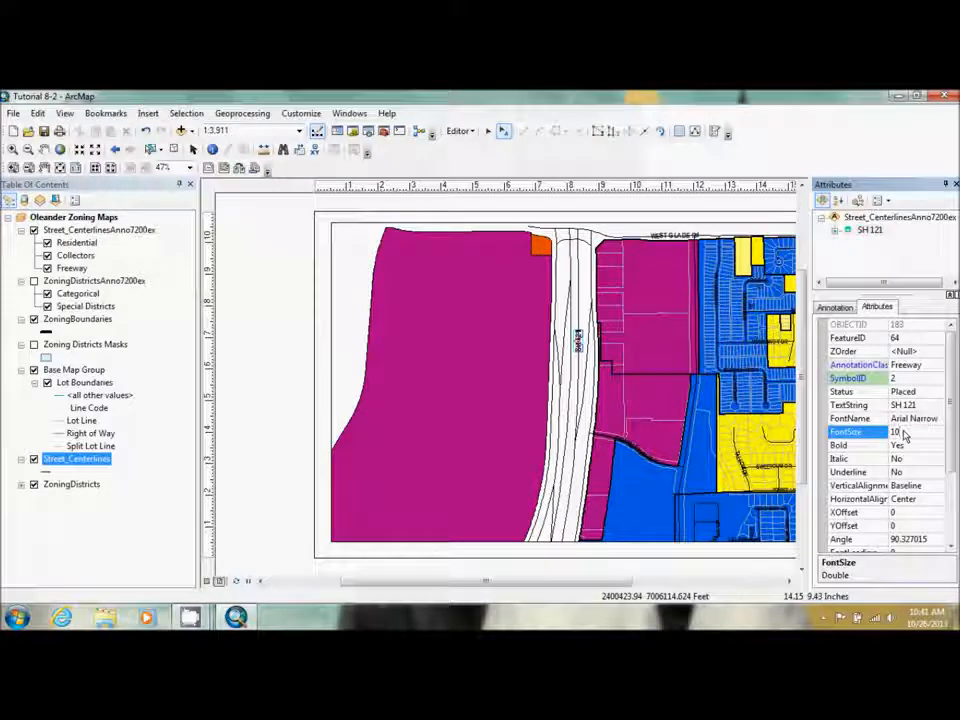
type("15")
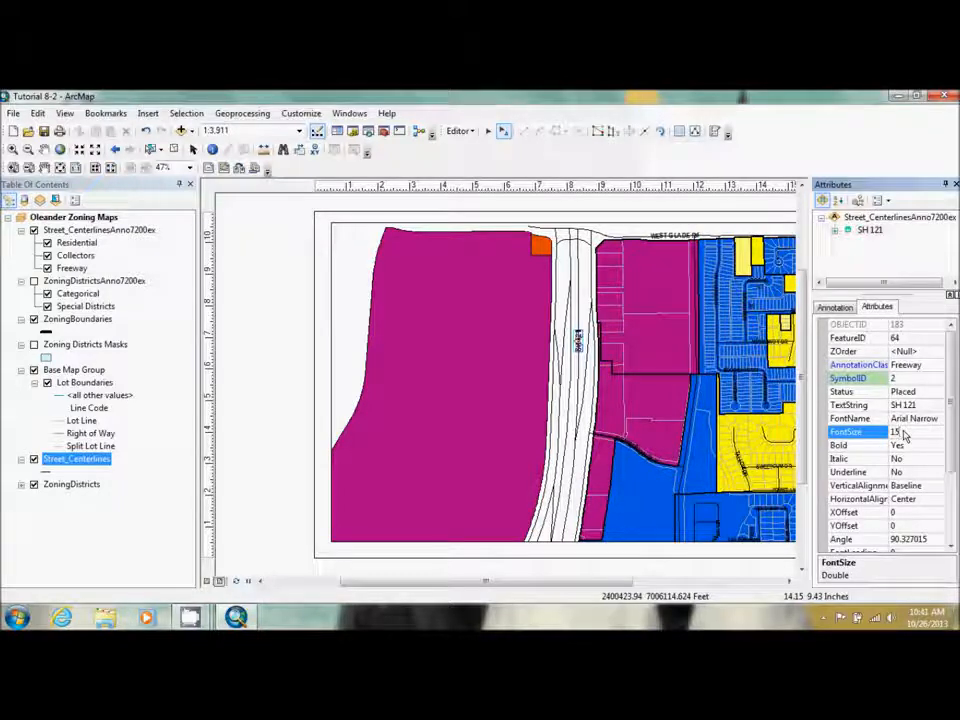
left_click(915, 458)
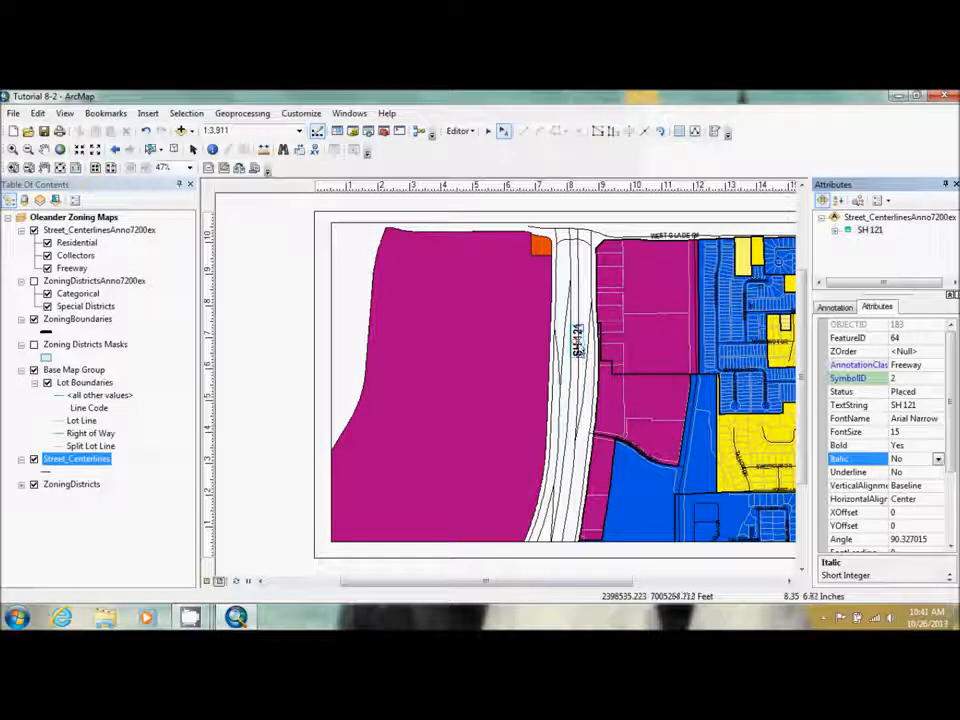
Step: Move the SH 121 annotation south along the freeway near the lower edge of the map, aligned with the road, and deselect it
left_click(578, 342)
left_click_drag(578, 348, 558, 486)
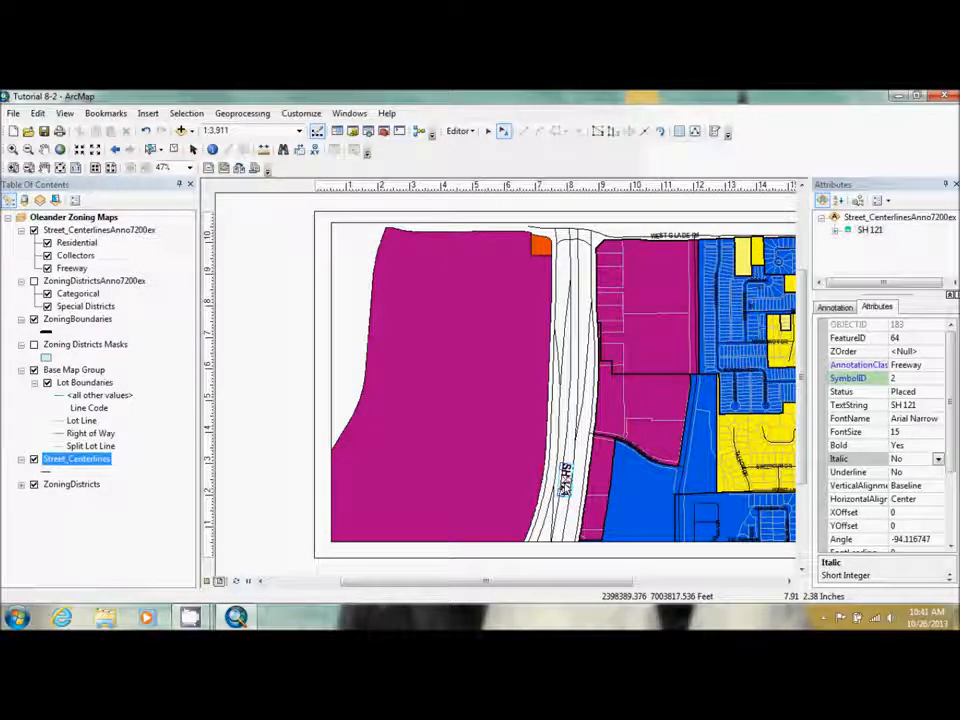
left_click_drag(952, 441, 952, 511)
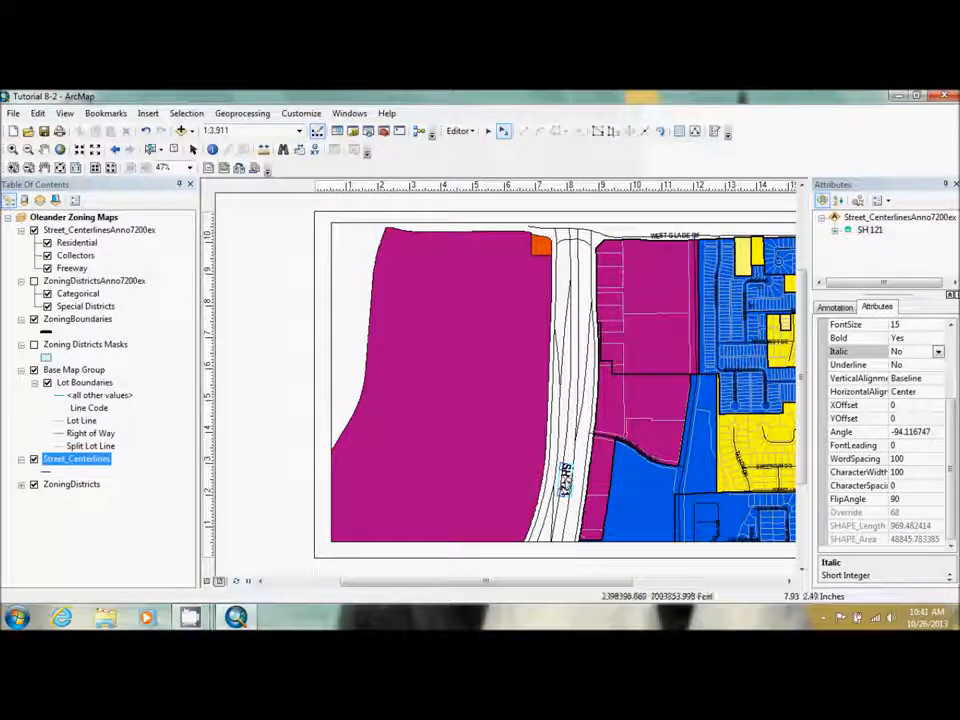
left_click_drag(565, 480, 565, 487)
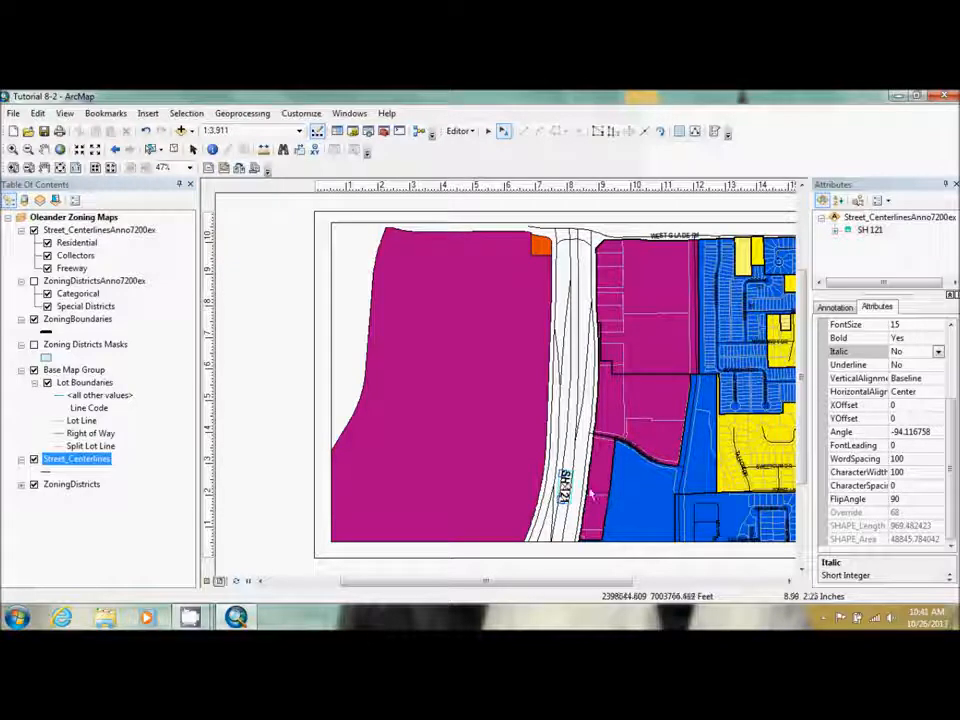
left_click(287, 459)
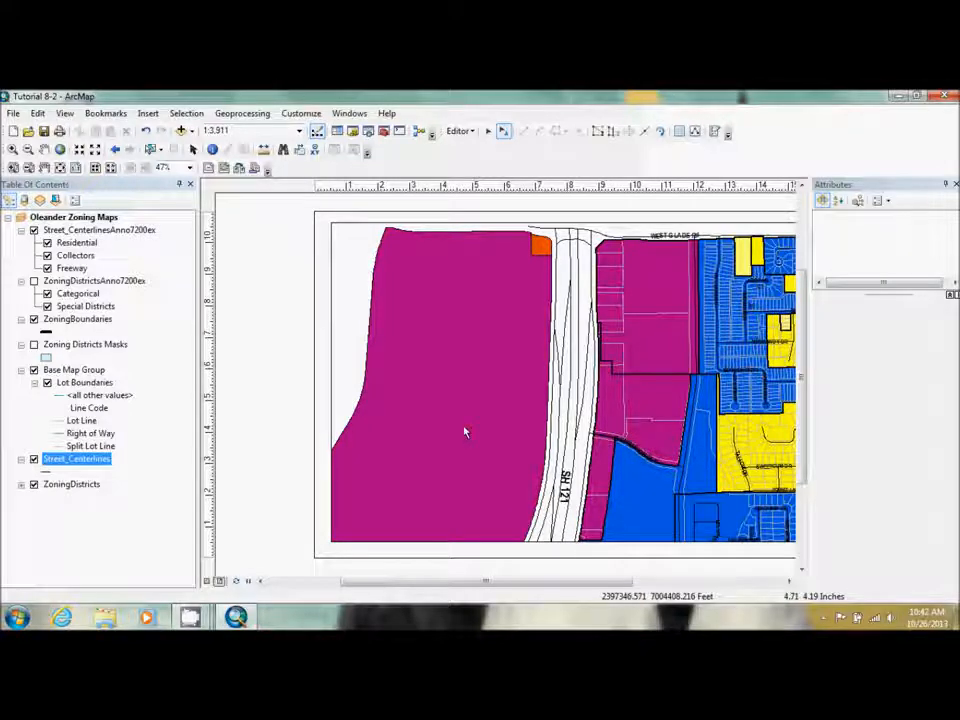
Step: At full map extent, delete the two small SH 121 annotations farther south on the freeway and close the attributes window
left_click(60, 149)
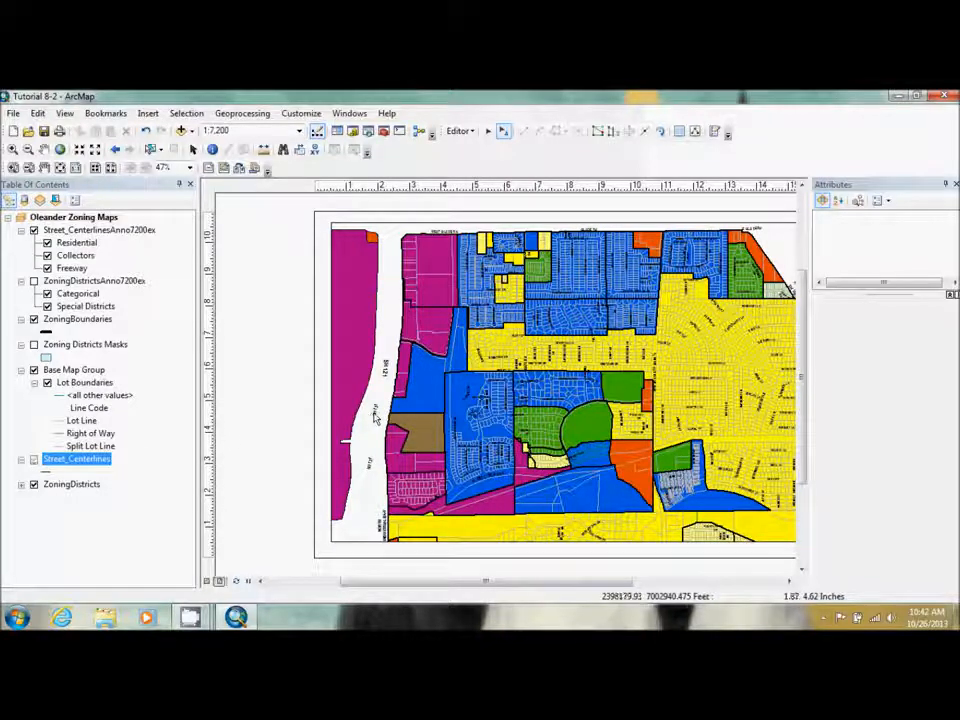
left_click(375, 412)
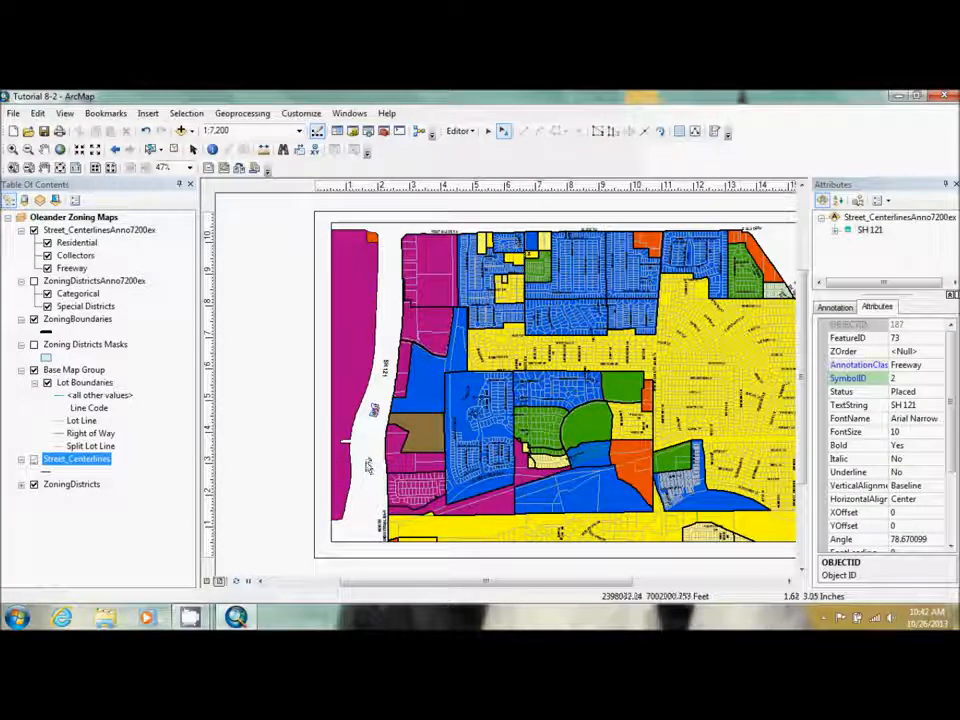
left_click(369, 465, "shift")
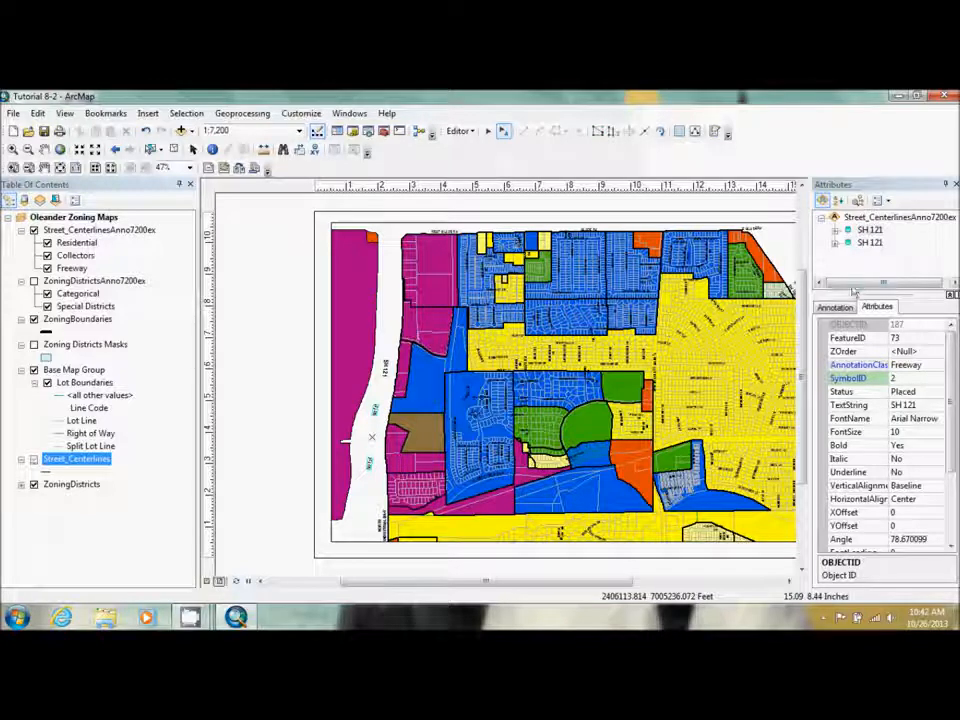
left_click(872, 244, "shift")
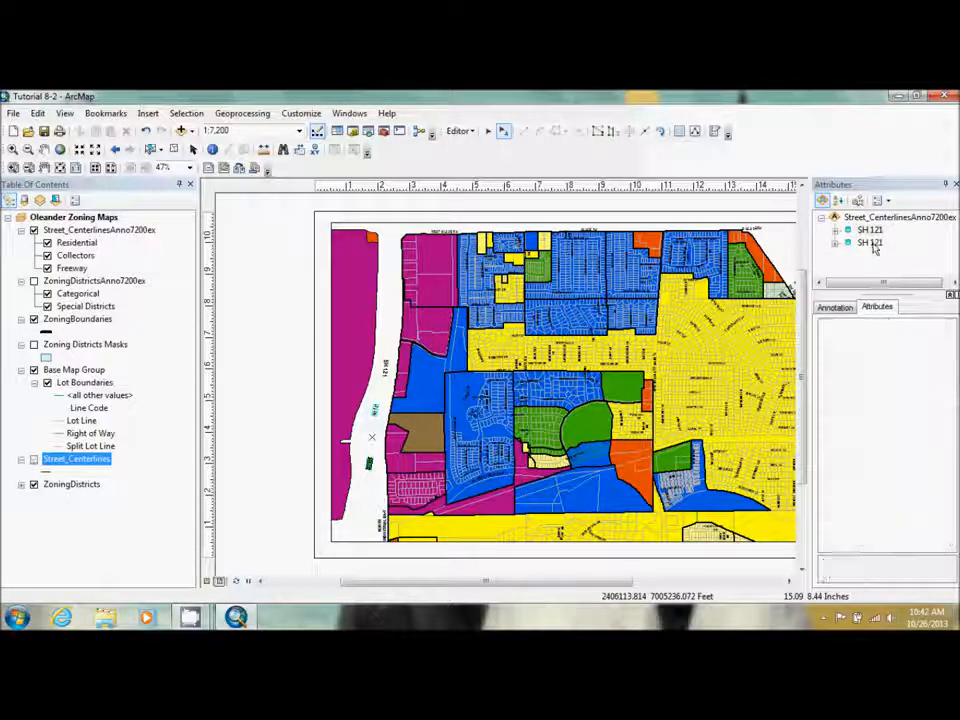
right_click(872, 244)
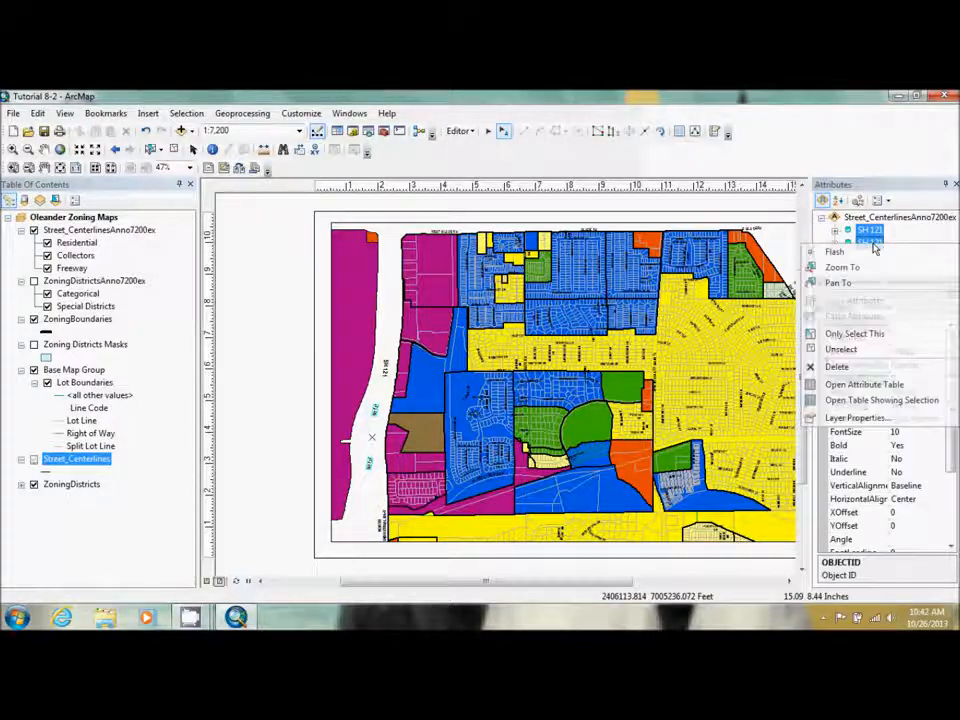
left_click(836, 366)
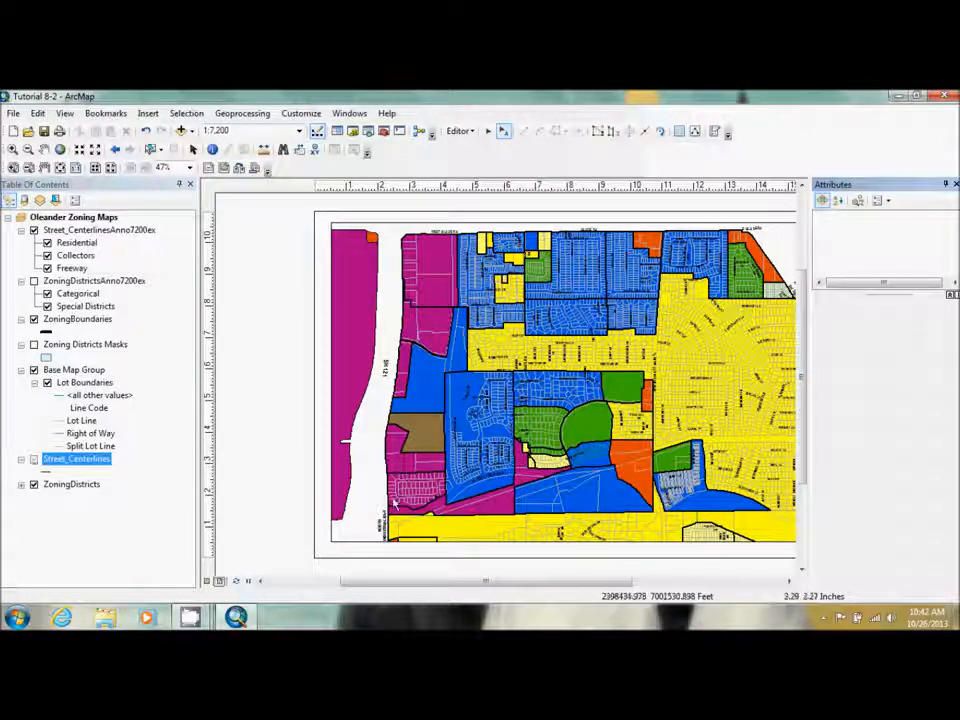
left_click(956, 185)
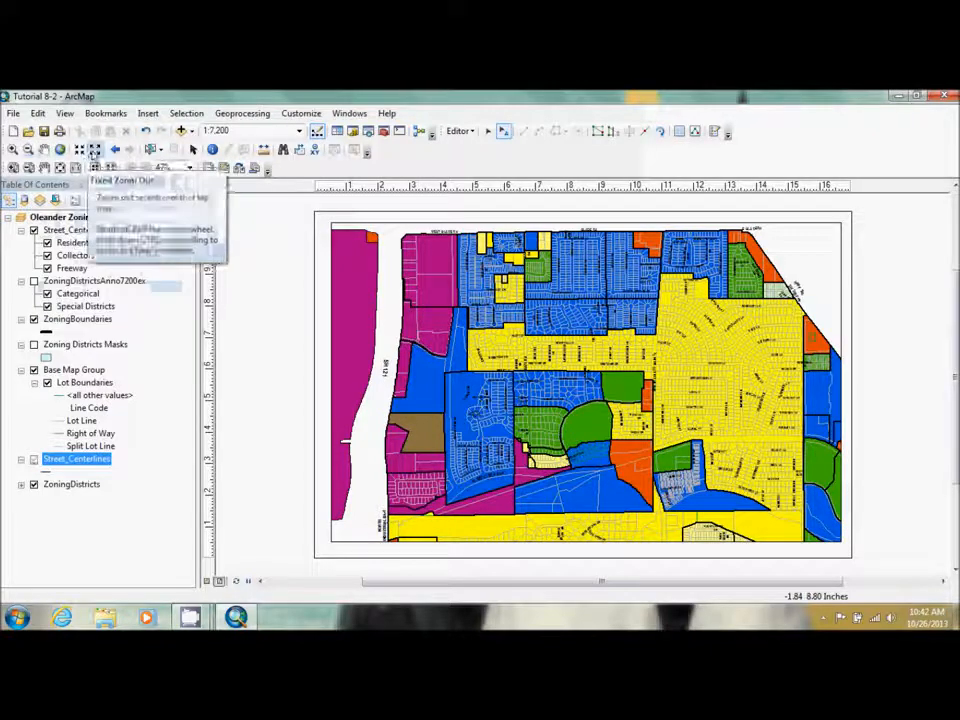
Step: Load the Street 2 bookmark file and zoom the map to that bookmark
left_click(107, 116)
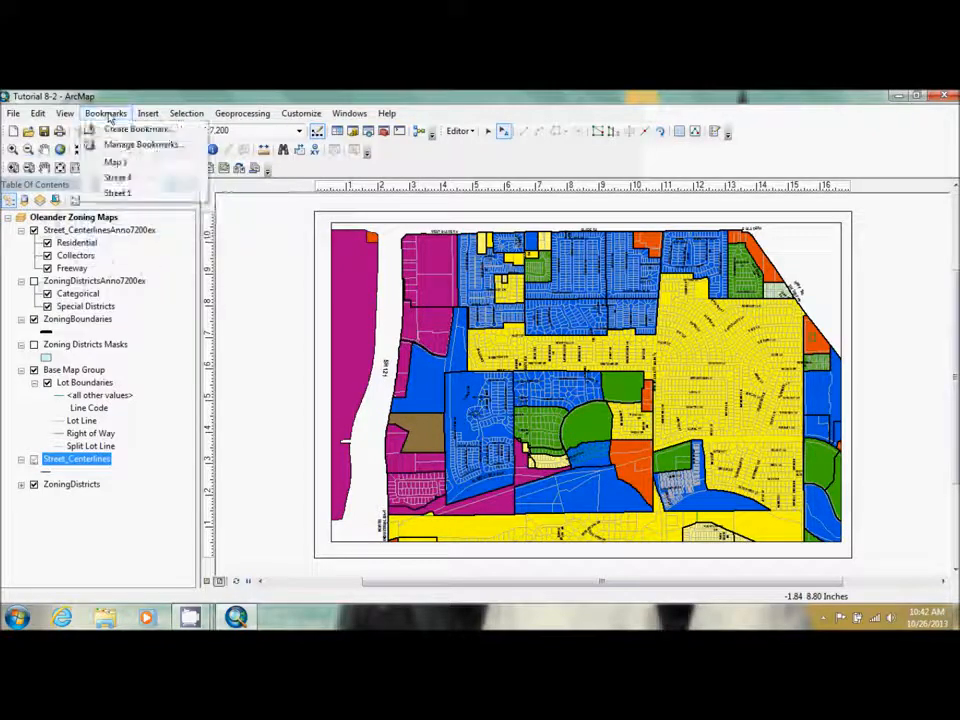
left_click(135, 146)
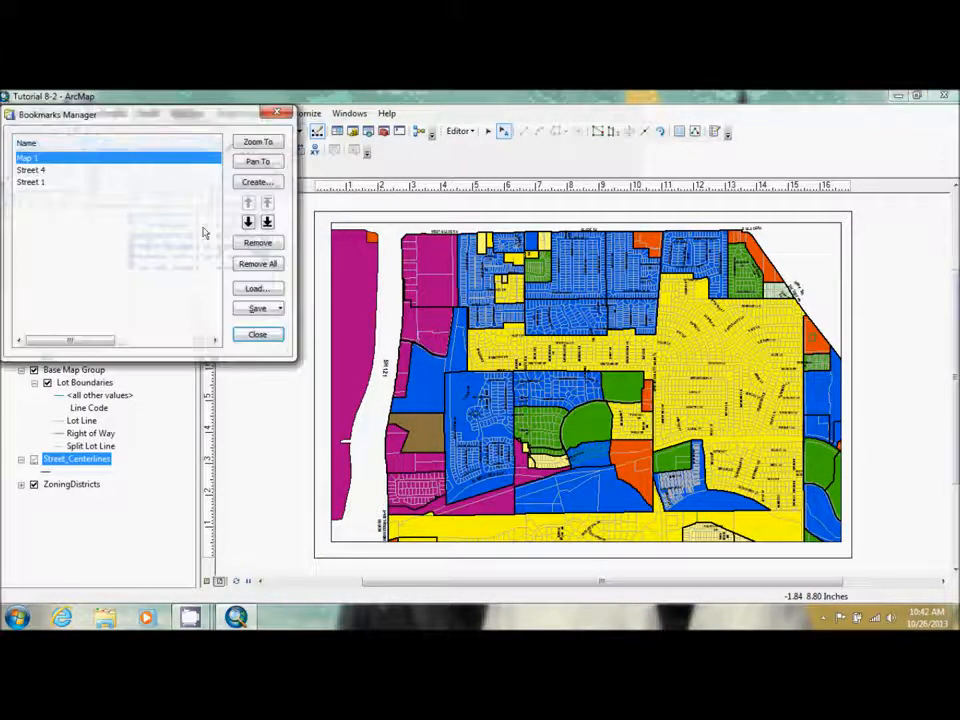
left_click(256, 290)
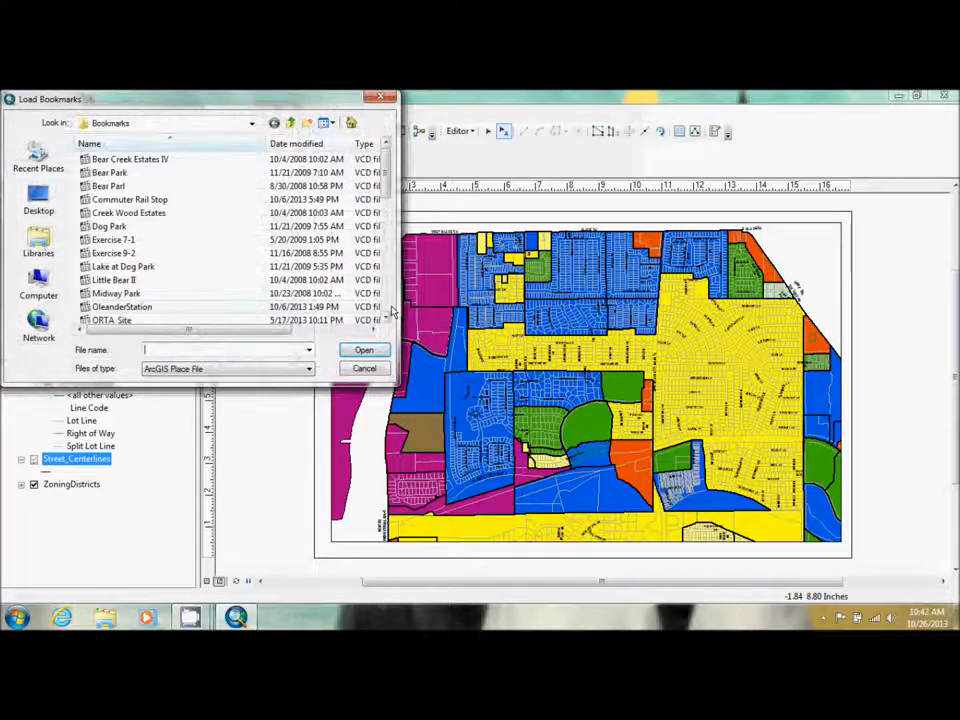
scroll(392, 312, "down", 10)
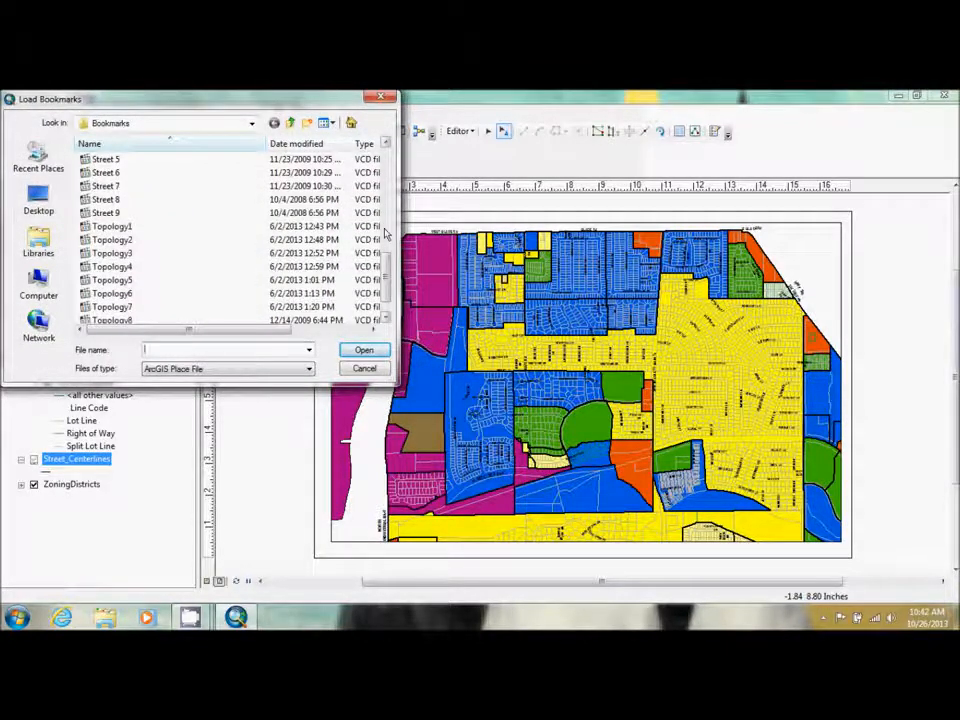
scroll(143, 293, "up", 4)
double_click(119, 284)
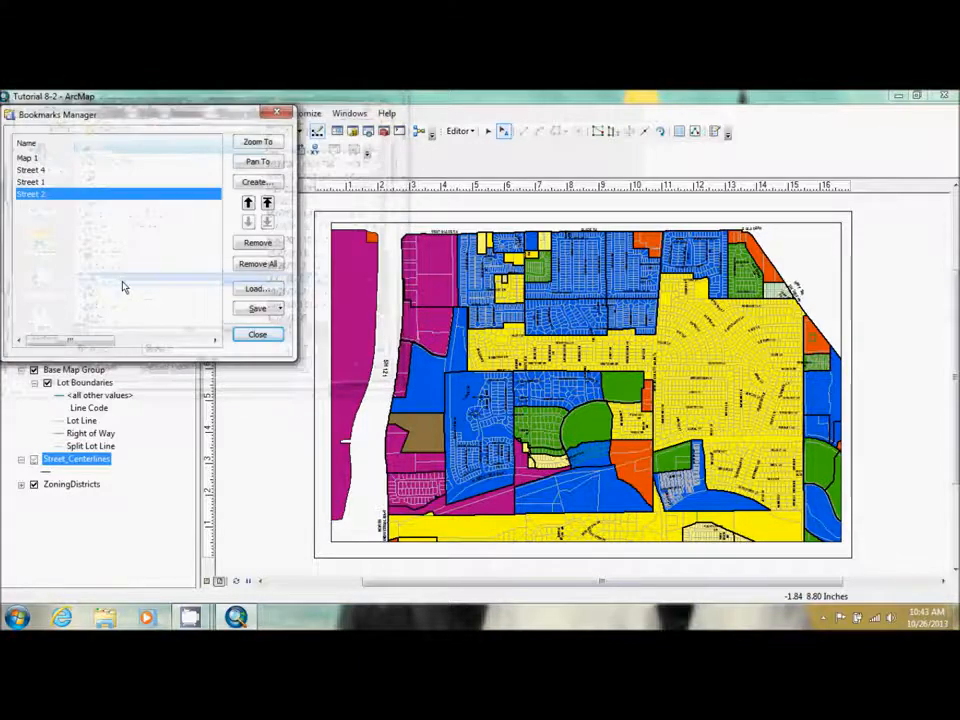
left_click(258, 143)
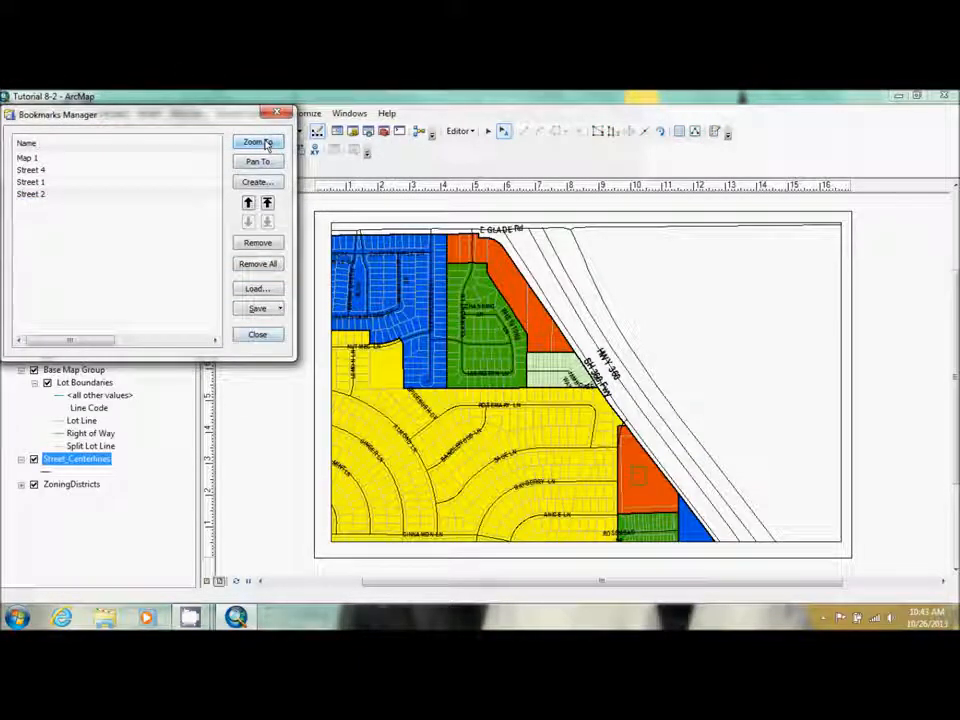
Step: Close the bookmark manager and delete the SH 360 Fwy annotation along the freeway using the attributes window
left_click(278, 112)
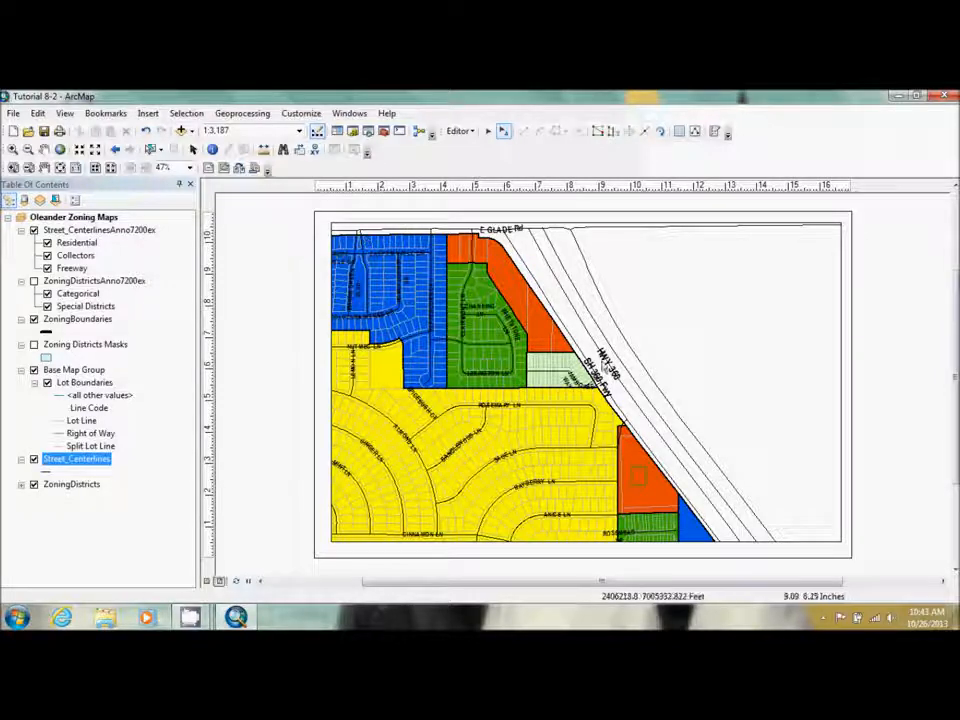
left_click(677, 133)
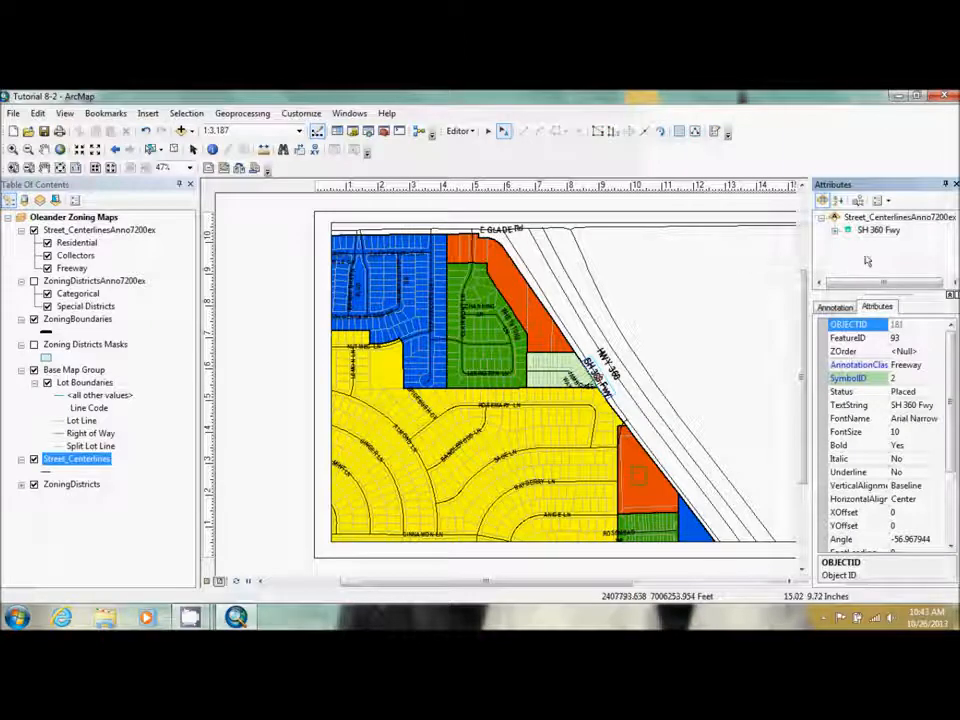
right_click(872, 232)
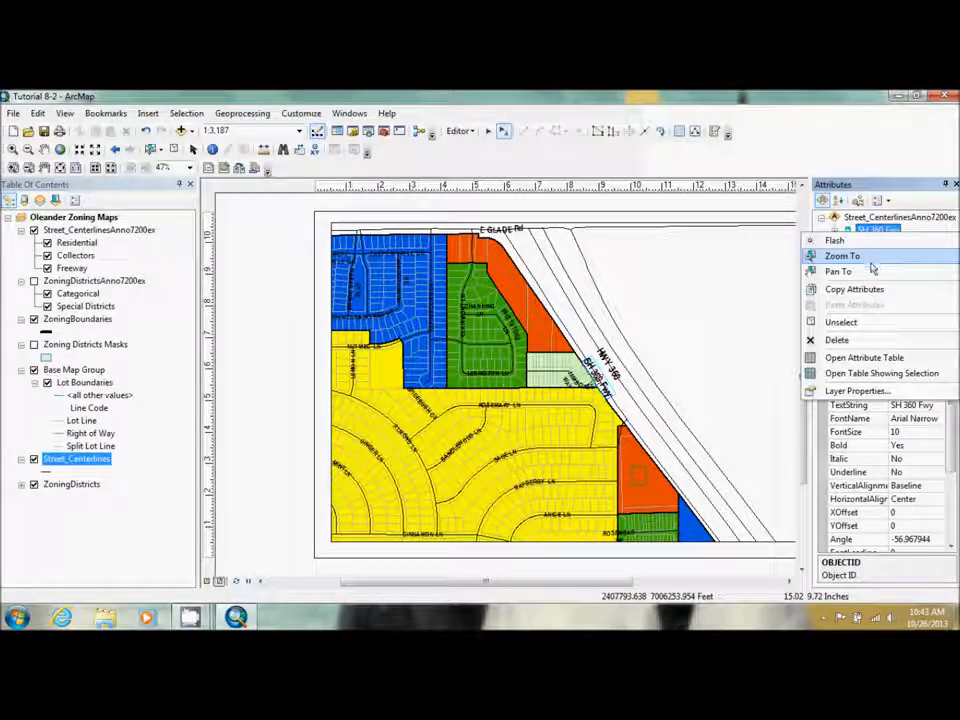
left_click(837, 340)
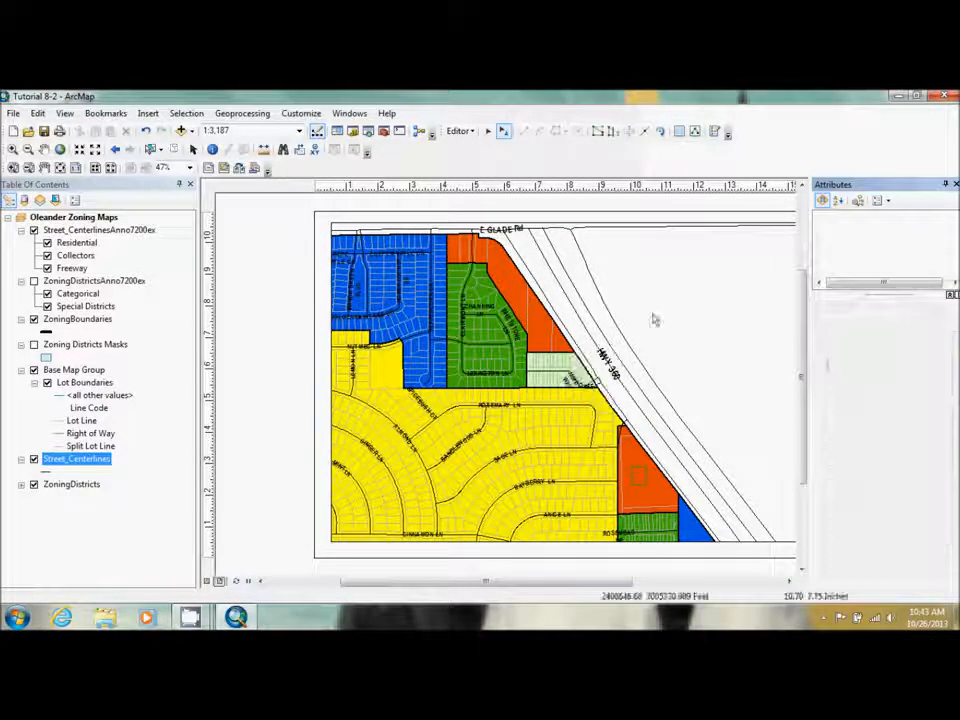
Step: Set the font size of the HWY 360 freeway annotation to 15
left_click(615, 364)
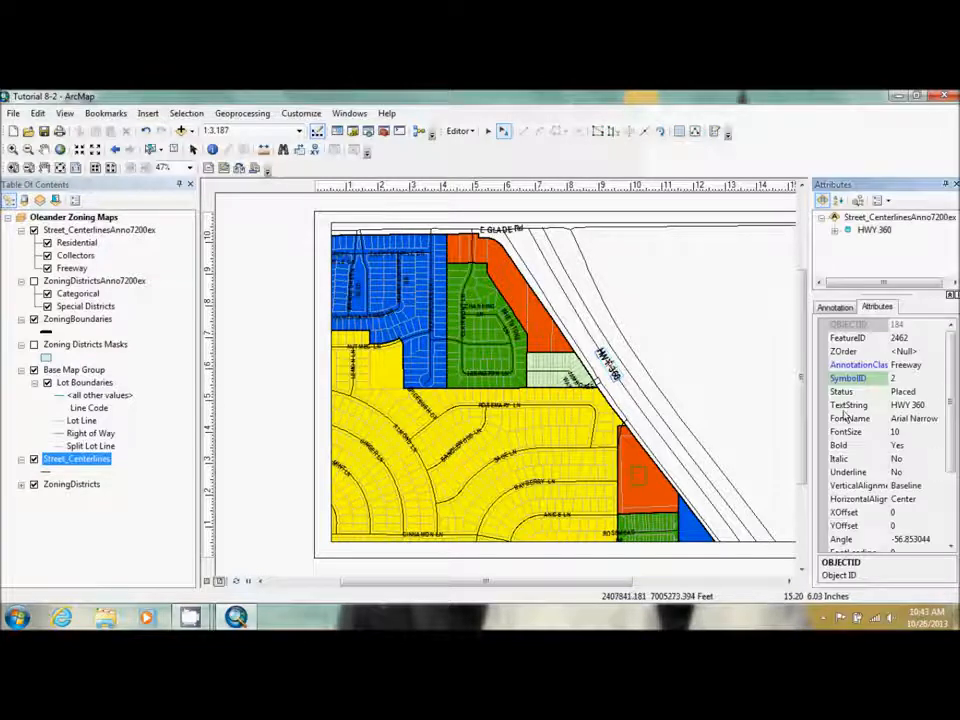
left_click(907, 433)
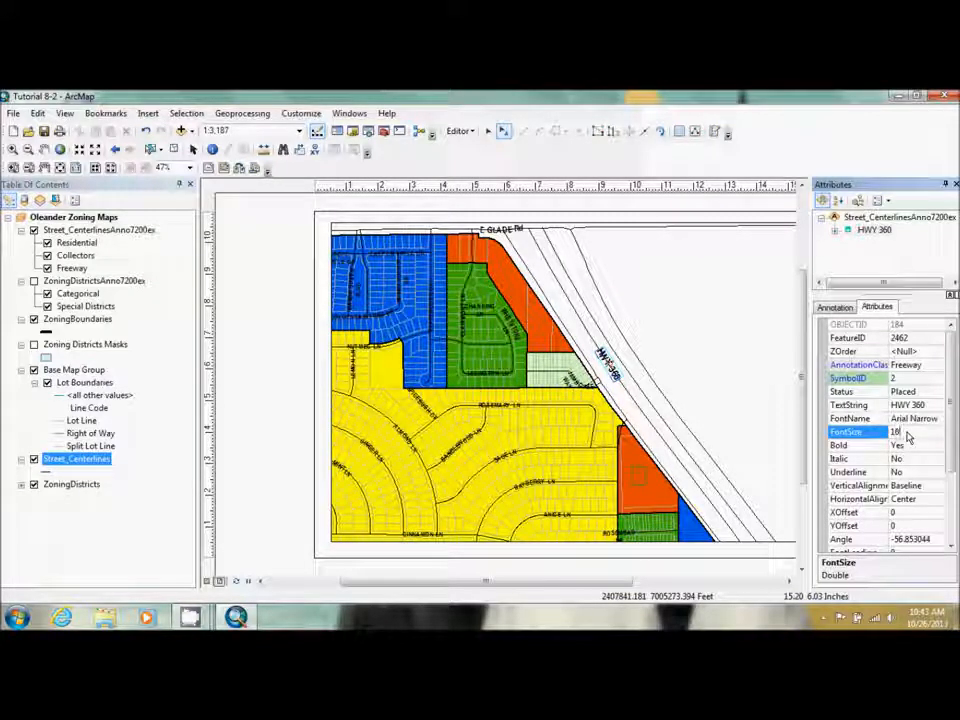
key("Return")
left_click(634, 374)
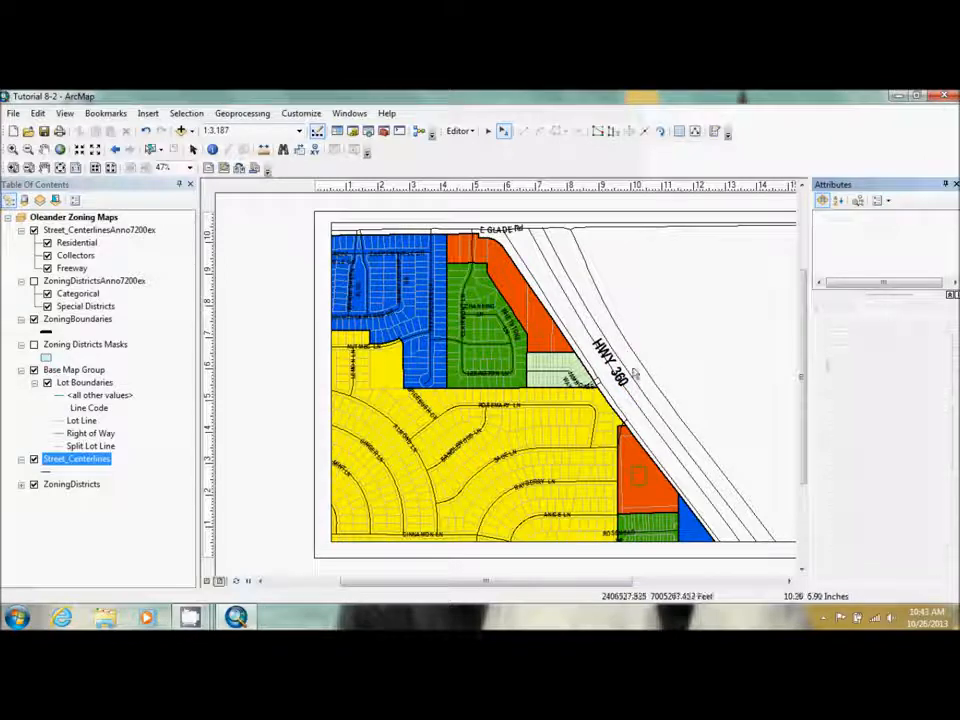
Step: Move the HWY 360 annotation slightly southeast along the freeway, keeping it aligned between the road lines
left_click(613, 369)
mouse_move(613, 365)
left_mouse_down()
mouse_move(667, 371)
mouse_move(712, 424)
left_mouse_up()
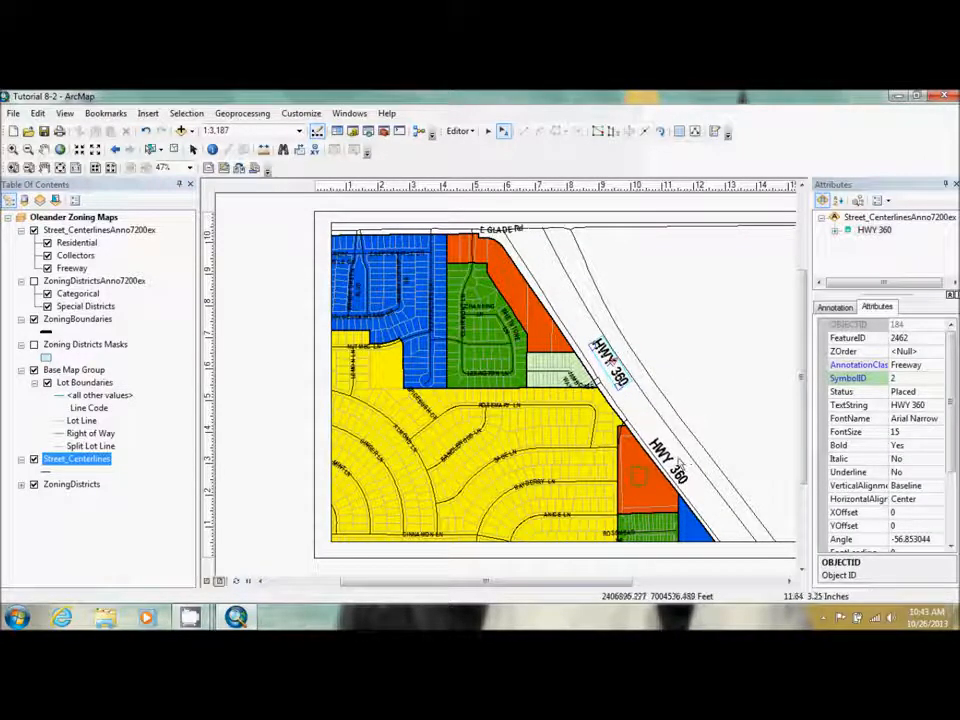
left_click_drag(660, 474, 717, 495)
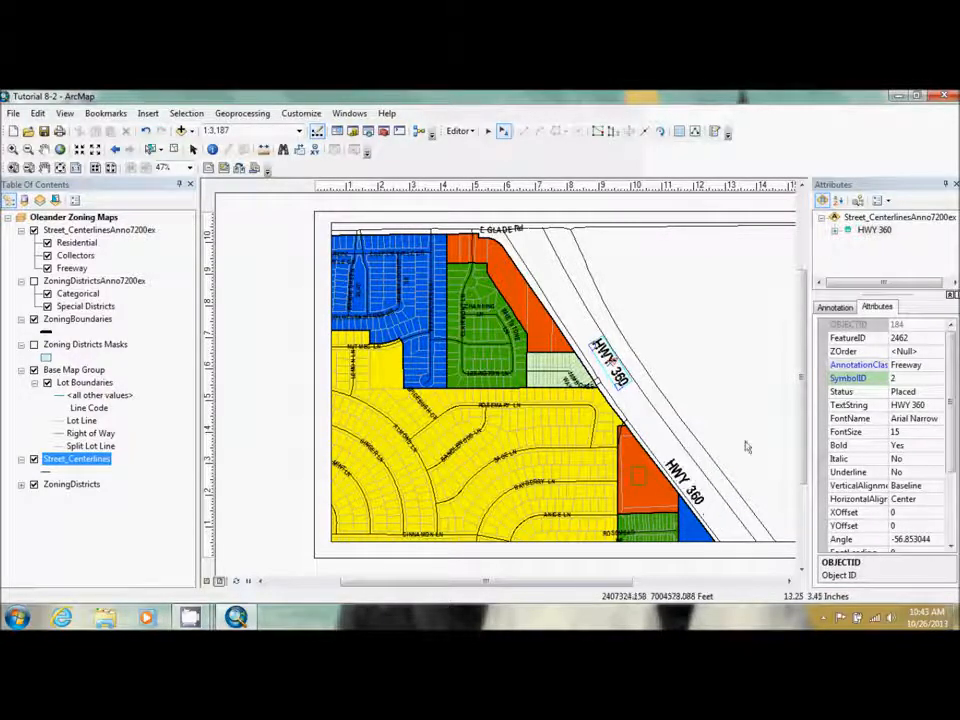
left_click_drag(722, 423, 688, 514)
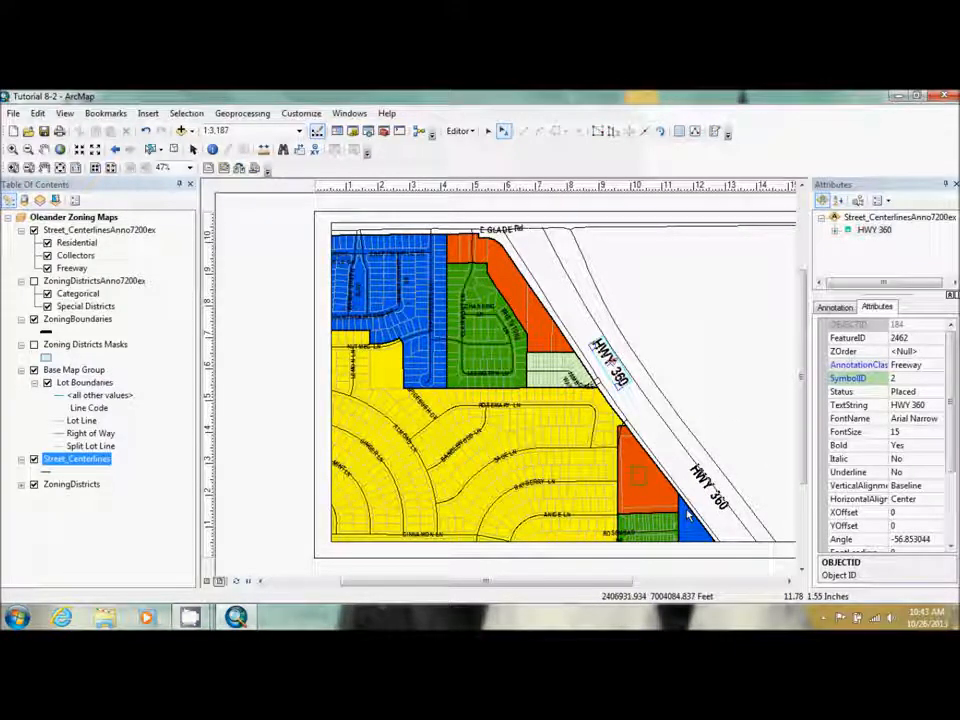
left_click_drag(675, 500, 617, 411)
mouse_move(618, 408)
left_mouse_down()
mouse_move(718, 522)
mouse_move(740, 490)
mouse_move(712, 522)
mouse_move(604, 422)
left_mouse_up()
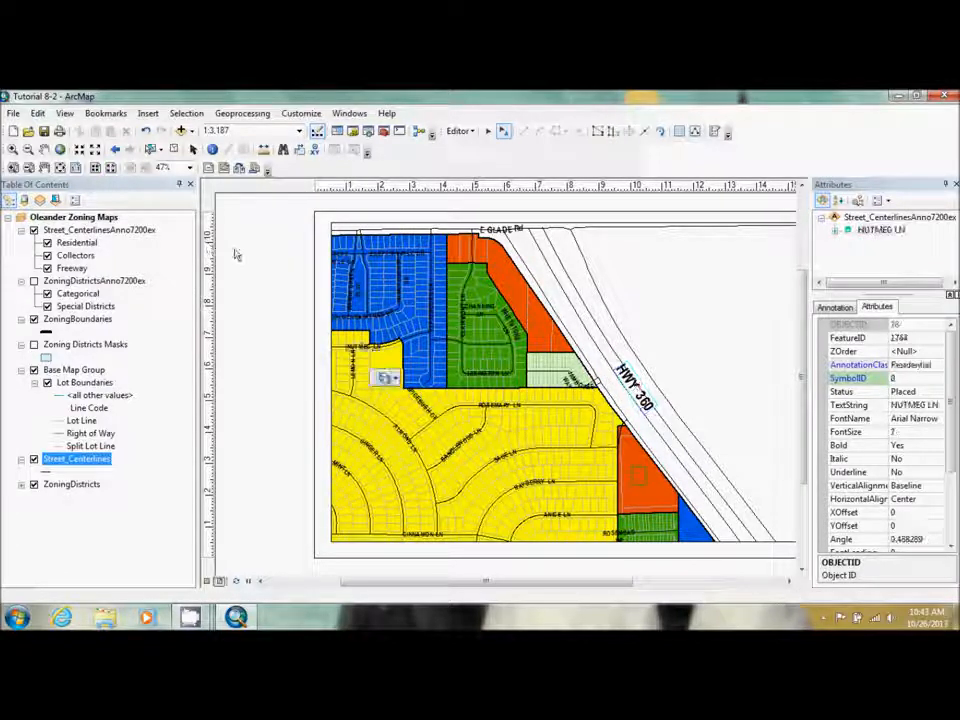
Step: Return the map to its previous 1:7,200 extent and close the attributes window
left_click(381, 376)
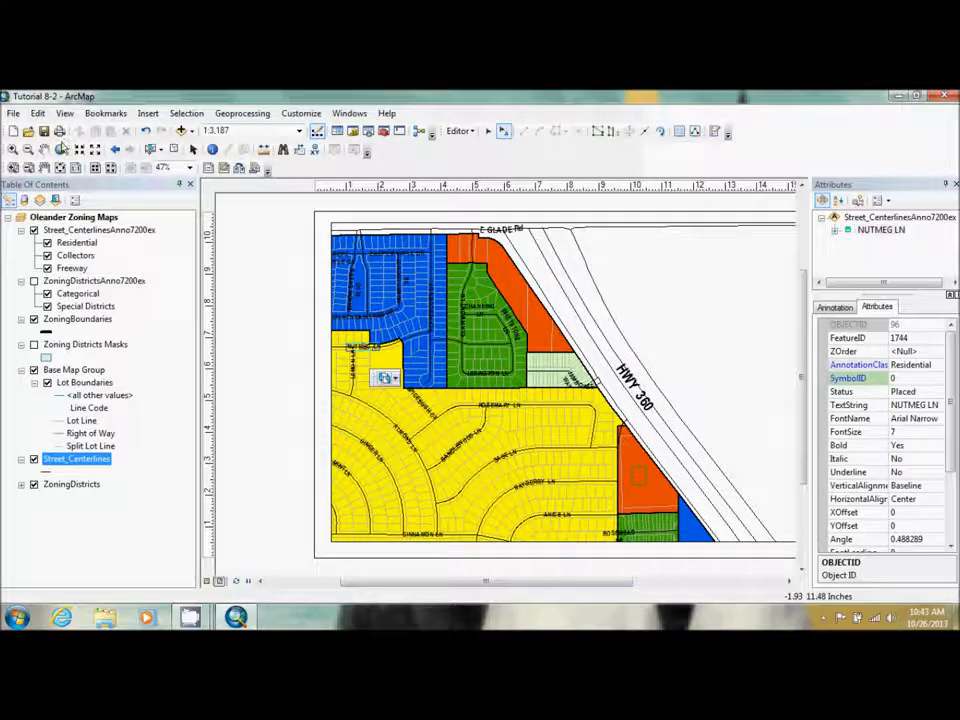
left_click(116, 148)
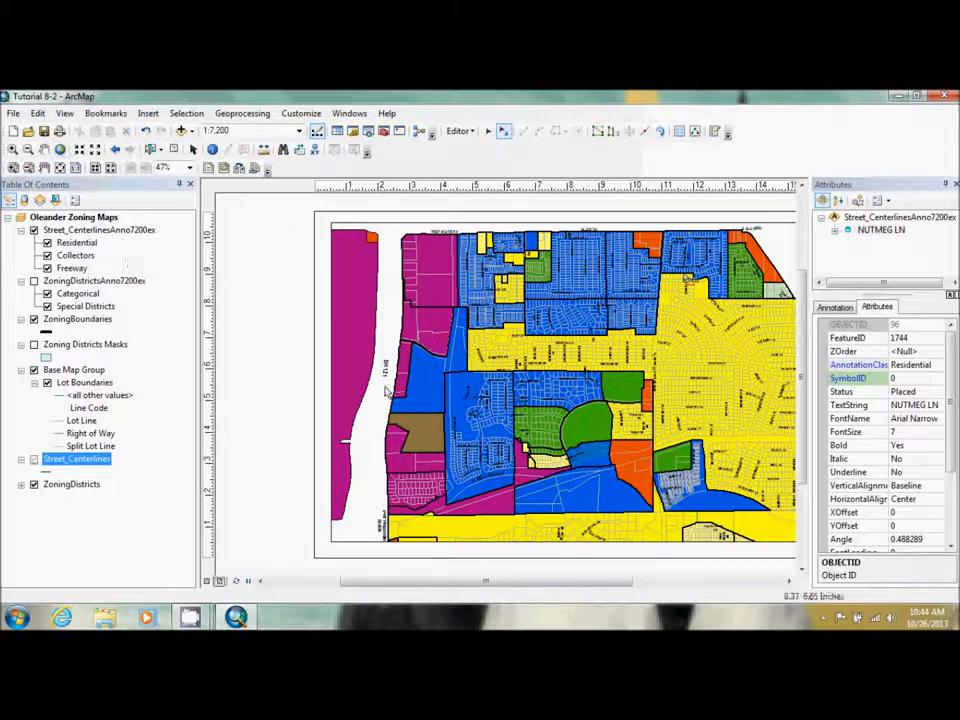
left_click(955, 185)
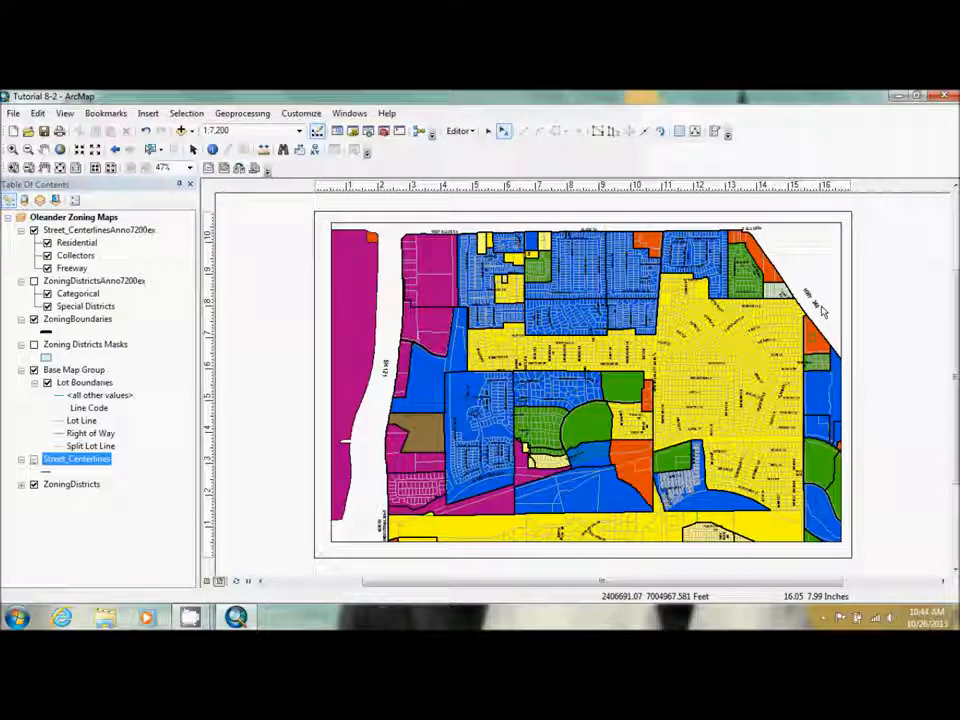
Step: Search the customizable commands for "unplace" and add the Unplaced Annotation command to the Editor toolbar beside the edit annotation tool
left_click(303, 114)
left_click(325, 177)
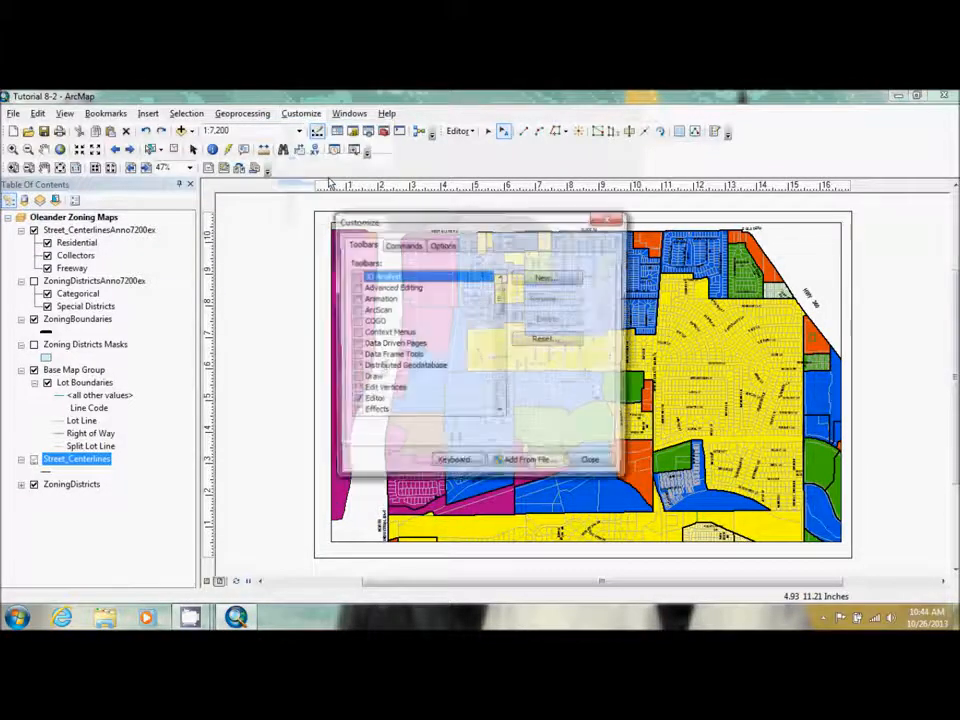
left_click(404, 246)
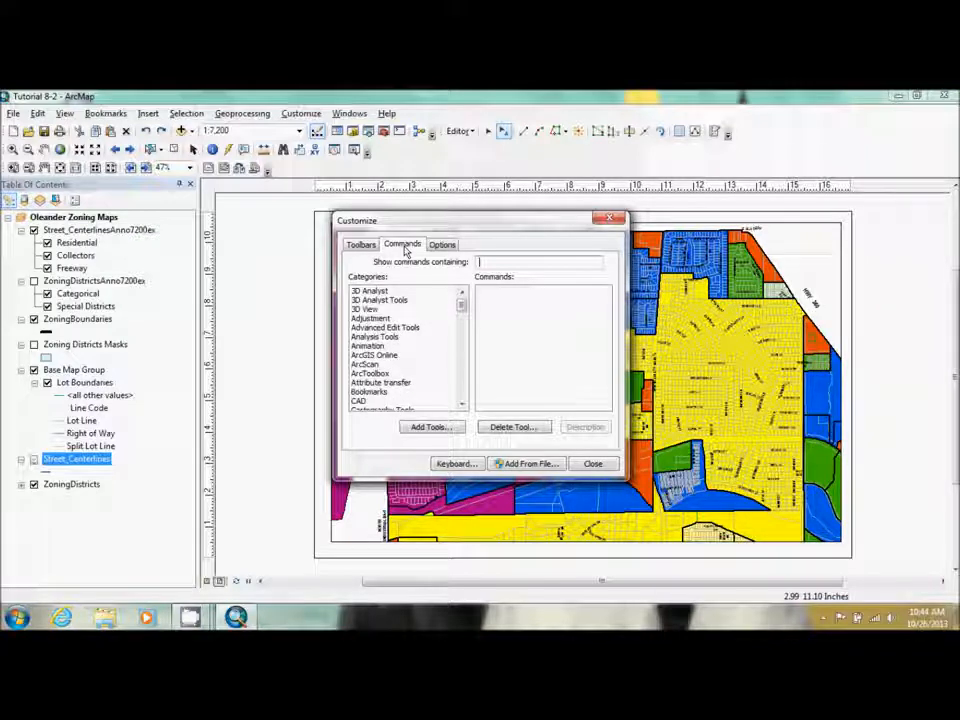
type("unplaced")
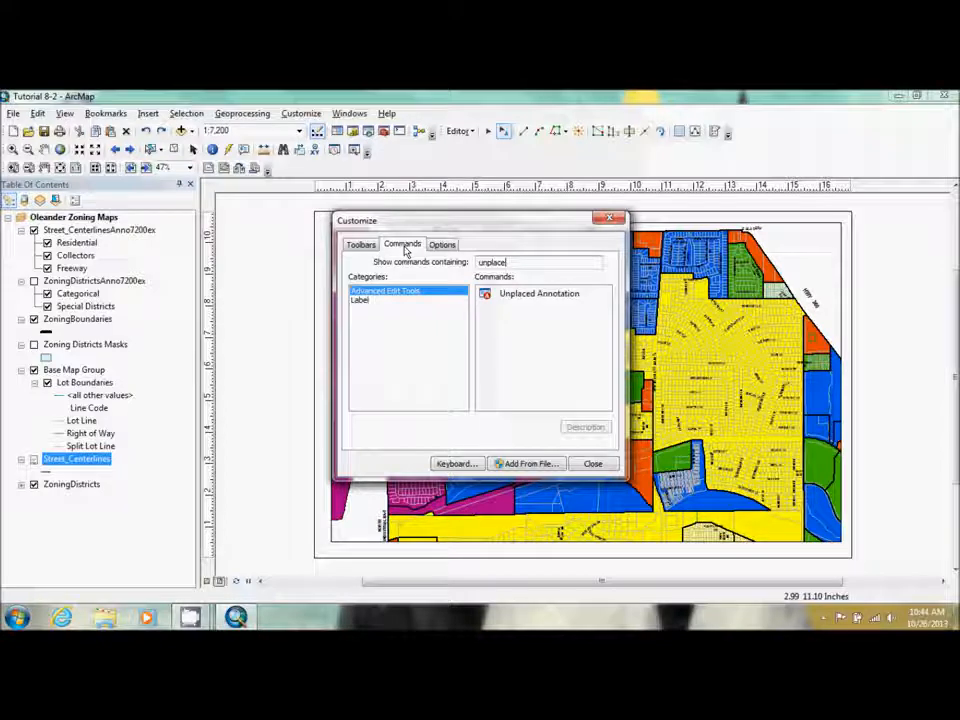
left_click(538, 295)
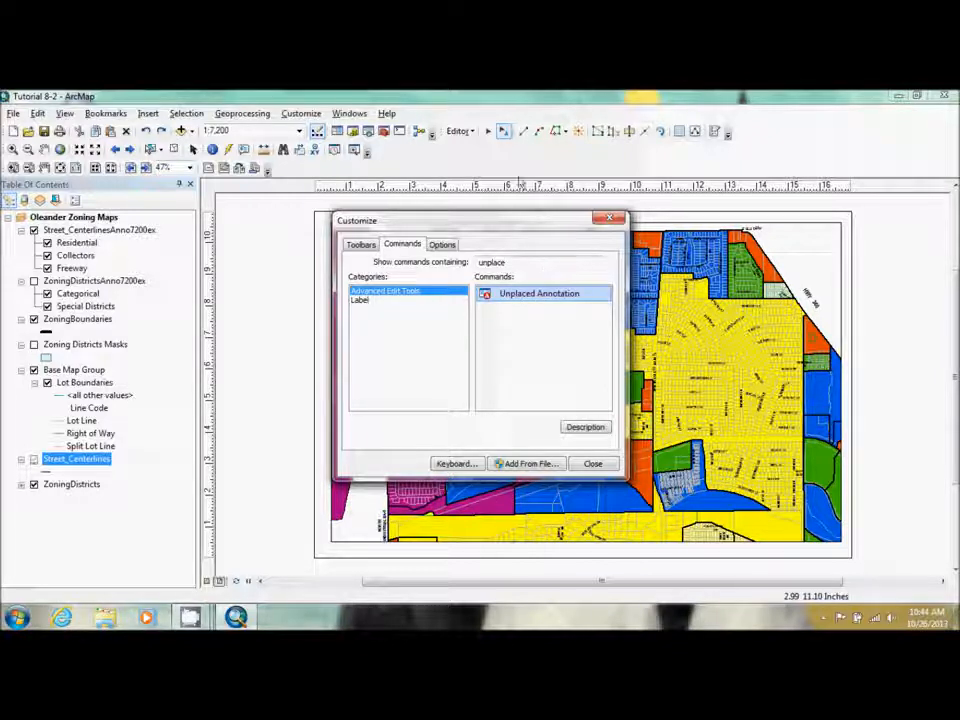
left_click_drag(512, 145, 507, 136)
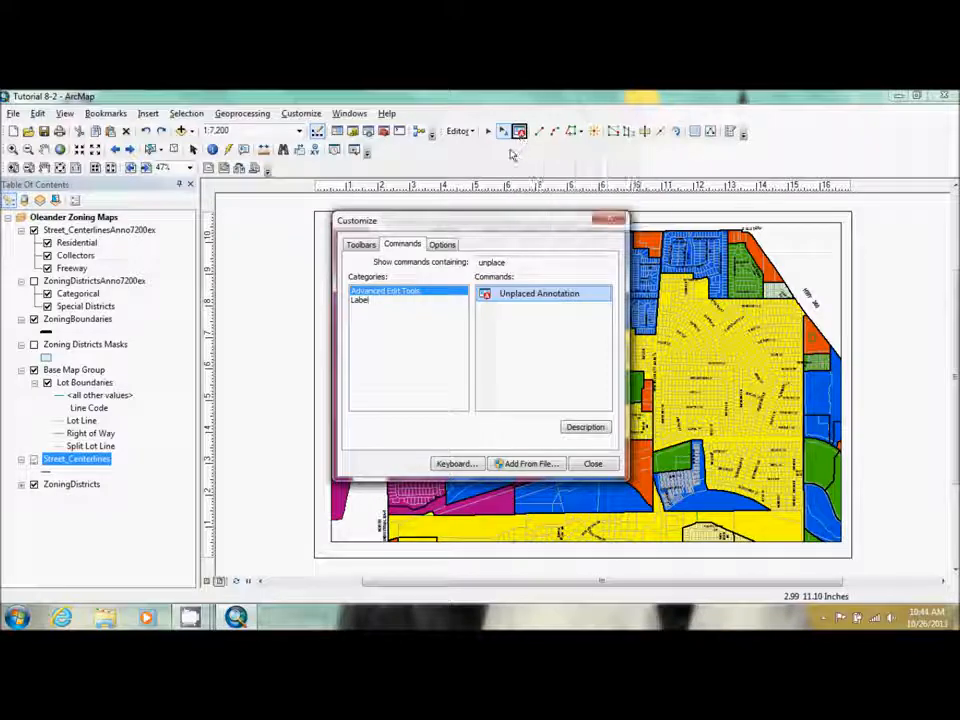
left_click(594, 464)
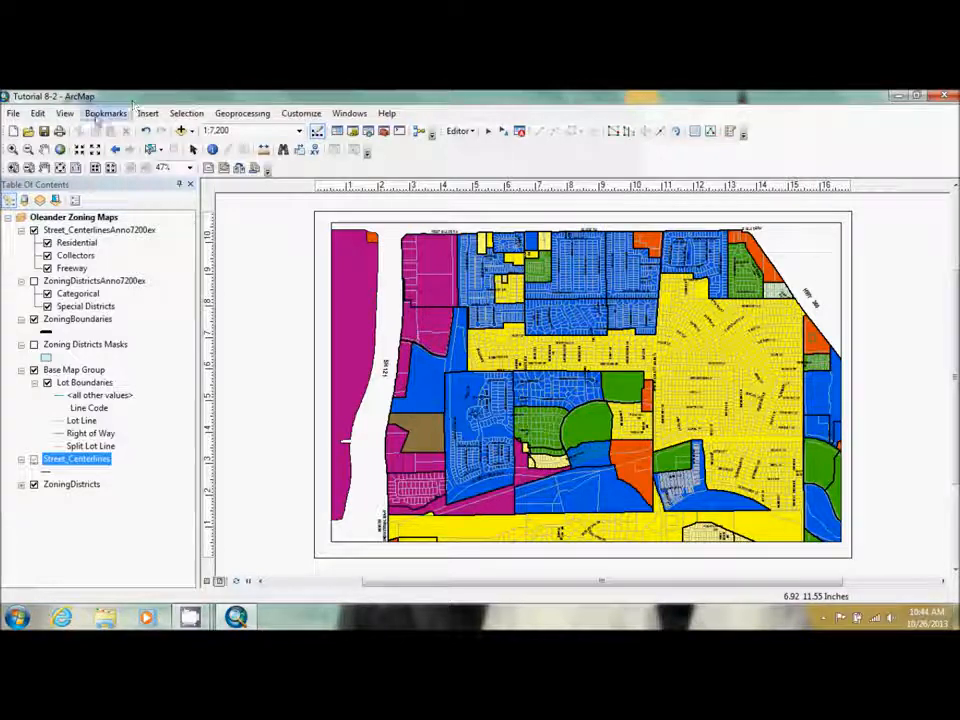
Step: Load the Street 3 bookmark file, zoom the map to that bookmark and close the bookmark manager
left_click(105, 113)
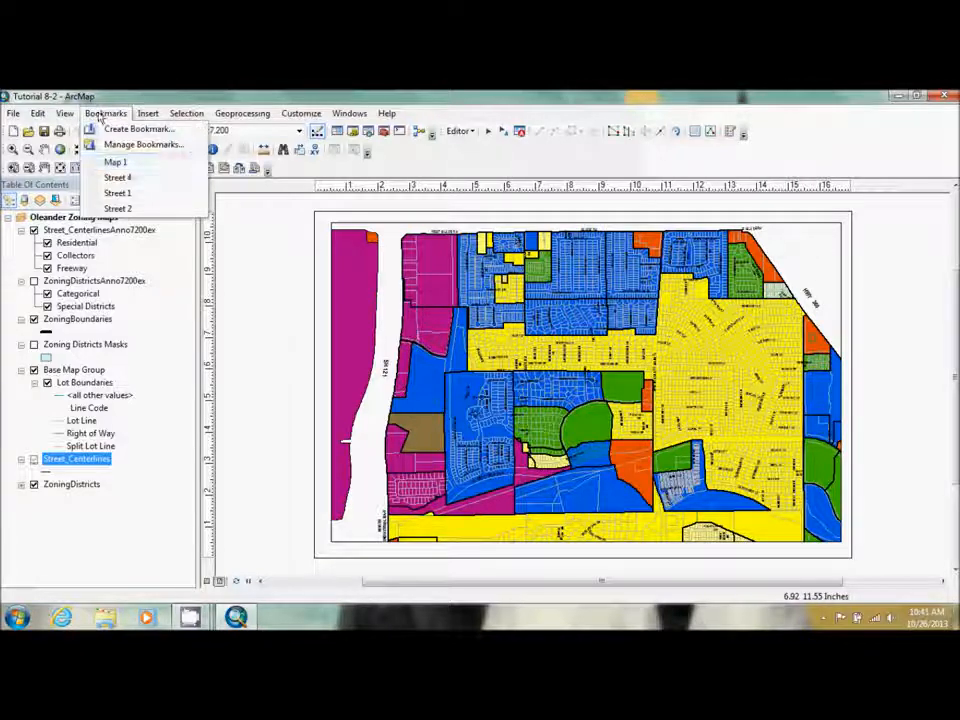
left_click(143, 146)
left_click(268, 286)
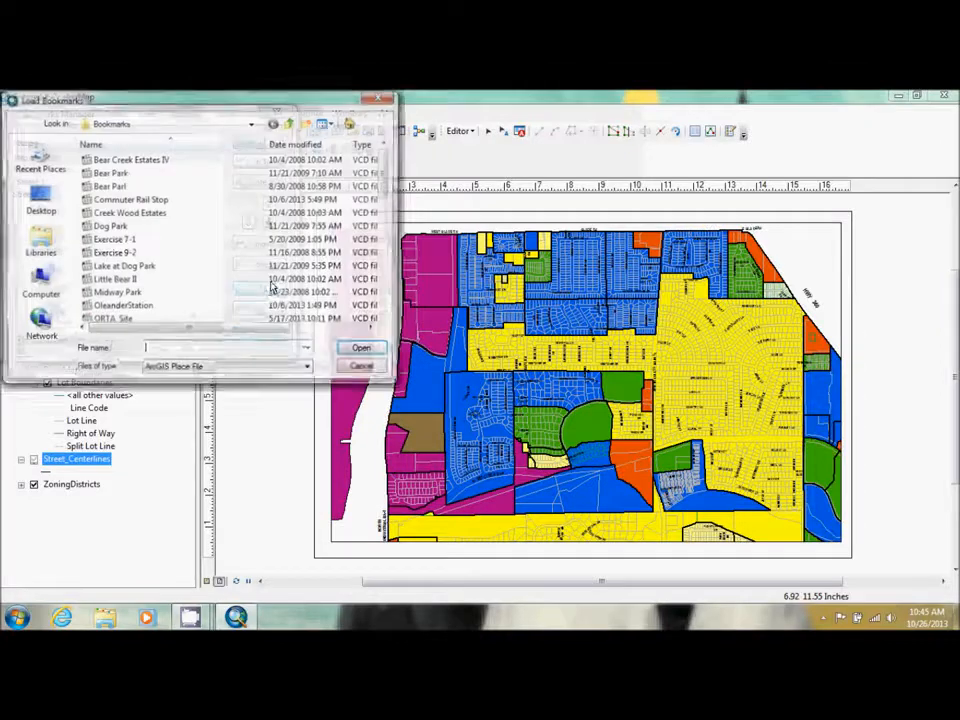
left_click(388, 298)
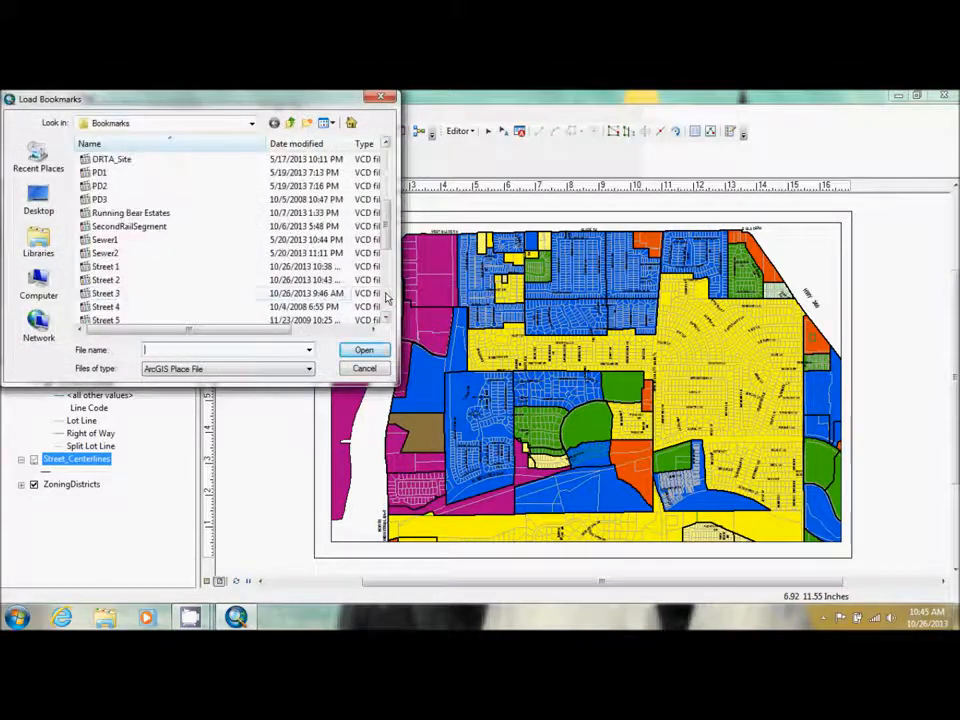
left_click(388, 298)
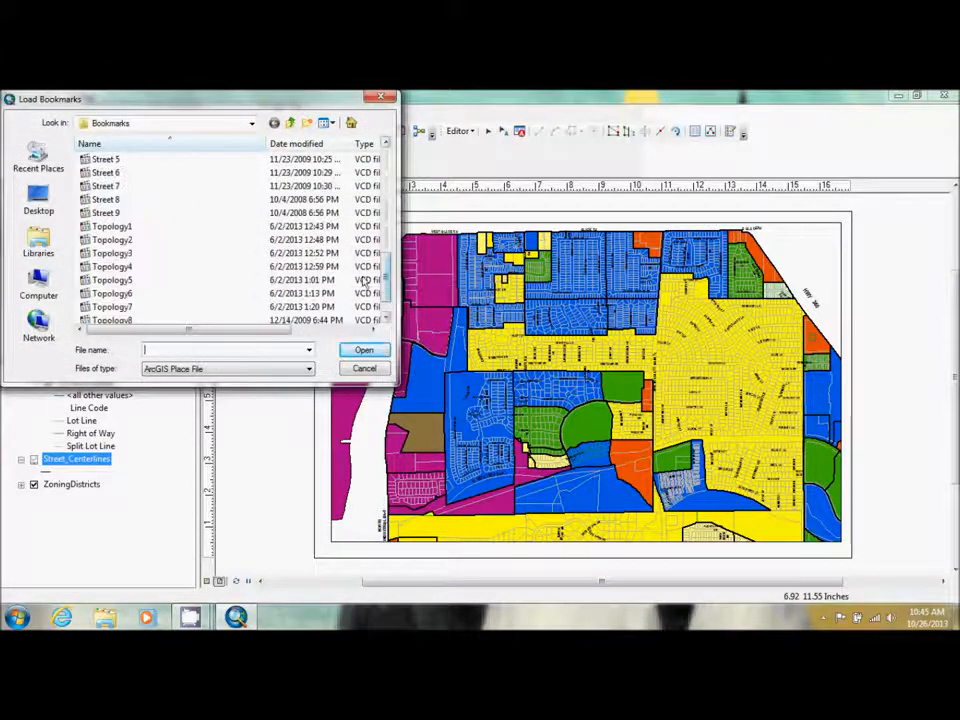
left_click(386, 146)
double_click(128, 162)
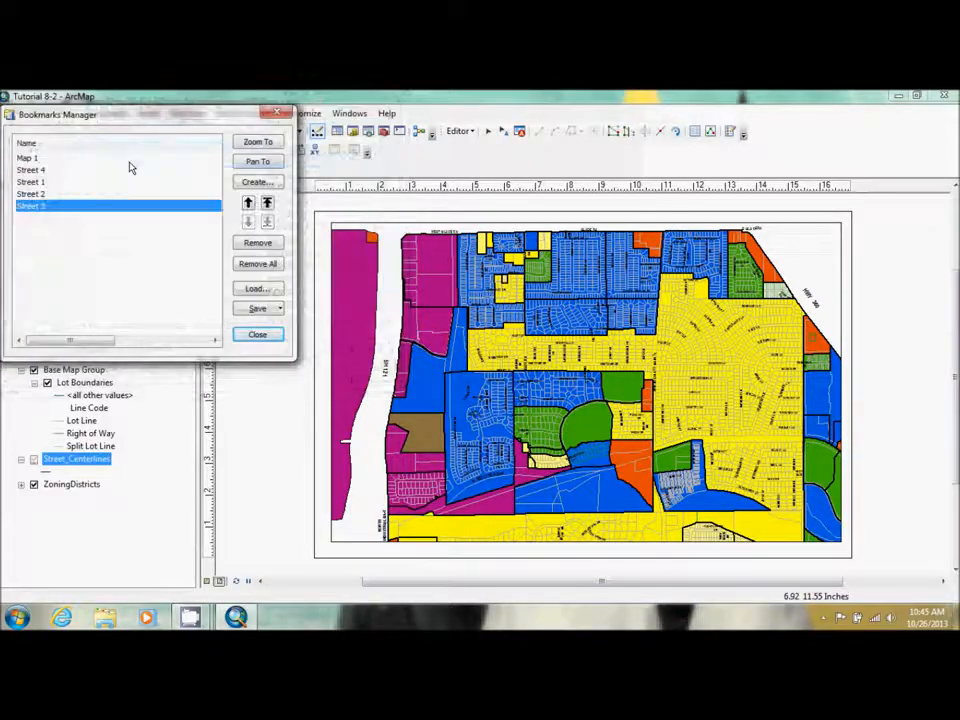
left_click(257, 141)
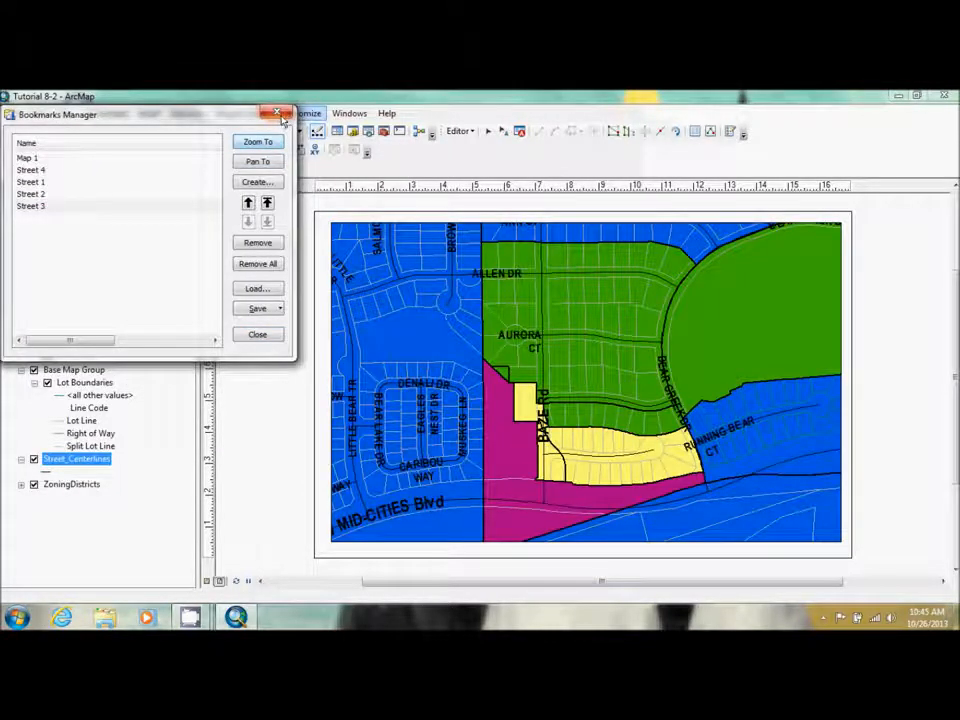
left_click(279, 114)
Step: Zoom the map to 1:2,000 and open the Unplaced Annotation window, floating it over the lower part of the layout
left_click(96, 149)
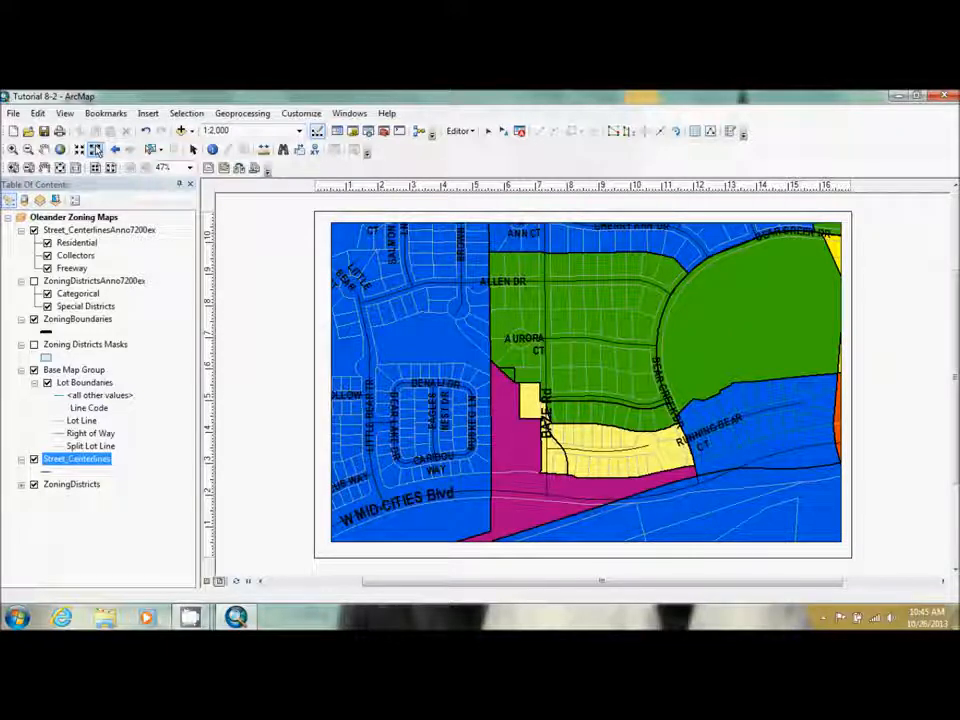
left_click(95, 149)
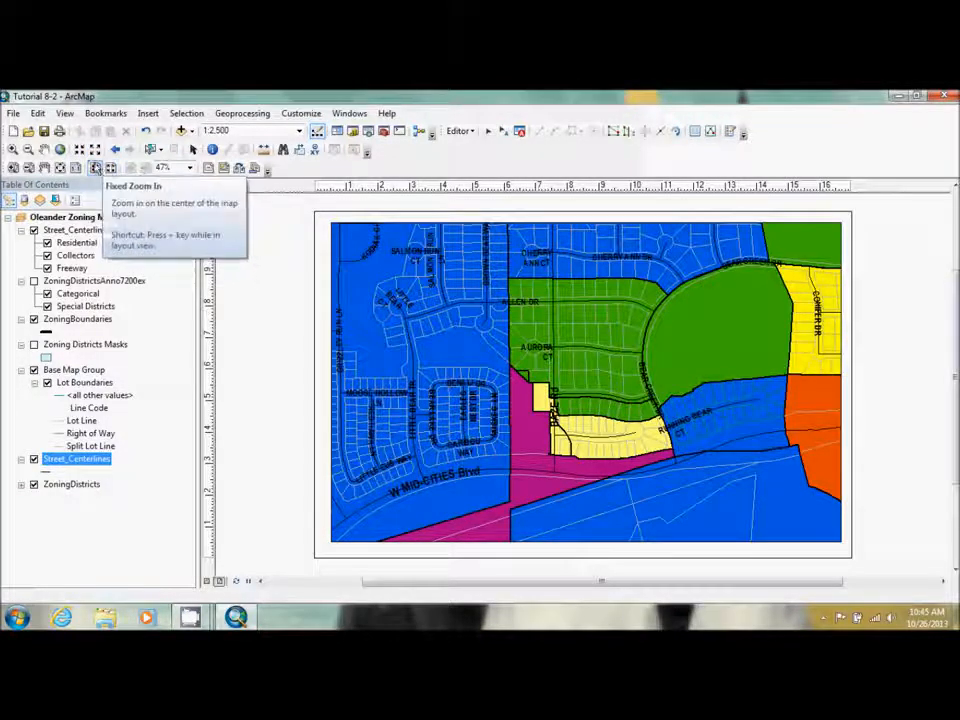
left_click(79, 149)
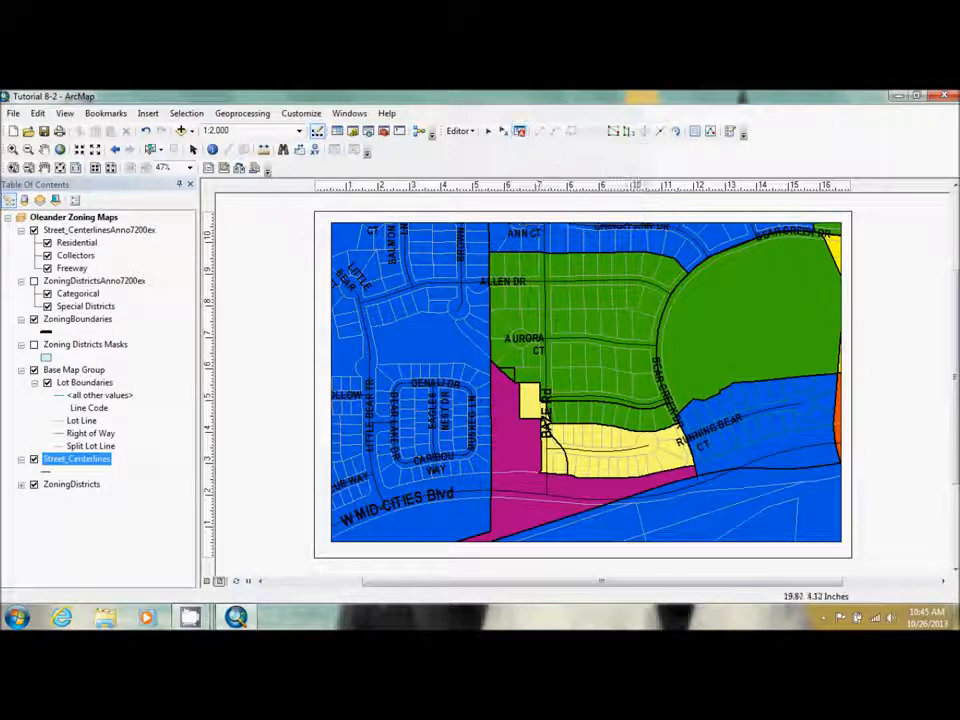
left_click(955, 570)
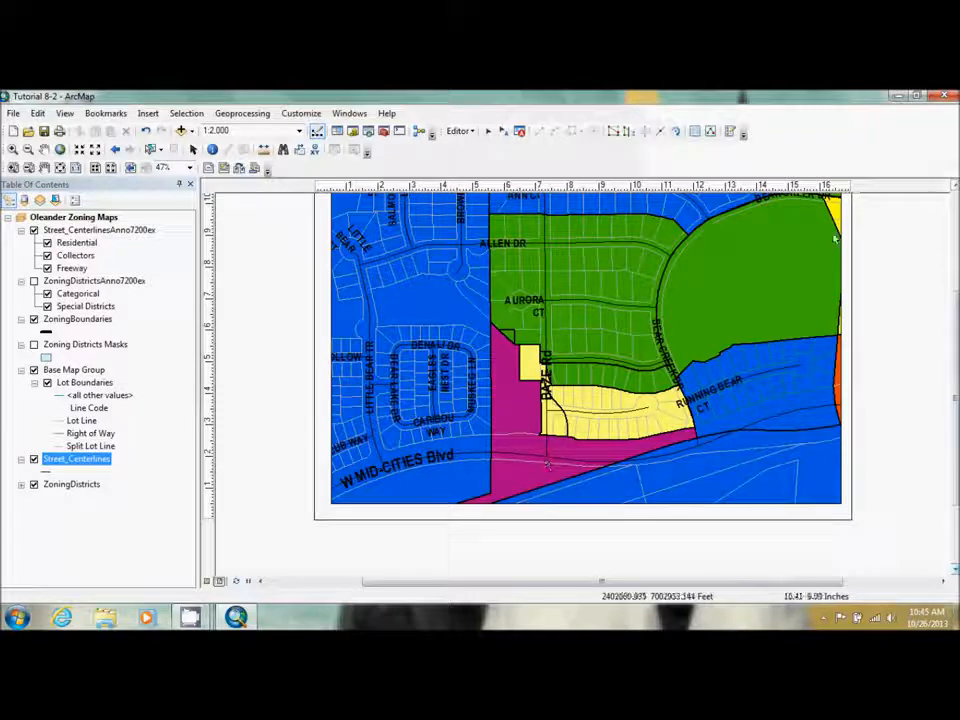
left_click(954, 187)
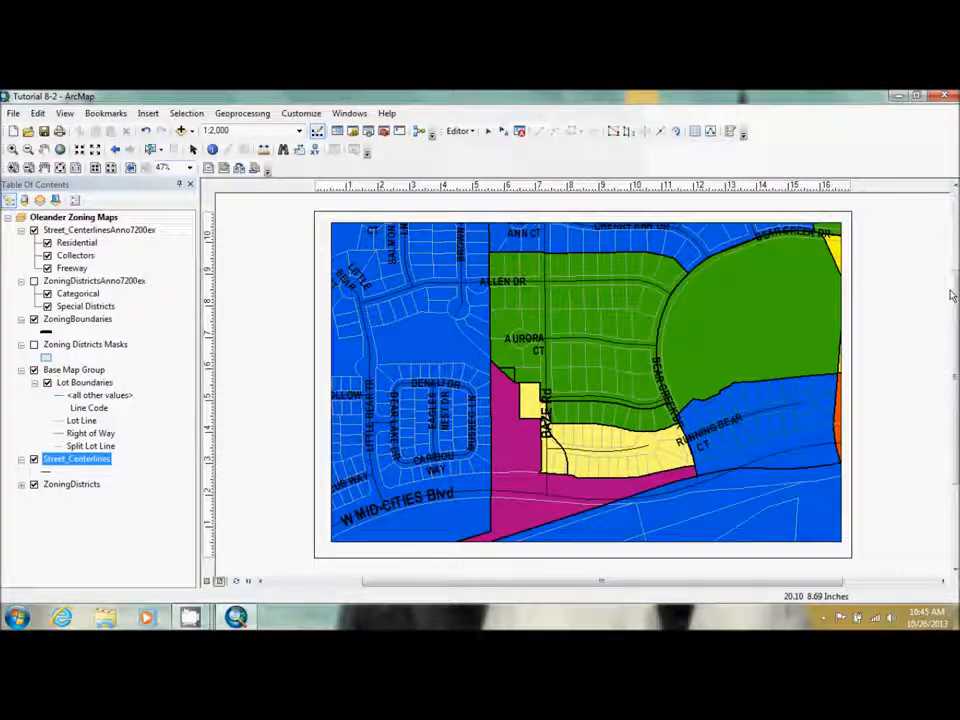
left_click_drag(953, 297, 954, 314)
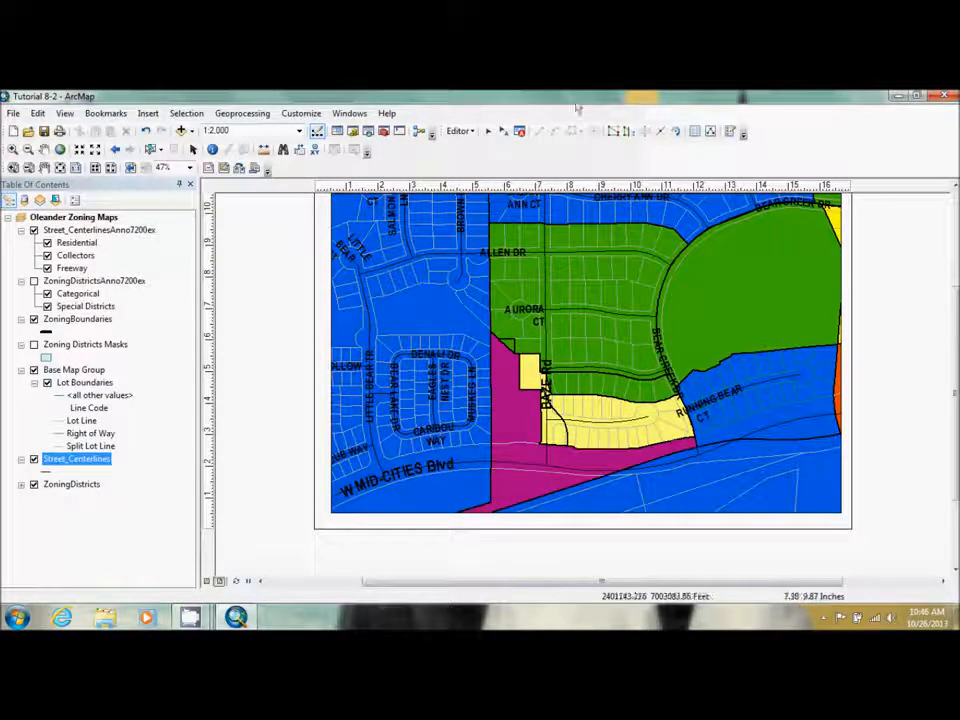
left_click(519, 131)
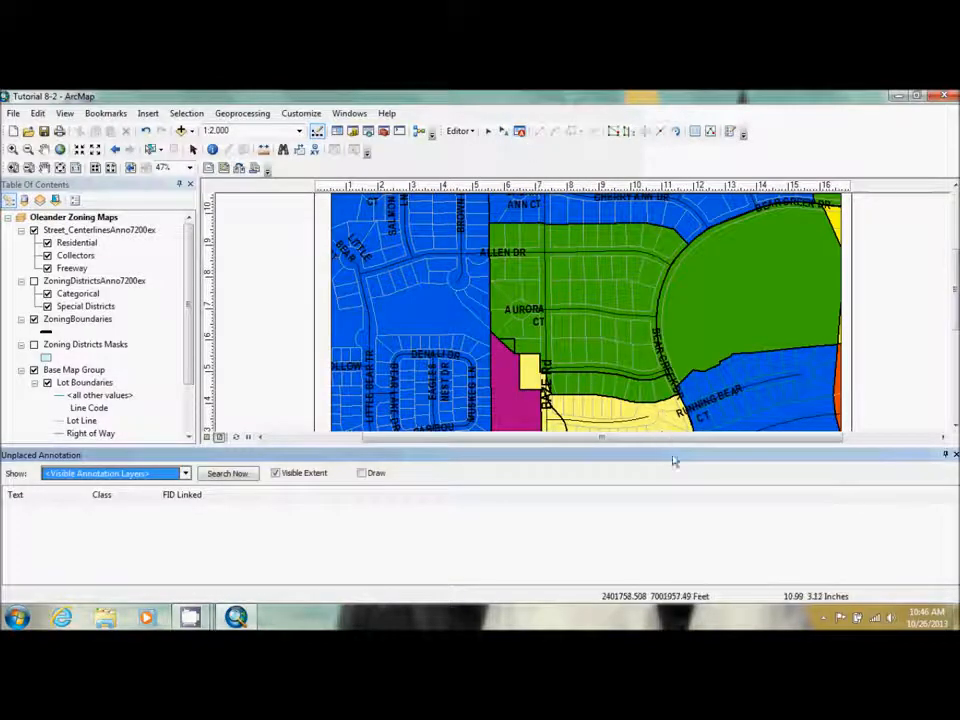
mouse_move(675, 461)
left_mouse_down()
mouse_move(638, 370)
mouse_move(634, 378)
left_mouse_up()
mouse_move(538, 381)
left_mouse_down()
mouse_move(684, 474)
mouse_move(705, 462)
left_mouse_up()
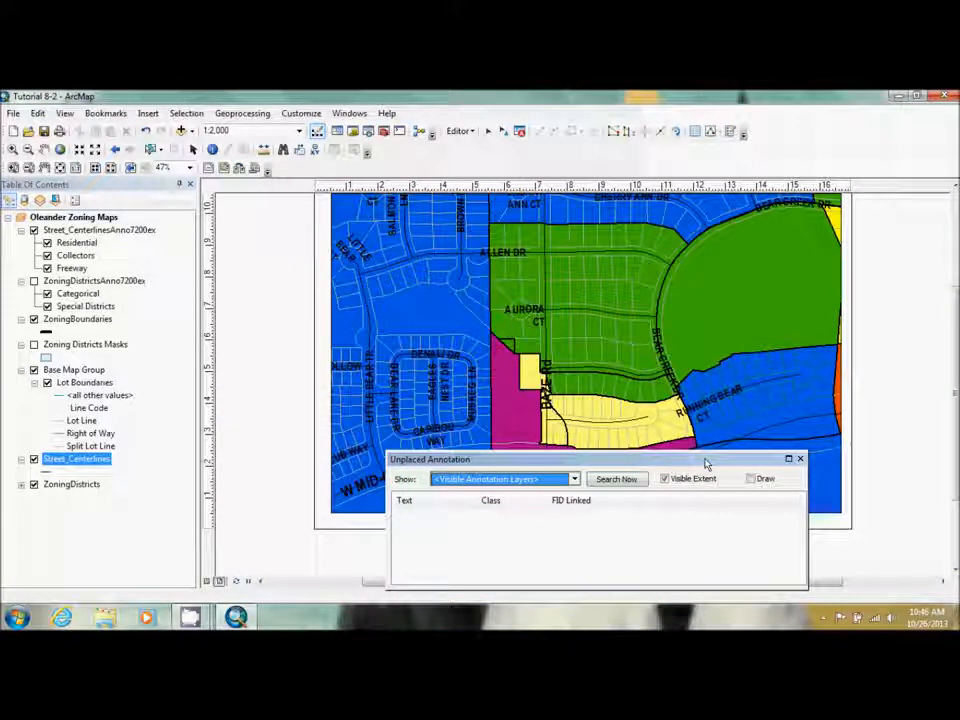
Step: Search the visible extent for unplaced annotation in the Residential class of Street_CenterlinesAnno7200ex, with drawing of the results turned on
left_click(575, 480)
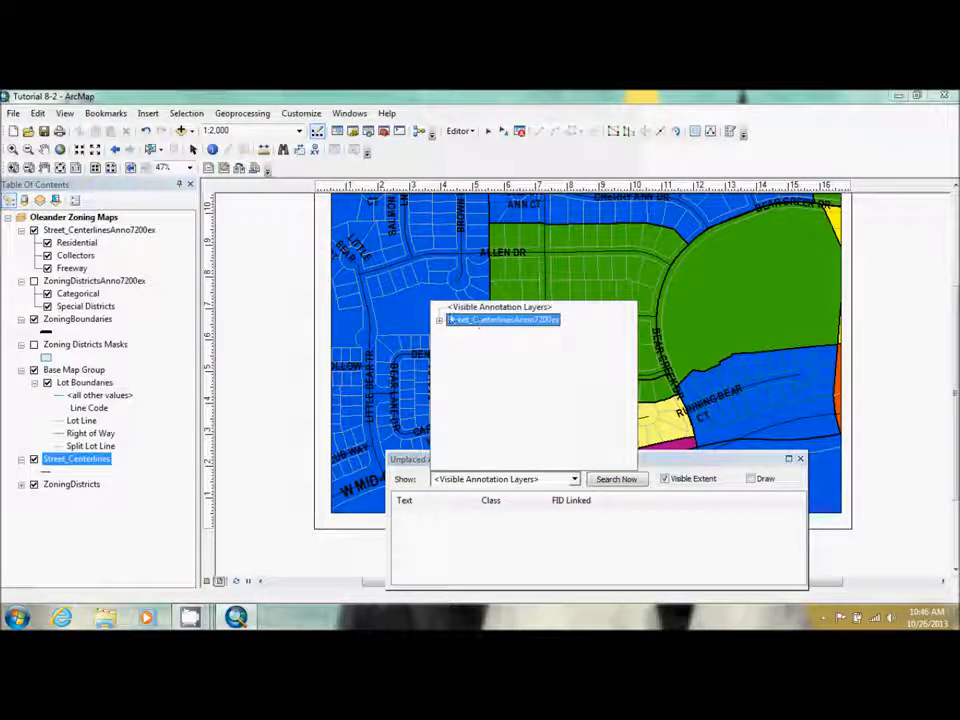
left_click(438, 321)
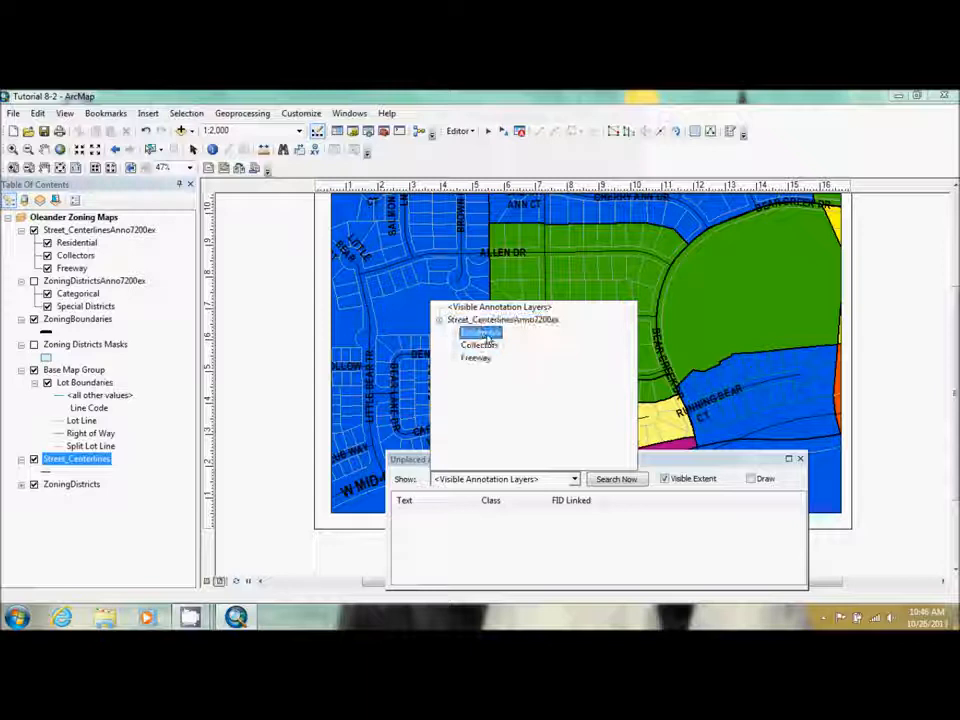
left_click(484, 333)
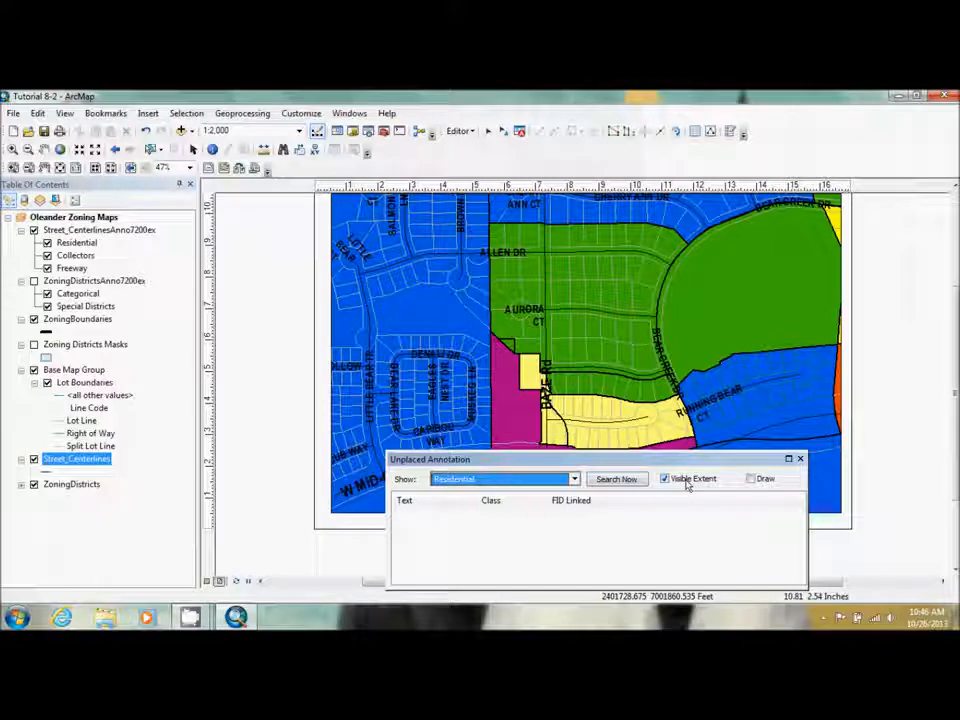
left_click(763, 482)
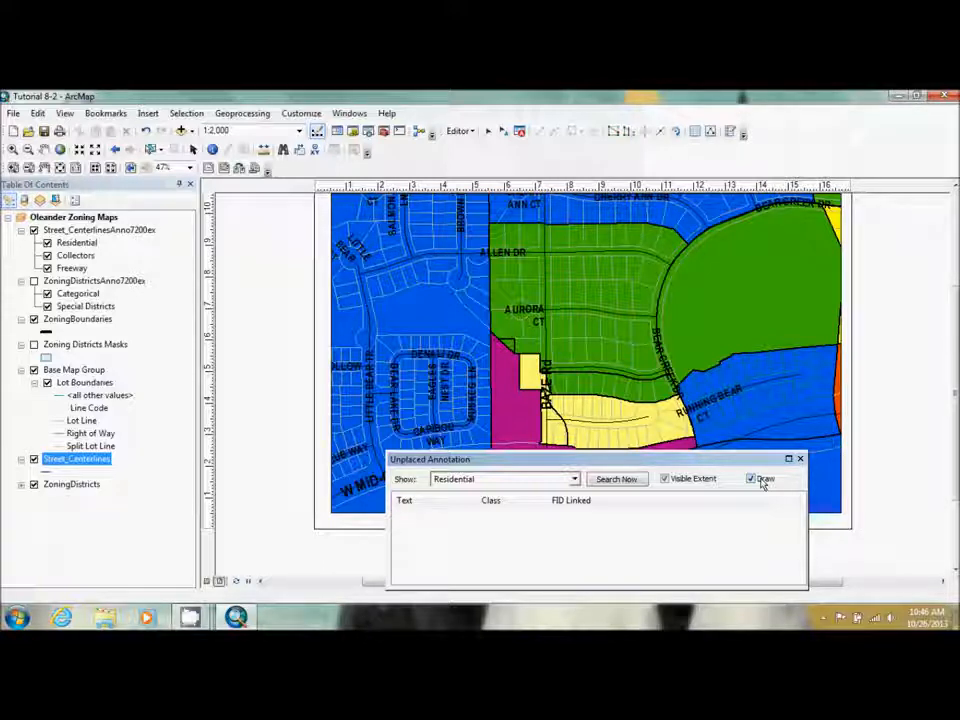
left_click(615, 480)
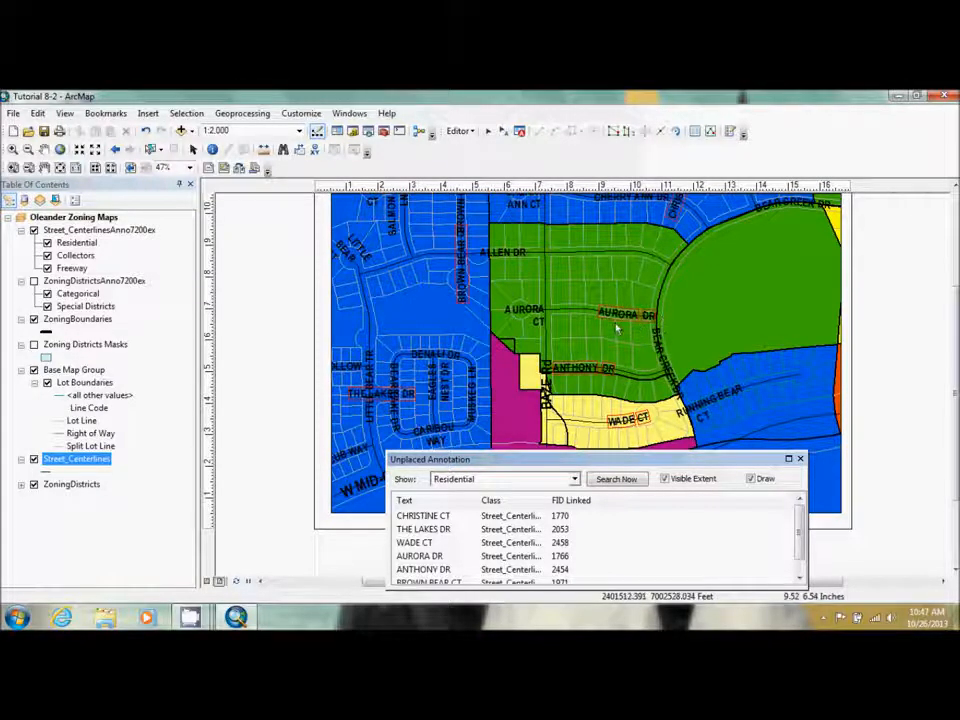
Step: Place the unplaced AURORA DR annotation and move it west along its street, just above the road line
left_click(431, 558)
left_click(431, 558)
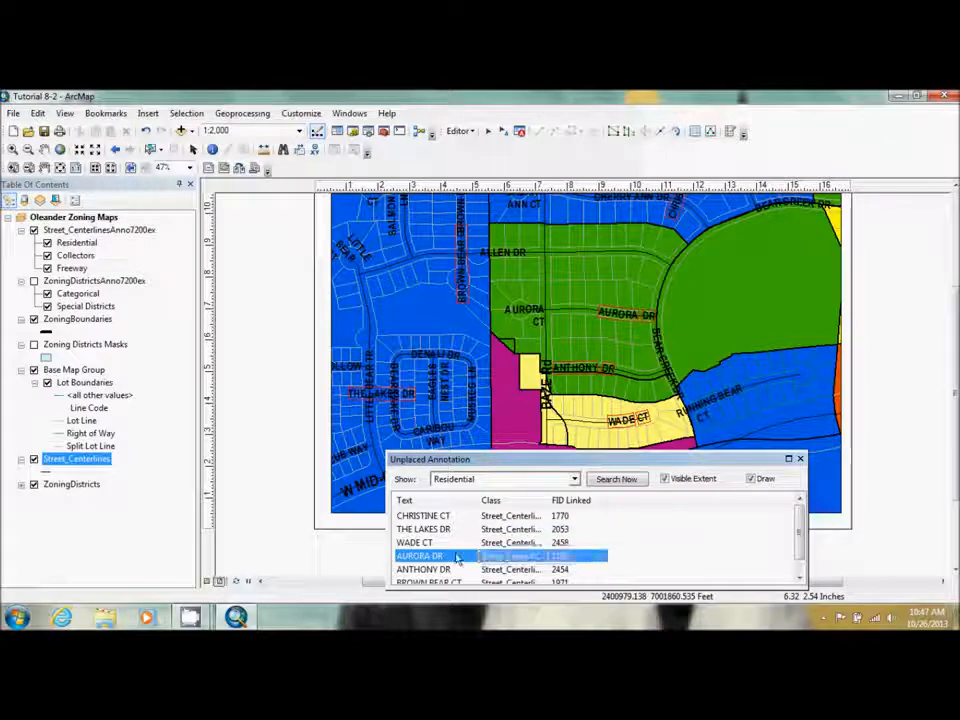
right_click(455, 559)
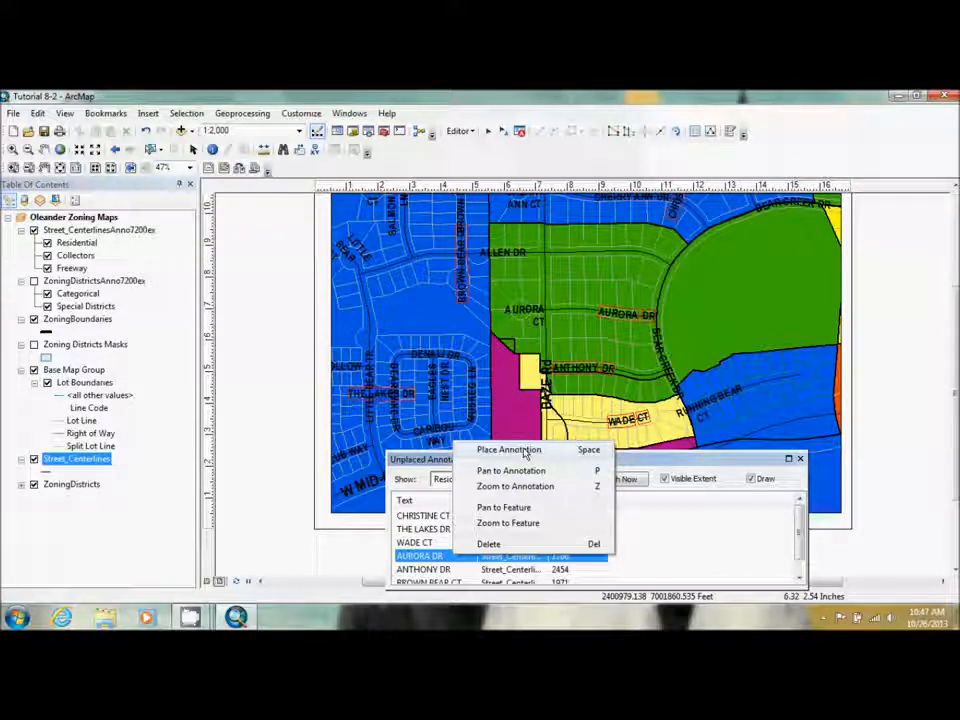
left_click(524, 451)
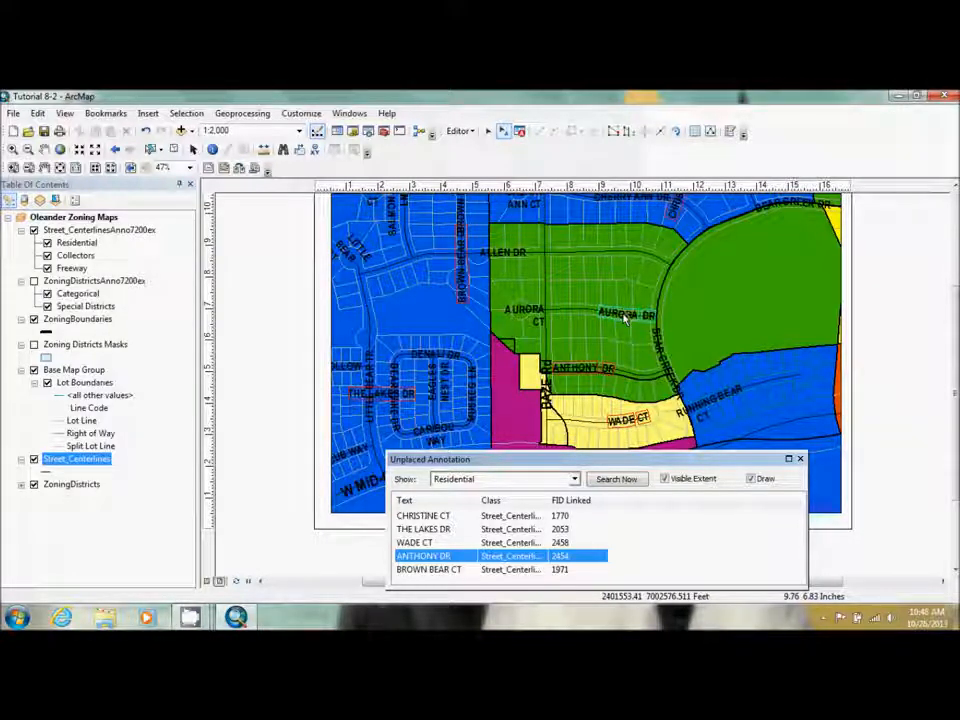
mouse_move(625, 318)
left_mouse_down()
mouse_move(606, 320)
mouse_move(602, 348)
mouse_move(605, 340)
mouse_move(765, 375)
mouse_move(551, 327)
mouse_move(515, 252)
mouse_move(618, 221)
mouse_move(444, 250)
mouse_move(673, 340)
mouse_move(594, 340)
mouse_move(603, 285)
mouse_move(617, 334)
mouse_move(604, 315)
mouse_move(703, 336)
mouse_move(657, 251)
mouse_move(797, 242)
mouse_move(814, 268)
mouse_move(747, 250)
left_mouse_up()
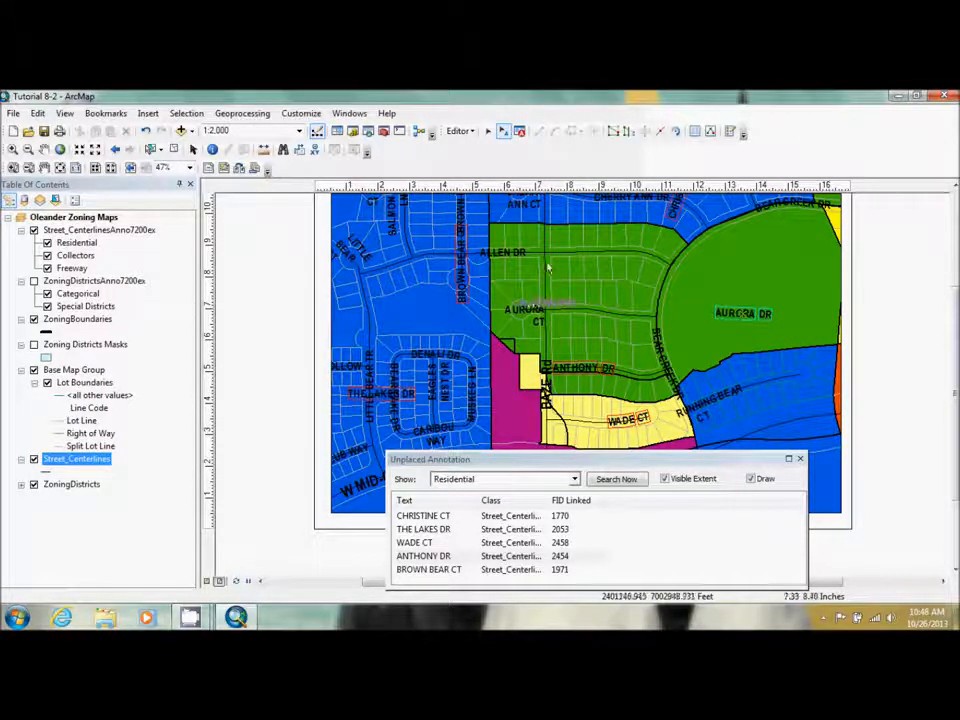
Step: Set the follow feature options for the AURORA DR annotation to curved and constrain its placement to on the line
right_click(602, 307)
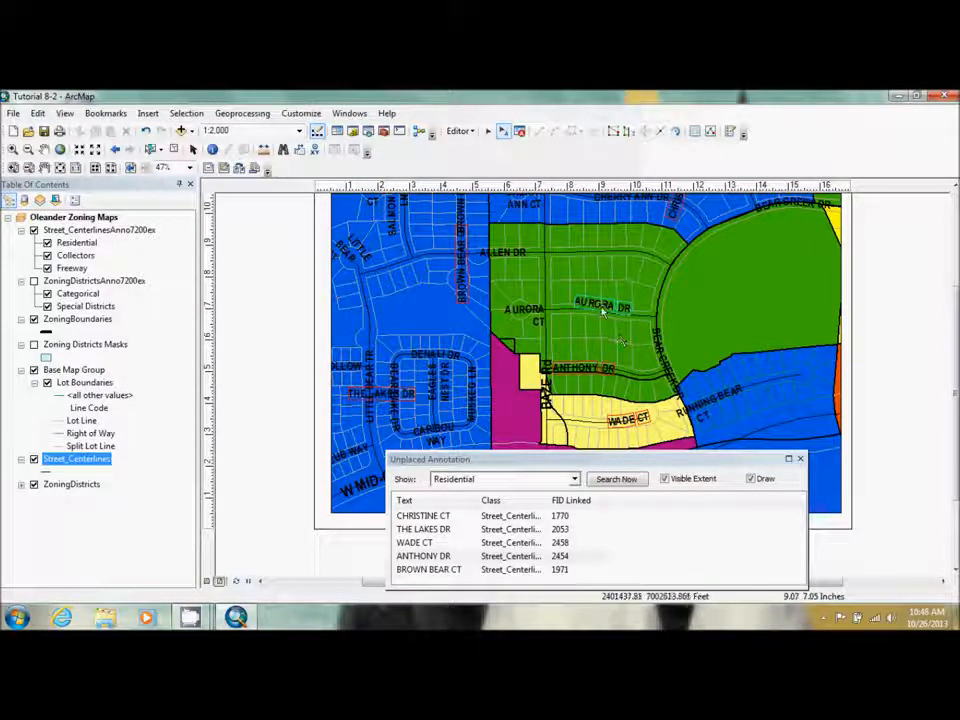
right_click(603, 311)
mouse_move(640, 374)
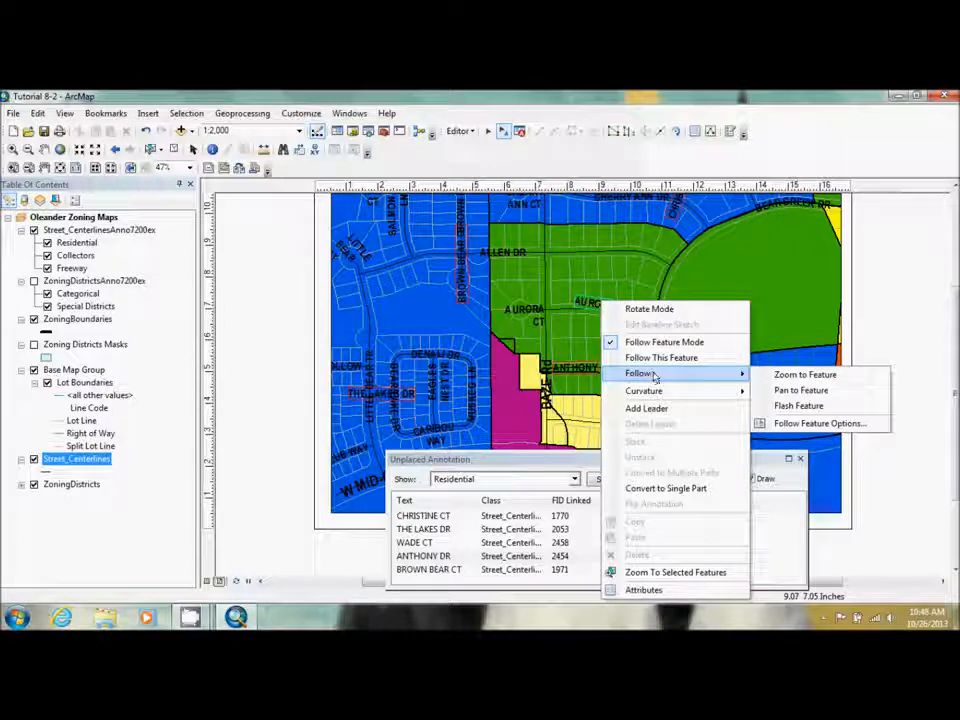
left_click(768, 423)
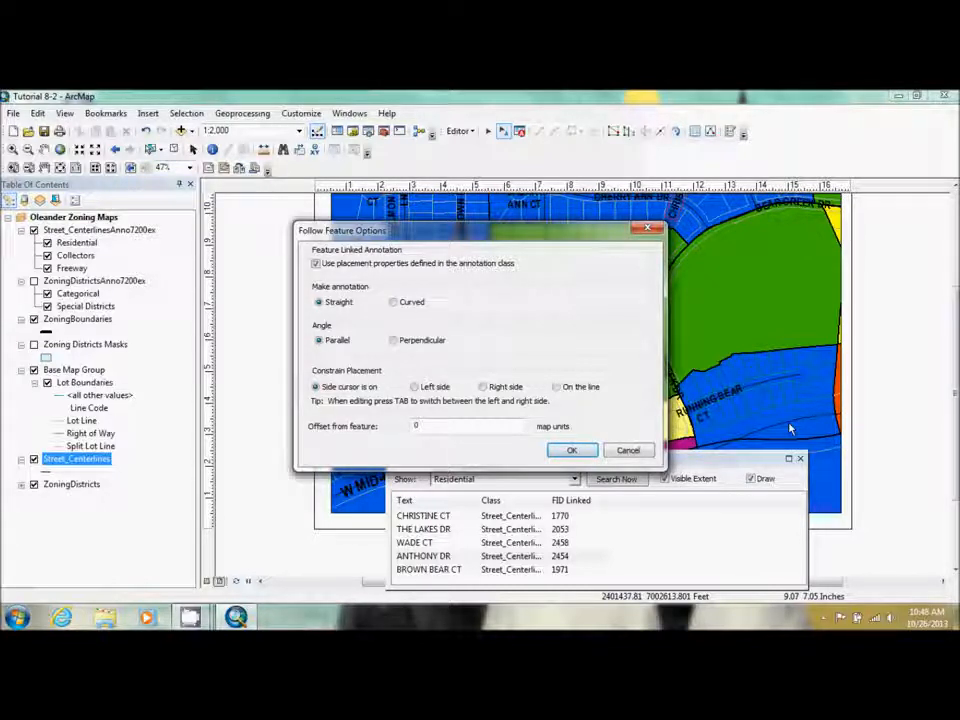
left_click(392, 303)
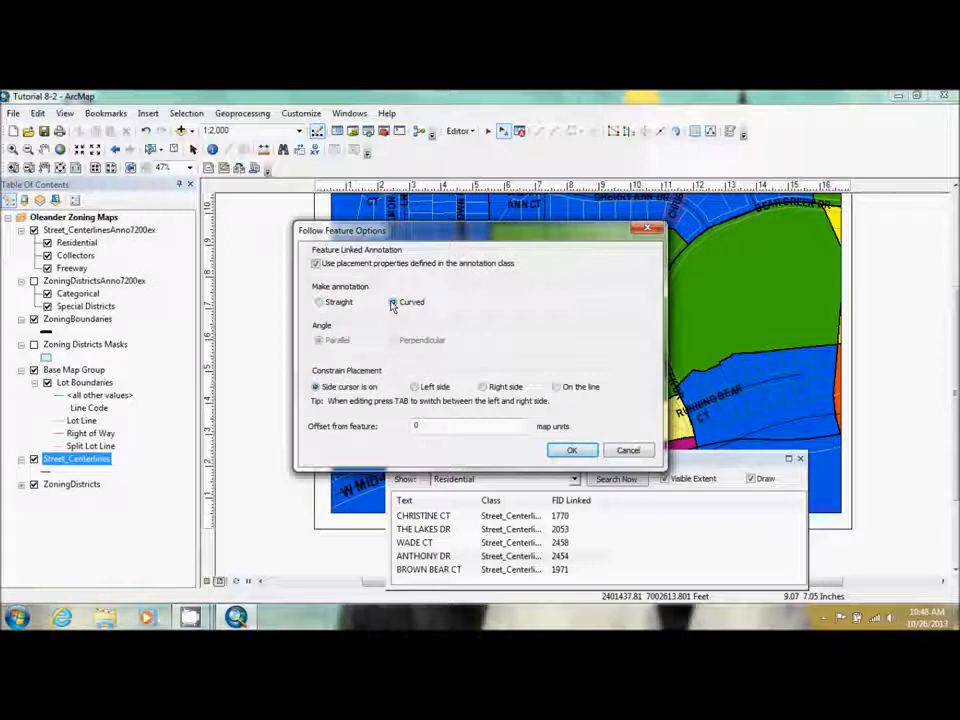
left_click(558, 388)
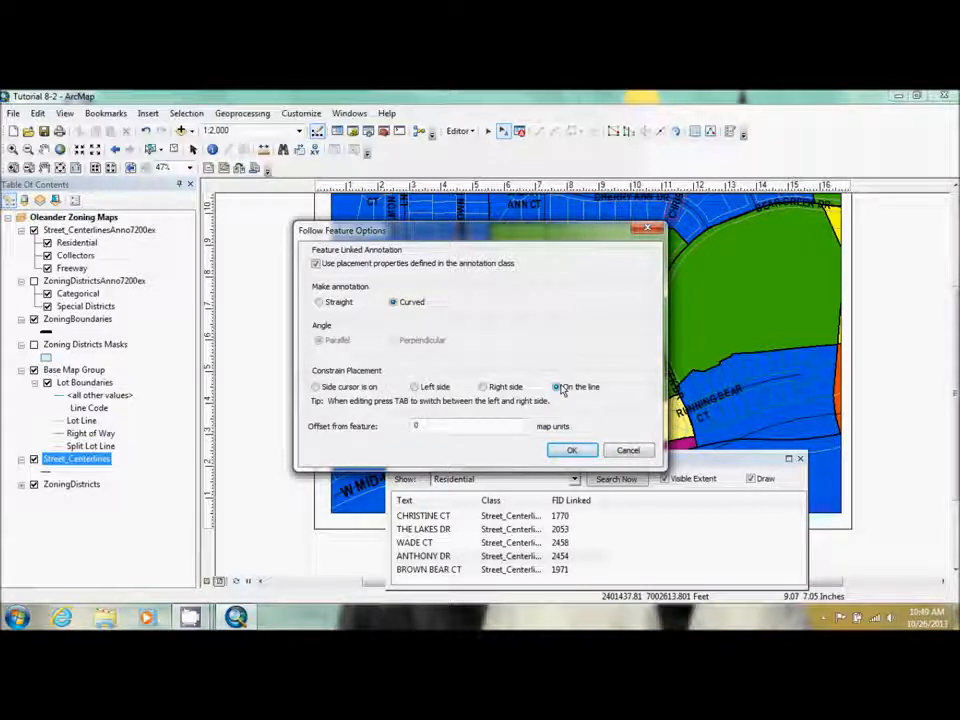
left_click(572, 451)
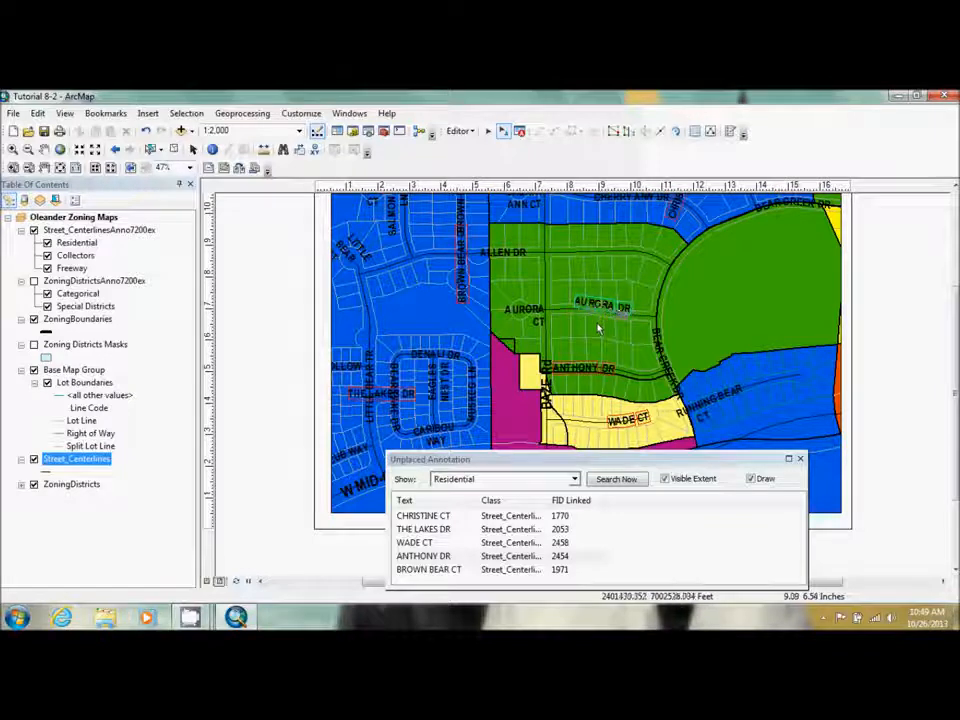
Step: Move the AURORA DR annotation onto its street centerline, convert it to a single part and adjust its position along the road
mouse_move(629, 335)
left_mouse_down()
mouse_move(605, 335)
mouse_move(637, 336)
mouse_move(590, 328)
mouse_move(606, 332)
mouse_move(598, 333)
left_mouse_up()
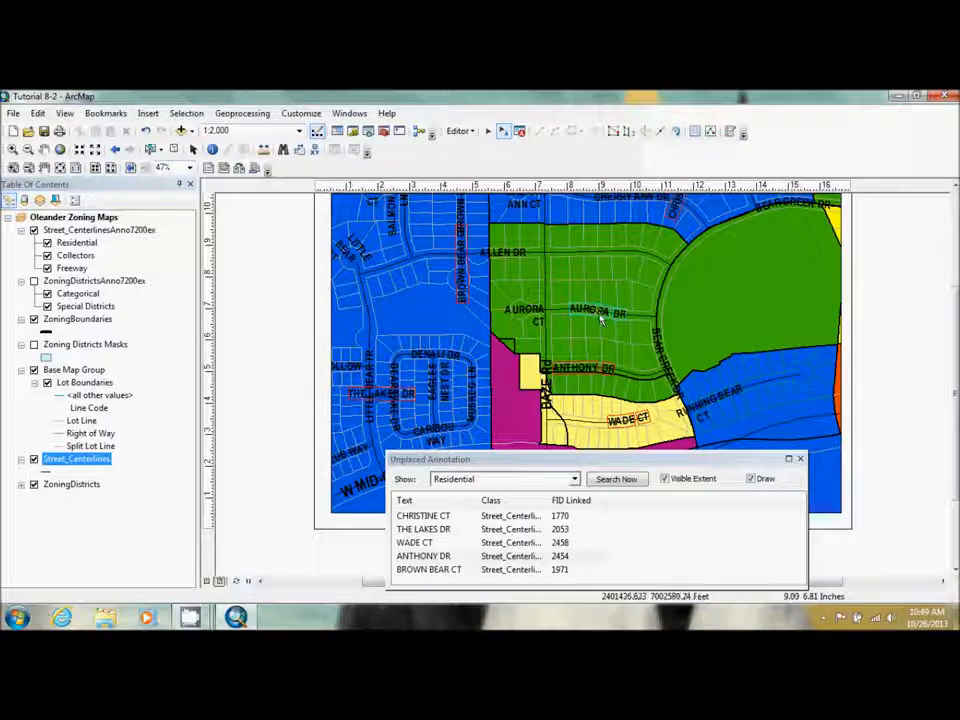
right_click(601, 318)
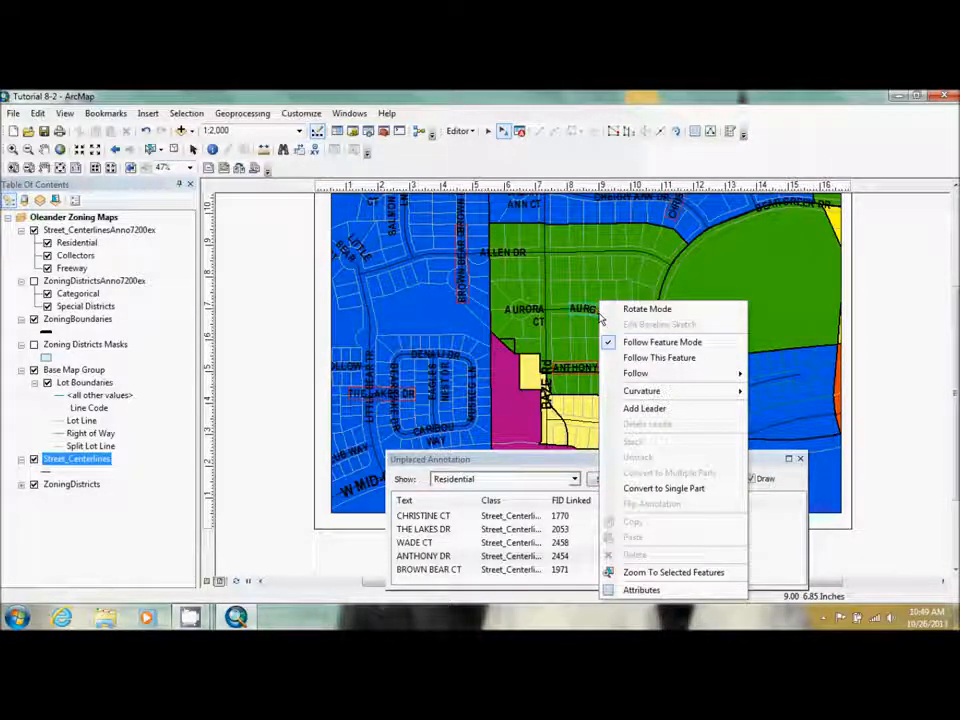
left_click(664, 488)
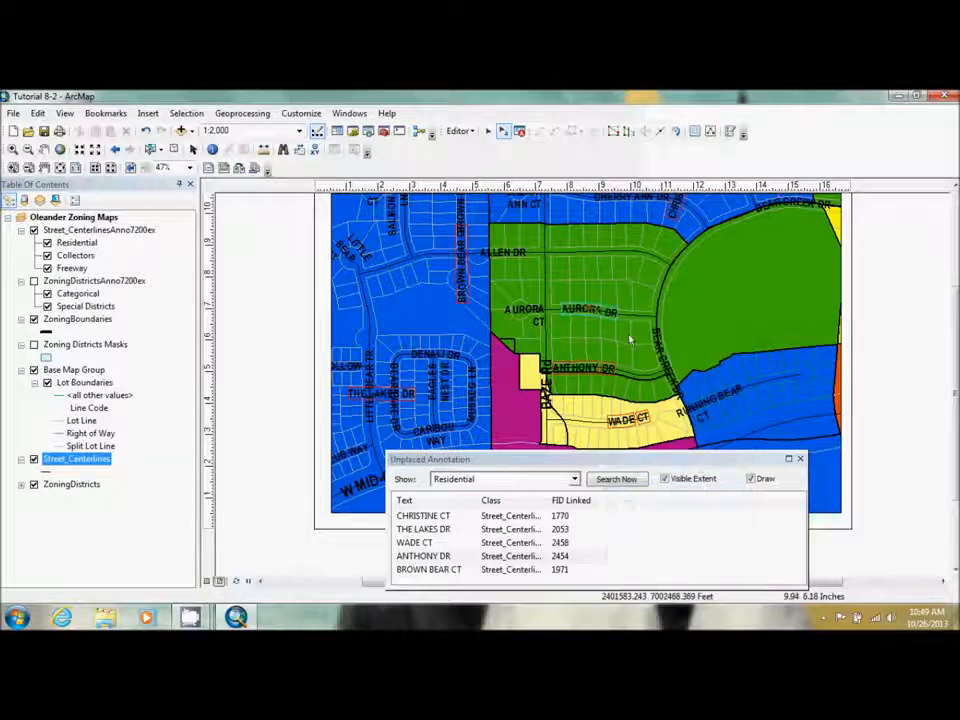
mouse_move(596, 316)
left_mouse_down()
mouse_move(609, 317)
mouse_move(587, 316)
left_mouse_up()
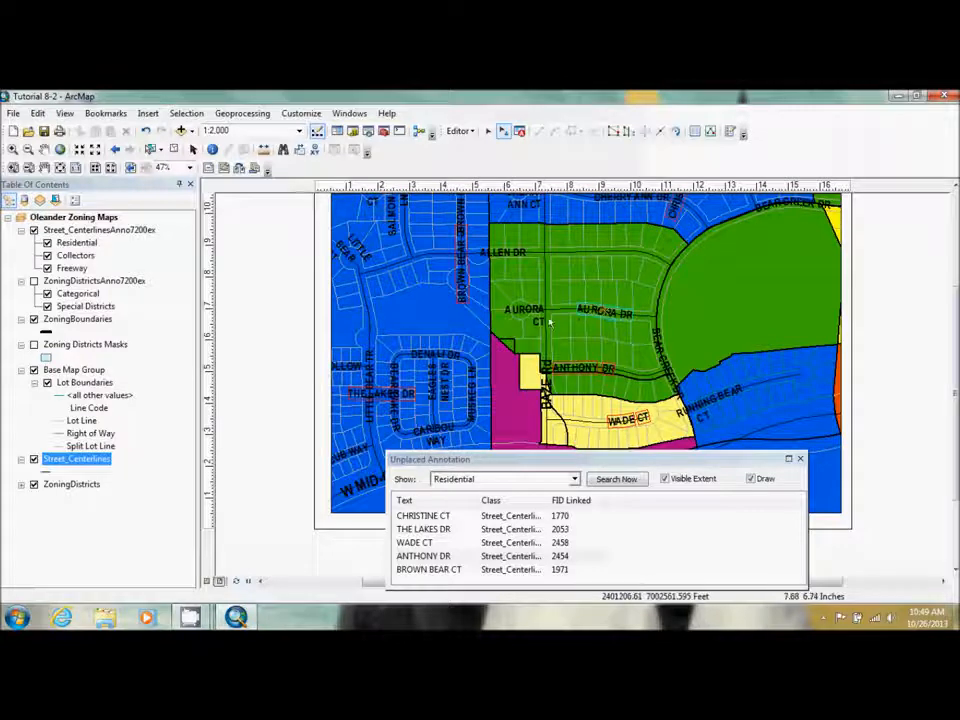
left_click_drag(607, 317, 601, 318)
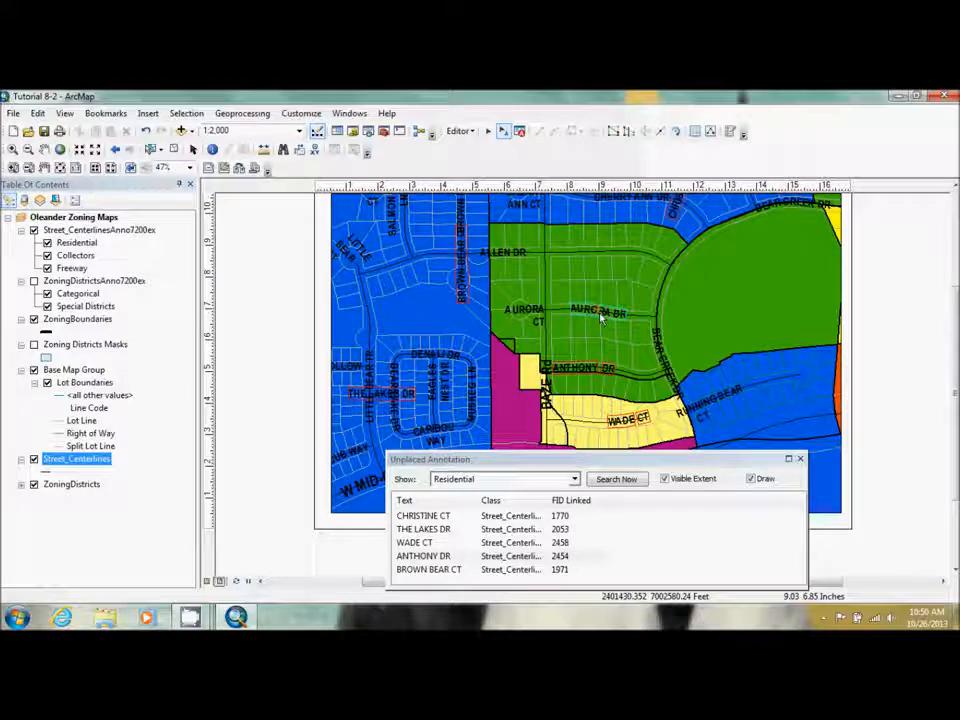
Step: Place the unplaced ANTHONY DR annotation on the map
left_click(435, 556)
right_click(435, 556)
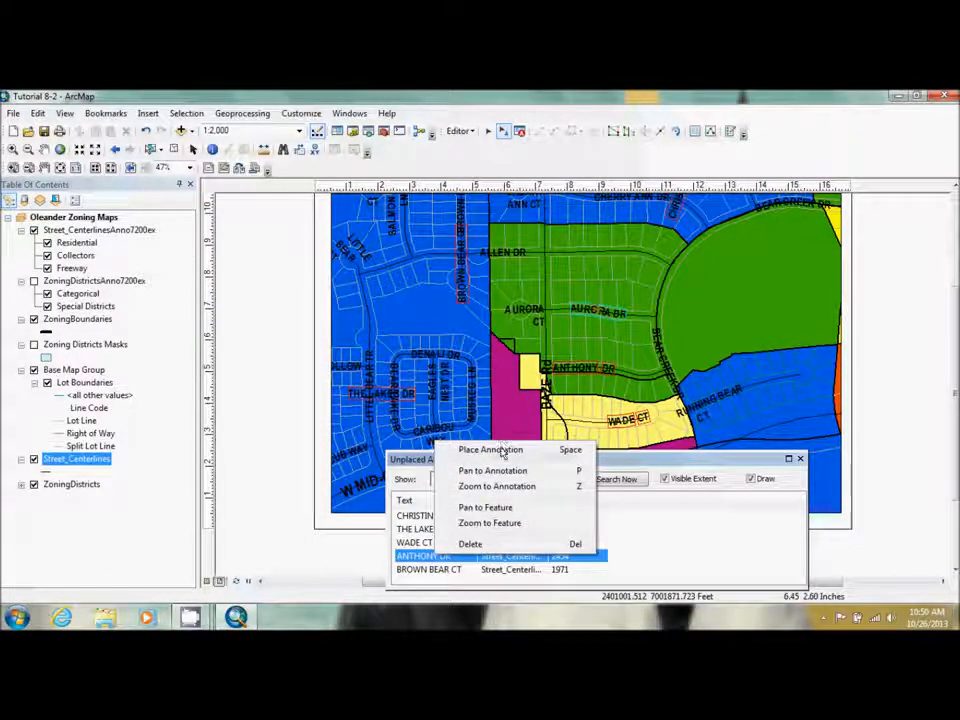
left_click(505, 450)
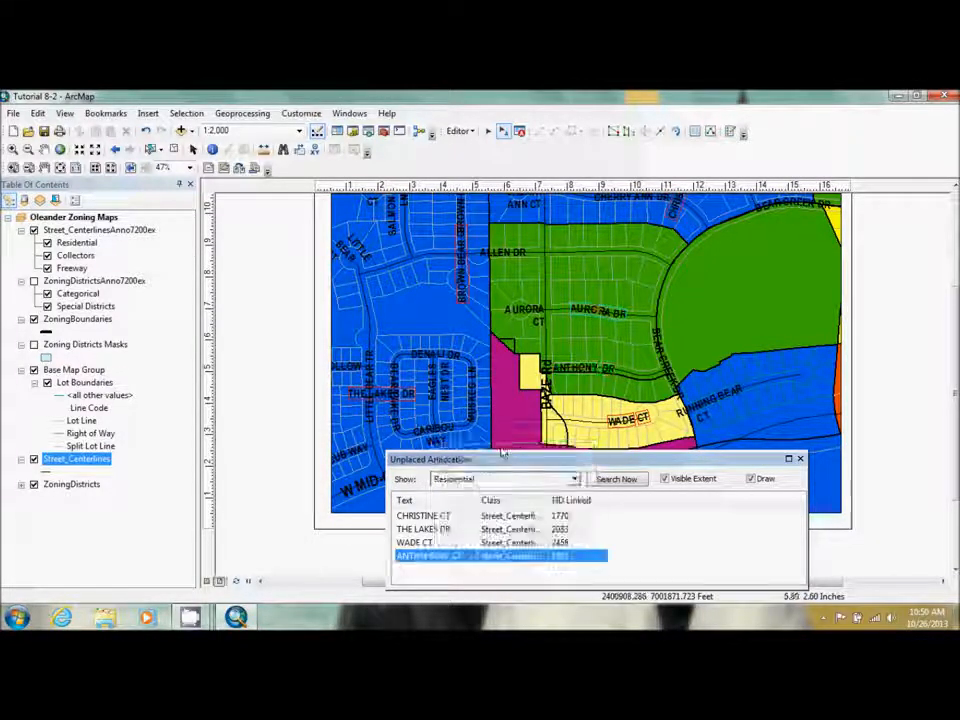
Step: Apply the curved, on-the-line follow feature options to the ANTHONY DR annotation and convert it to a single part
right_click(588, 369)
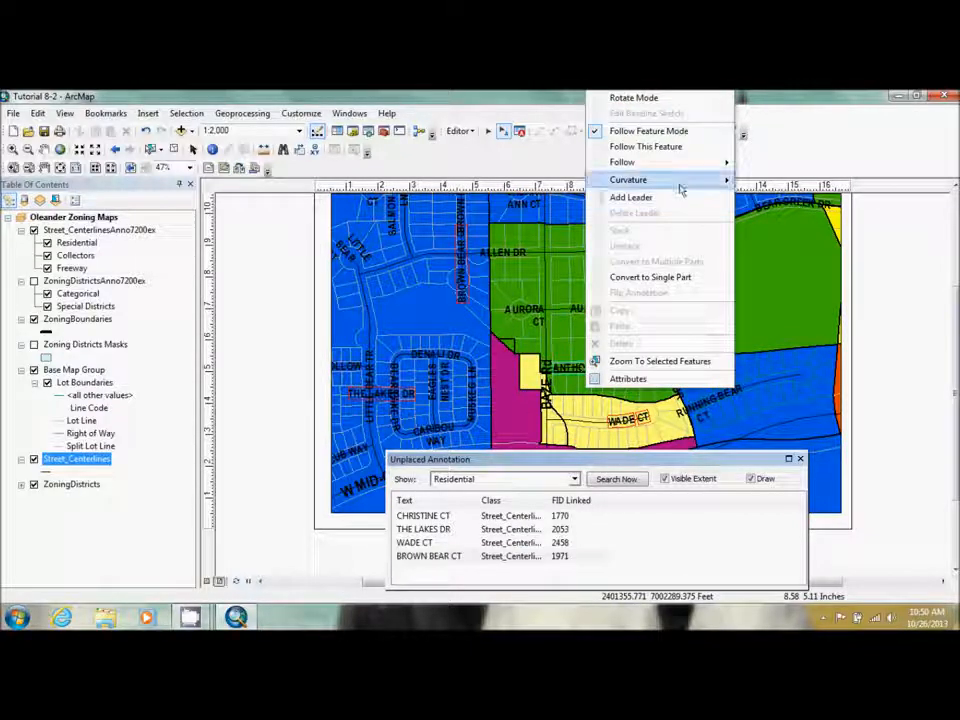
mouse_move(690, 162)
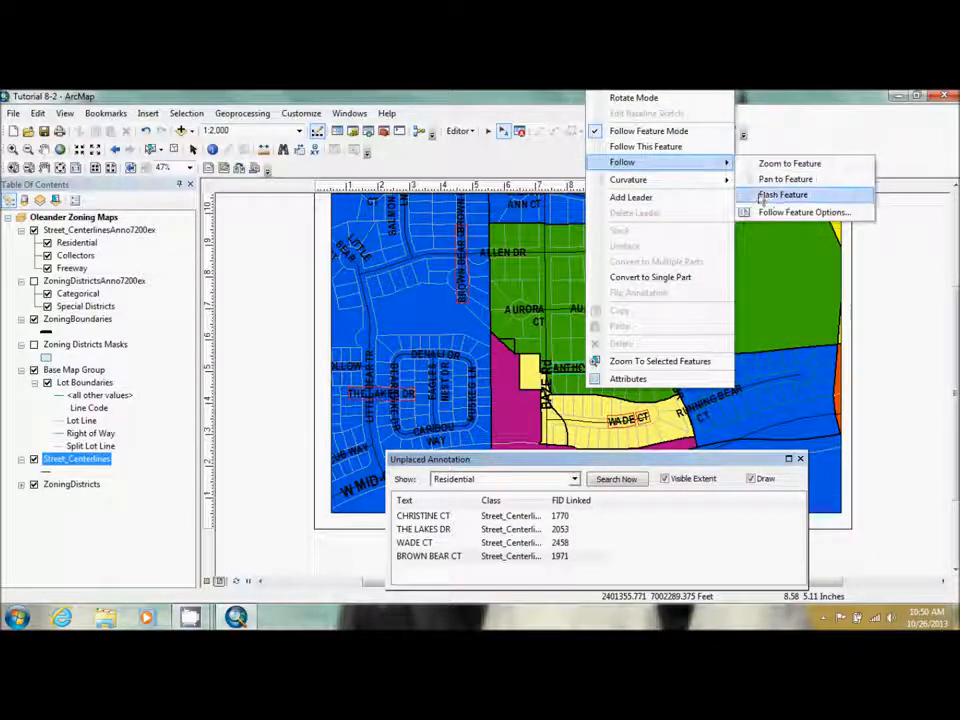
left_click(756, 212)
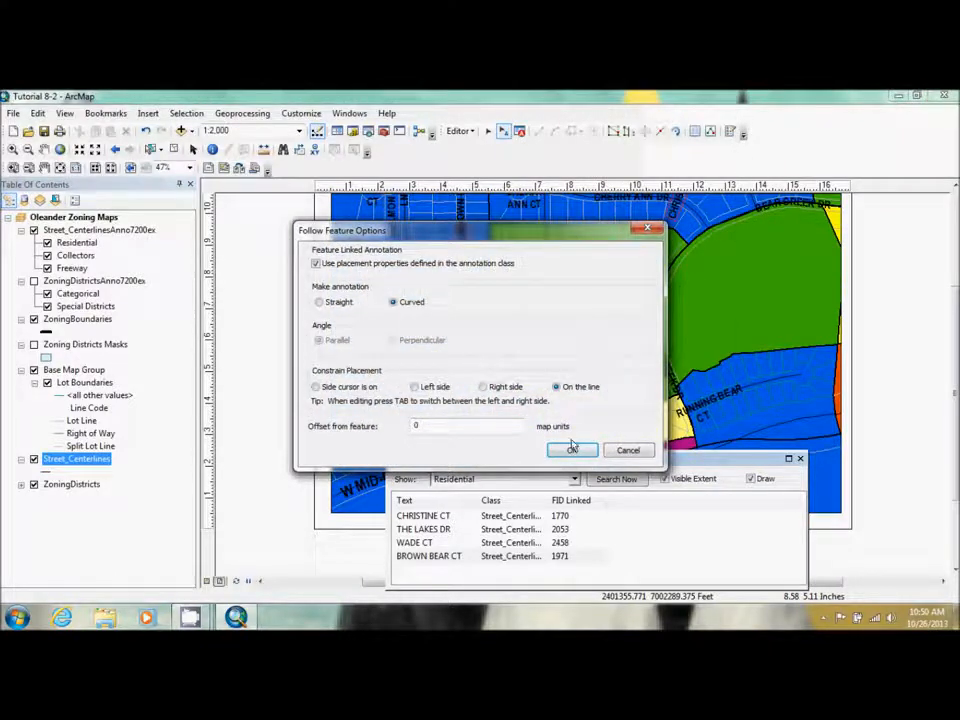
left_click(572, 450)
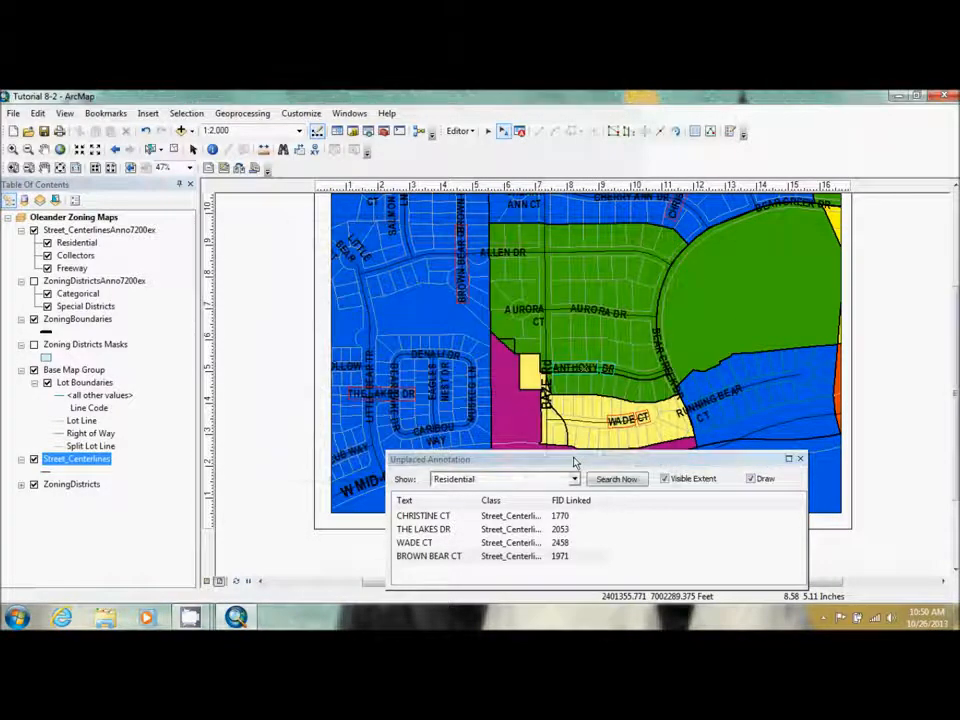
right_click(590, 370)
left_click(662, 279)
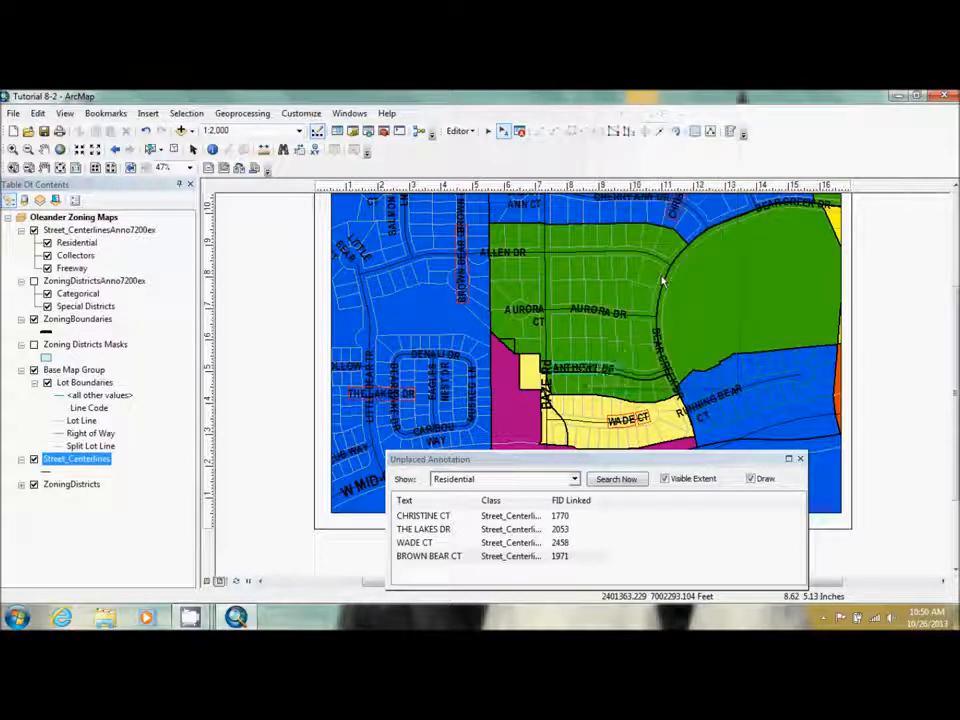
Step: Shift the ANTHONY DR annotation slightly along its street centerline
mouse_move(579, 369)
left_mouse_down()
mouse_move(598, 371)
mouse_move(590, 376)
left_mouse_up()
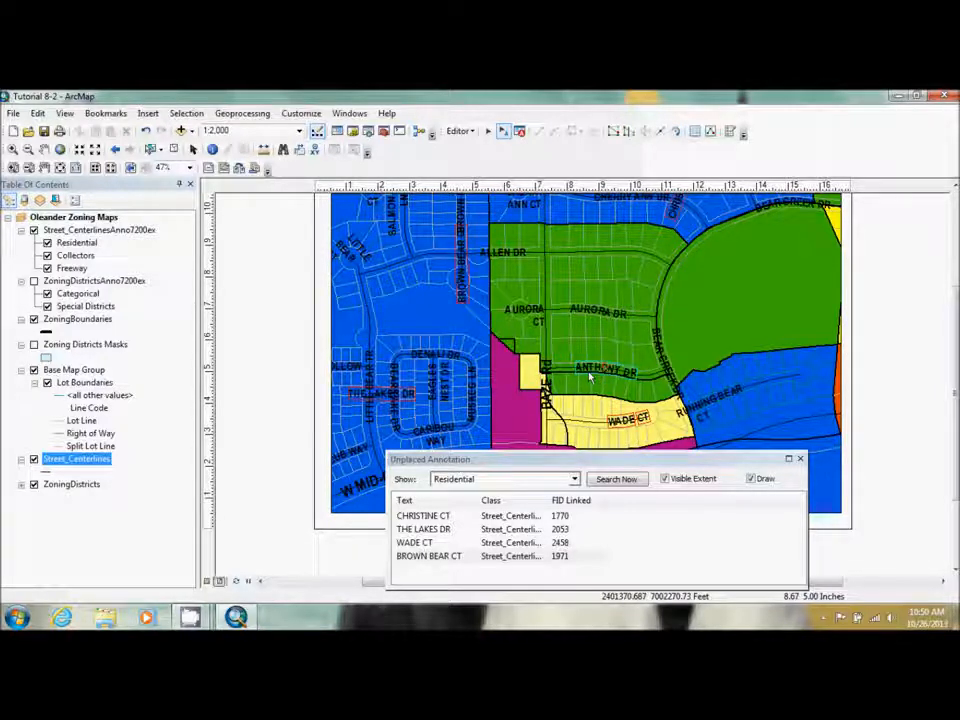
left_click(631, 463)
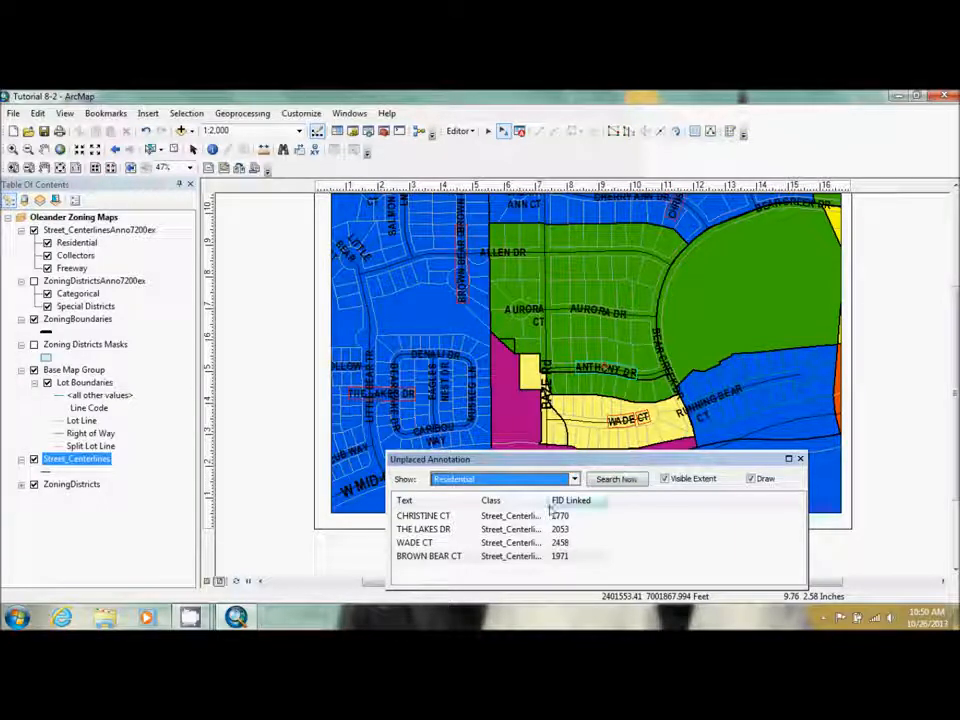
Step: Place the unplaced WADE CT residential annotation on the map
left_click(423, 543)
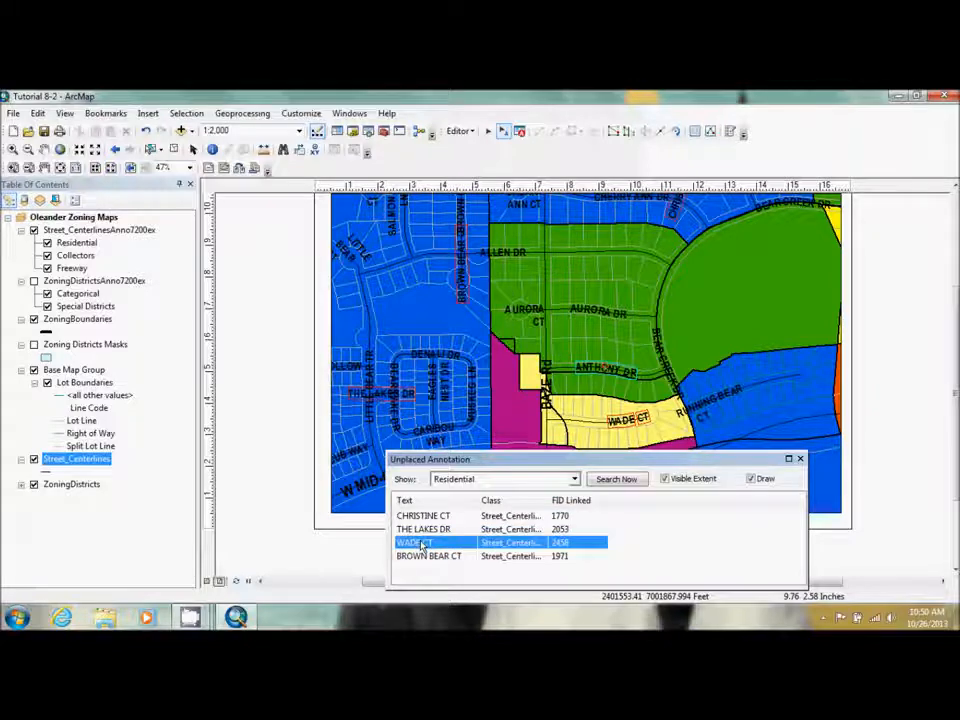
right_click(422, 543)
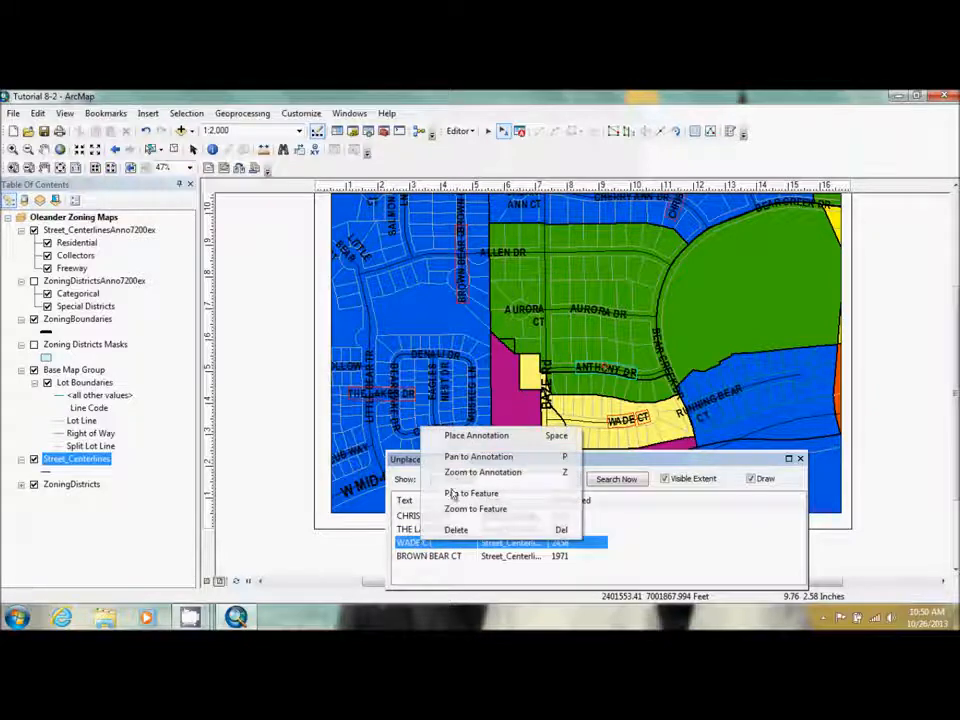
left_click(477, 437)
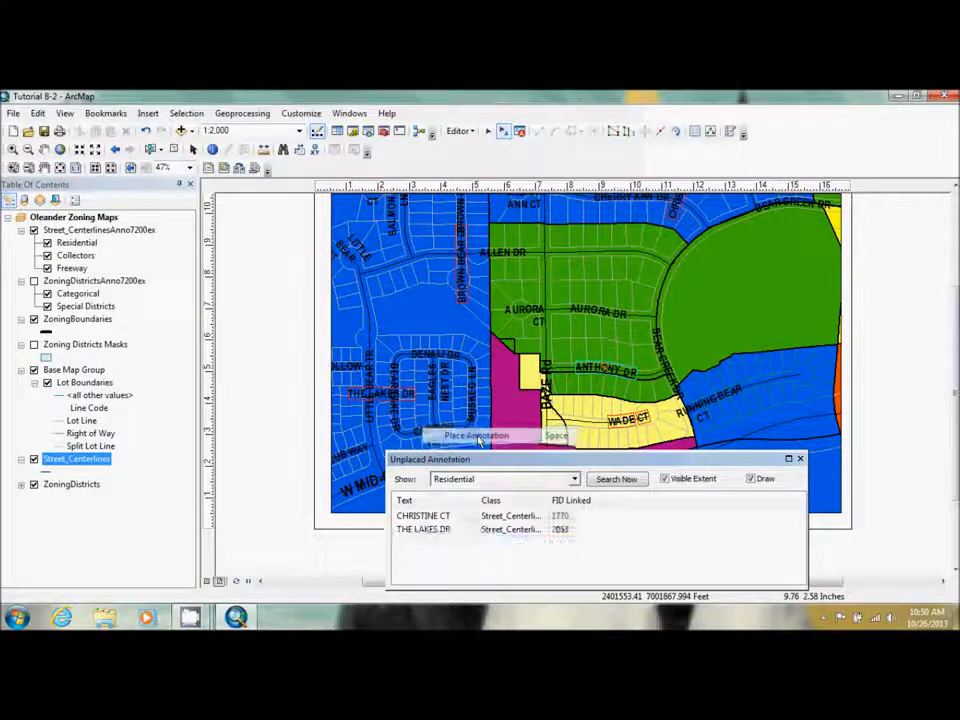
Step: Convert the WADE CT annotation to a single part and slide it west along its street centerline
right_click(621, 424)
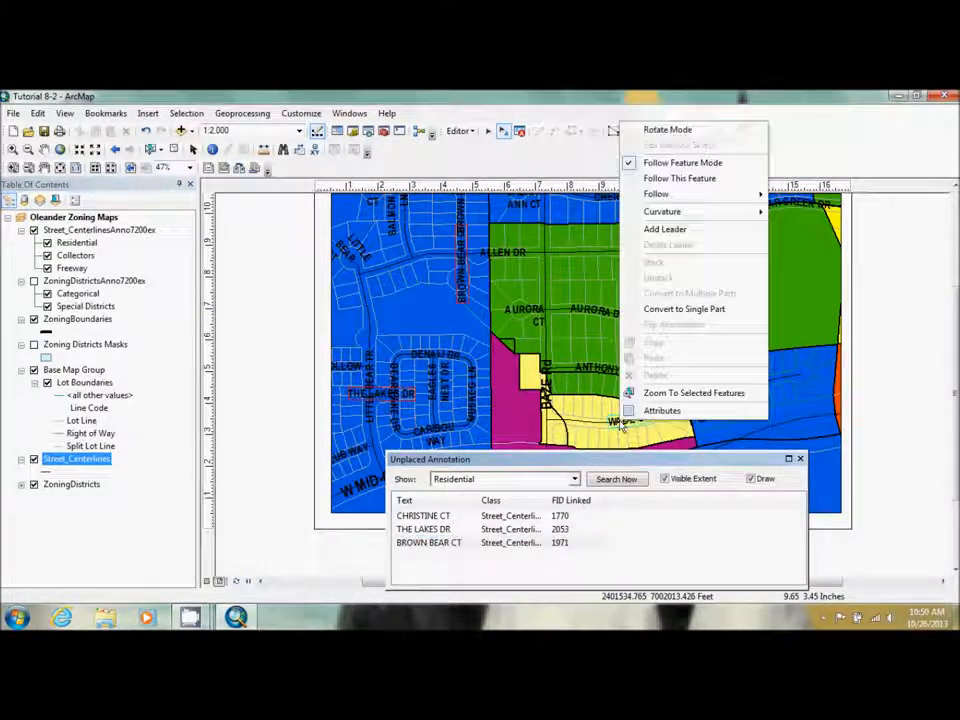
left_click(679, 312)
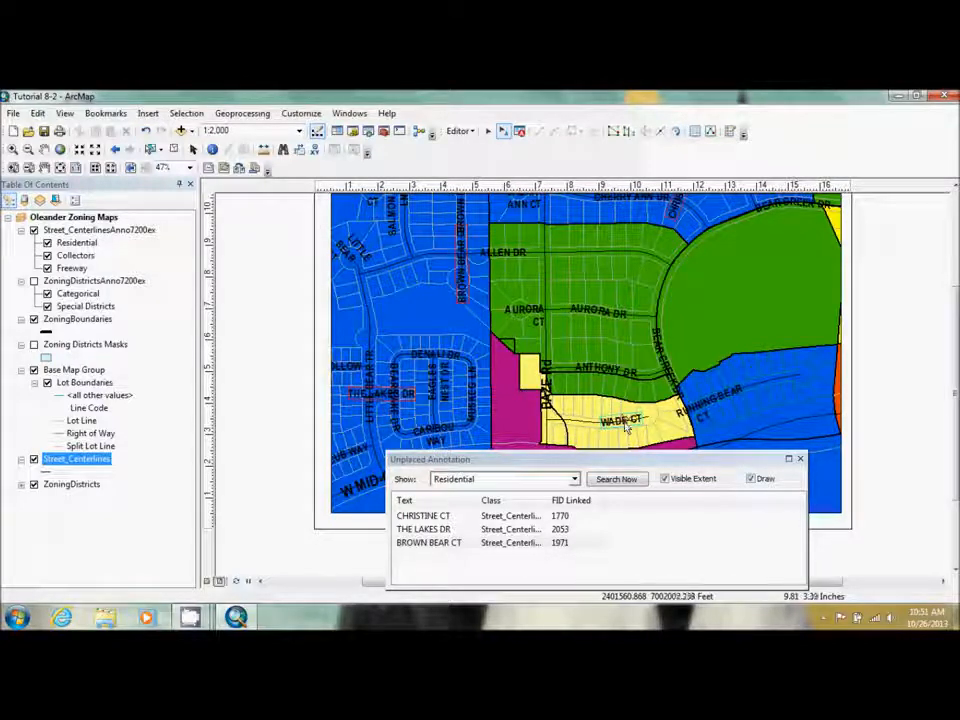
right_click(627, 426)
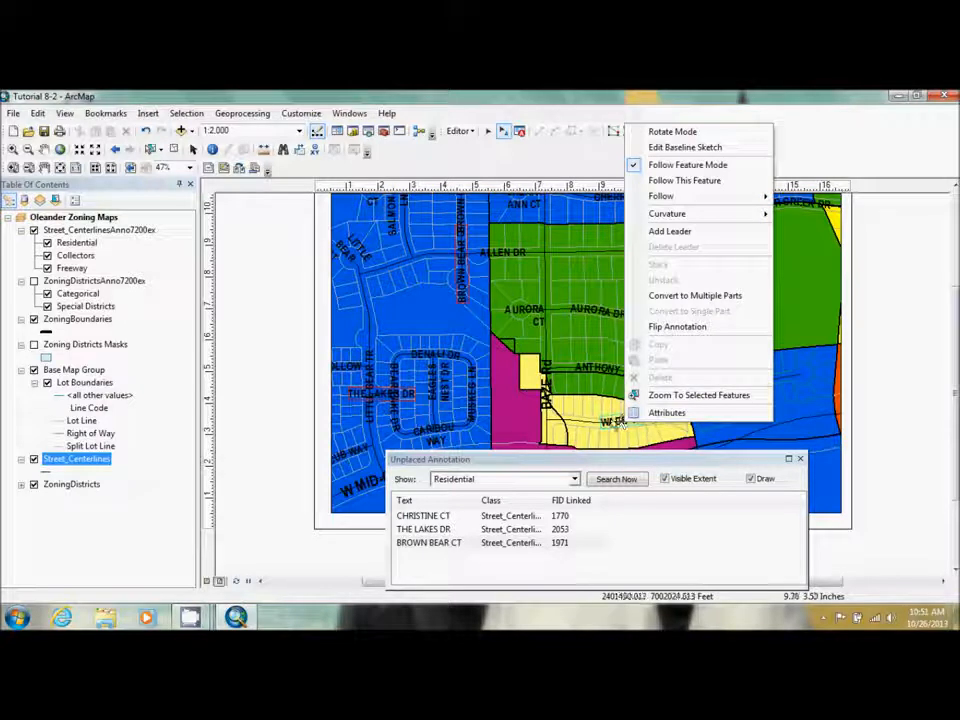
left_click(613, 422)
mouse_move(613, 422)
left_mouse_down()
mouse_move(627, 423)
mouse_move(610, 430)
mouse_move(642, 426)
mouse_move(591, 430)
left_mouse_up()
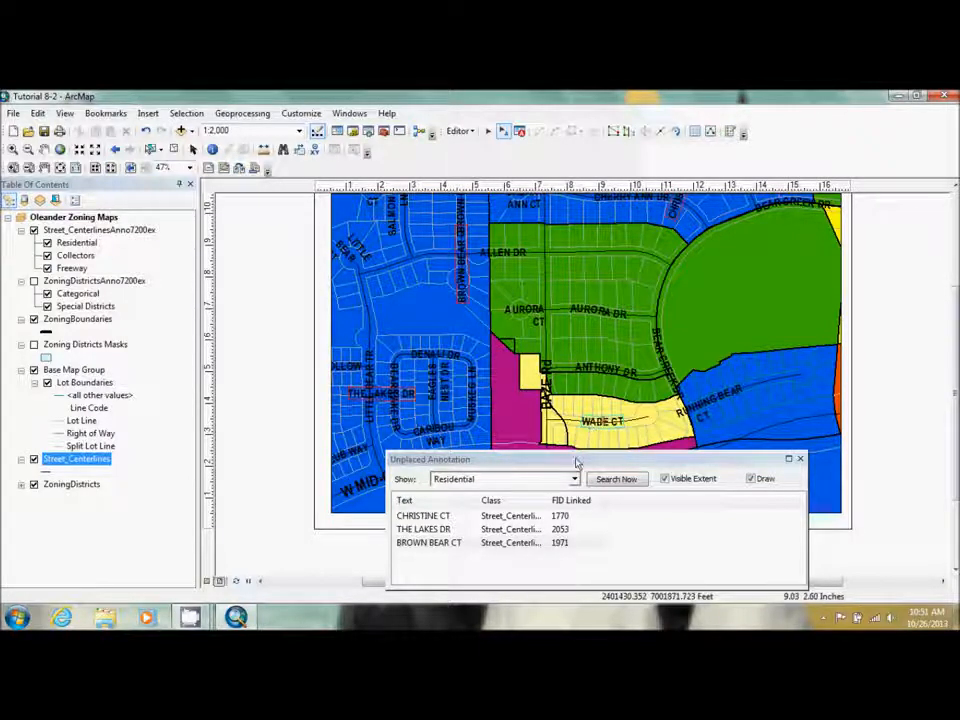
Step: Convert the RUNNING BEAR CT annotation to a single part and move it east along its street, clear of BEAR CREEK DR
right_click(731, 403)
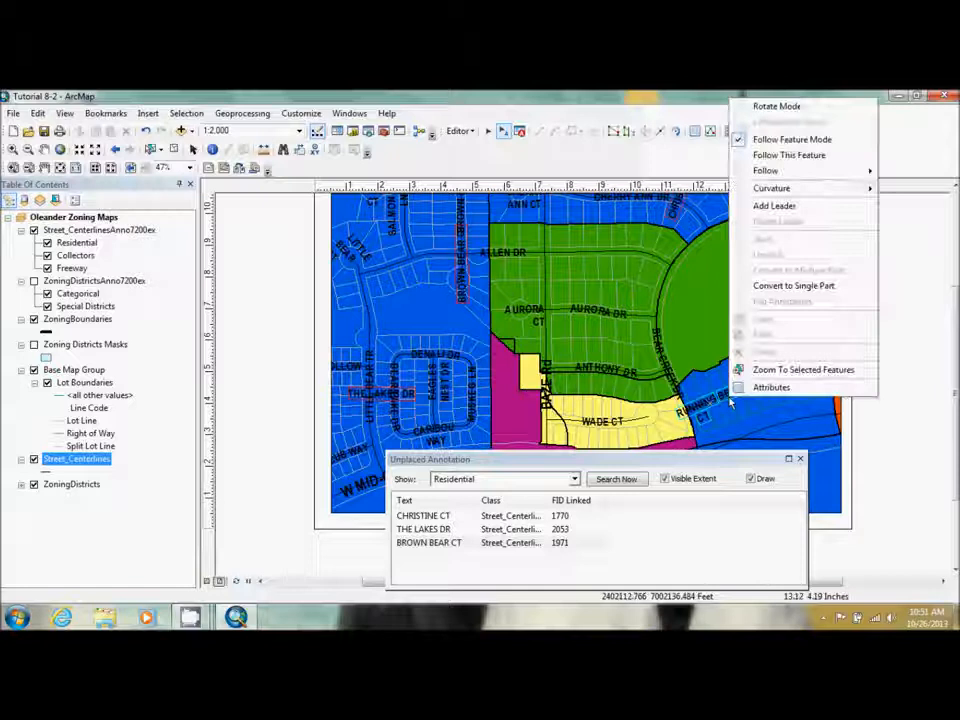
left_click(825, 286)
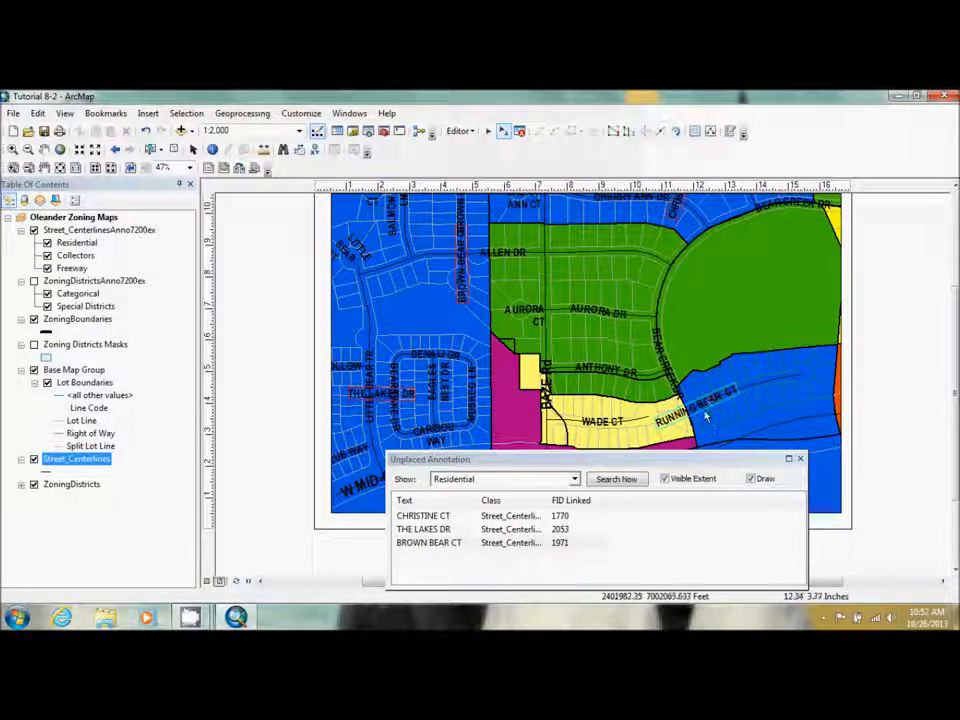
left_click_drag(699, 411, 750, 402)
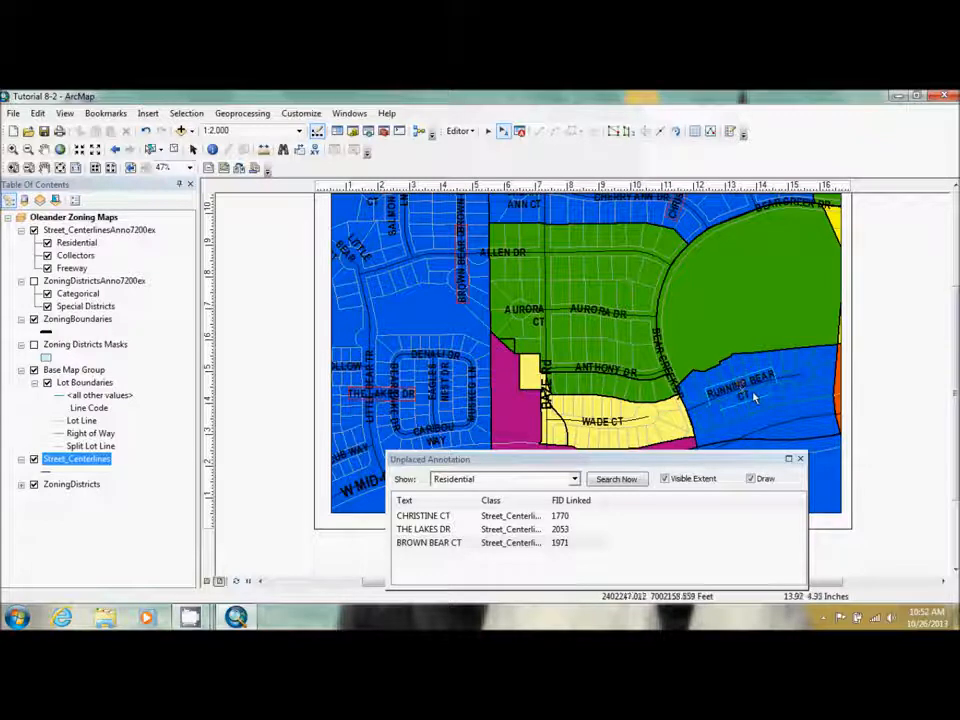
mouse_move(745, 392)
left_mouse_down()
mouse_move(725, 412)
mouse_move(728, 395)
mouse_move(748, 392)
mouse_move(753, 402)
left_mouse_up()
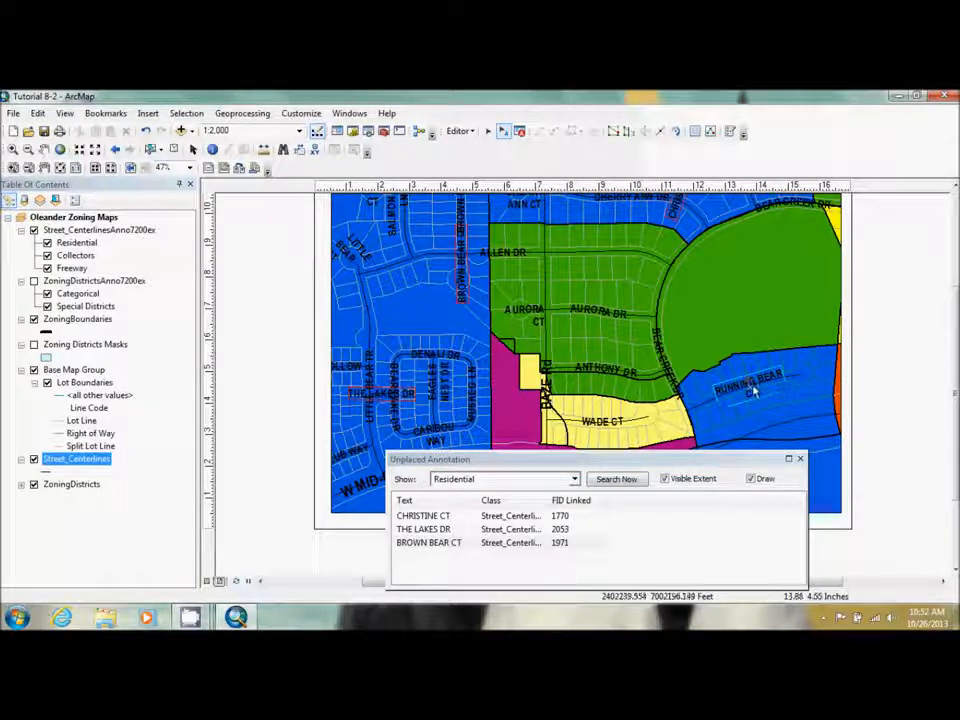
left_click_drag(754, 390, 758, 392)
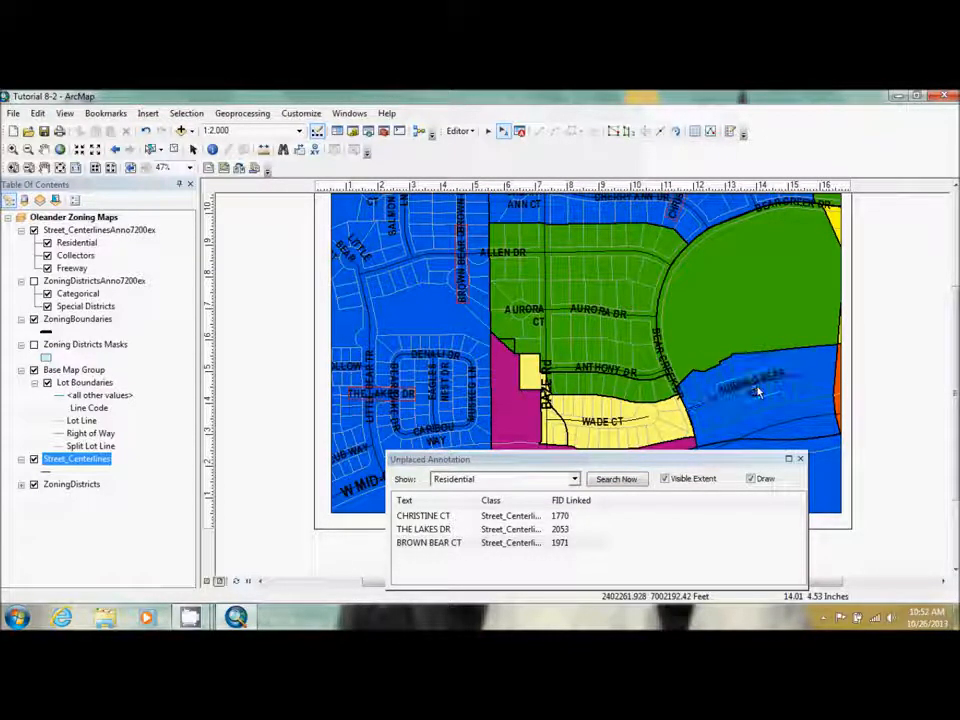
Step: Try to split the RUNNING BEAR CT annotation into parts, set CT in line after RUNNING BEAR, and rejoin them as a single part
right_click(758, 392)
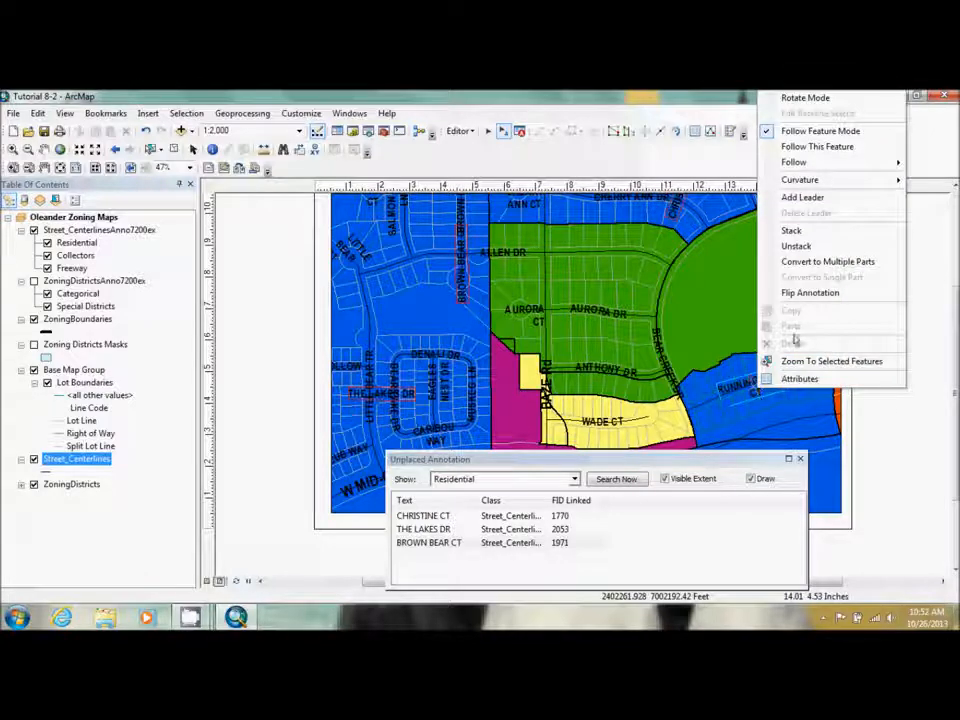
left_click(835, 262)
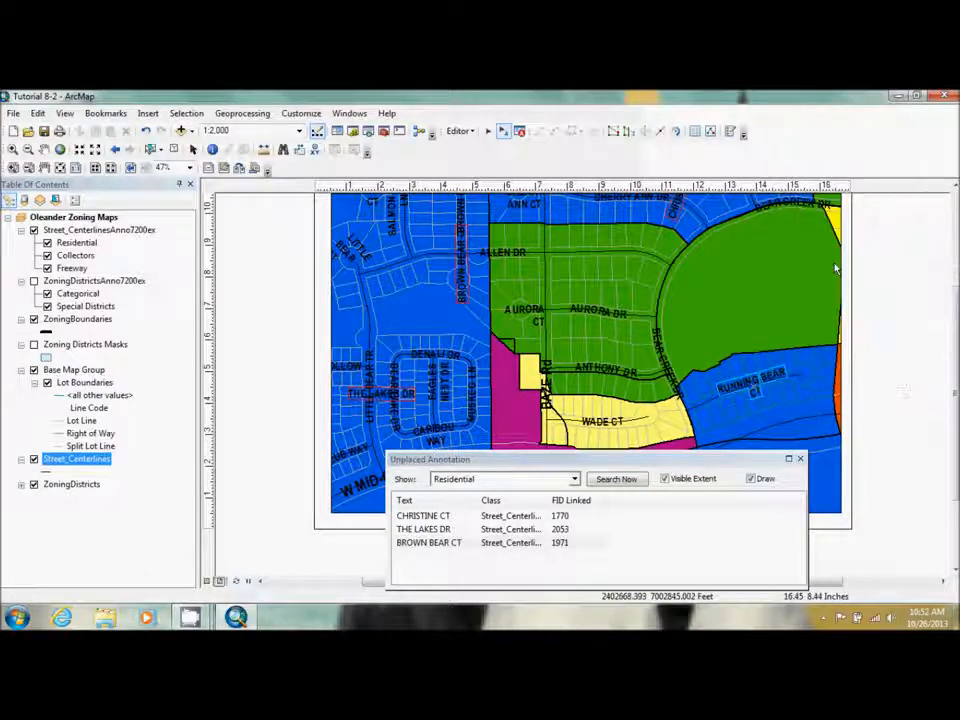
left_click(755, 393)
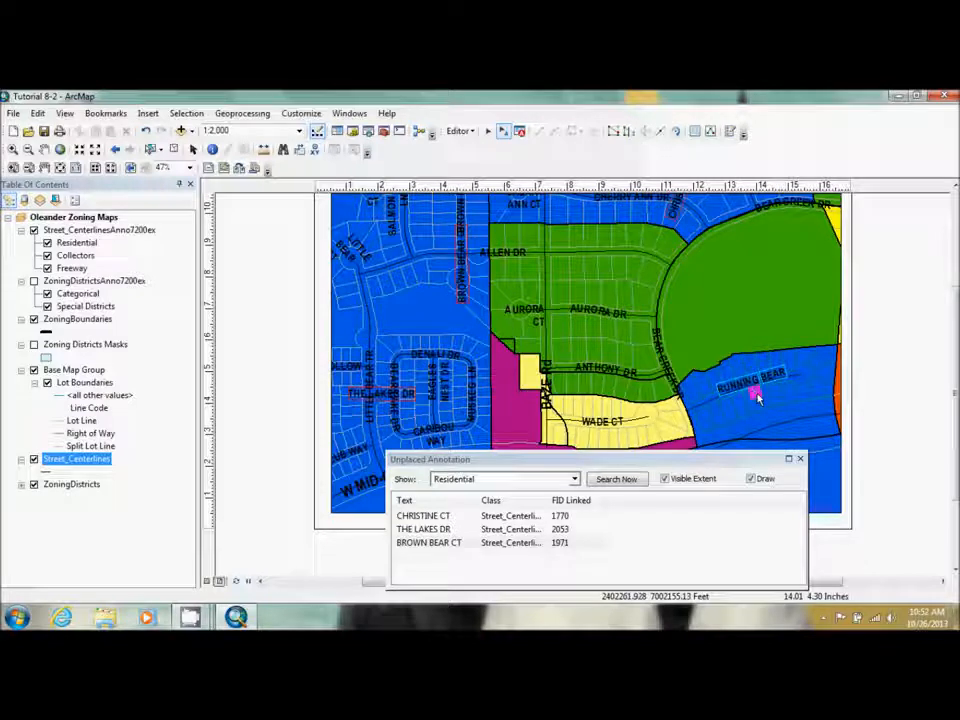
left_click_drag(796, 386, 799, 384)
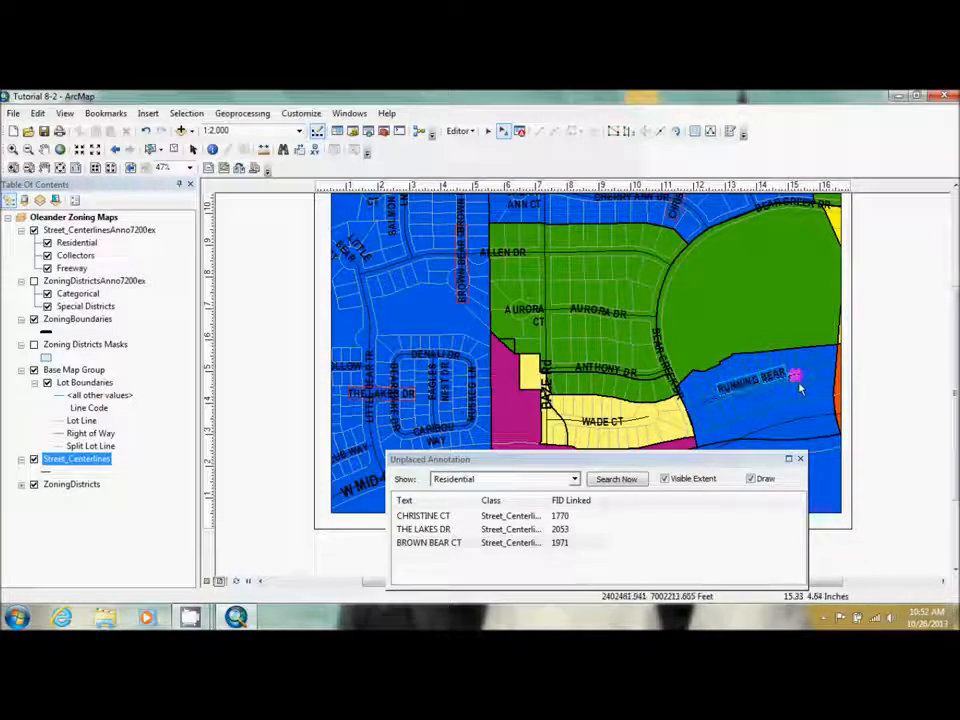
right_click(799, 383)
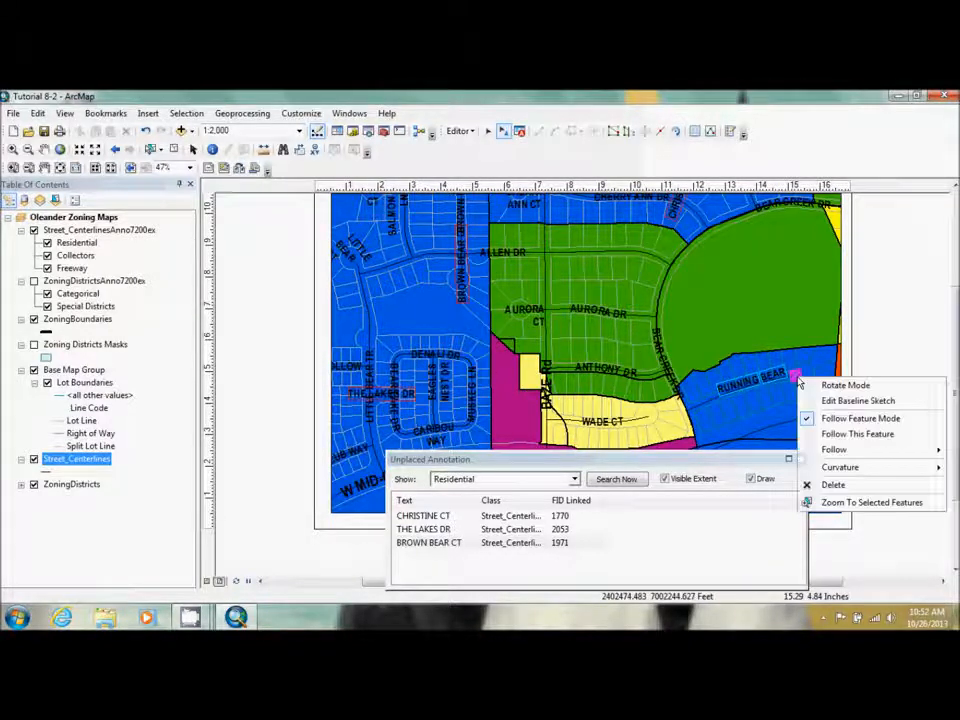
left_click(857, 434)
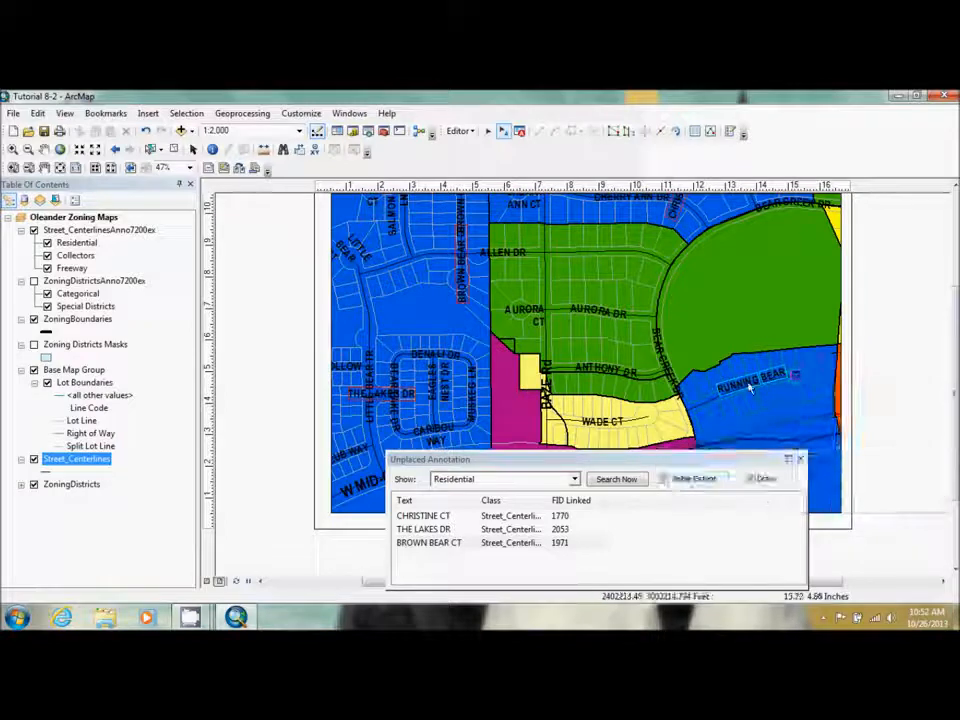
right_click(762, 383)
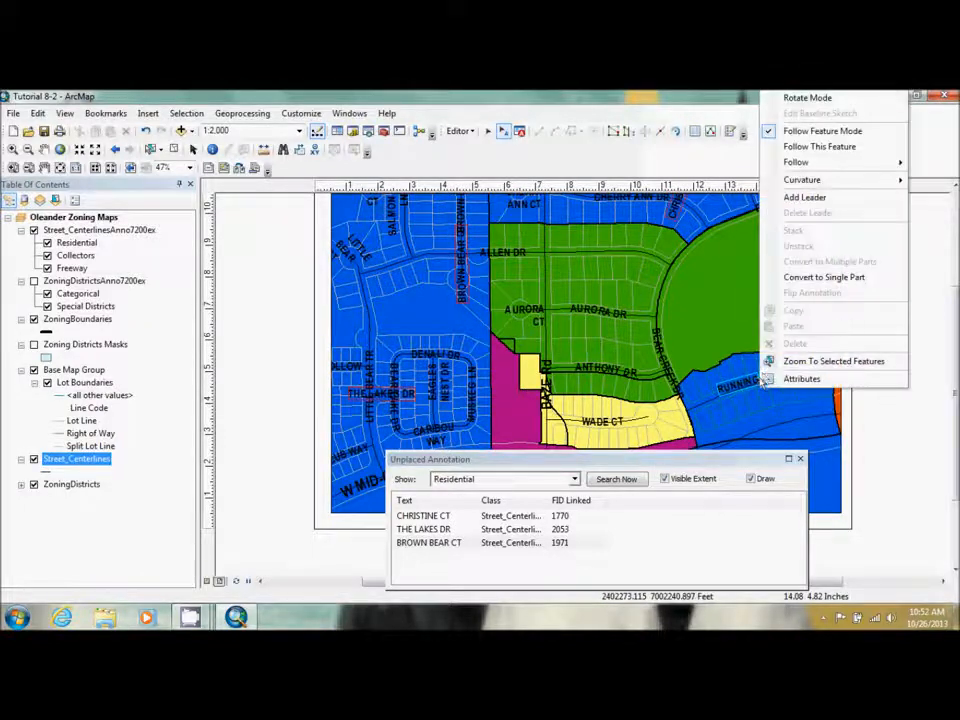
left_click(826, 280)
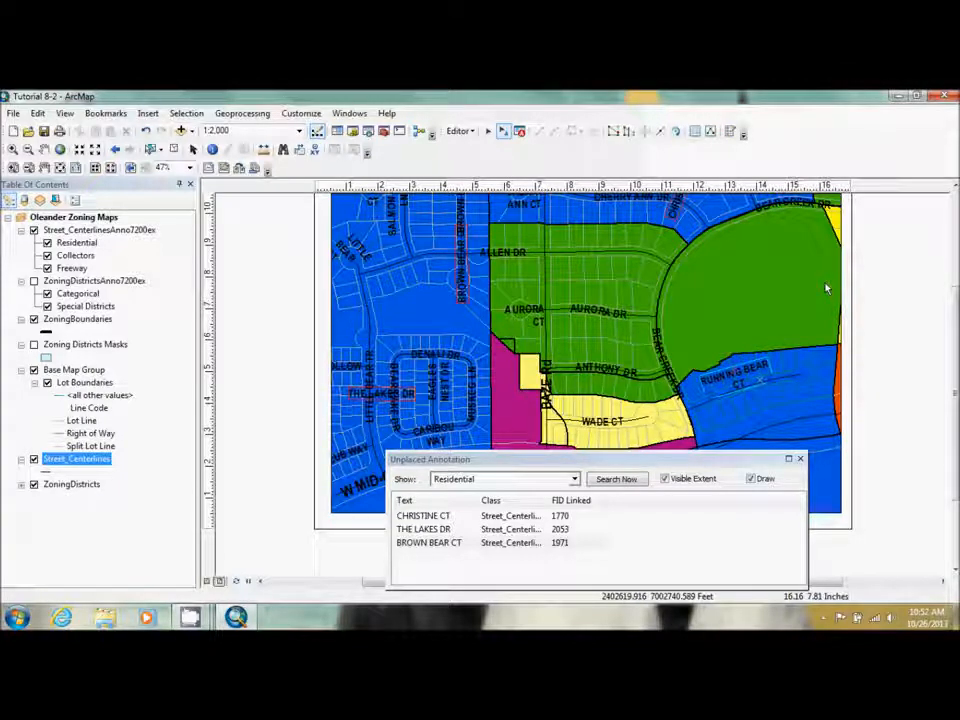
Step: Convert the RUNNING BEAR CT annotation to multiple parts and back to a single part, and position it over the middle of its street
right_click(739, 380)
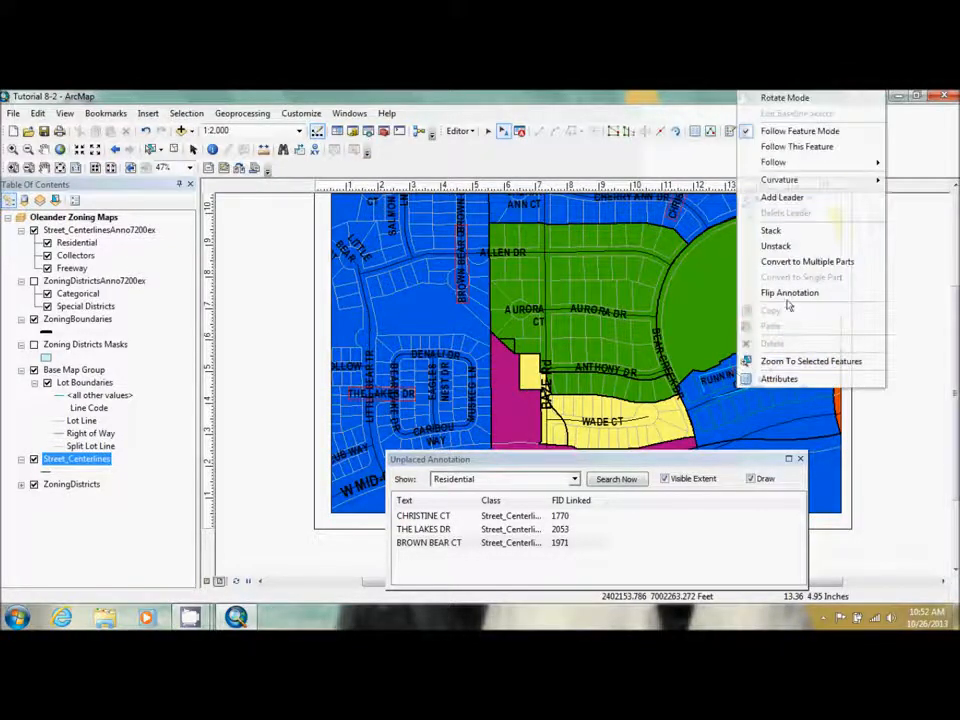
left_click(808, 261)
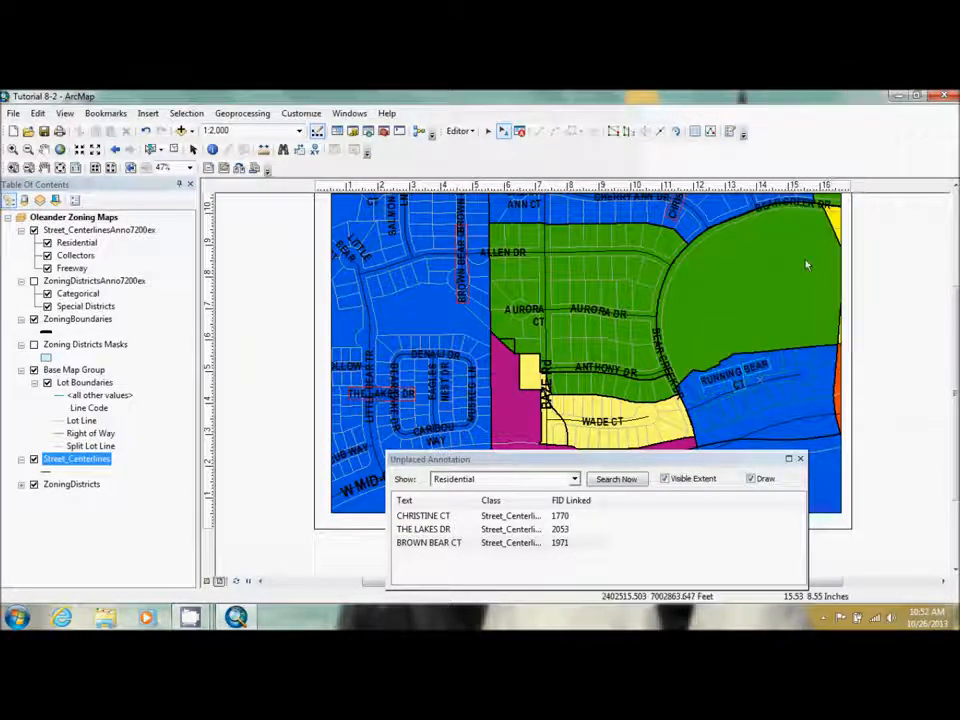
right_click(738, 378)
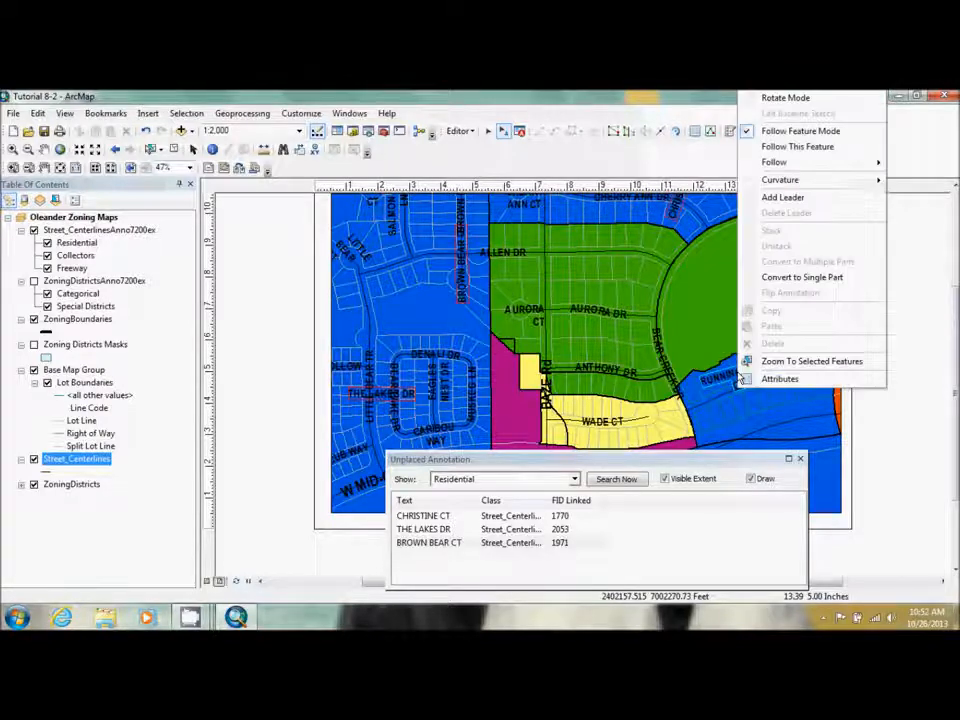
left_click(785, 278)
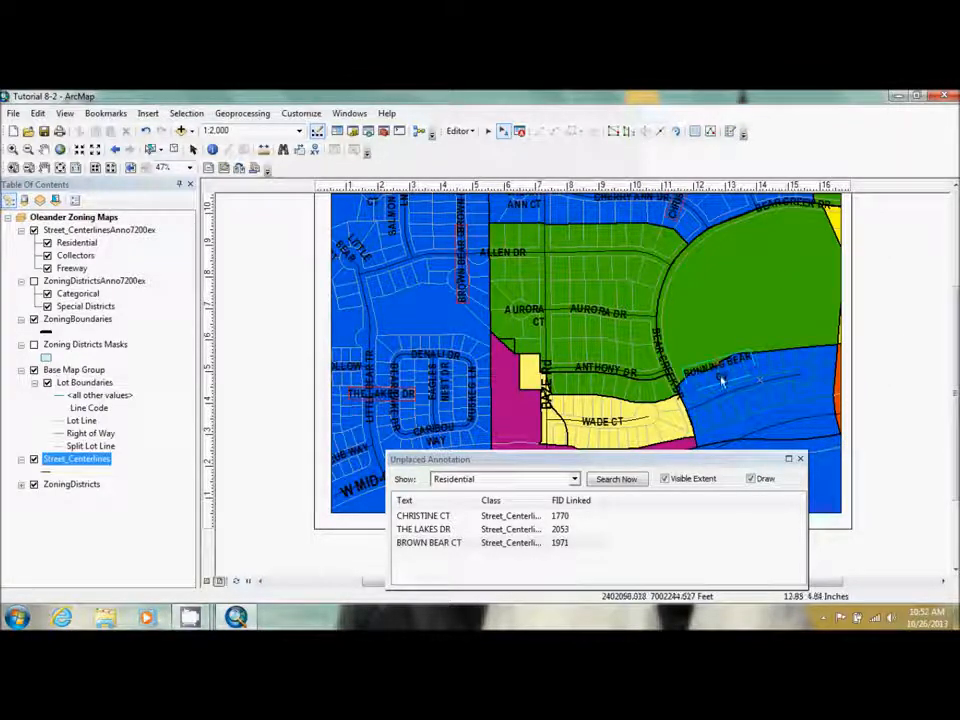
left_click_drag(774, 422, 764, 420)
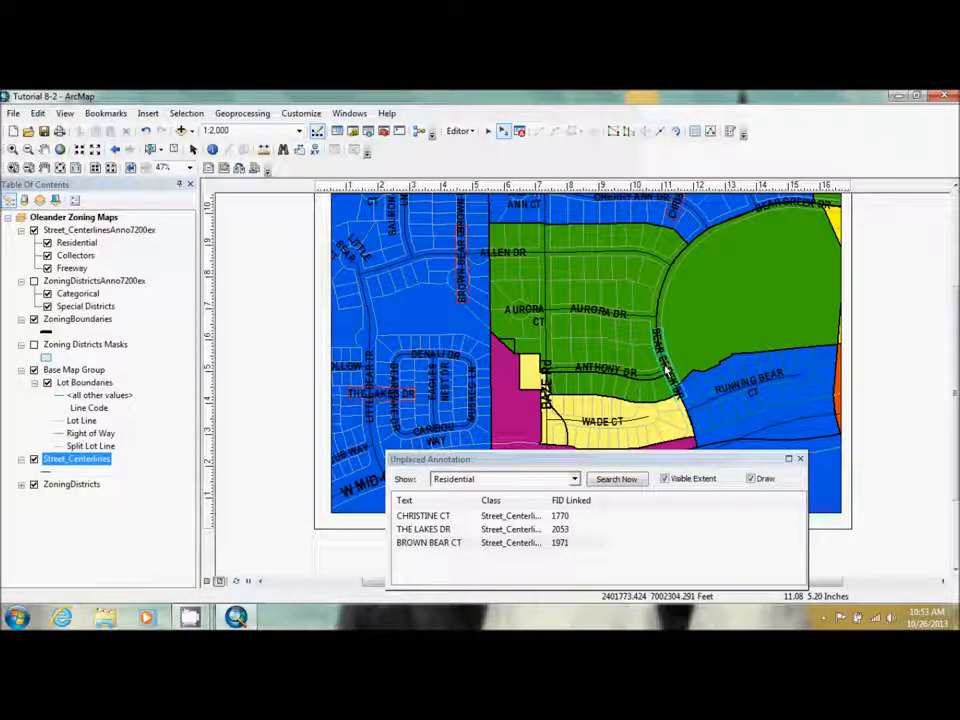
Step: Convert the BEAR CREEK DR annotation beside ANTHONY DR to a single part and move it north along the street's curve, past ALLEN DR
right_click(663, 360)
left_click(735, 279)
left_click_drag(660, 355, 664, 329)
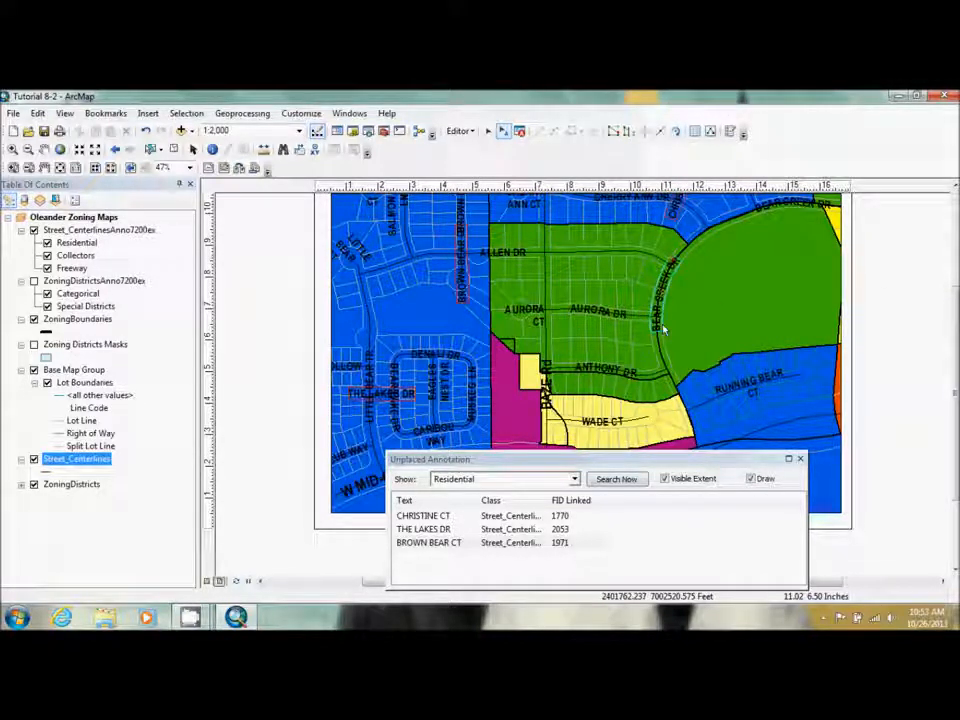
left_click_drag(663, 330, 681, 277)
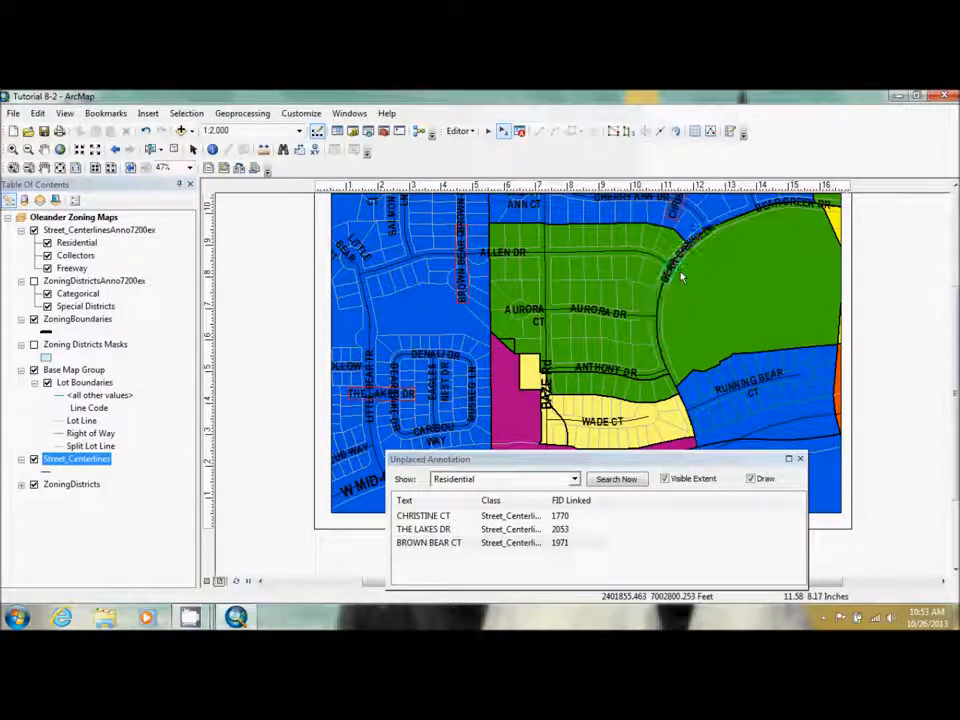
Step: Delete the duplicate BEAR CREEK DR annotation at the street's northeast end through its attributes, and close the attributes window
left_click(797, 206)
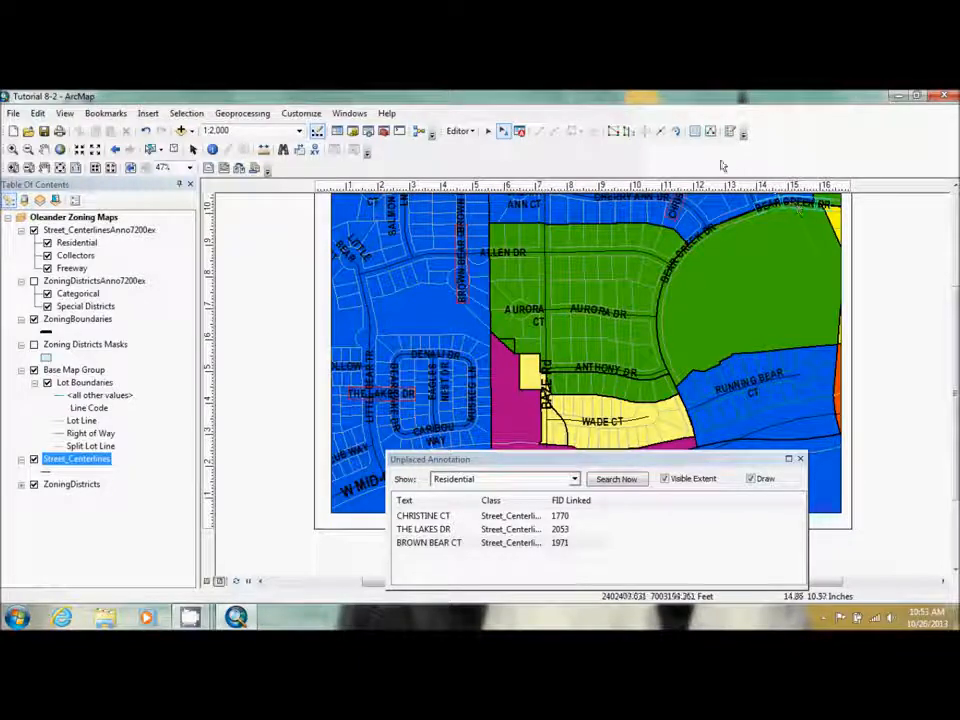
left_click(694, 131)
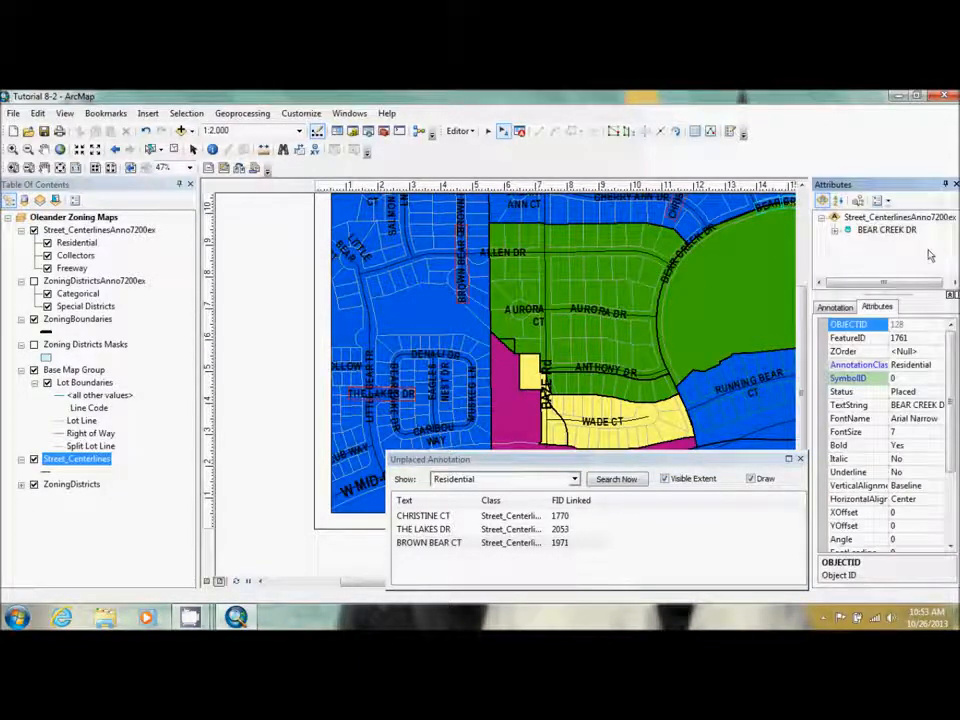
left_click(888, 230)
right_click(890, 232)
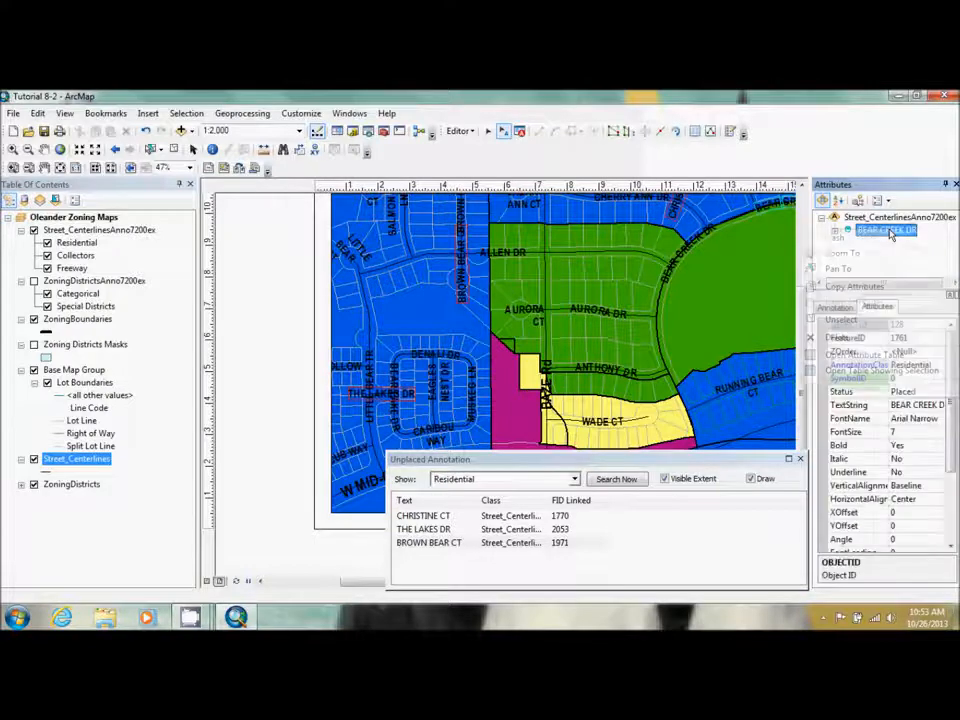
left_click(864, 338)
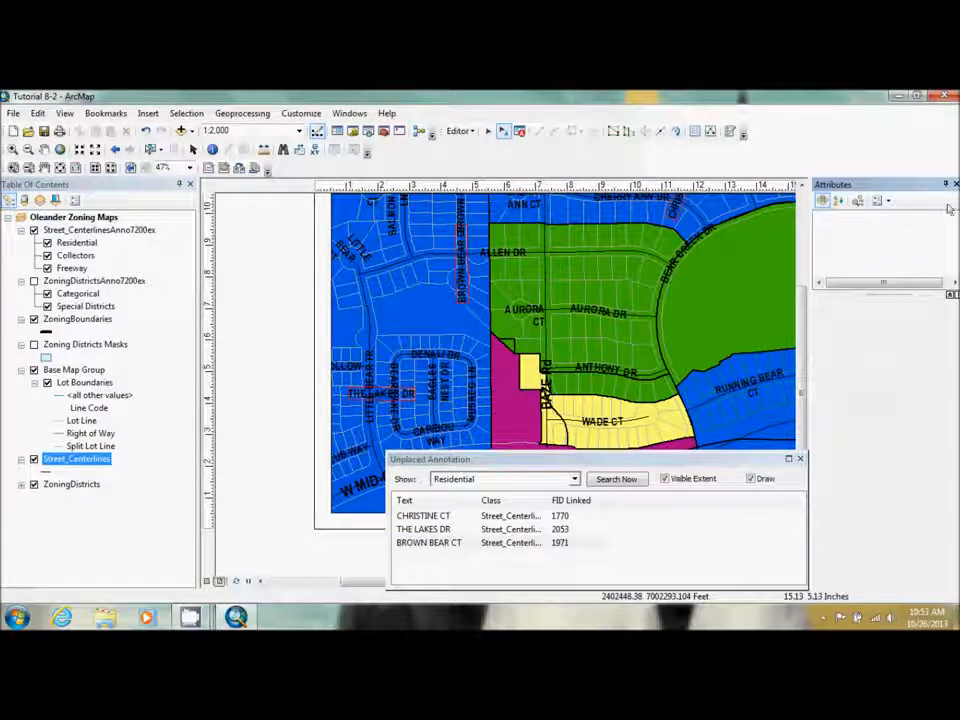
left_click(955, 184)
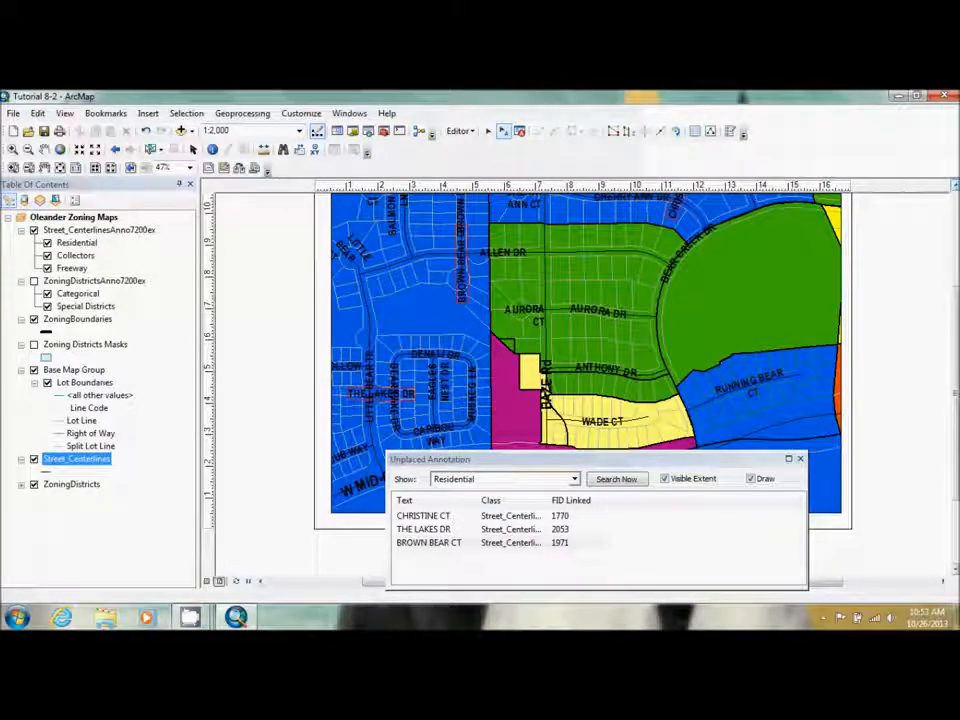
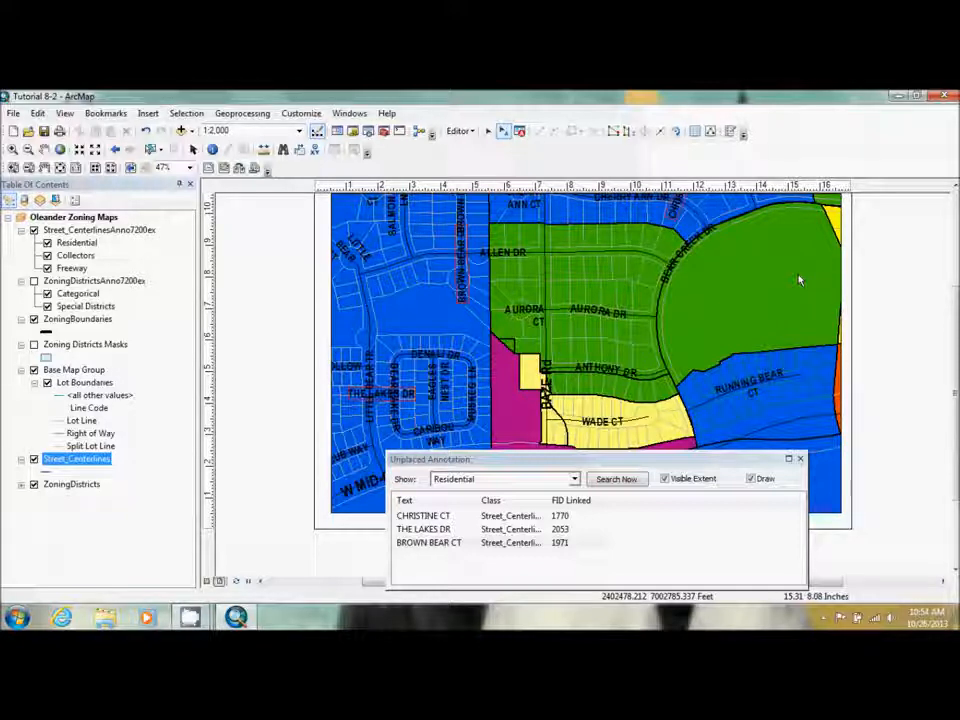
Step: Search the visible extent for unplaced residential annotation at map scales of 1:2,500 and 1:3,000, and review the list
left_click(95, 150)
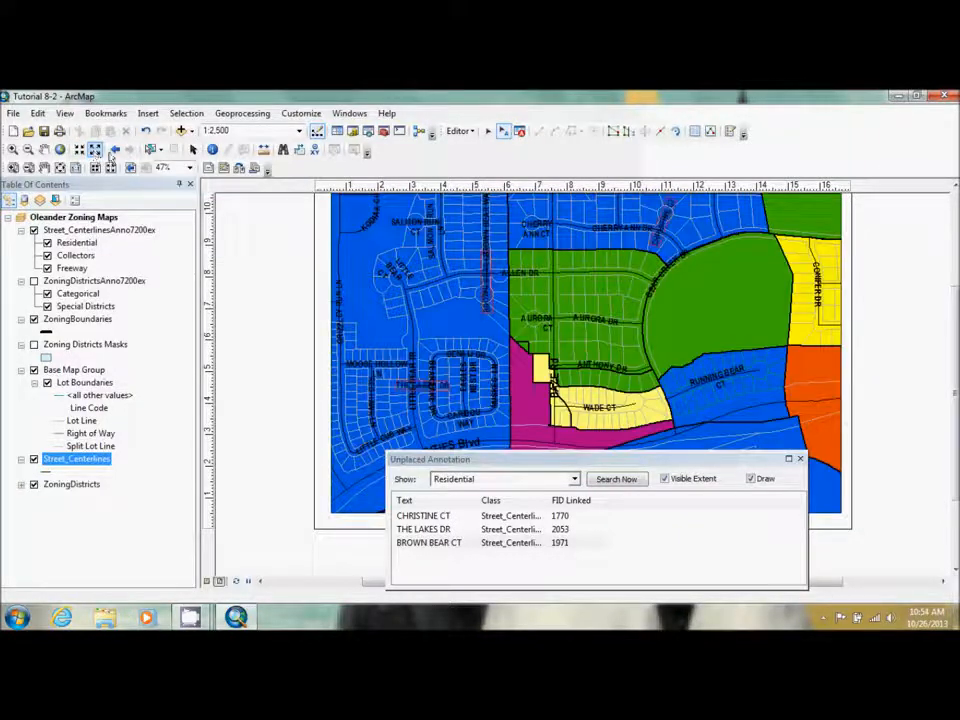
left_click(633, 488)
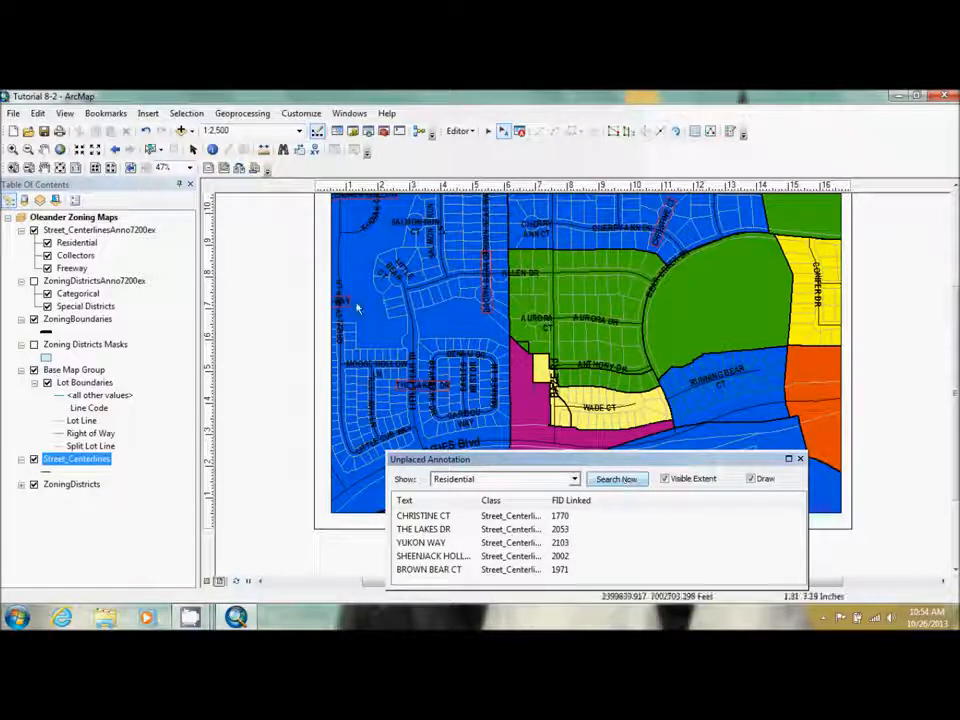
left_click(95, 150)
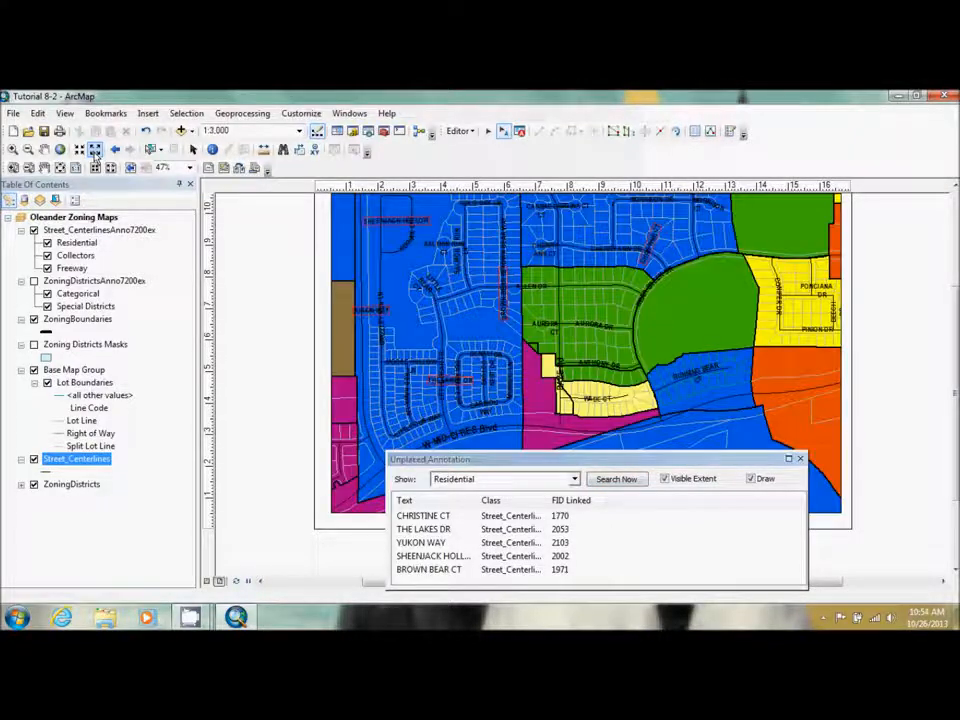
left_click(621, 484)
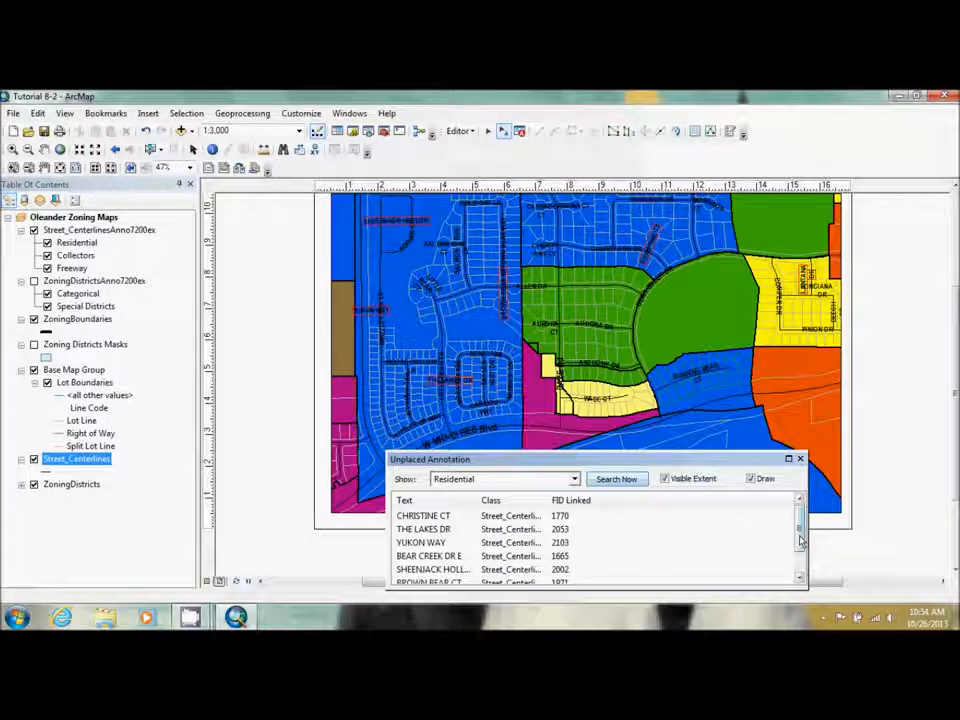
mouse_move(800, 540)
left_mouse_down()
mouse_move(801, 552)
mouse_move(800, 528)
left_mouse_up()
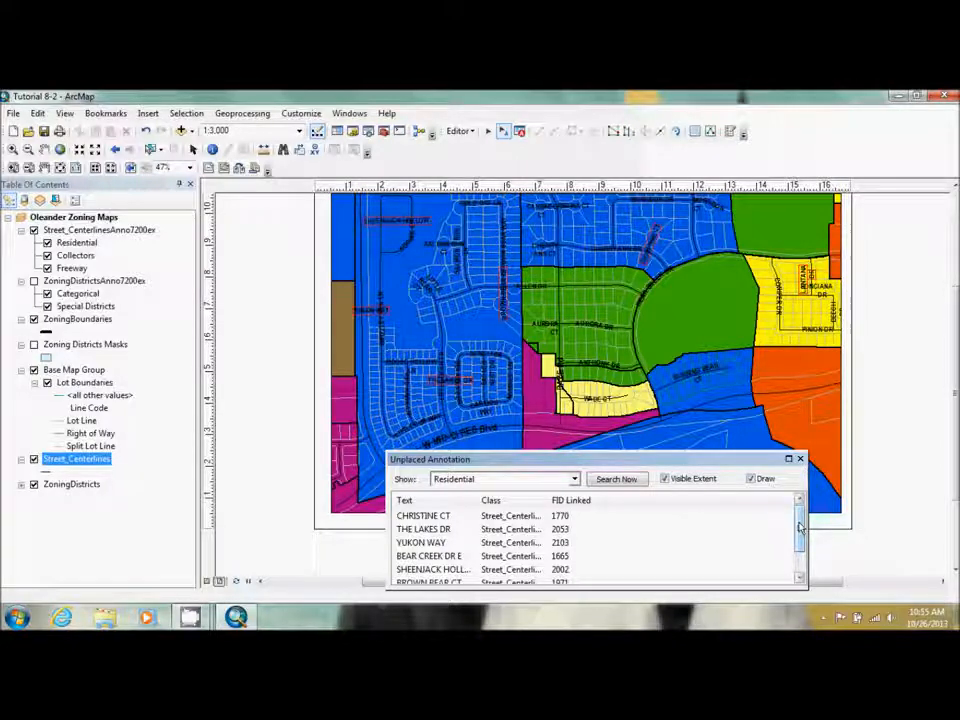
Step: Return to the 1:2,000 extent, search again for unplaced residential annotation, and place the BROWN BEAR CT annotation
left_click(115, 149)
left_click(115, 149)
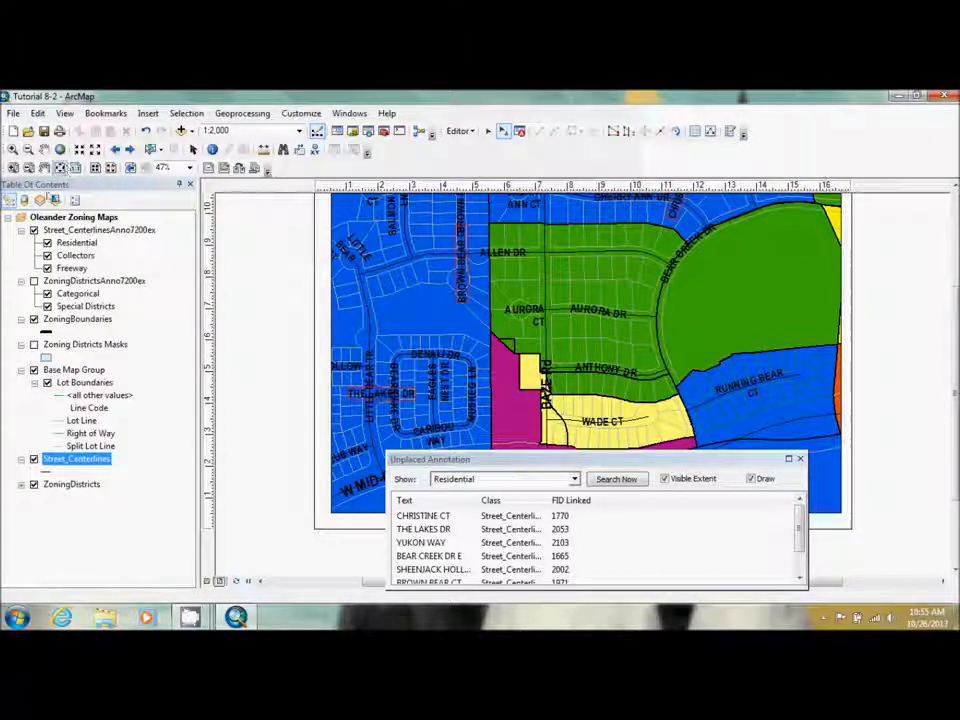
left_click(622, 480)
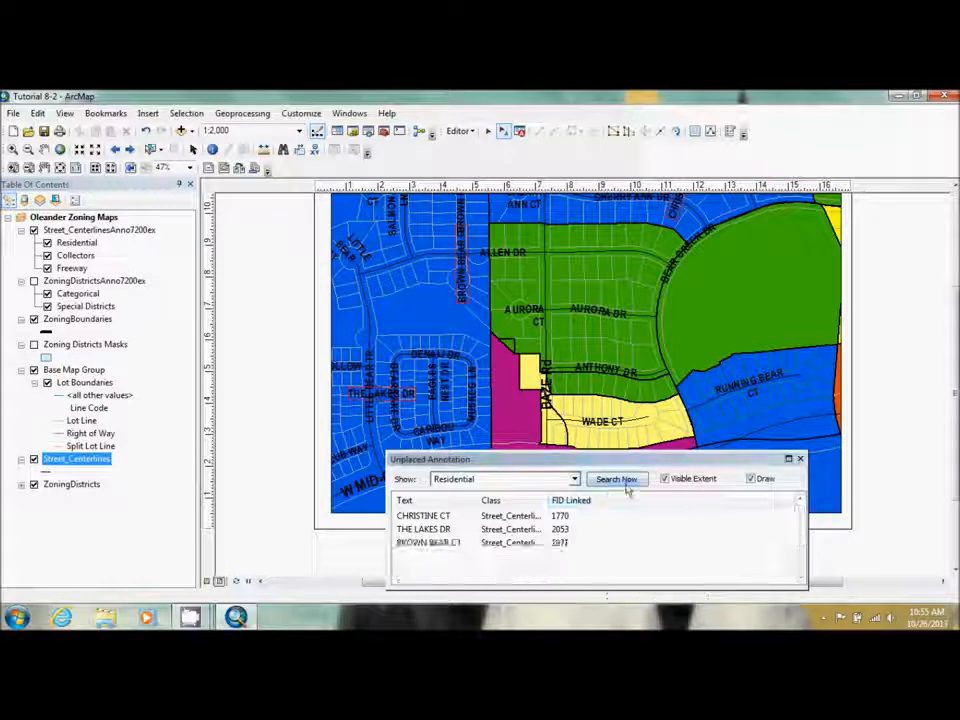
left_click(432, 544)
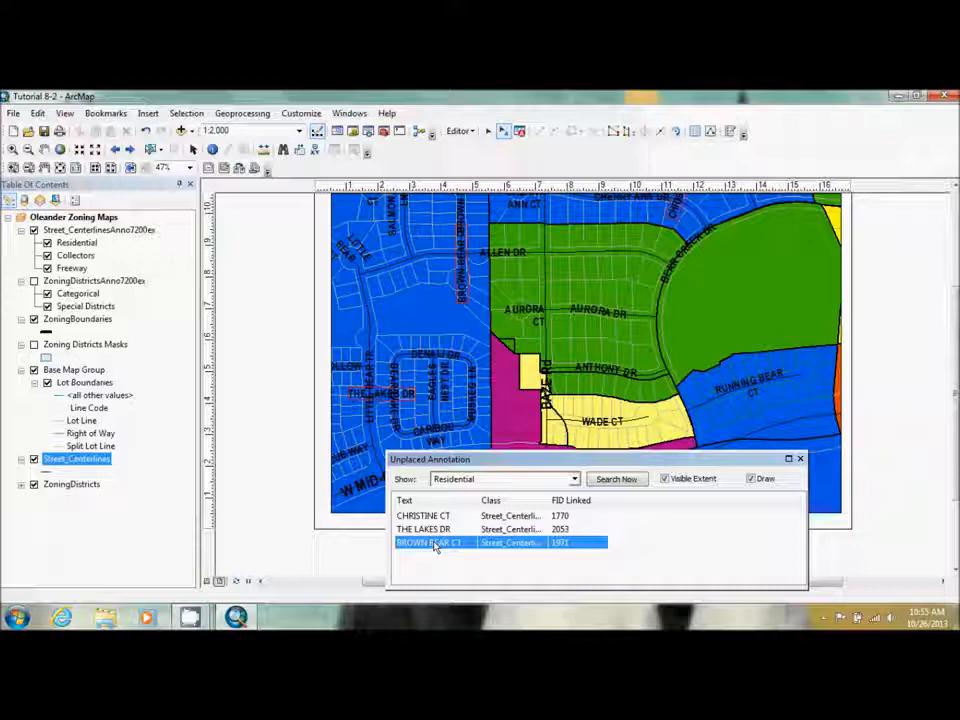
right_click(435, 545)
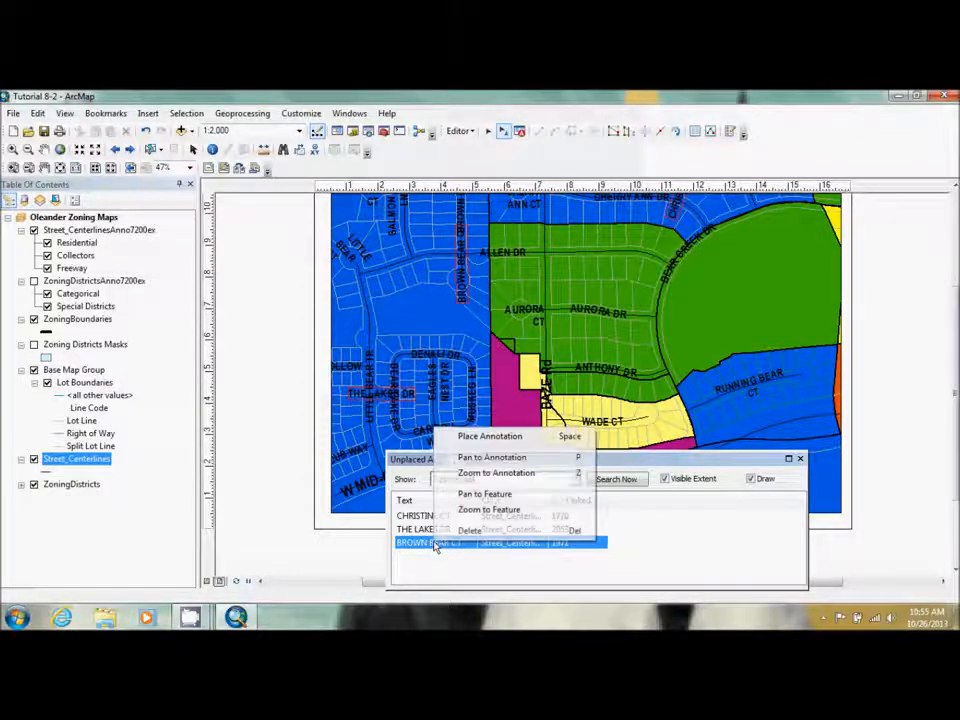
left_click(502, 439)
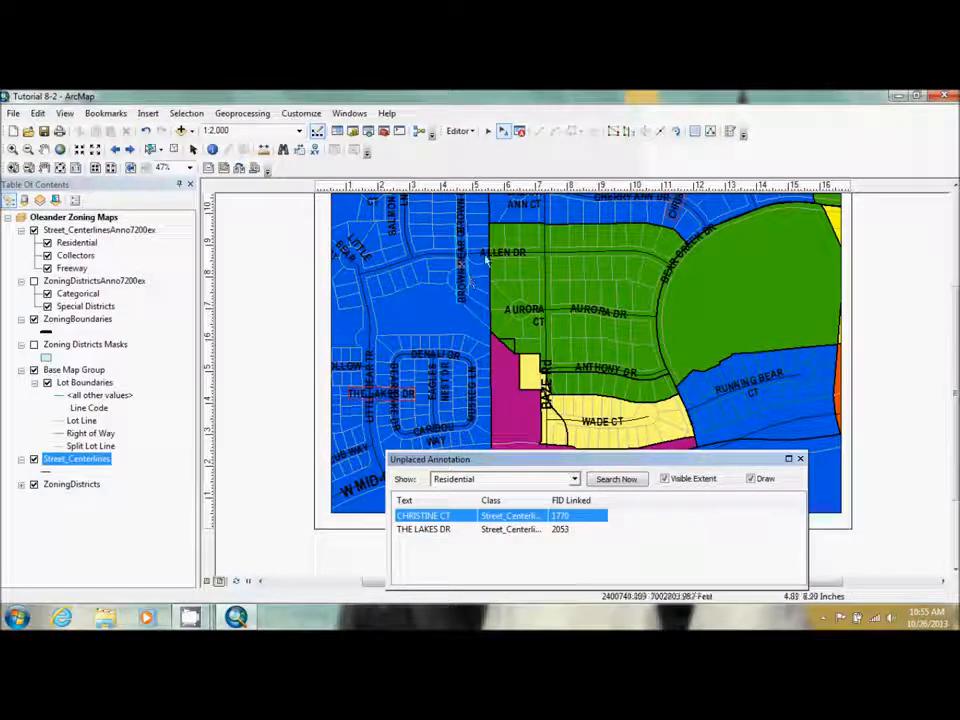
Step: Shorten the text string of the placed BROWN BEAR CT annotation to CT and move it into the cul-de-sac south of ALLEN DR
left_click(696, 132)
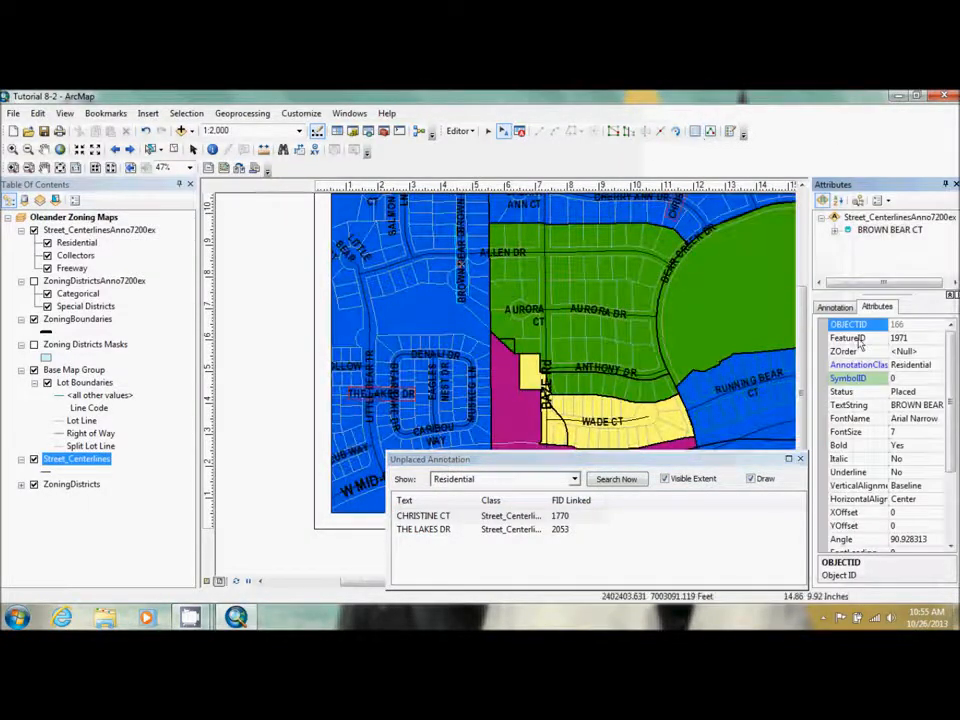
left_click(910, 405)
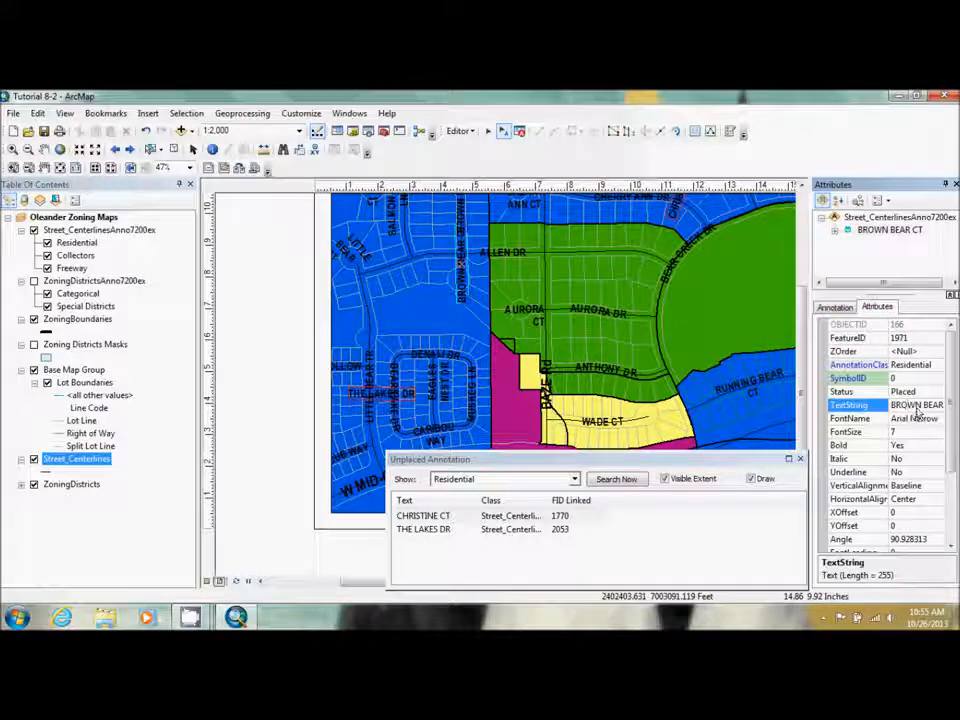
left_click_drag(925, 406, 943, 407)
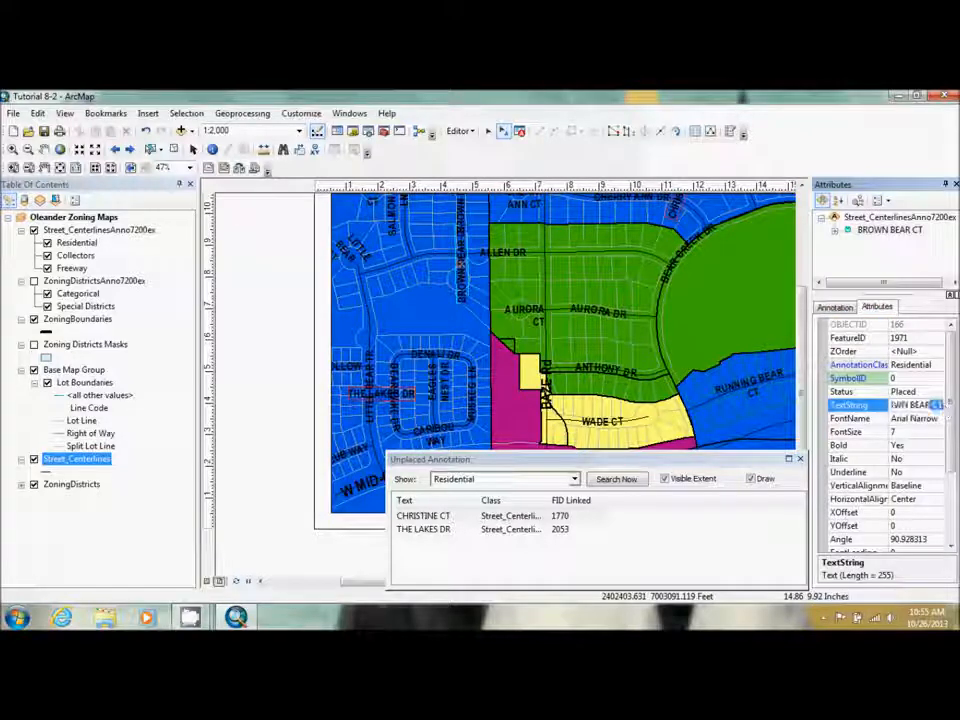
left_click(933, 406)
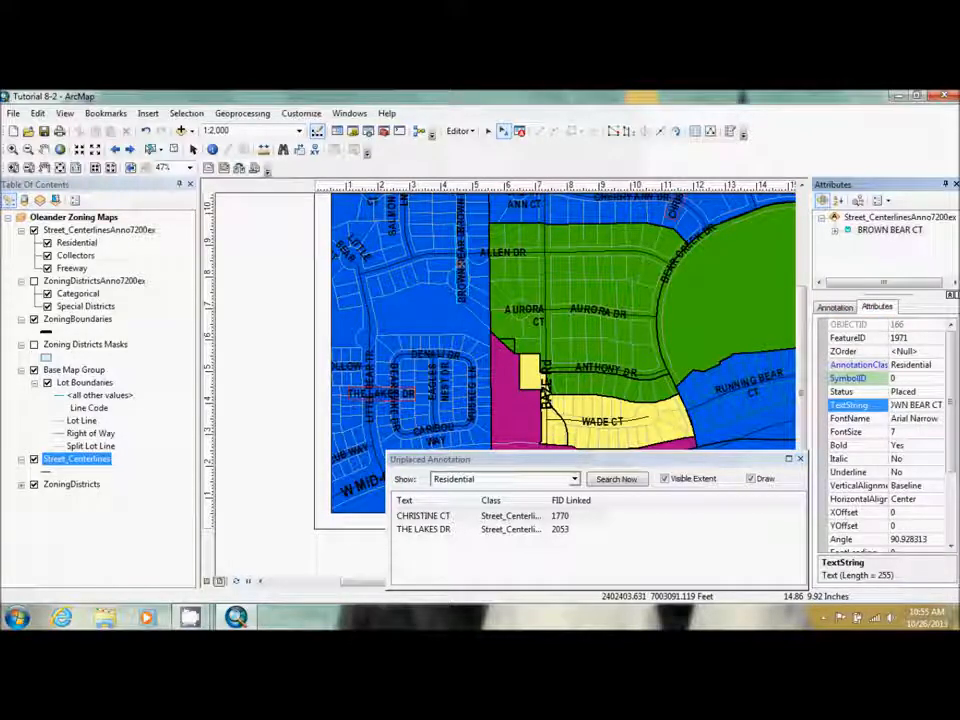
key("BackSpace")
key("BackSpace")
key("BackSpace")
key("BackSpace")
key("BackSpace")
key("BackSpace")
key("BackSpace")
key("BackSpace")
key("BackSpace")
key("BackSpace")
key("BackSpace")
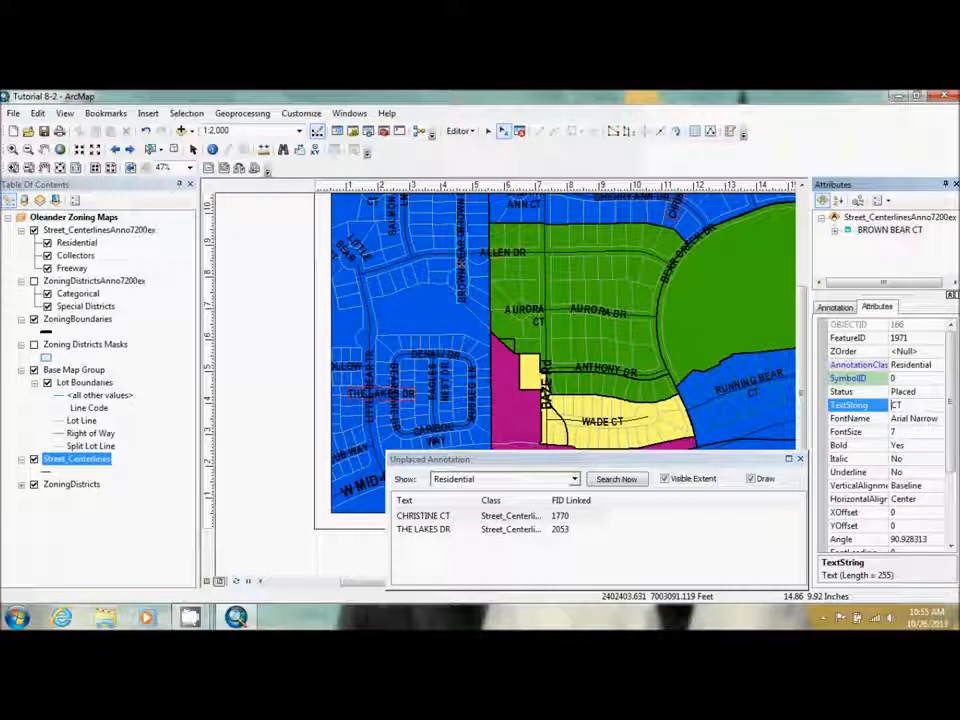
left_click(921, 432)
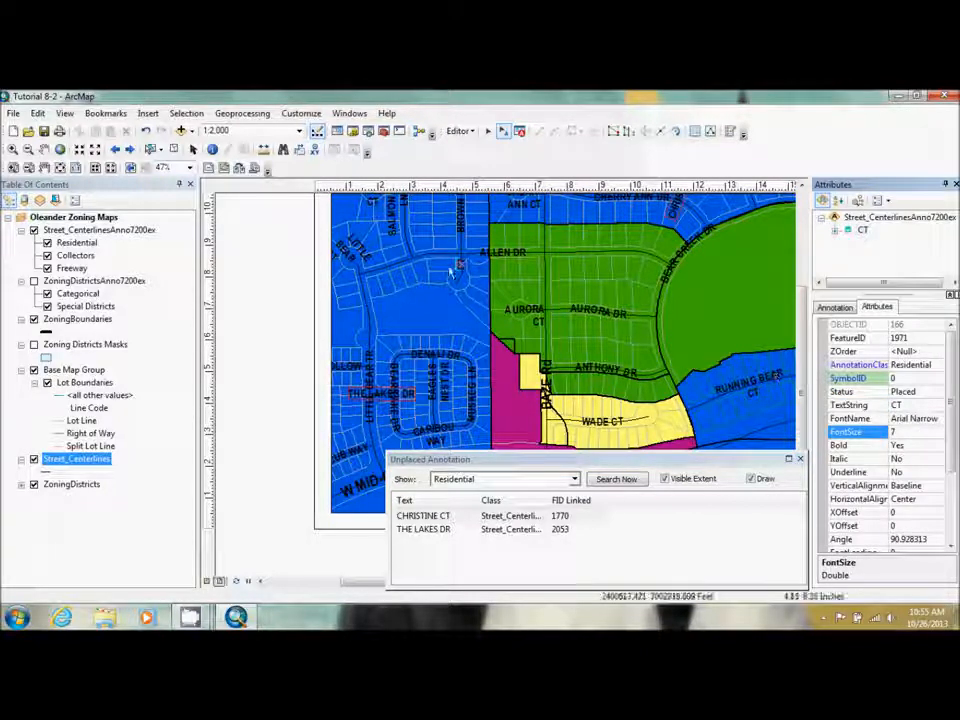
left_click_drag(462, 269, 462, 282)
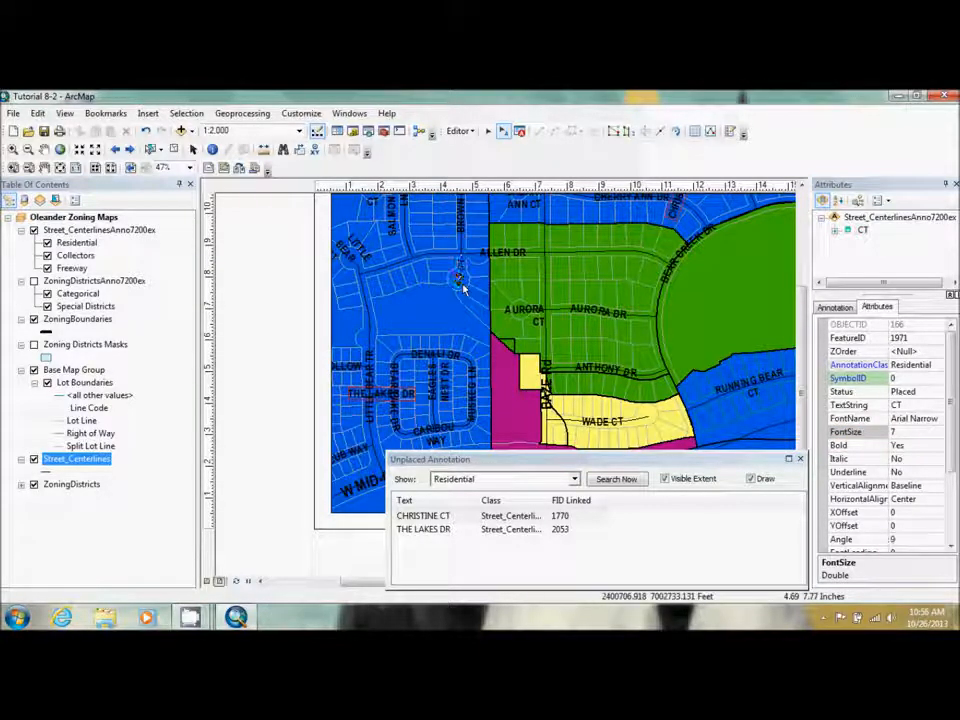
left_click(435, 326)
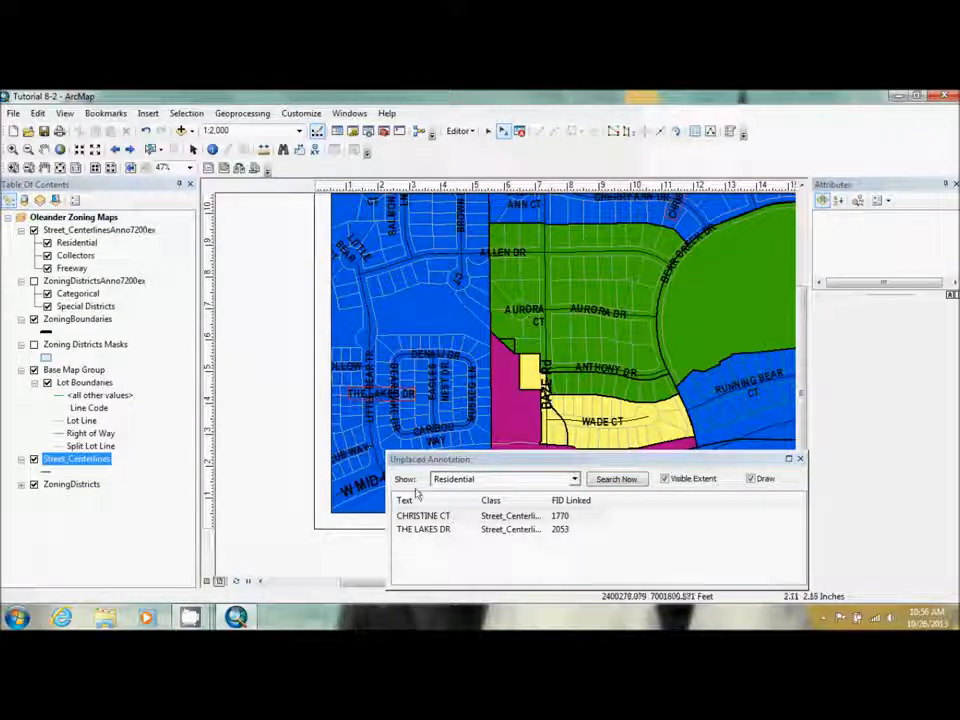
Step: Place the THE LAKES DR annotation from the list of unplaced residential annotation
left_click(433, 531)
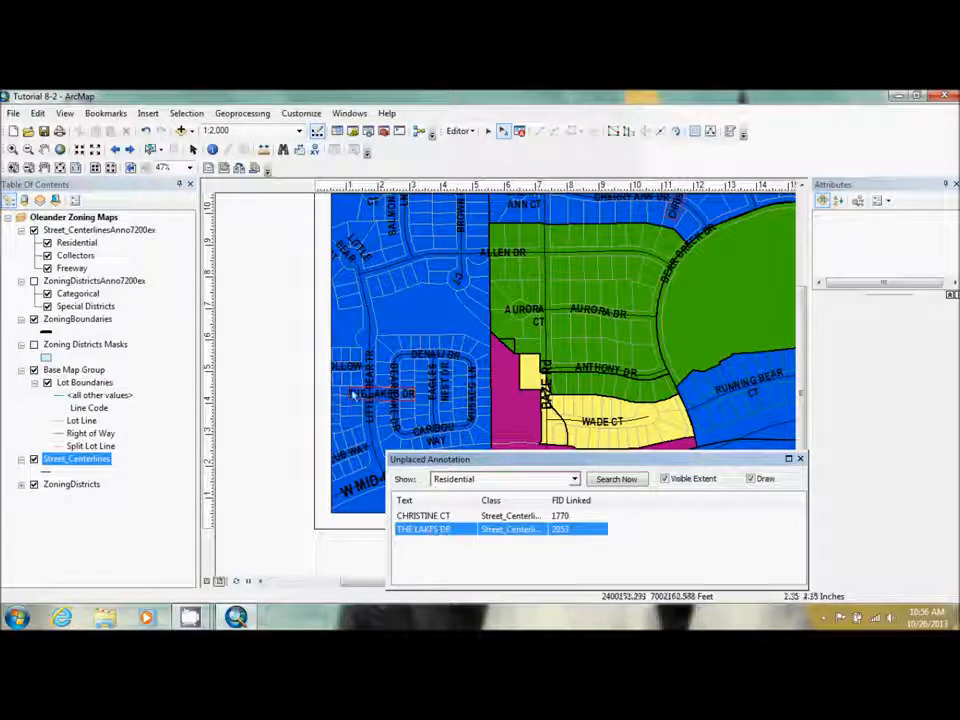
right_click(424, 533)
left_click(477, 428)
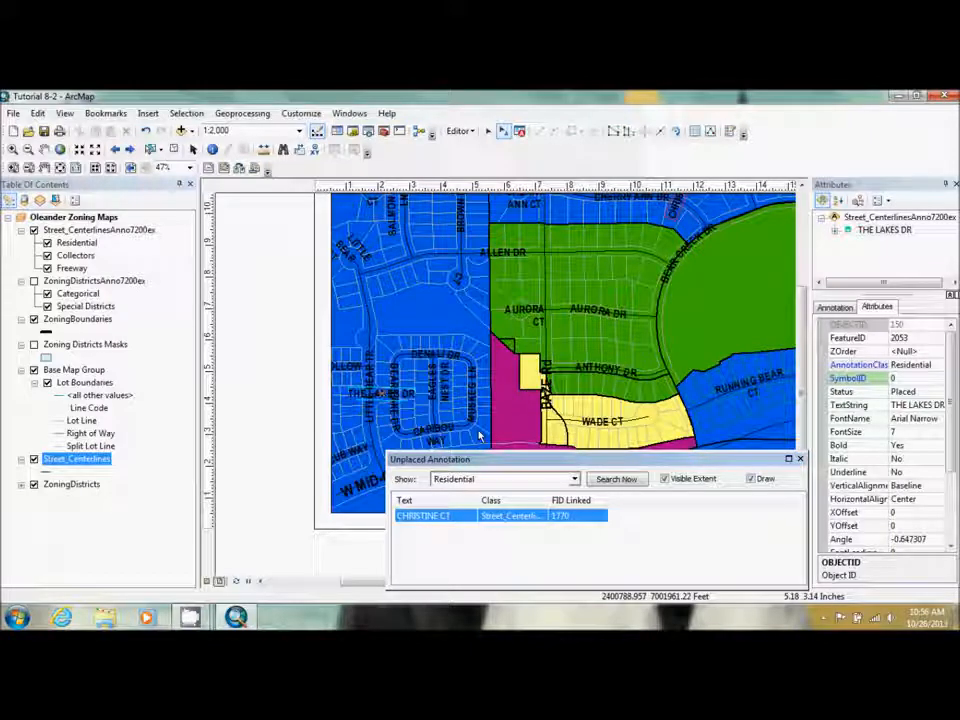
Step: Turn off Follow Feature Mode for the THE LAKES DR annotation and move it into the open area north of DENALI DR
right_click(384, 397)
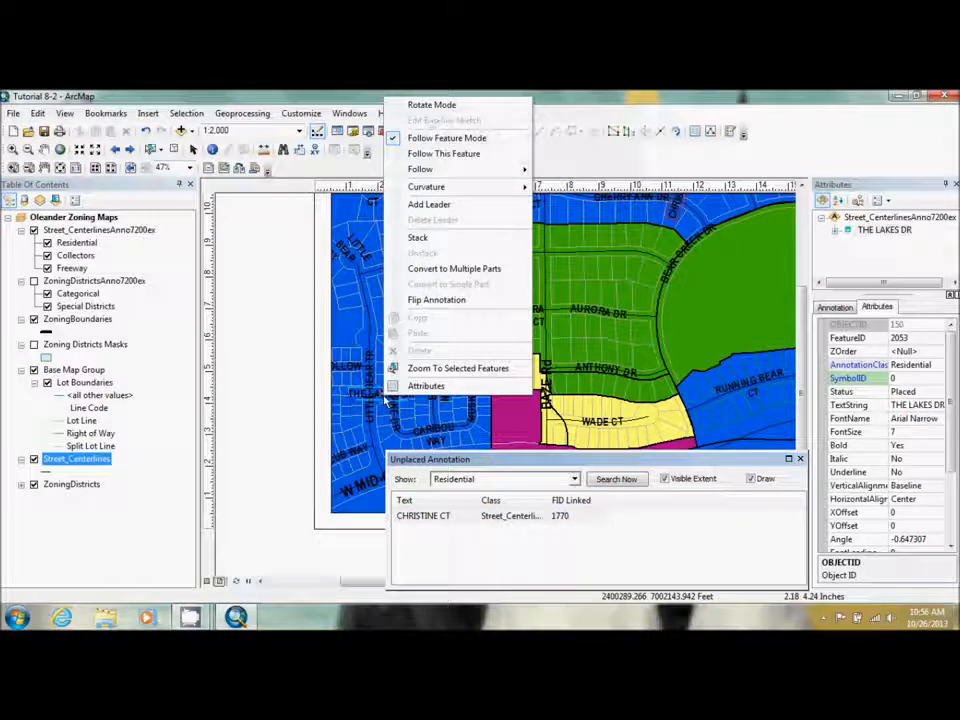
left_click(450, 139)
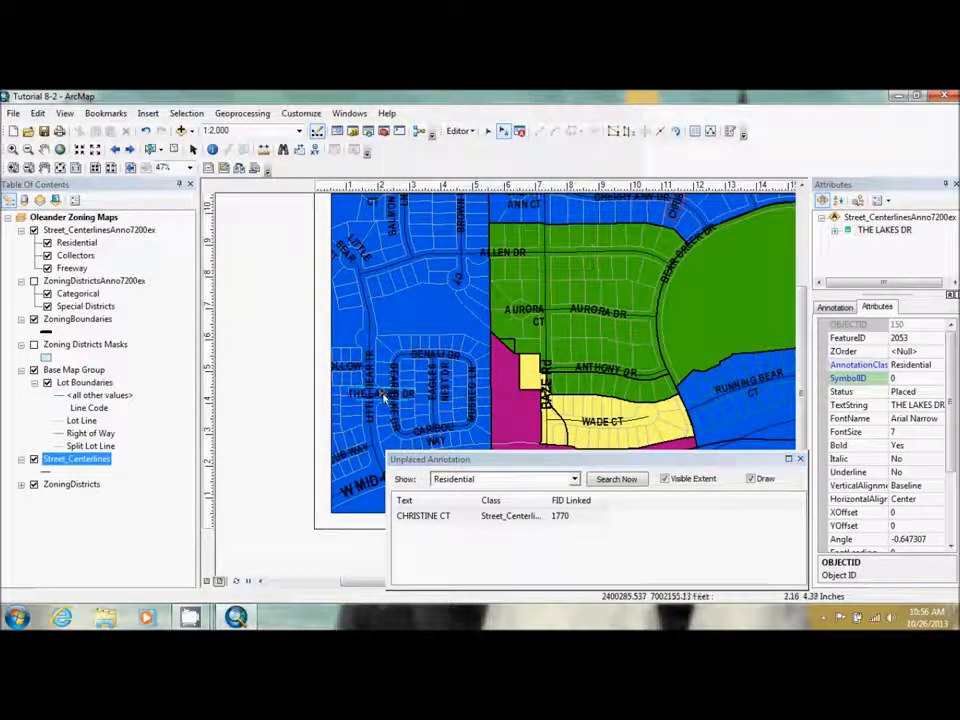
mouse_move(383, 397)
left_mouse_down()
mouse_move(405, 345)
mouse_move(420, 335)
left_mouse_up()
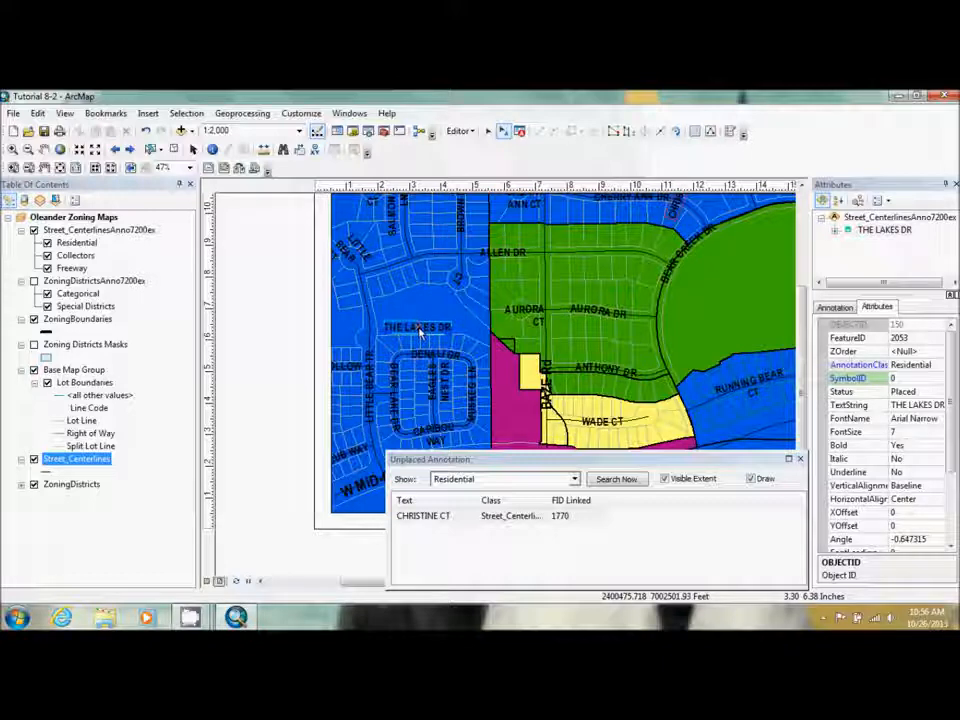
Step: Add a leader to the THE LAKES DR annotation and clear the selection
right_click(420, 333)
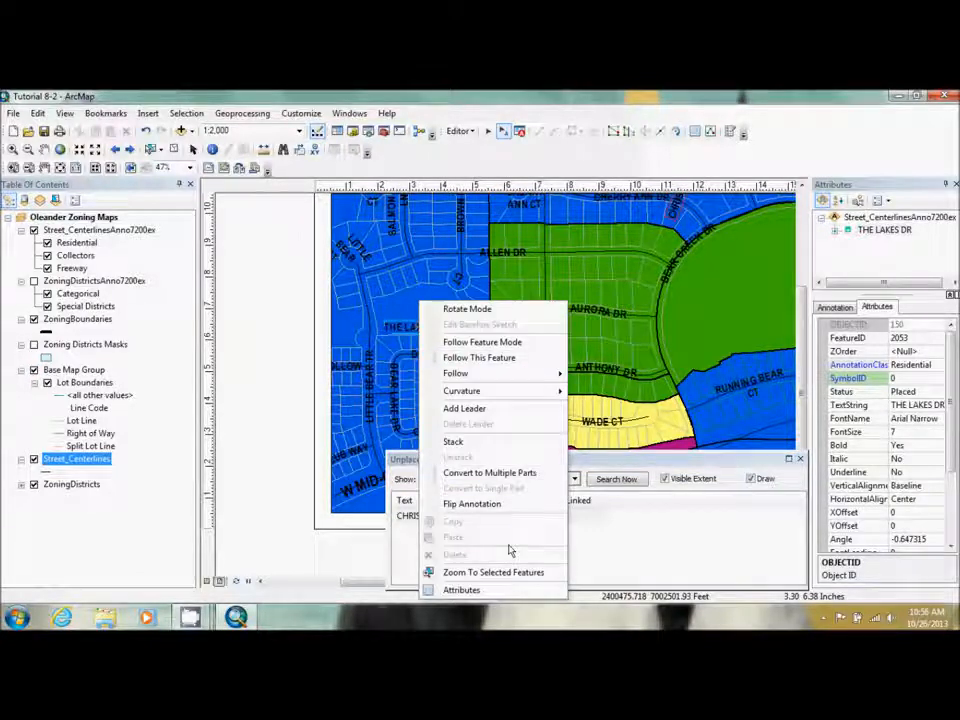
left_click(514, 408)
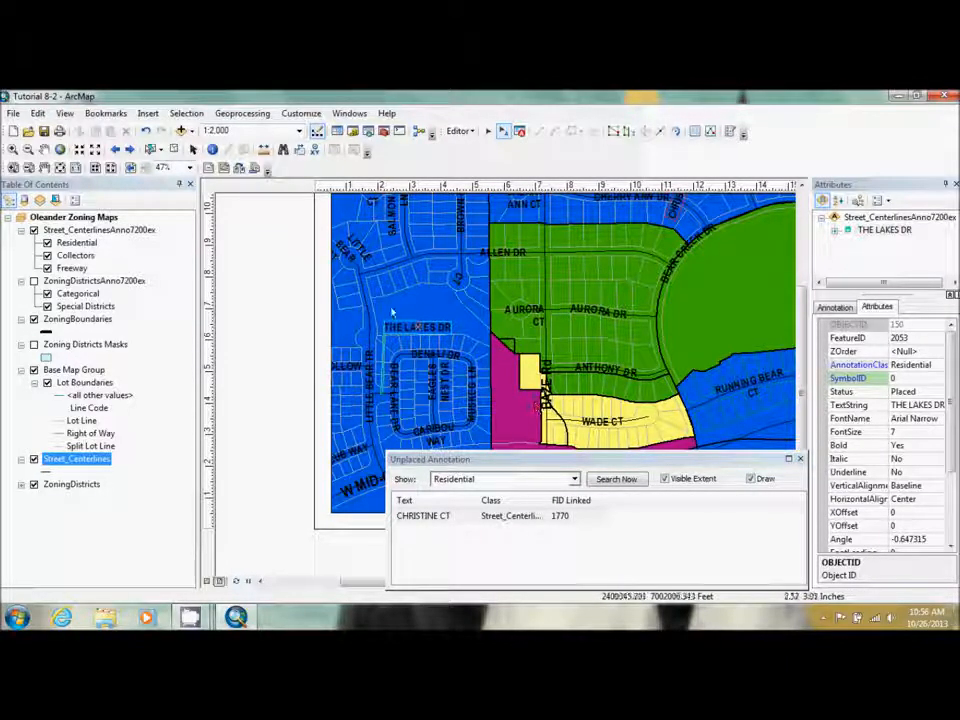
left_click(175, 151)
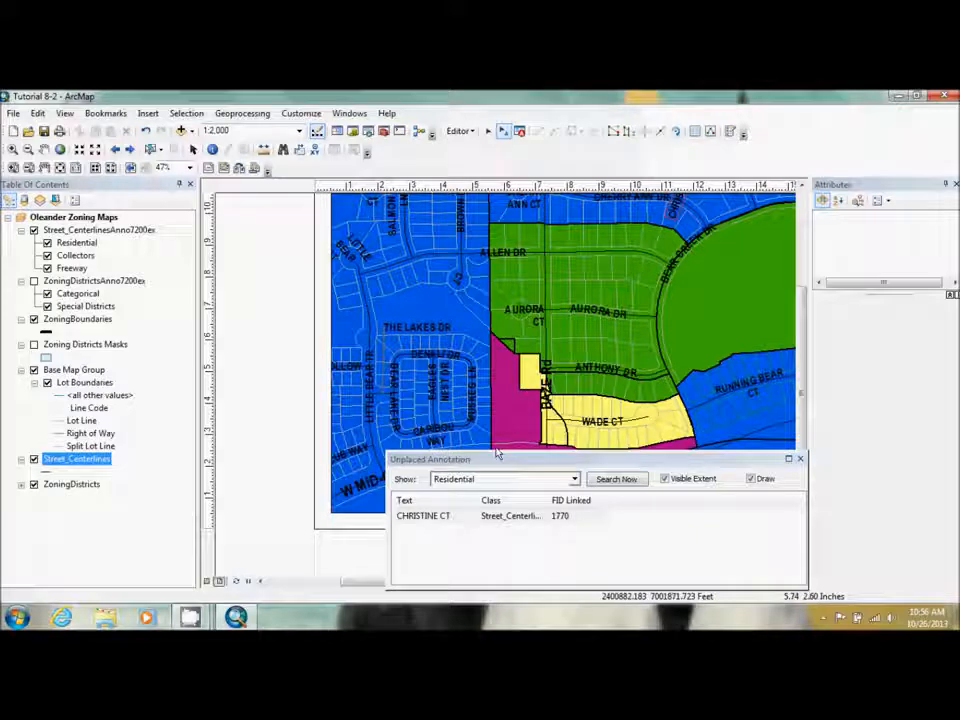
Step: Open the leader properties of THE LAKES DR annotation from its annotation attributes
left_click(386, 372)
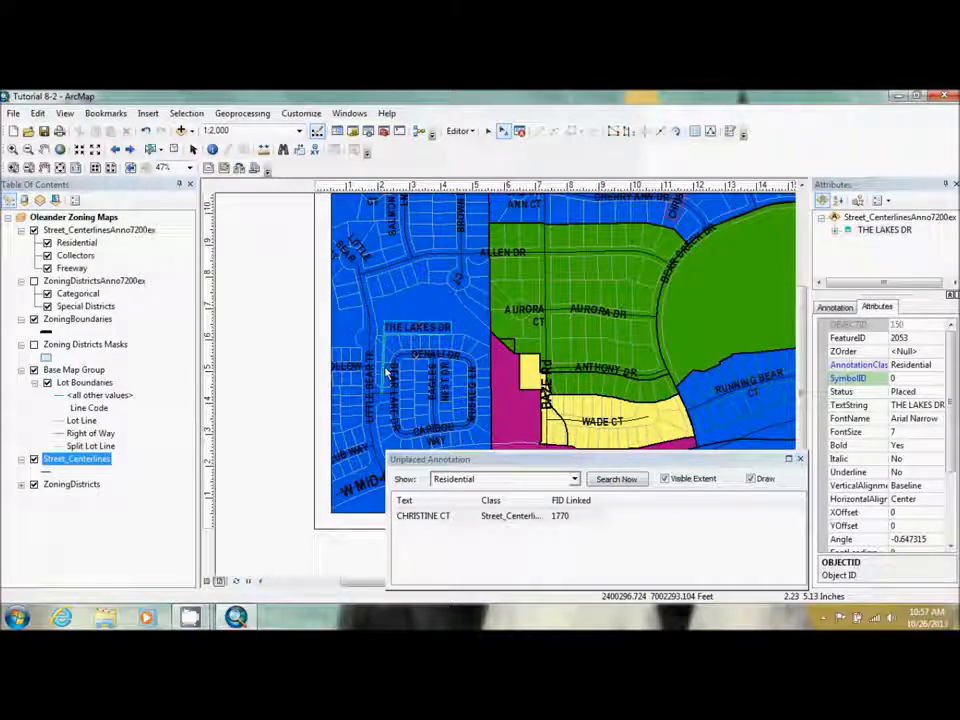
right_click(386, 374)
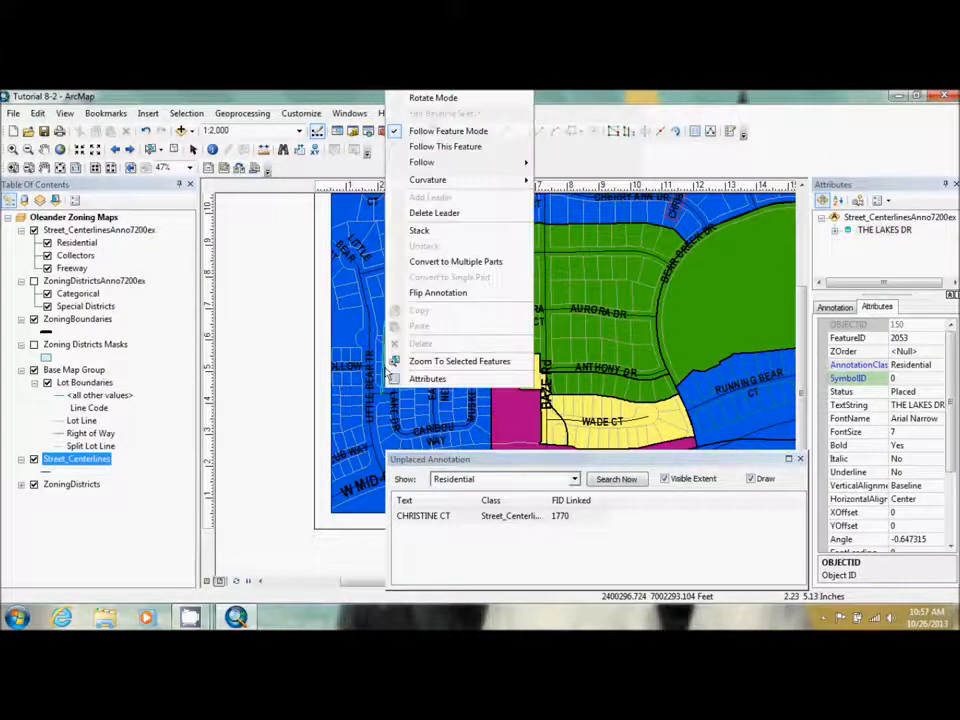
left_click(411, 379)
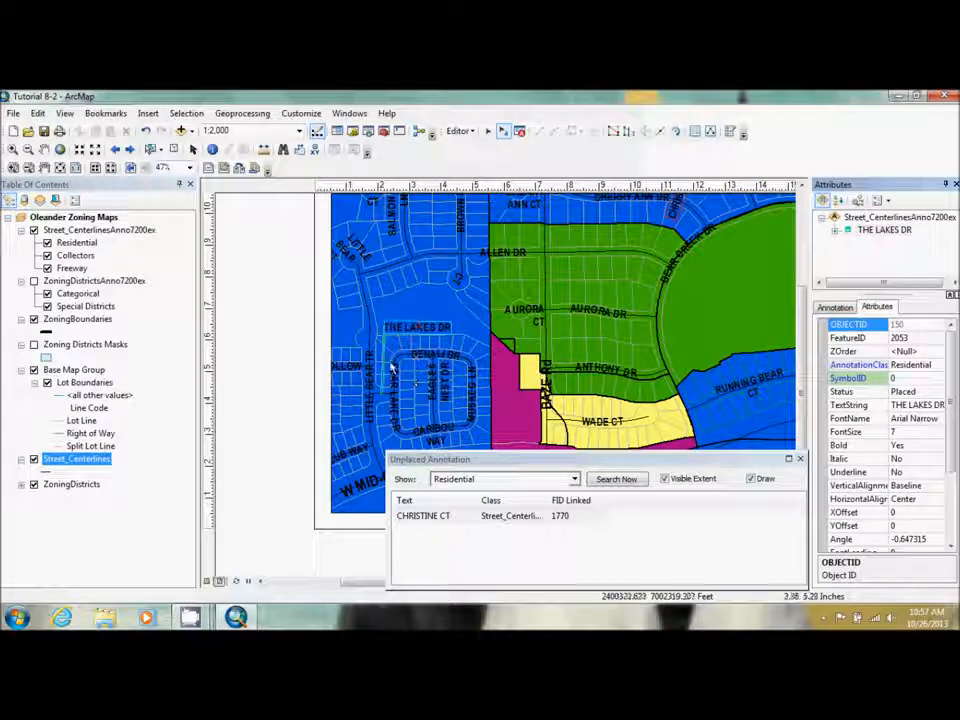
mouse_move(953, 373)
left_mouse_down()
mouse_move(956, 439)
mouse_move(956, 360)
left_mouse_up()
left_click(847, 310)
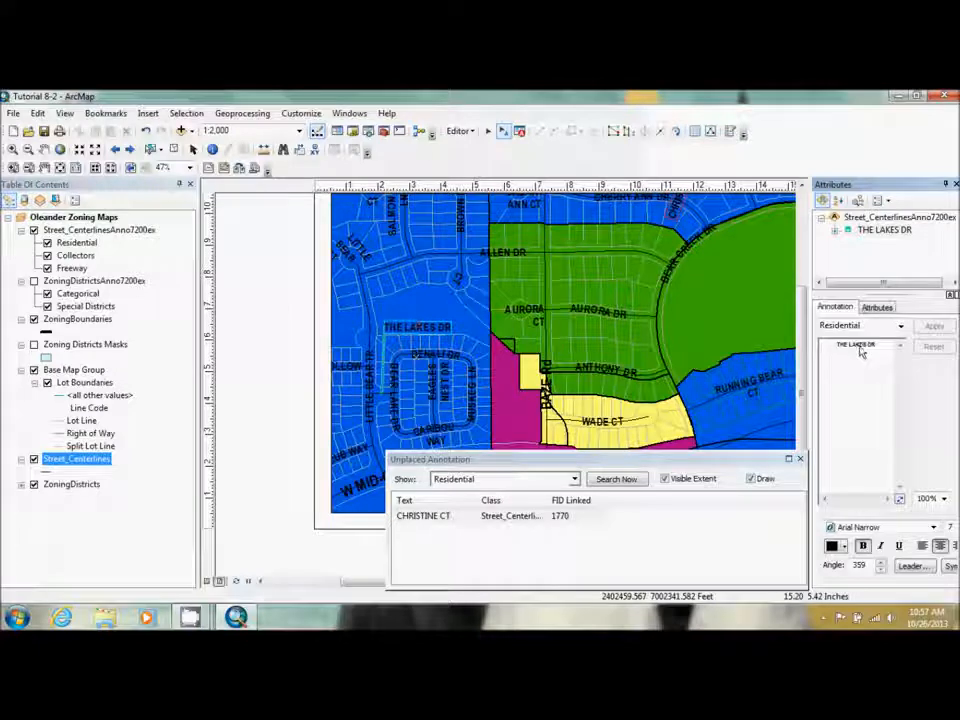
left_click(911, 566)
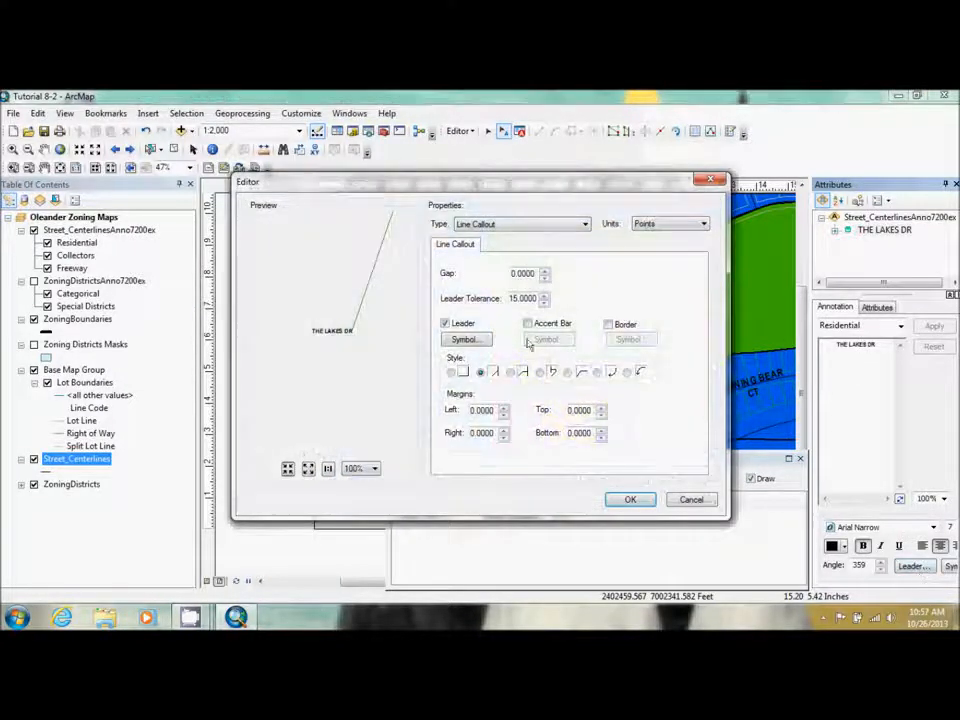
Step: Color the leader line of THE LAKES DR annotation red, apply the change and clear the selection
left_click(466, 339)
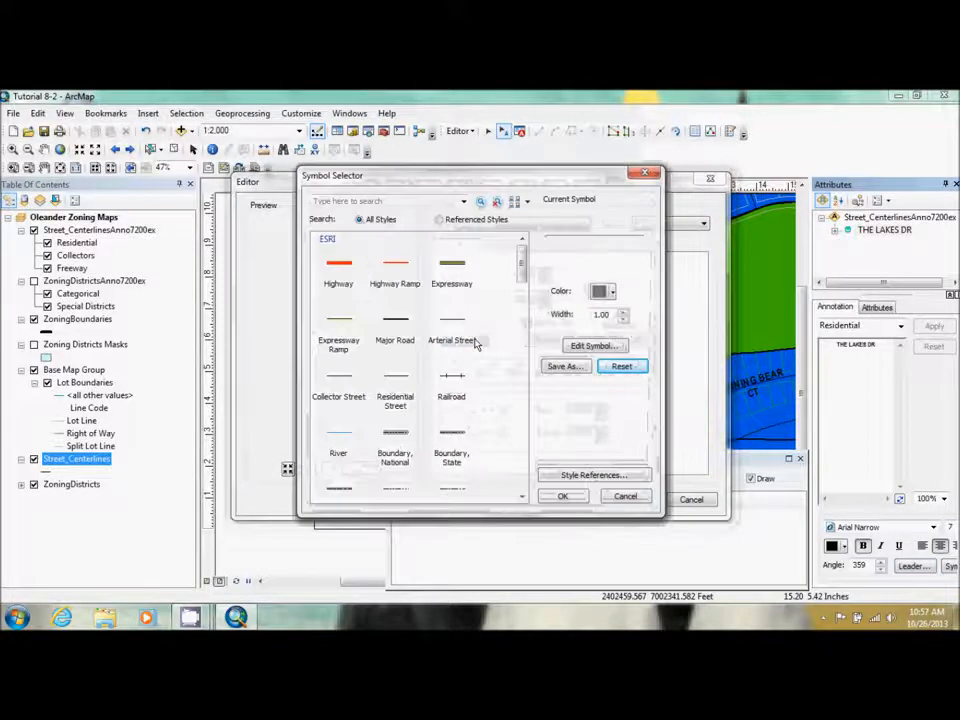
left_click(644, 174)
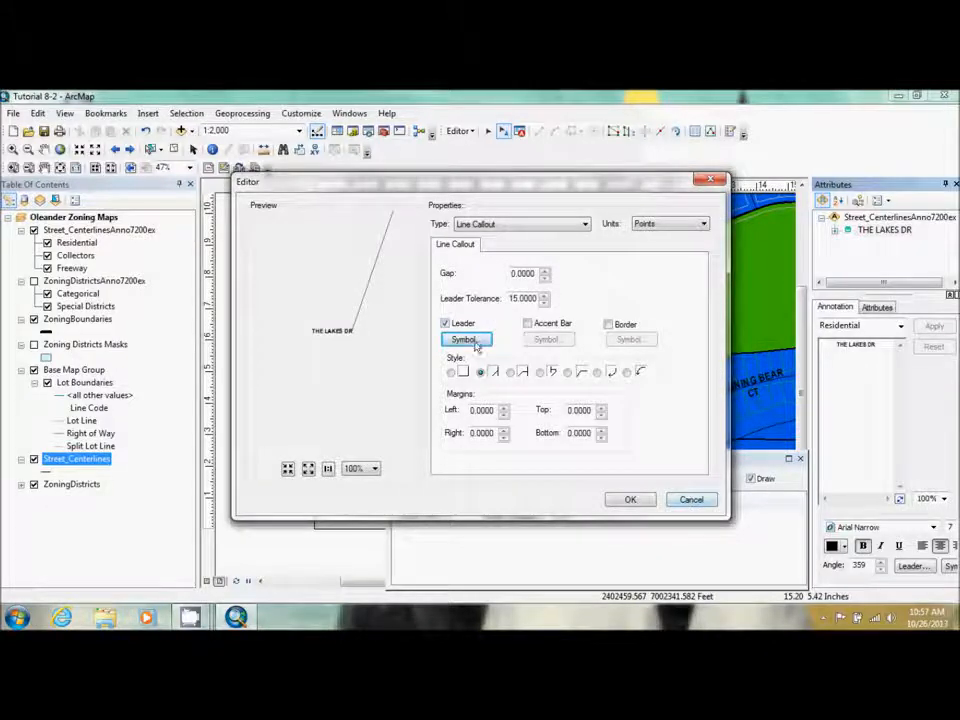
left_click(466, 339)
left_click(613, 292)
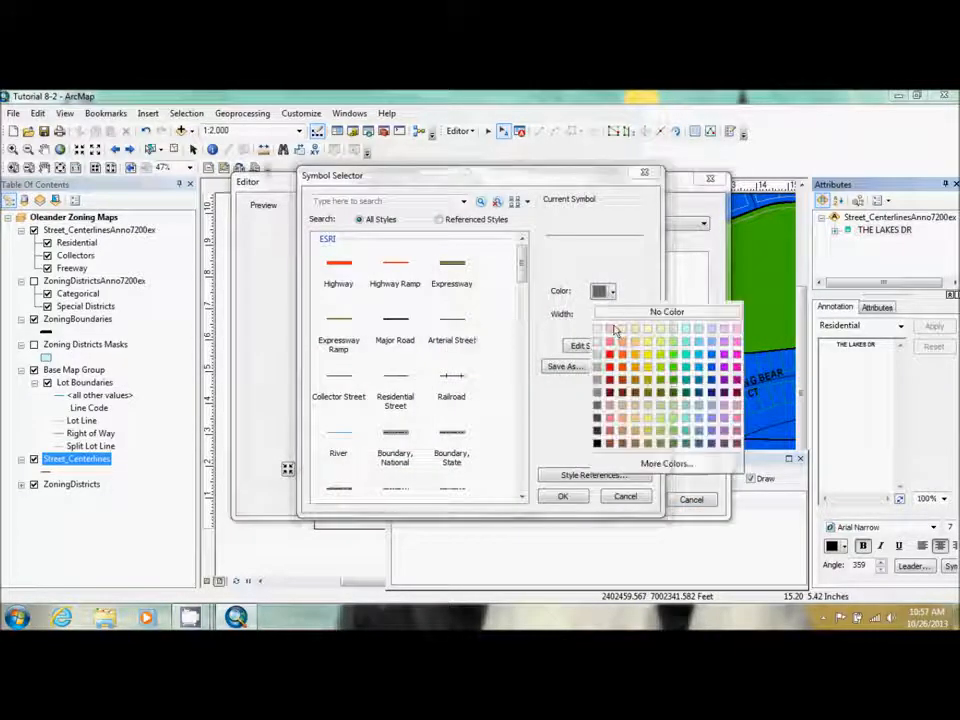
left_click(613, 358)
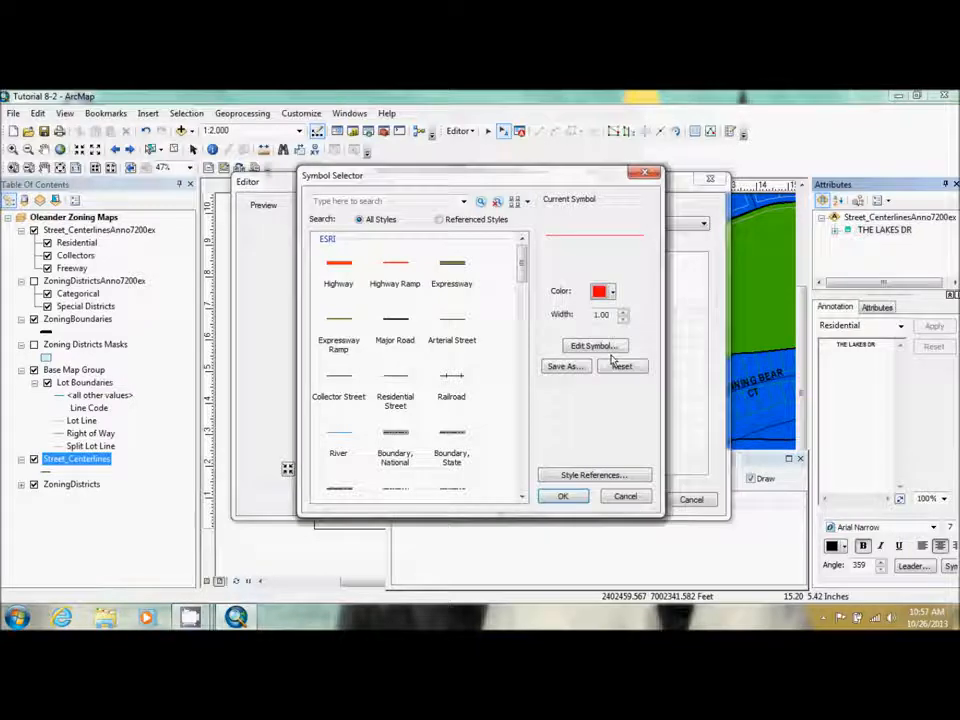
left_click(562, 497)
left_click(632, 499)
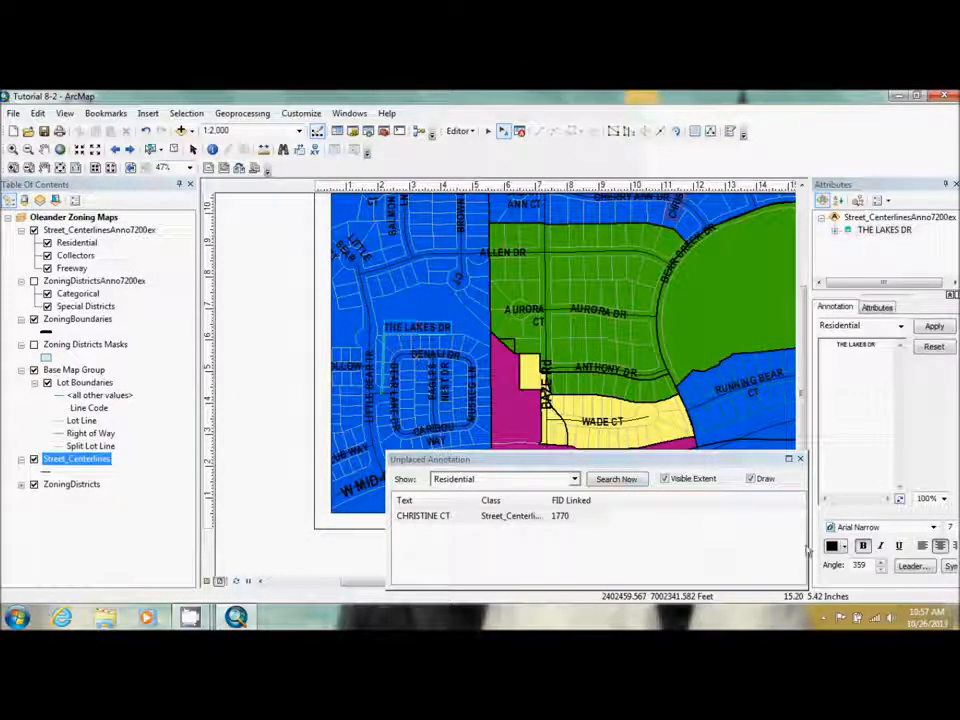
left_click(176, 150)
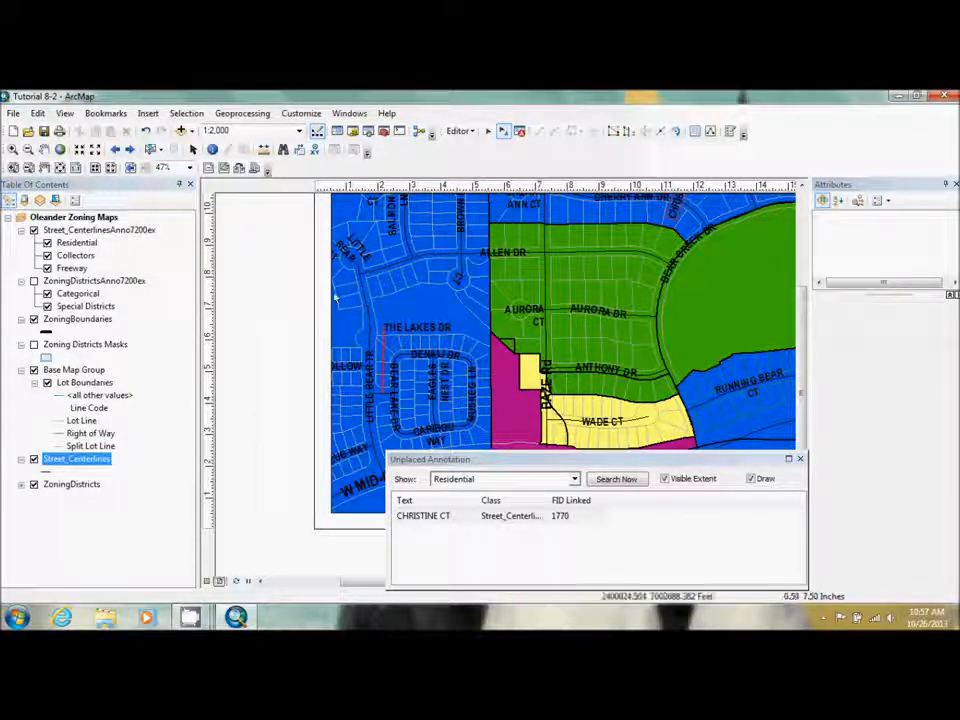
Step: Turn off drawing of unplaced annotation and close the Unplaced Annotation window
left_click(407, 328)
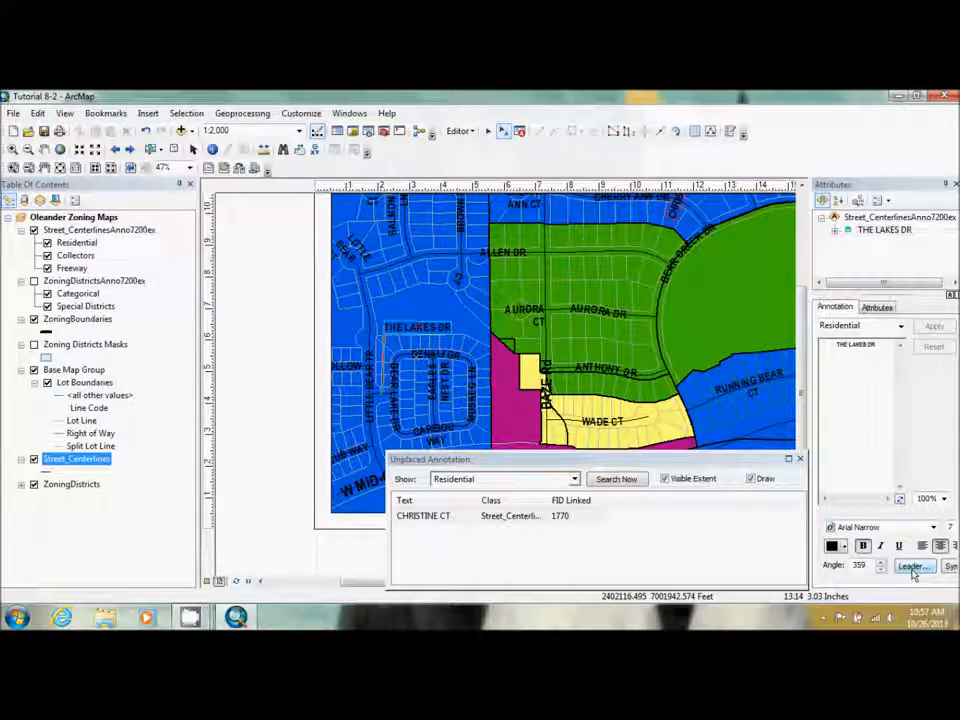
left_click(751, 479)
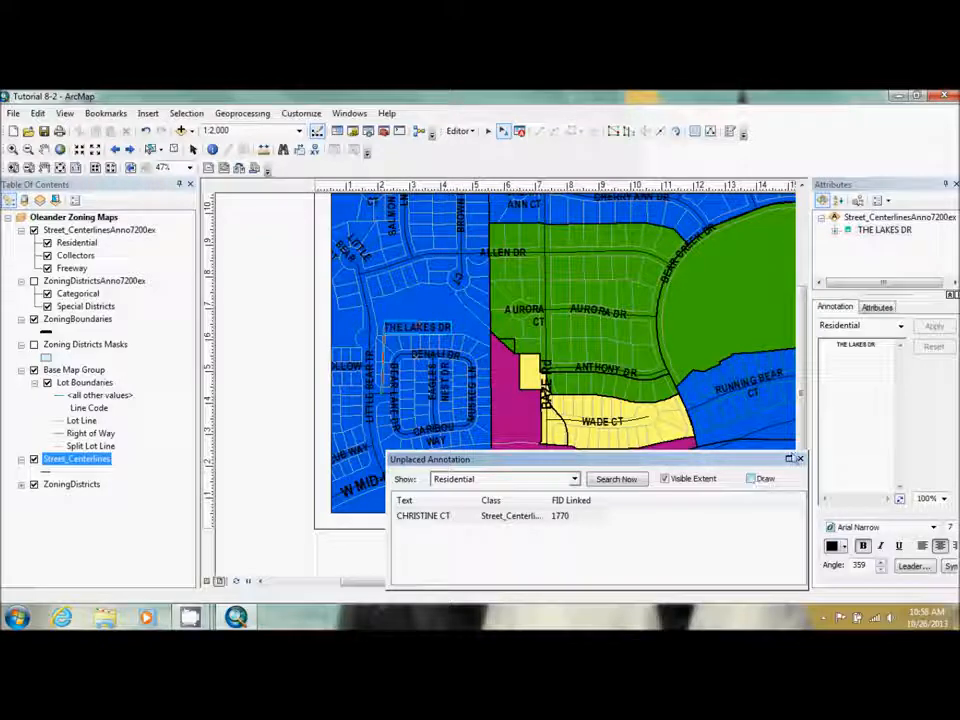
left_click(800, 460)
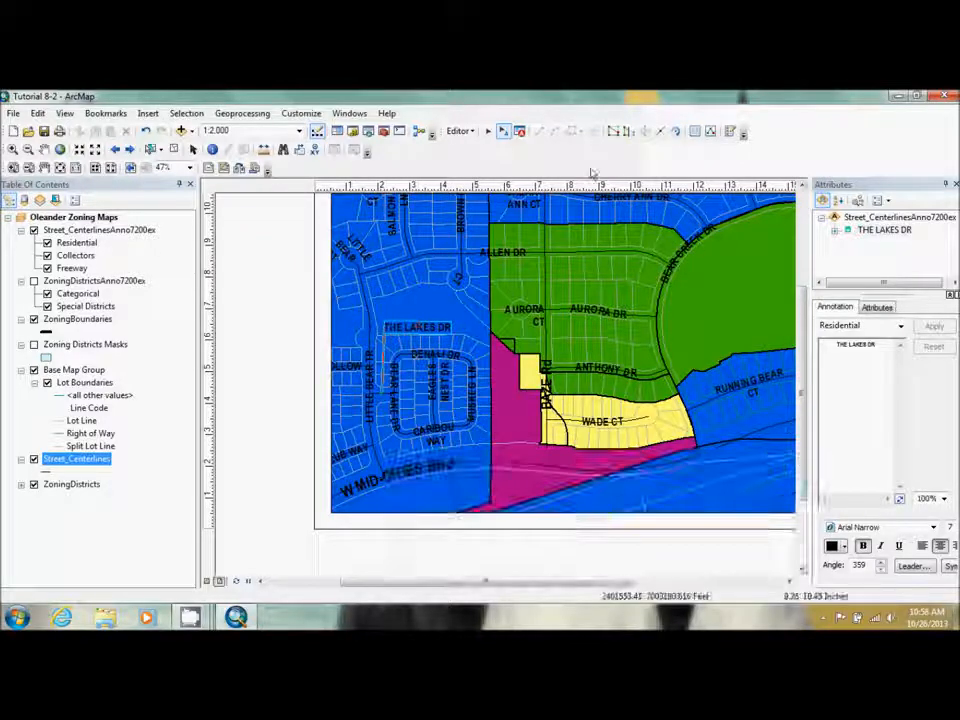
Step: Stop the edit session and save the annotation edits
left_click(460, 131)
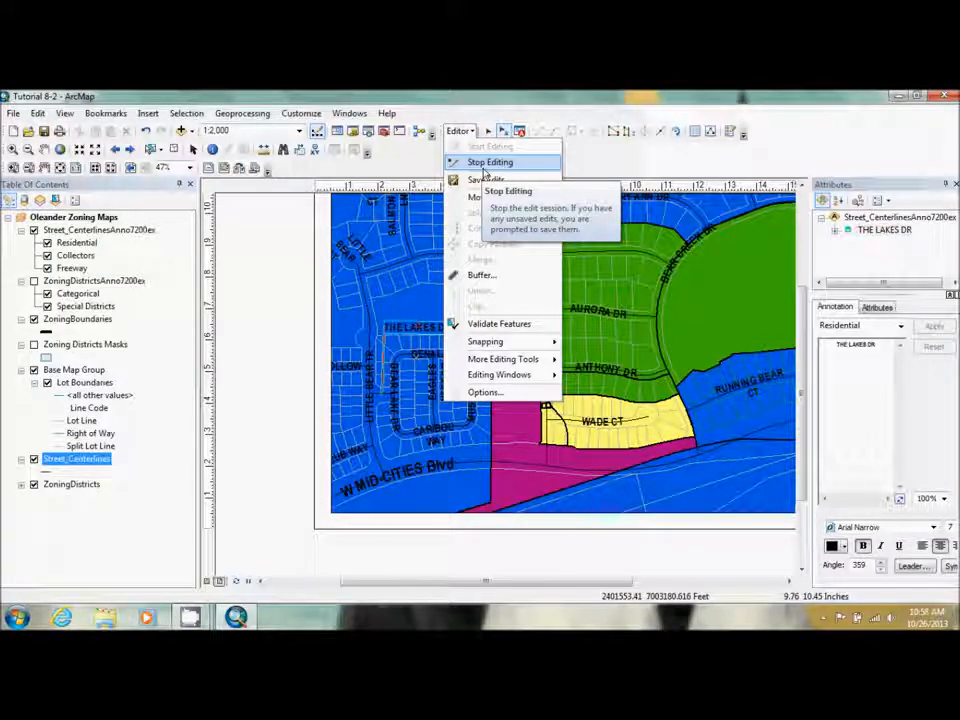
left_click(487, 164)
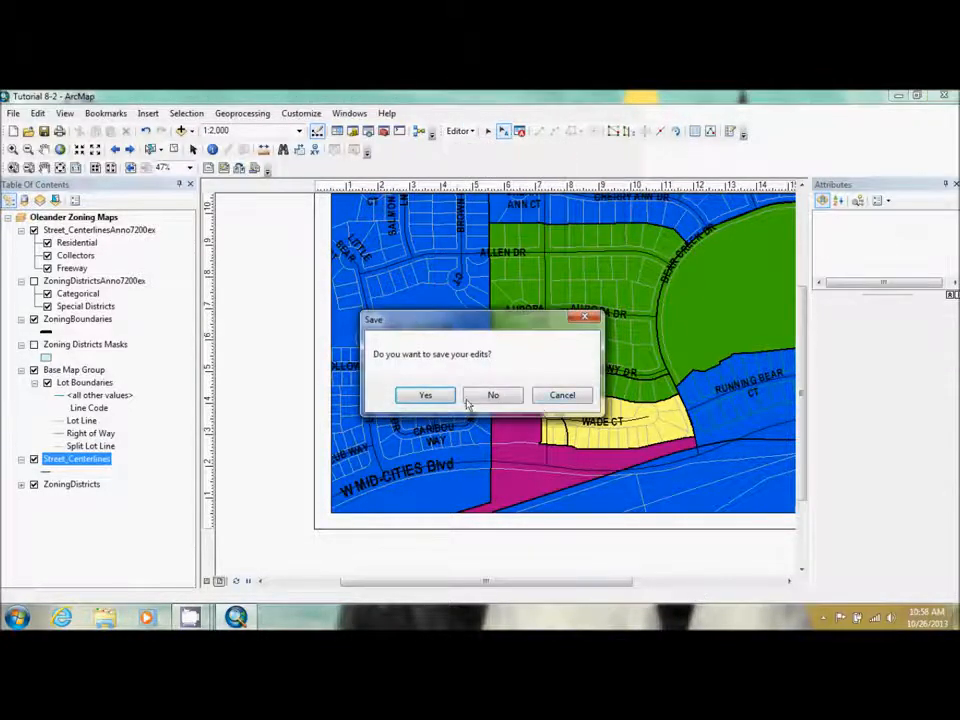
left_click(428, 395)
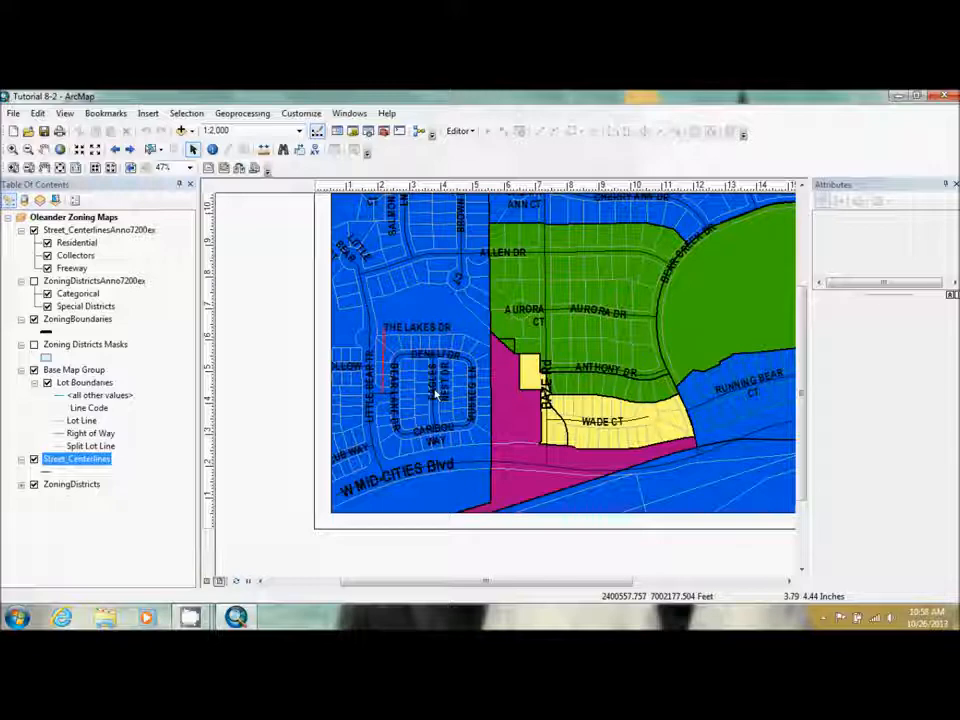
Step: Go to the Street 4 bookmark and start an edit session on the Street_Centerlines layer
left_click(104, 113)
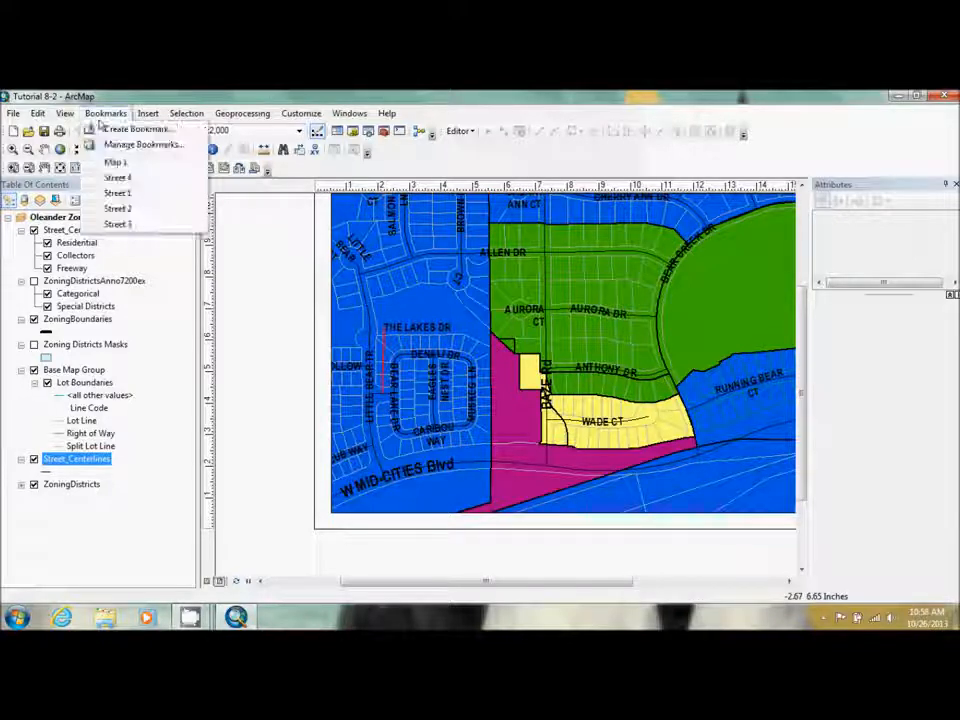
left_click(120, 177)
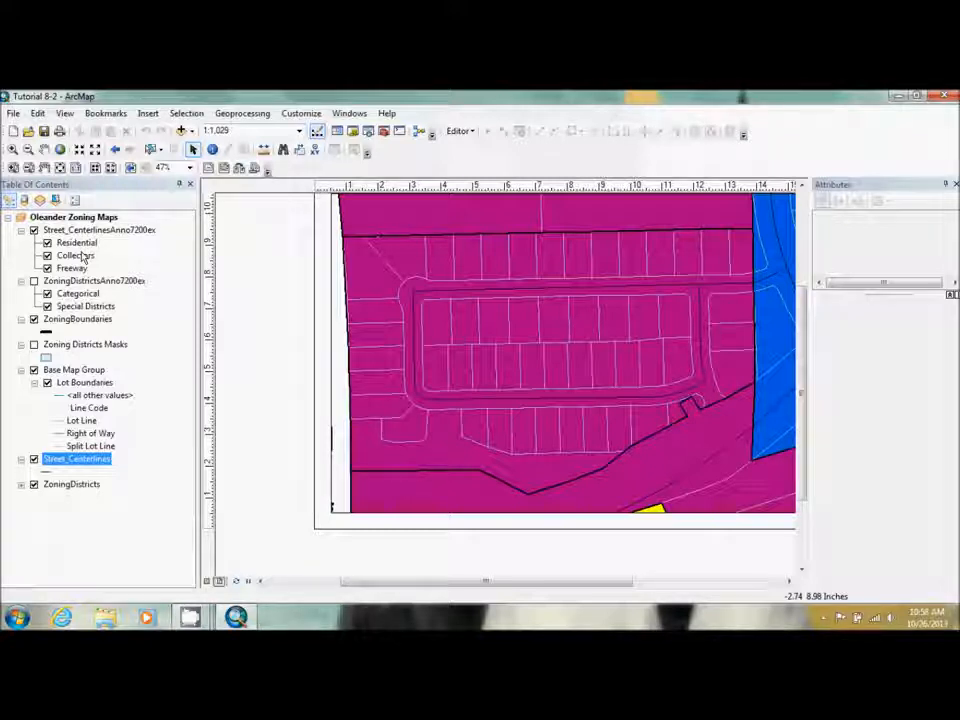
left_click(463, 132)
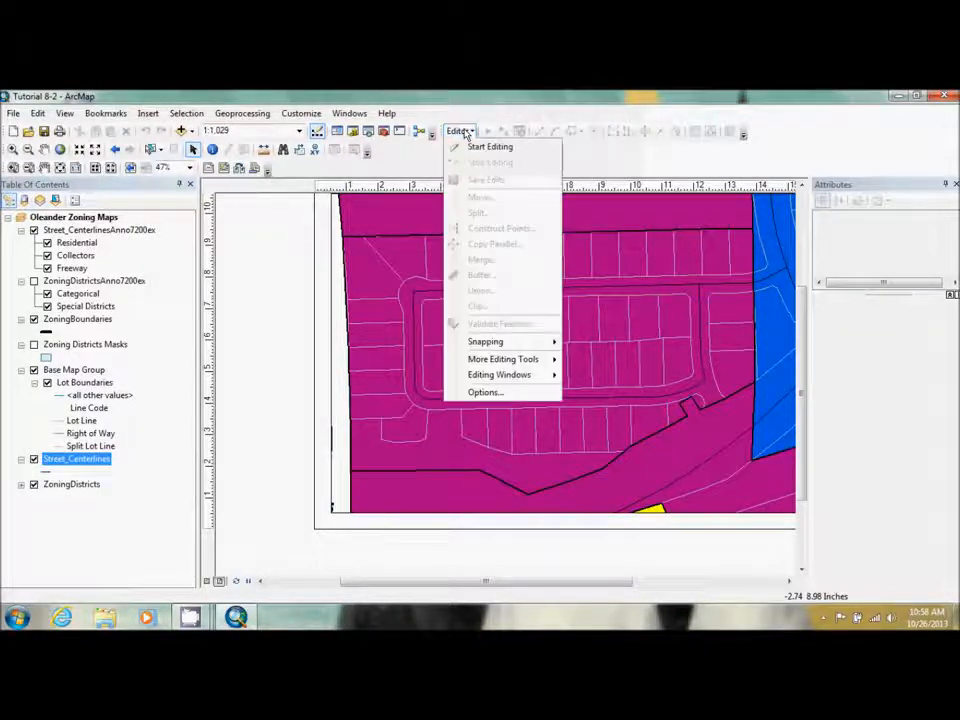
left_click(474, 148)
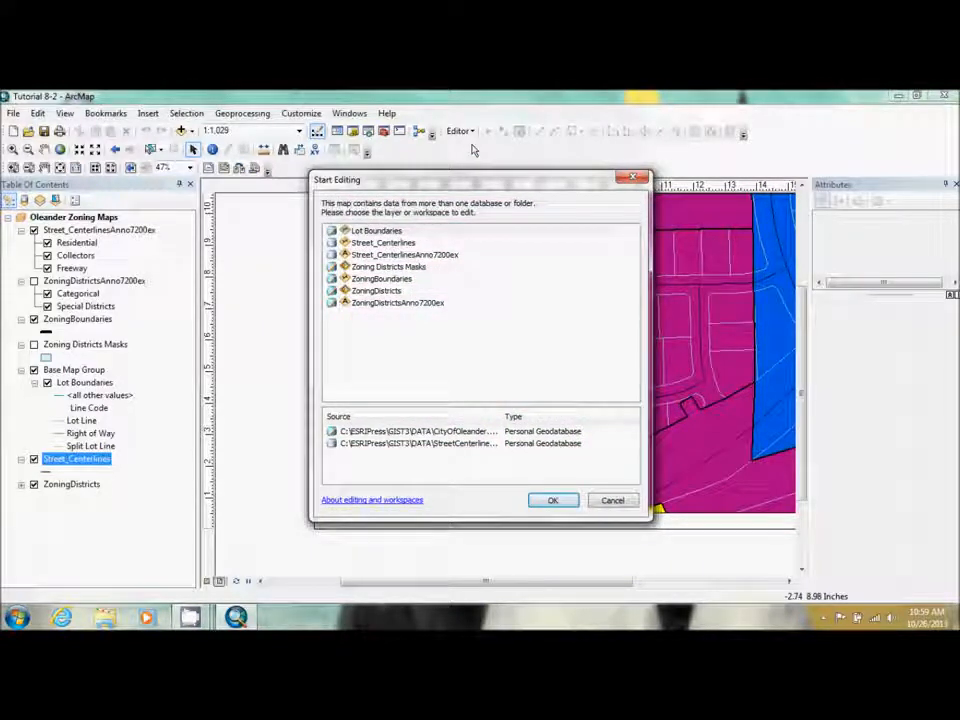
left_click(391, 245)
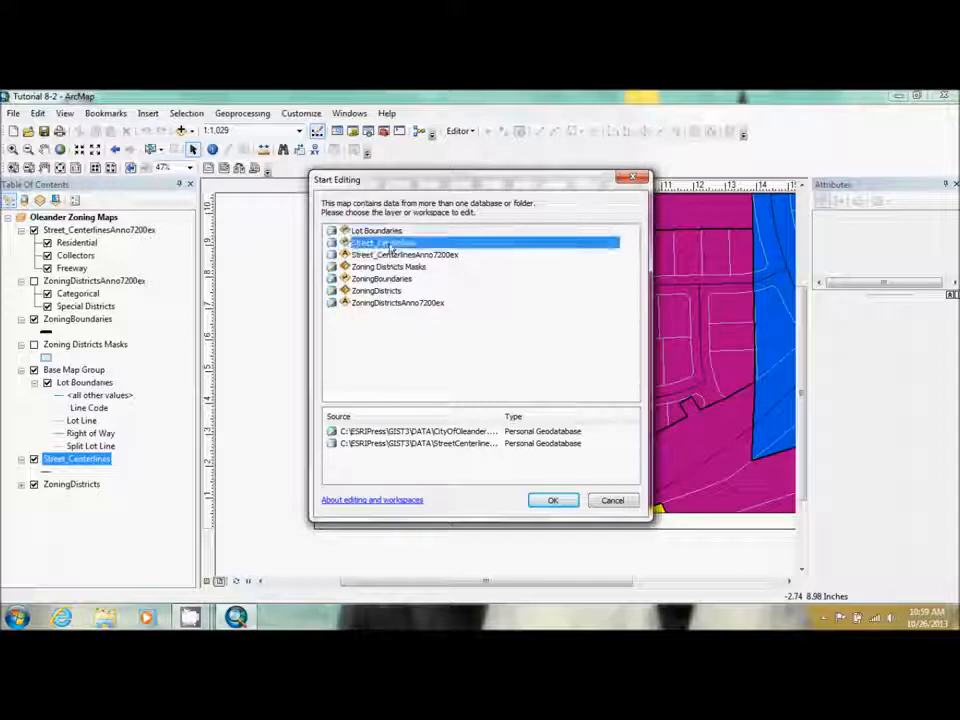
left_click(563, 500)
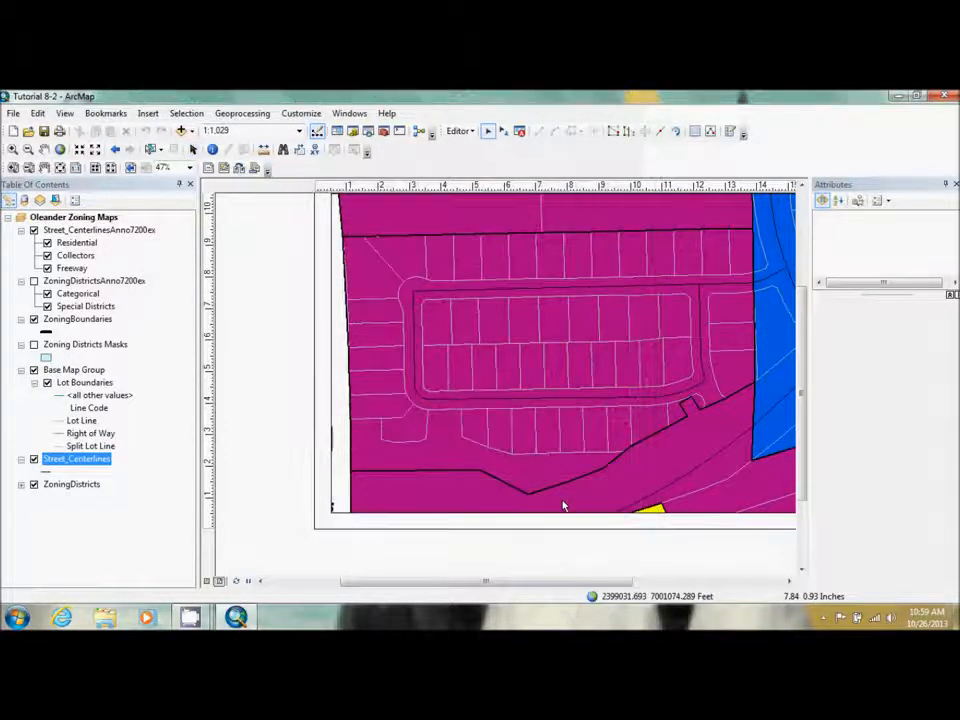
Step: Make Street_Centerlines the only selectable layer
right_click(70, 462)
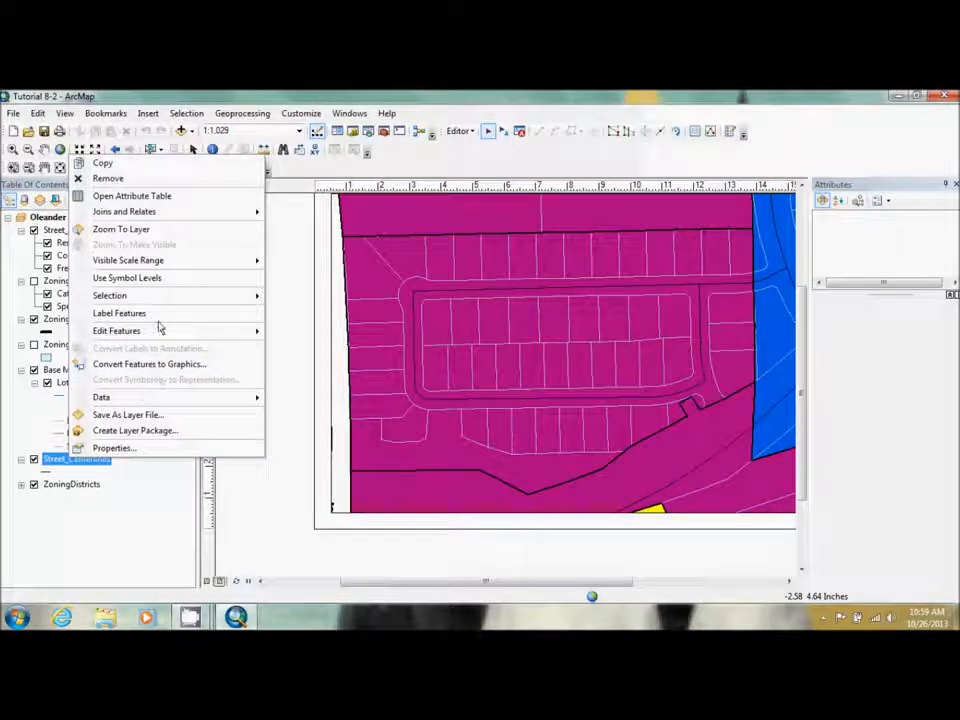
mouse_move(159, 297)
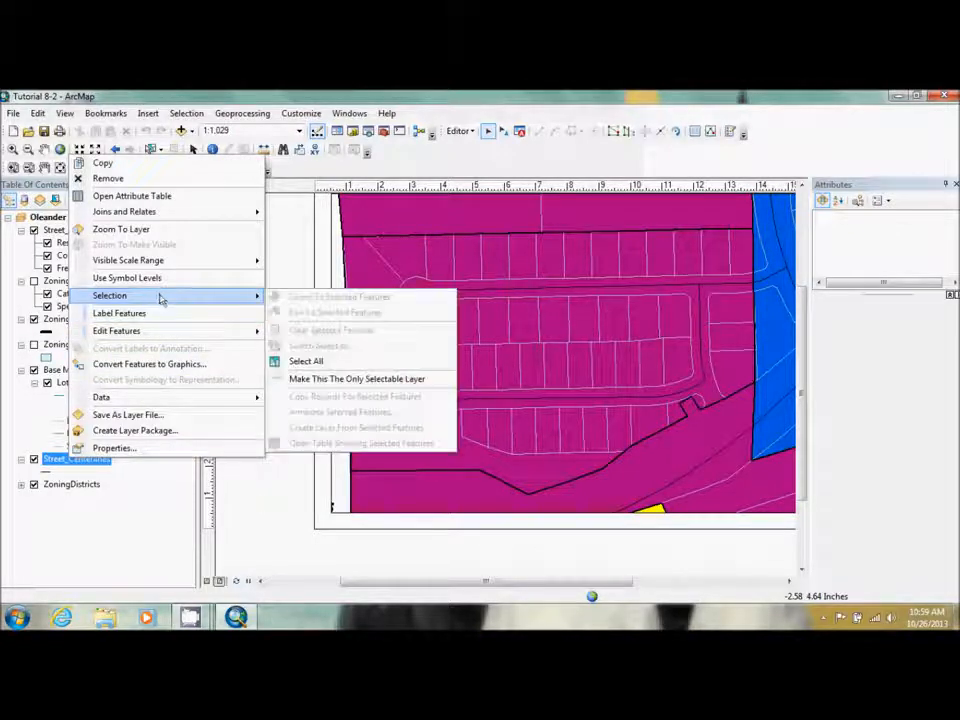
left_click(367, 379)
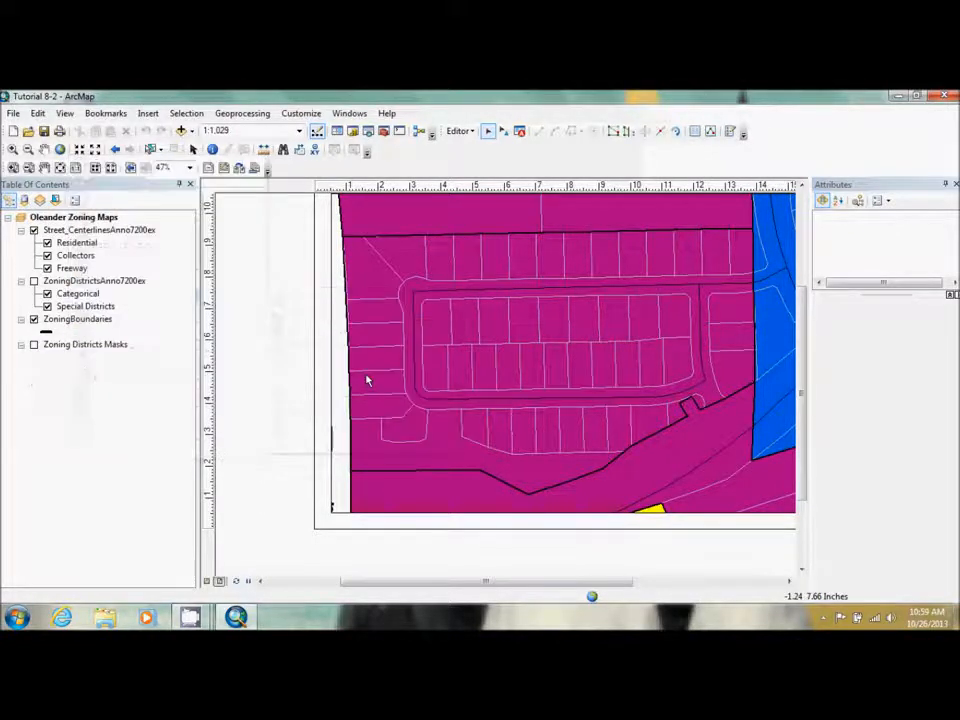
Step: Select all the unlabeled street centerlines around the central block, including the HIGH HAWK segment leading east into the blue district
left_click(535, 291)
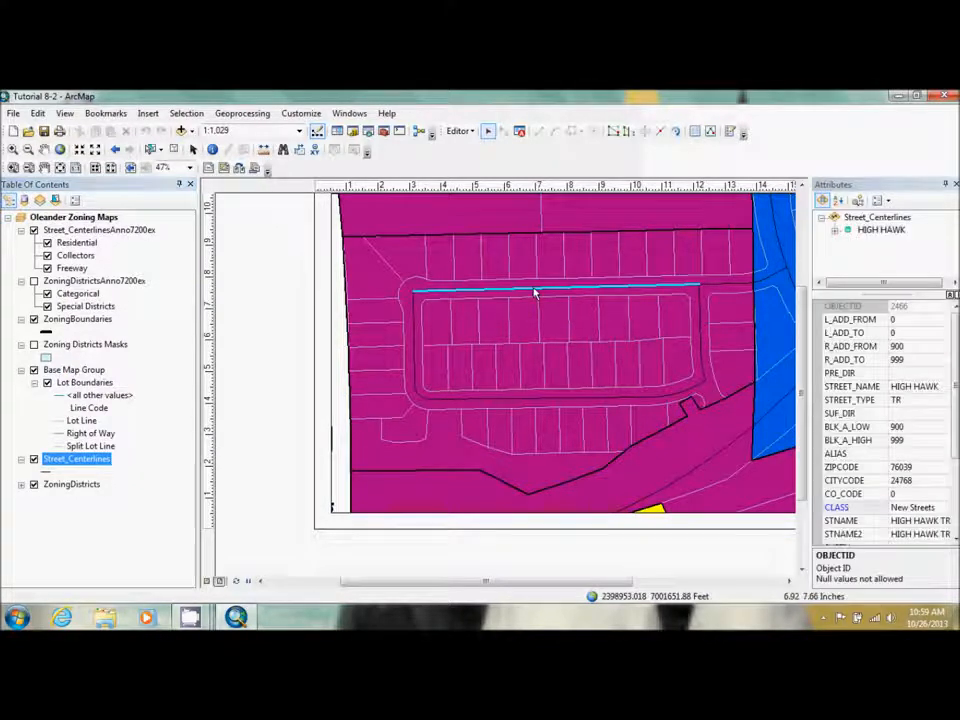
left_click(413, 345)
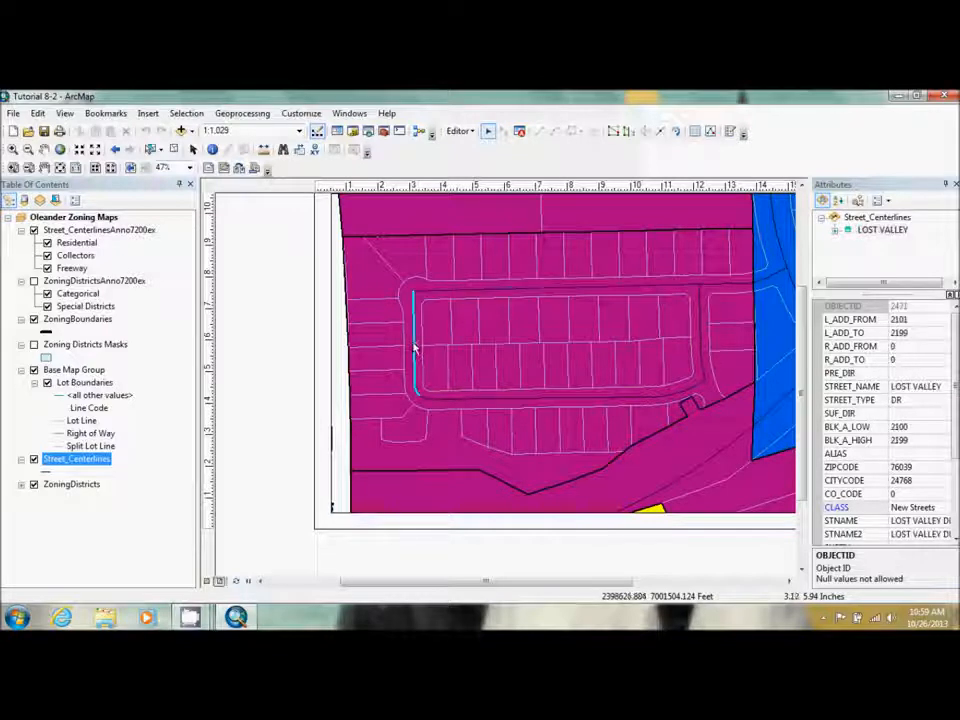
left_click(499, 291, "shift")
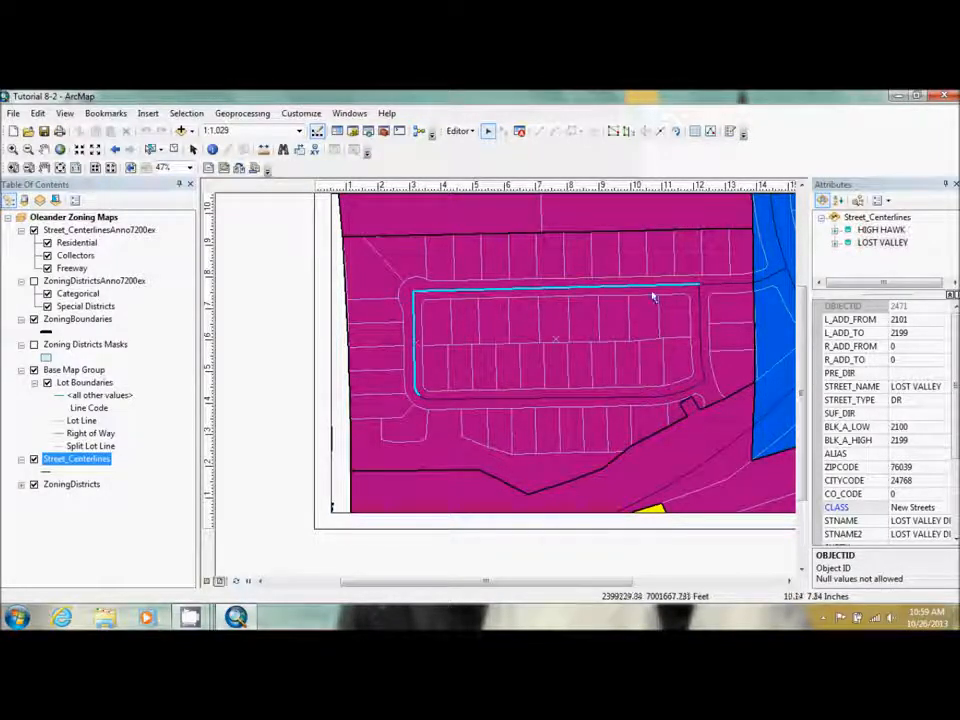
left_click(715, 285, "shift")
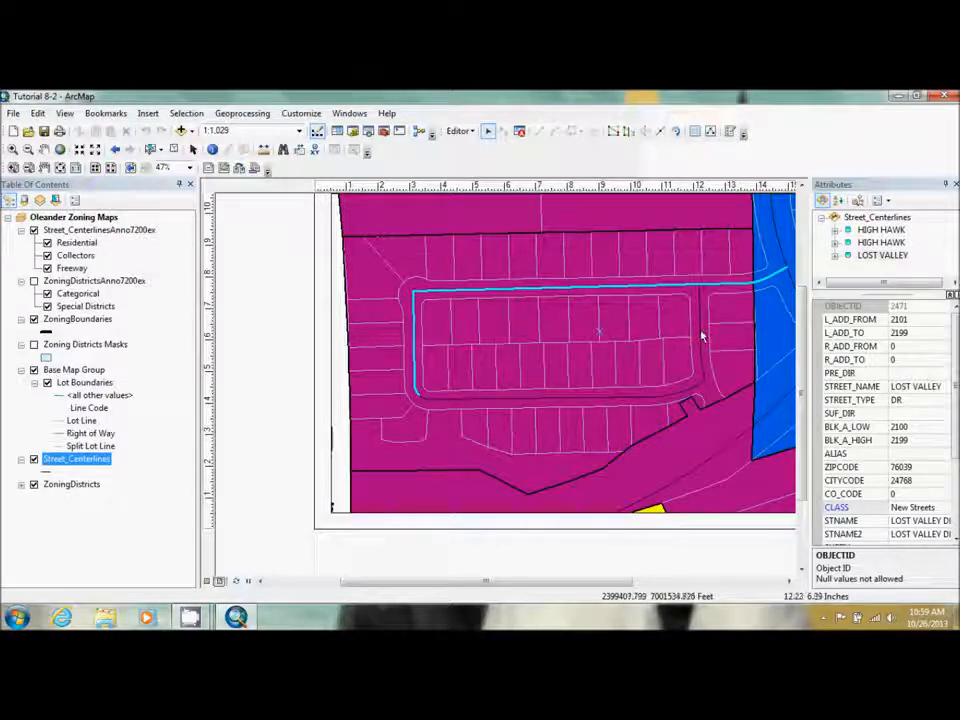
left_click(703, 335, "shift")
left_click(621, 400, "shift")
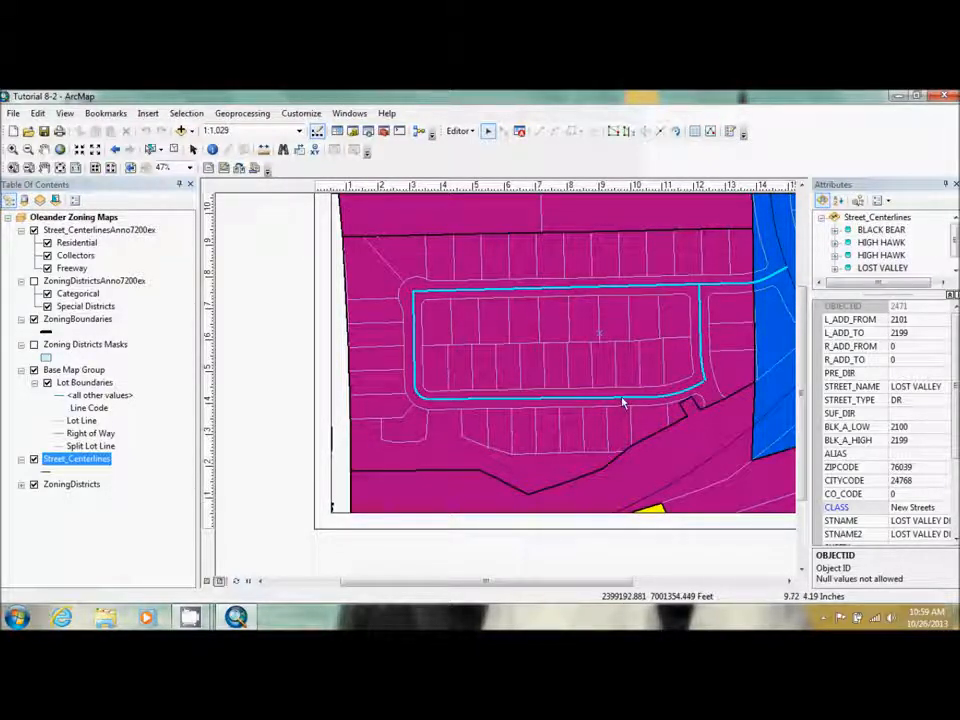
Step: Change the CLASS of the selected BLACK BEAR centerline to Residentials and accept the new subtype's default attributes
left_click(880, 230)
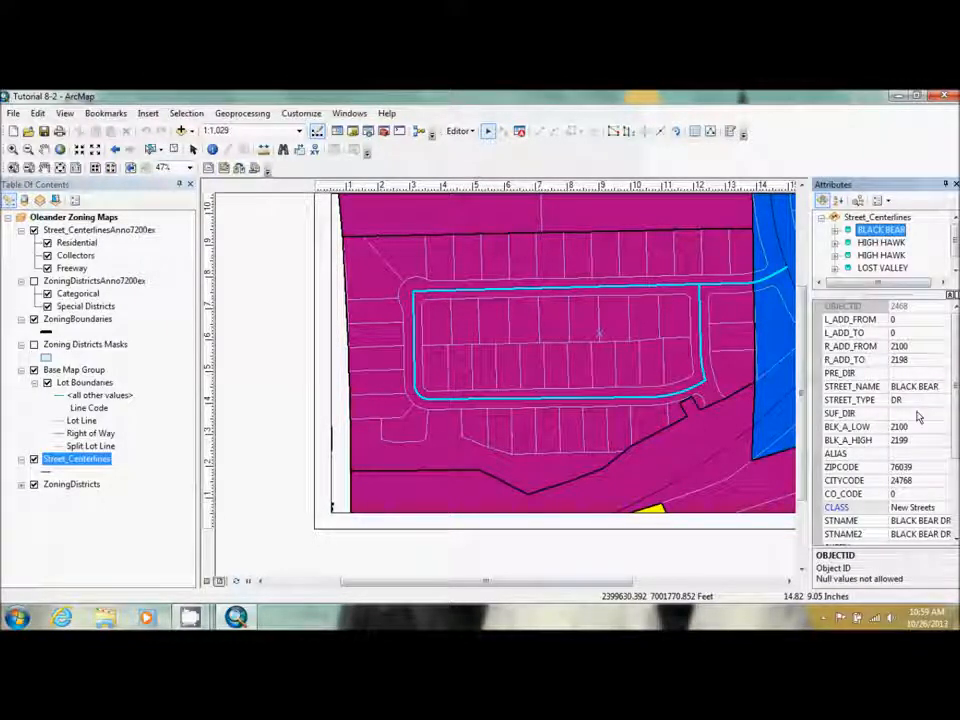
left_click(912, 508)
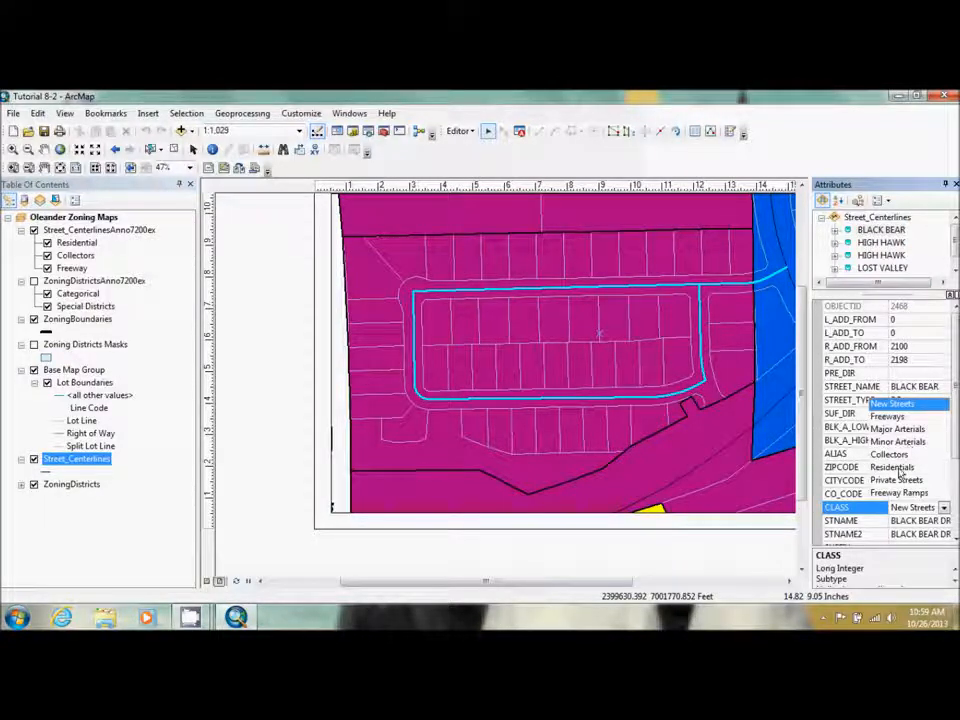
left_click(900, 467)
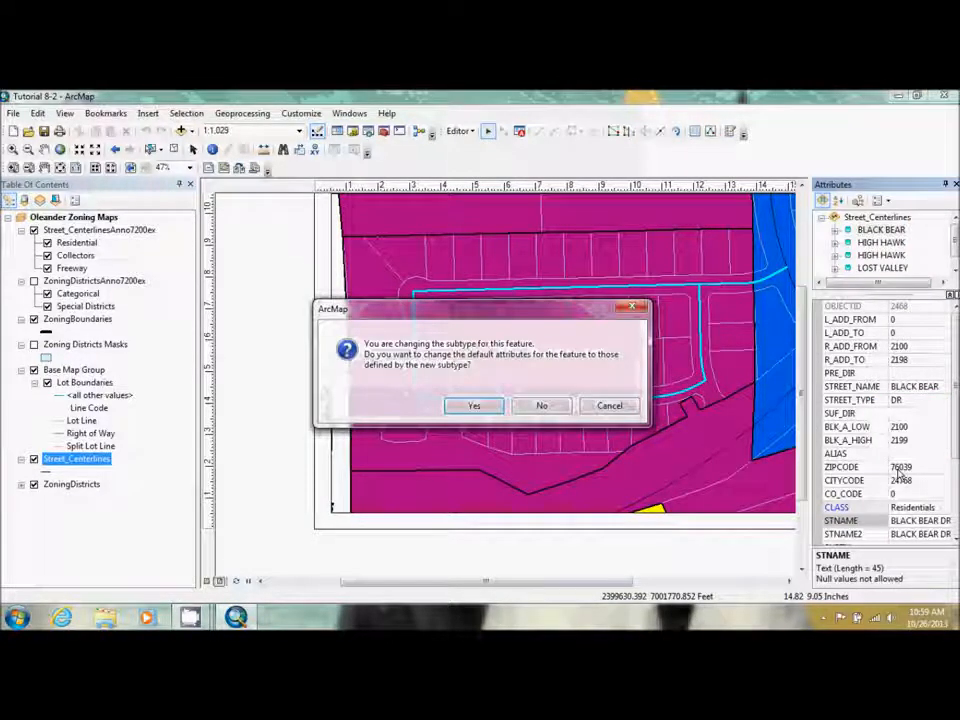
left_click(474, 405)
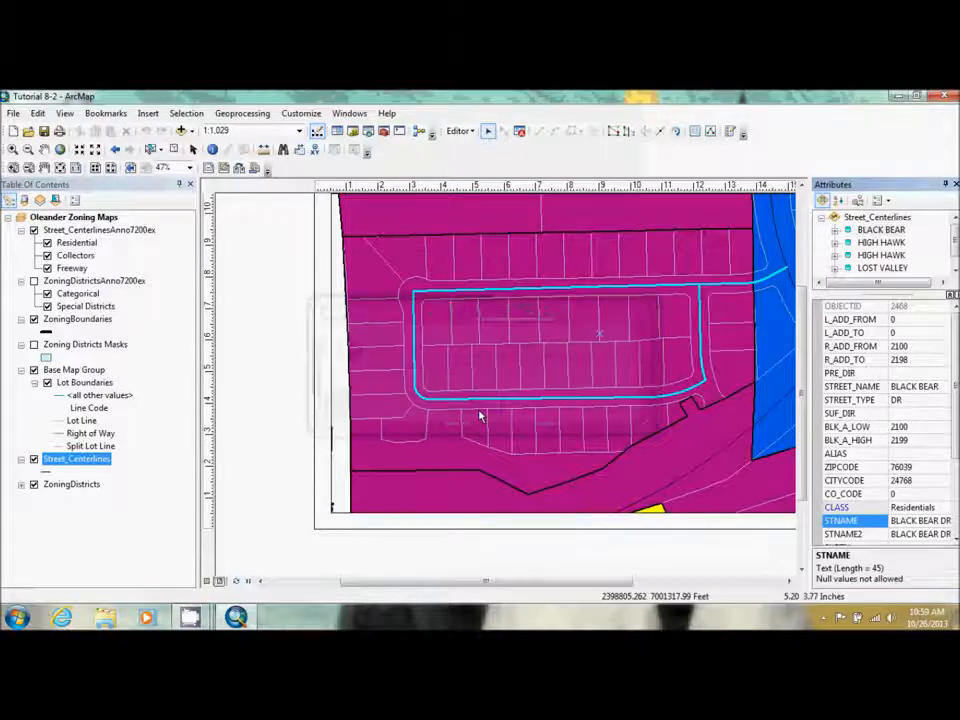
Step: Change the CLASS of both selected HIGH HAWK centerlines to Residentials, accepting the new subtype's default attributes each time
left_click(889, 243)
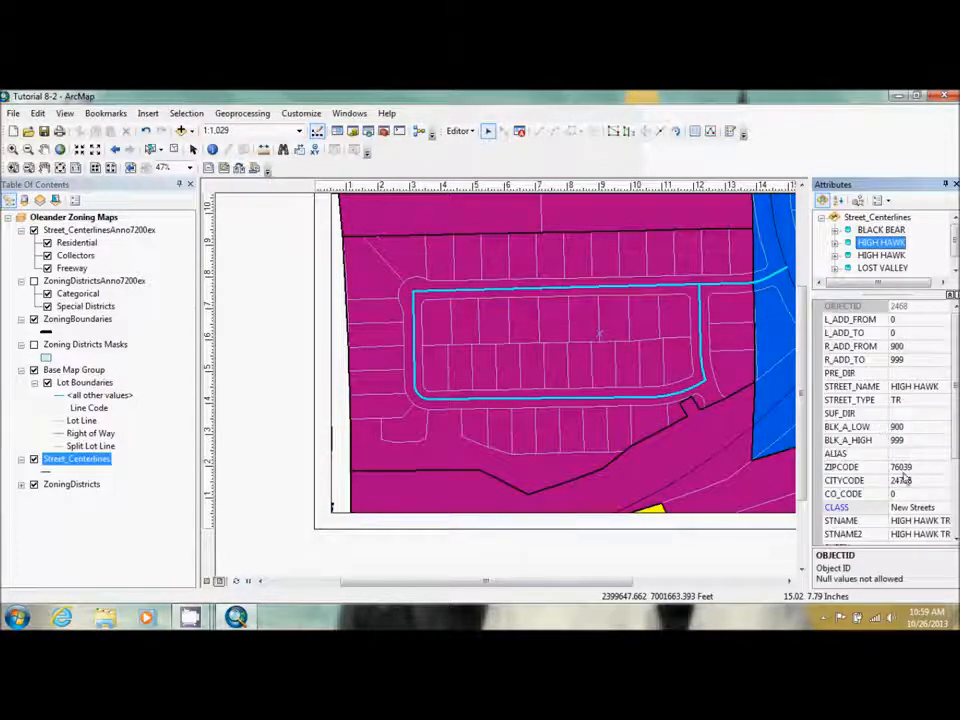
left_click(914, 508)
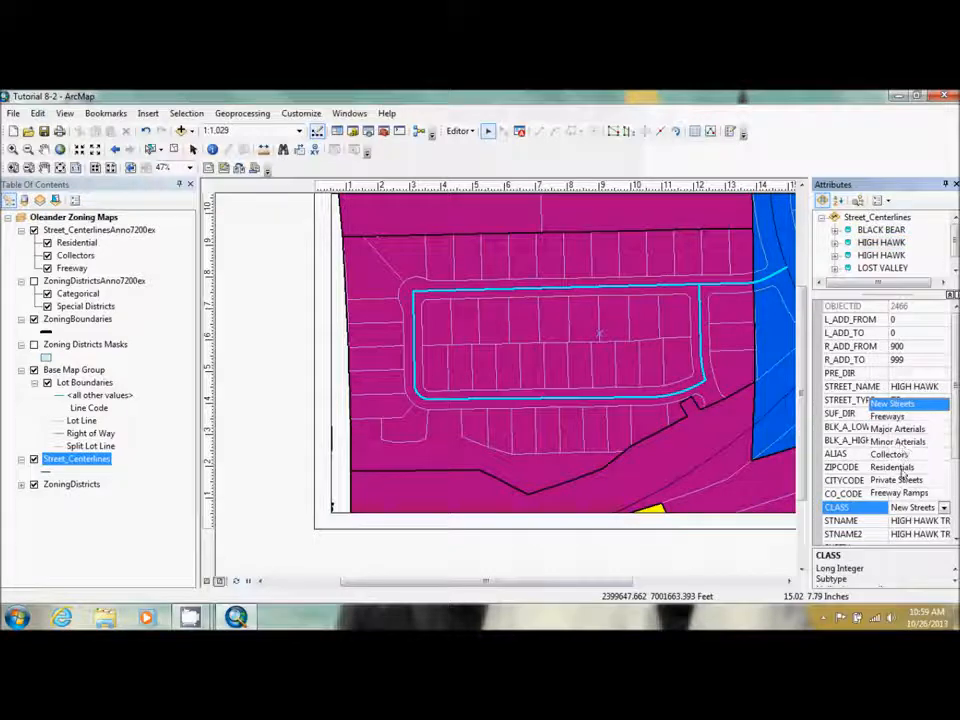
left_click(890, 467)
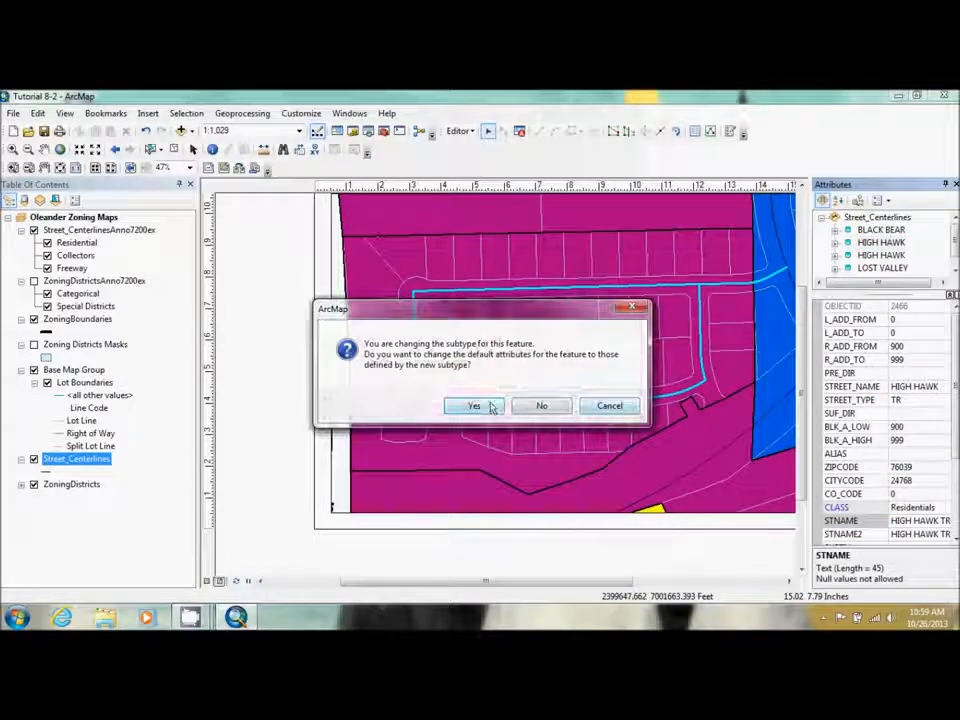
left_click(490, 407)
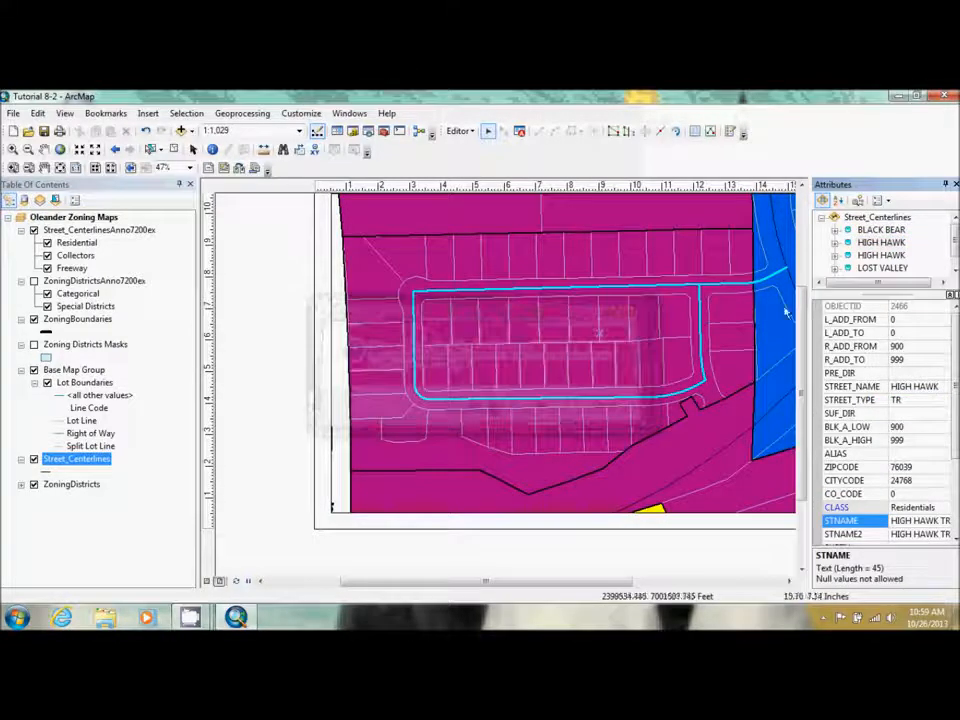
left_click(880, 255)
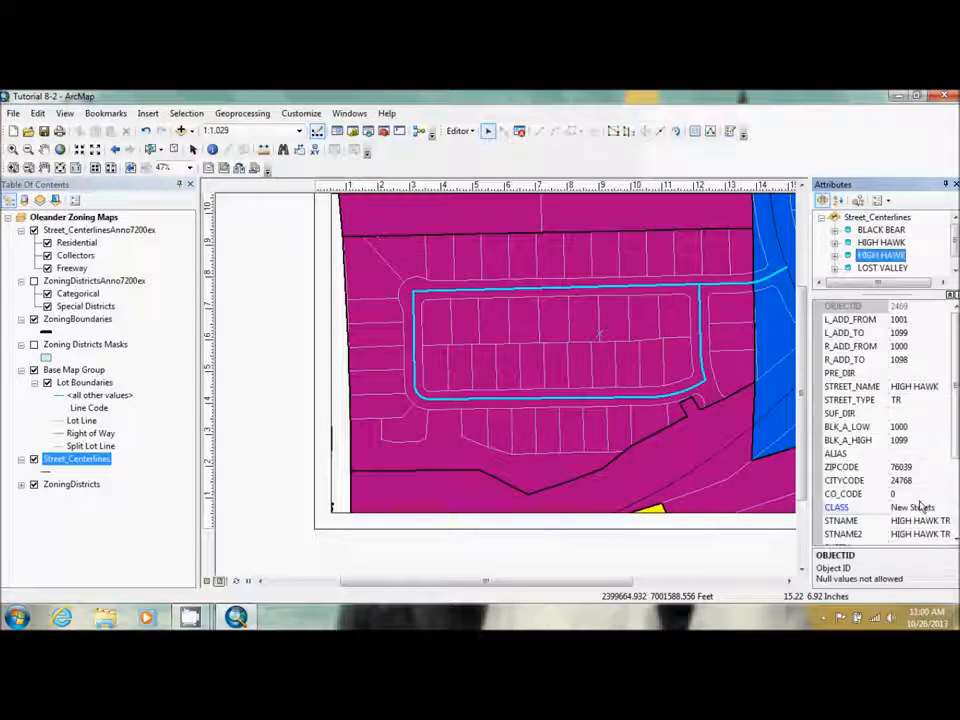
left_click(911, 507)
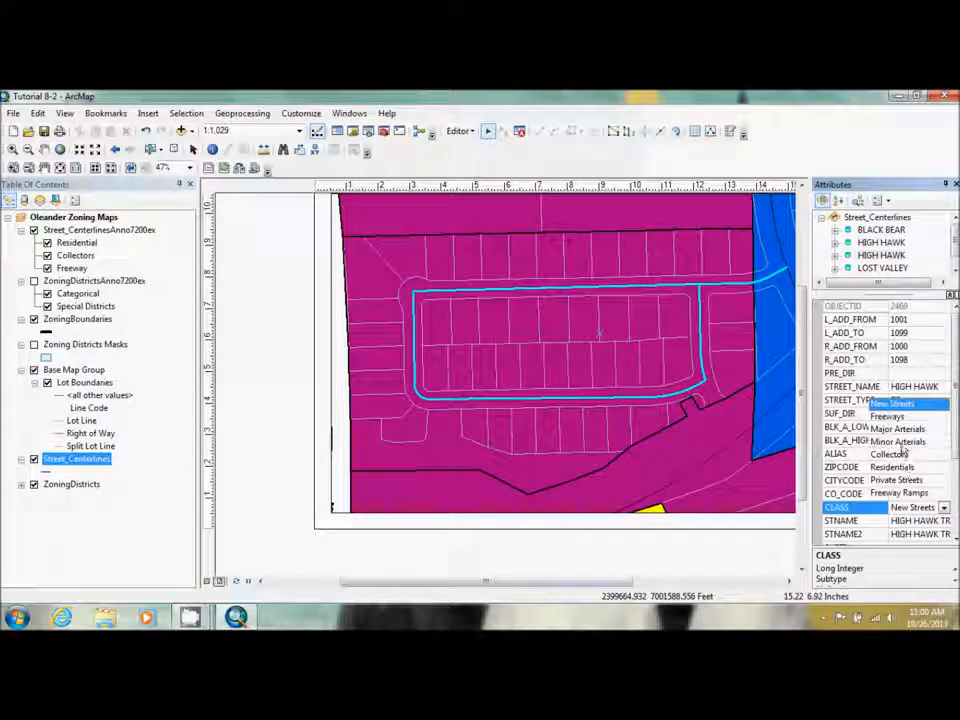
left_click(900, 467)
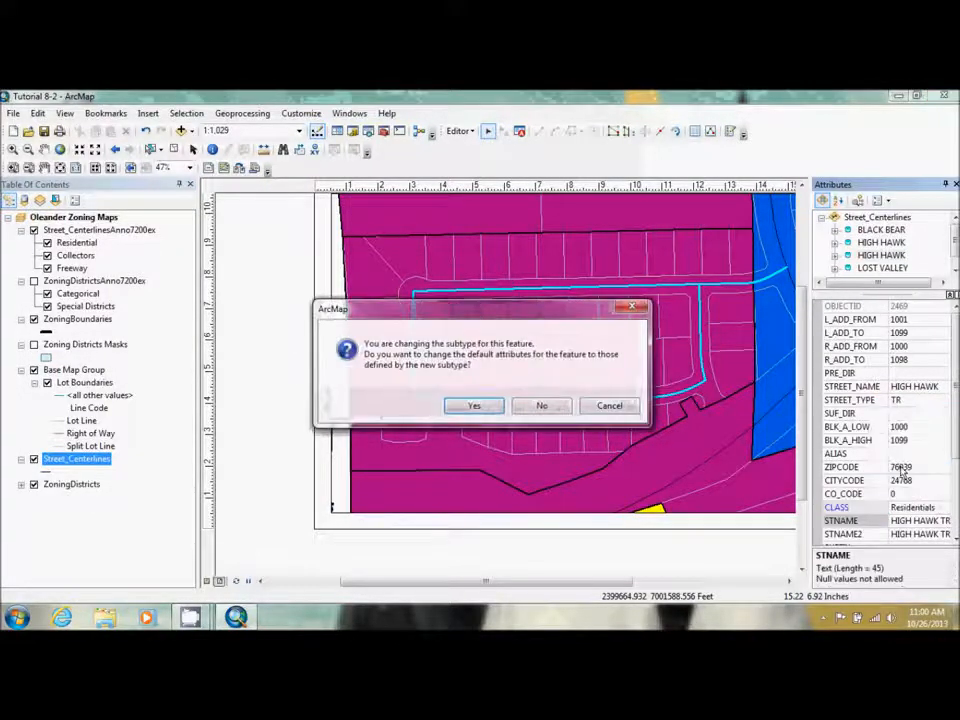
left_click(486, 405)
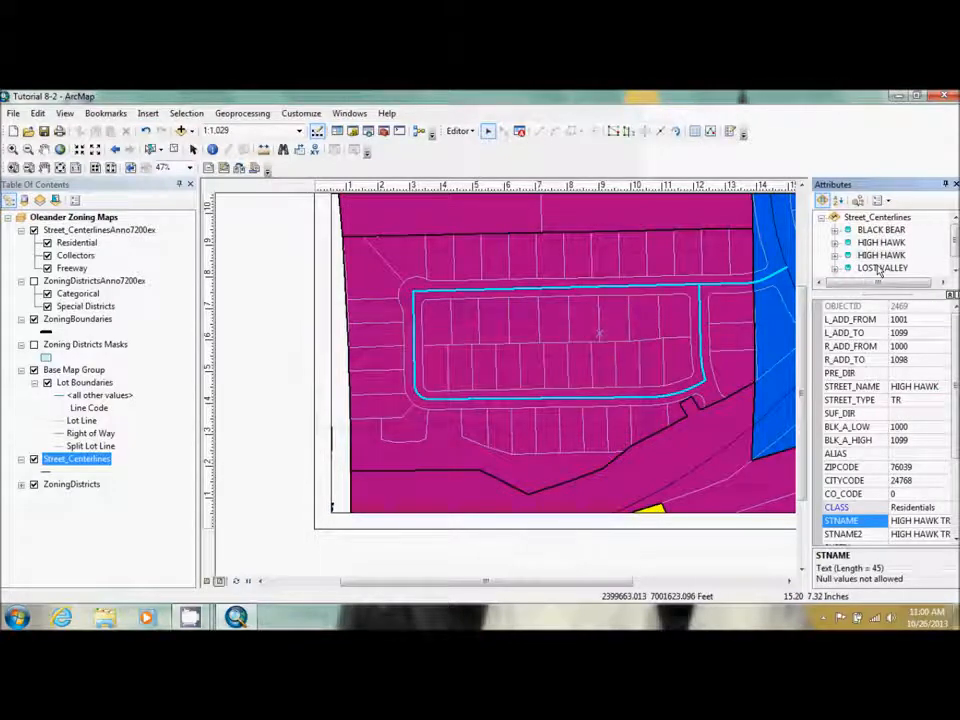
Step: Change the CLASS of both selected LOST VALLEY centerlines to Residentials, accepting the new subtype's default attributes each time
left_click(879, 268)
left_click(911, 507)
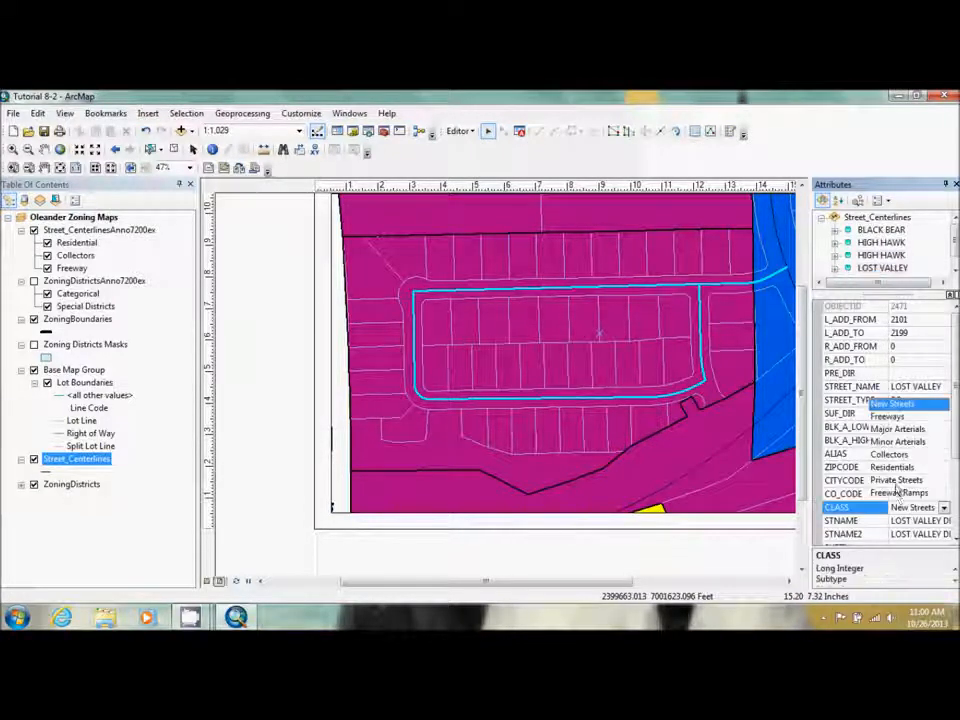
left_click(903, 467)
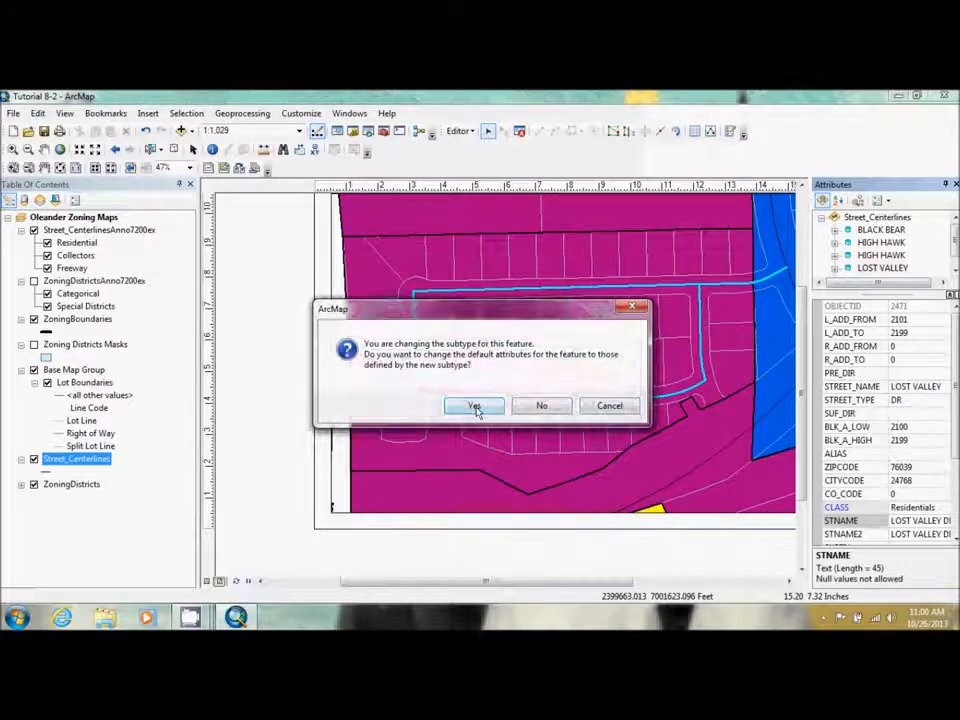
left_click(476, 407)
left_click(955, 272)
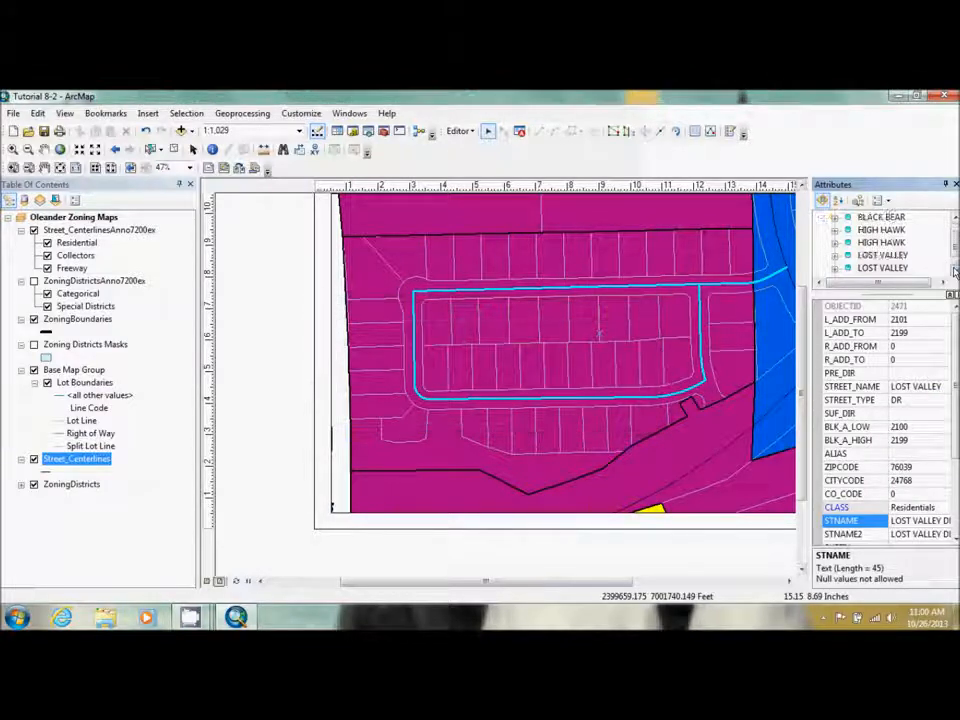
left_click(882, 268)
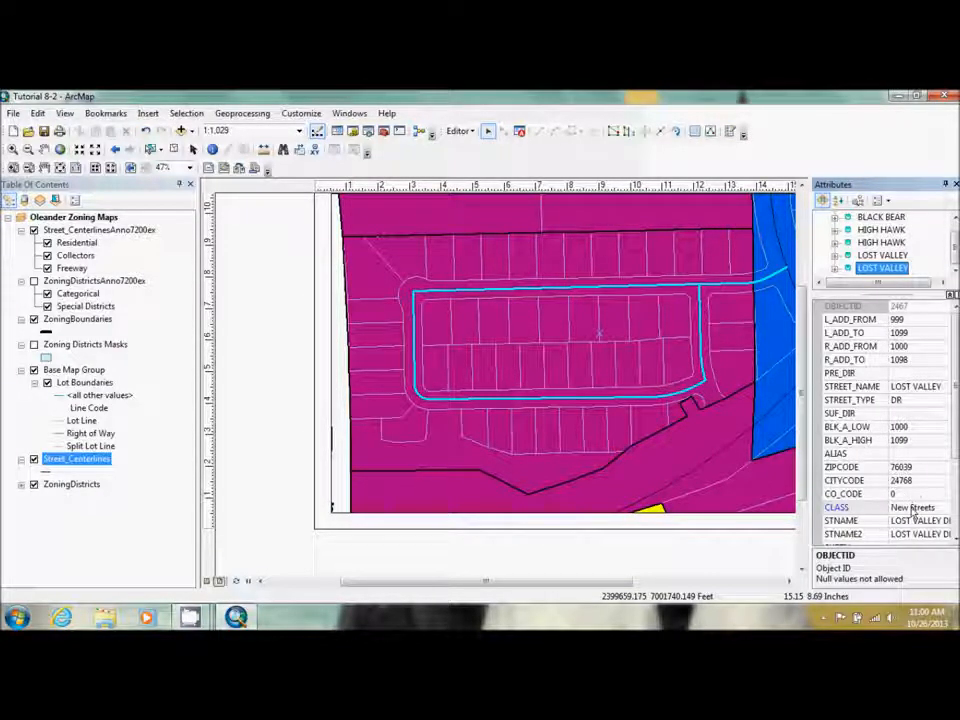
left_click(911, 507)
left_click(887, 469)
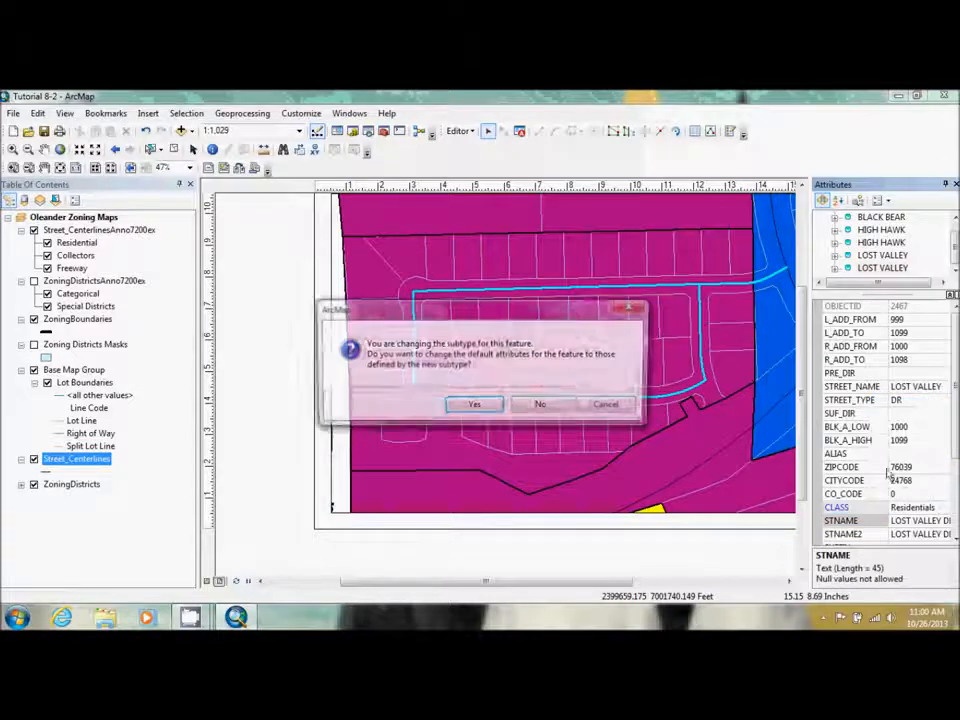
left_click(472, 405)
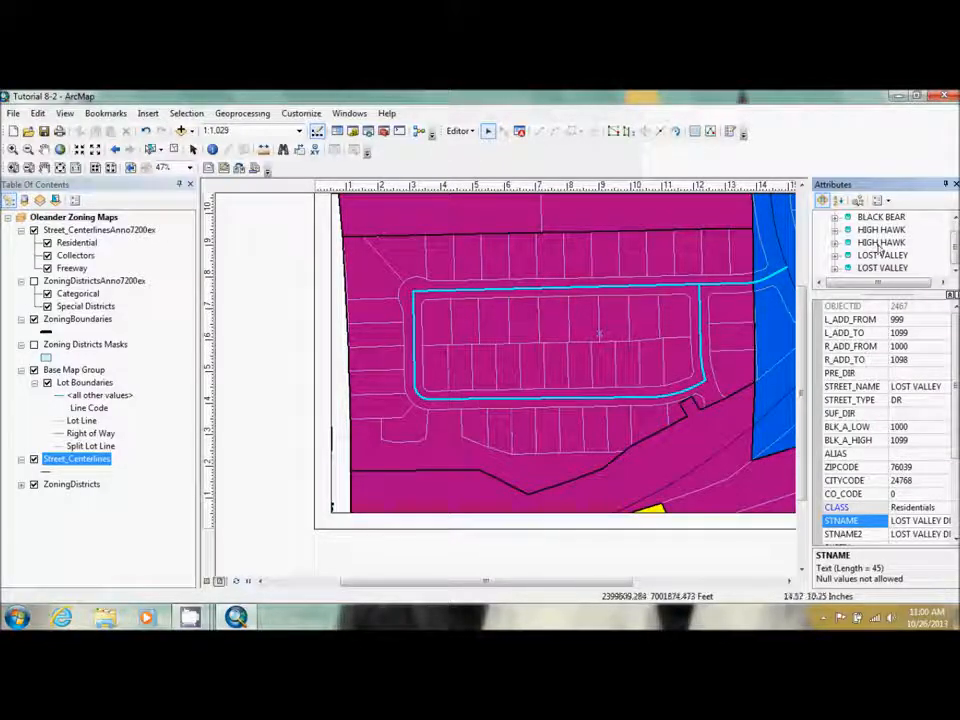
Step: Close the feature attributes, save the centerline edits and clear the selection
left_click(944, 184)
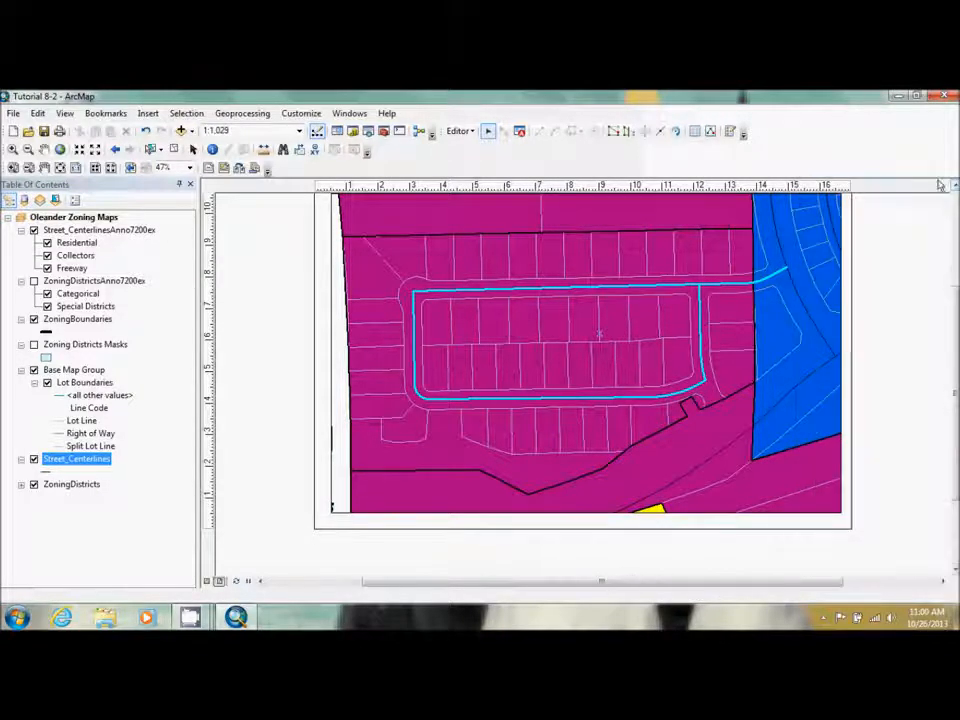
left_click(460, 131)
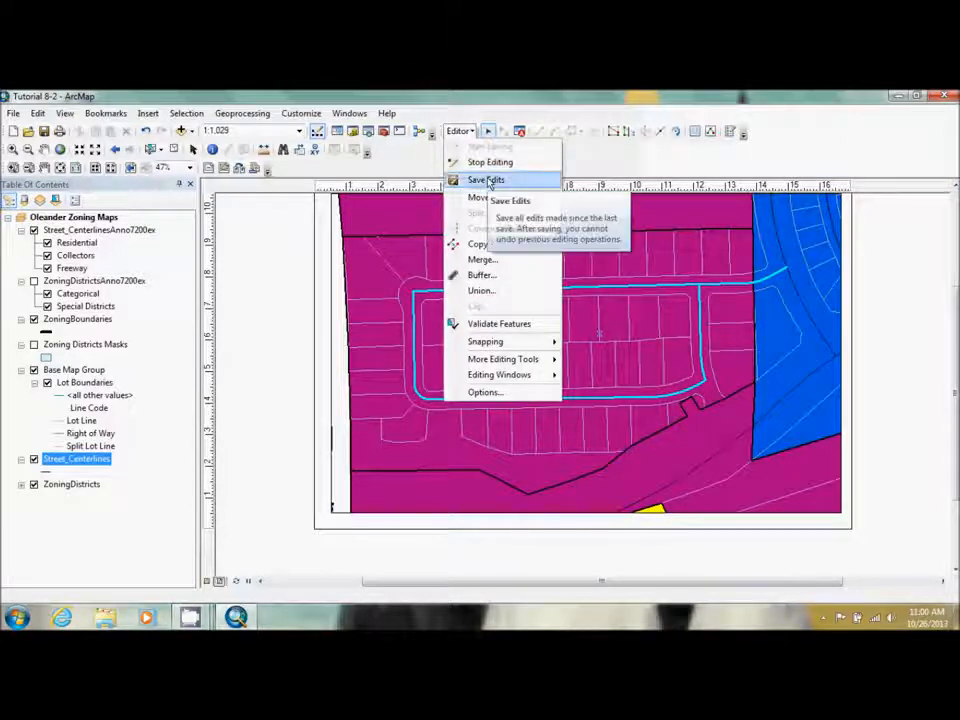
left_click(486, 179)
left_click(279, 332)
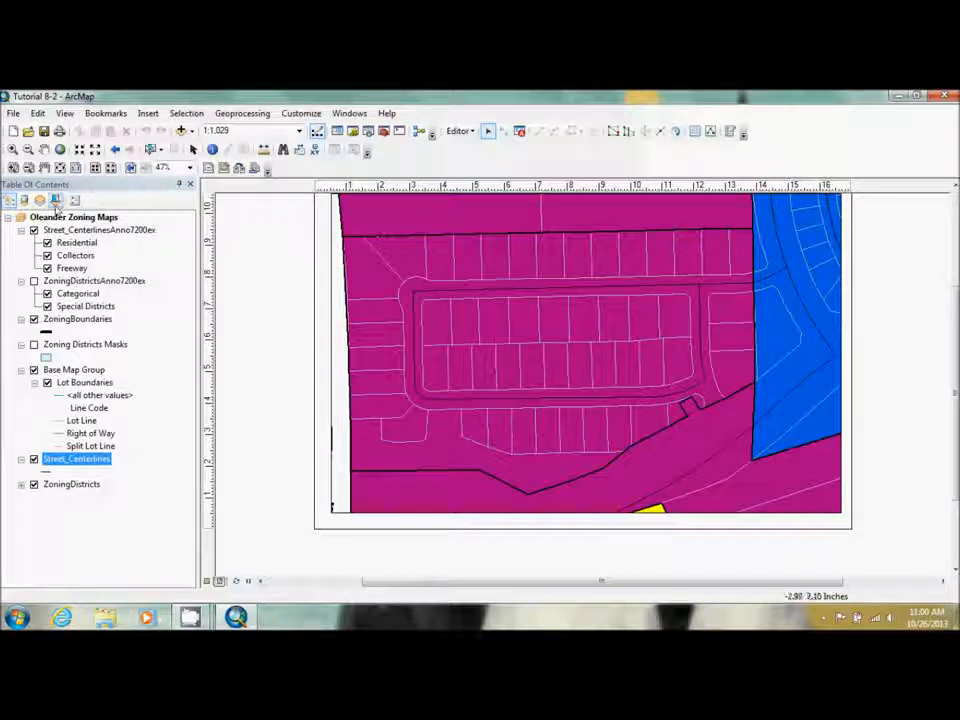
Step: Make the Street_CenterlinesAnno7200ex layer selectable alongside Street_Centerlines and return to the drawing-order layer list
left_click(56, 201)
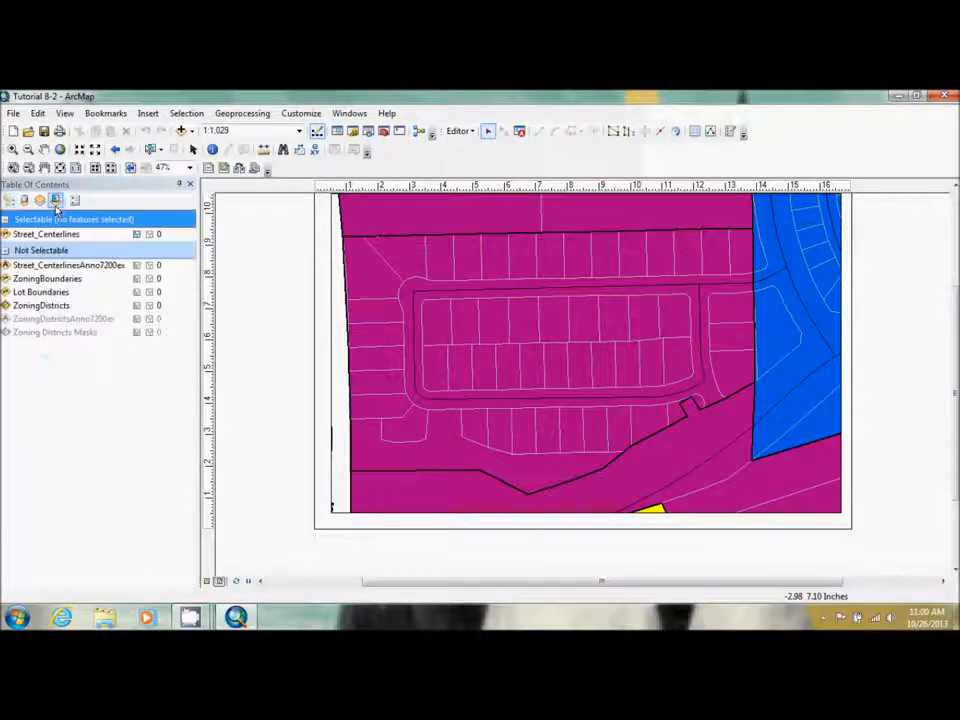
left_click(138, 268)
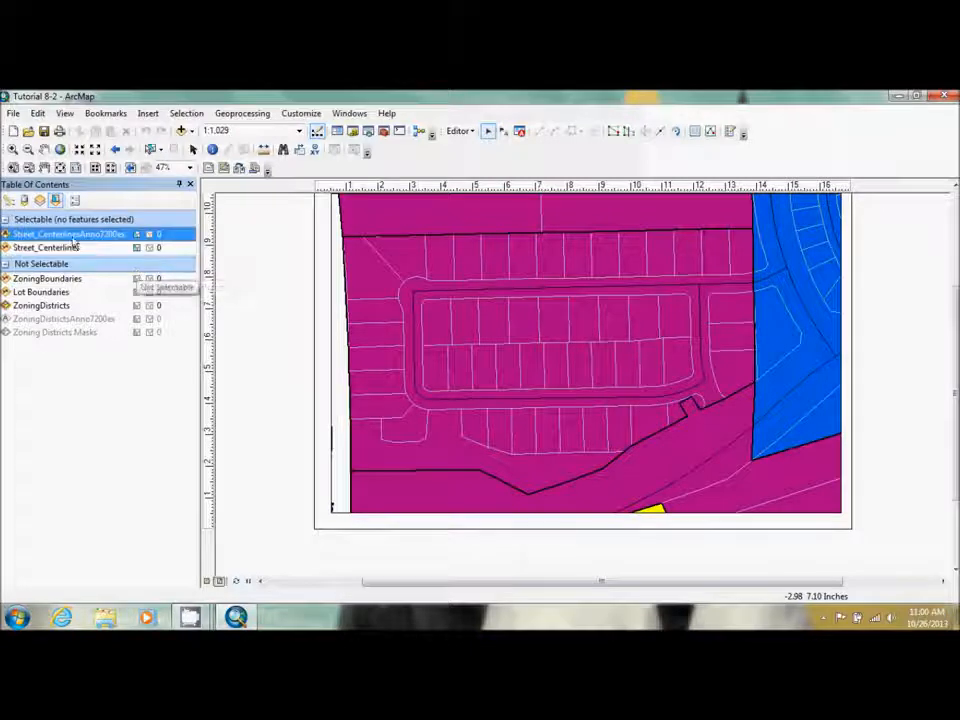
left_click(9, 201)
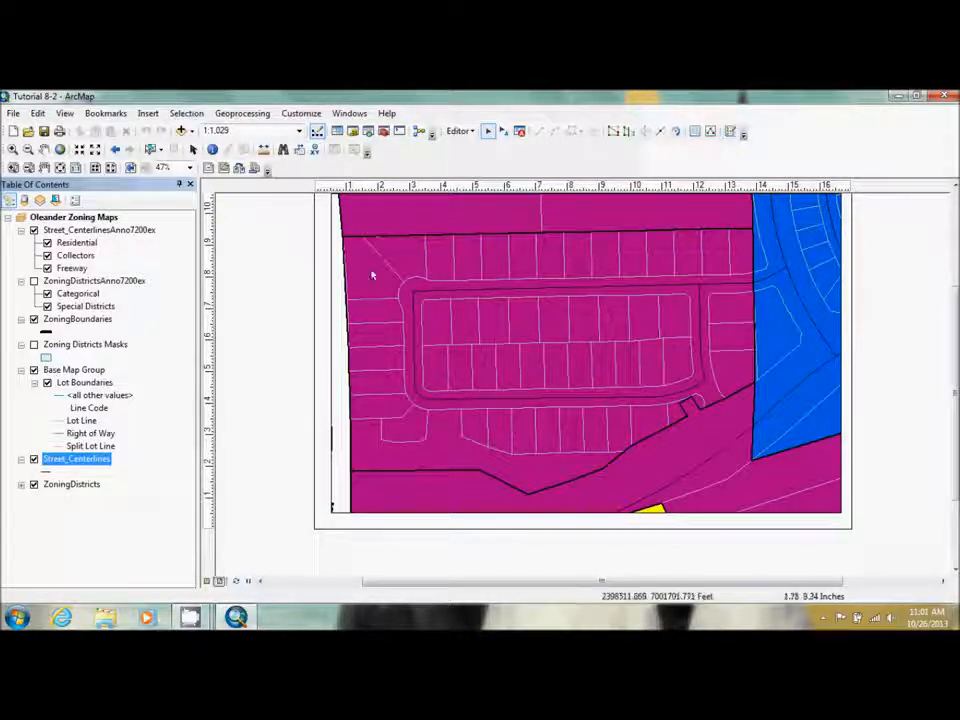
Step: Create a Residential annotation with Follow Feature, taking the text HIGH HAWK TR from the centerline north of the central block and placing it along that street
left_click(97, 230)
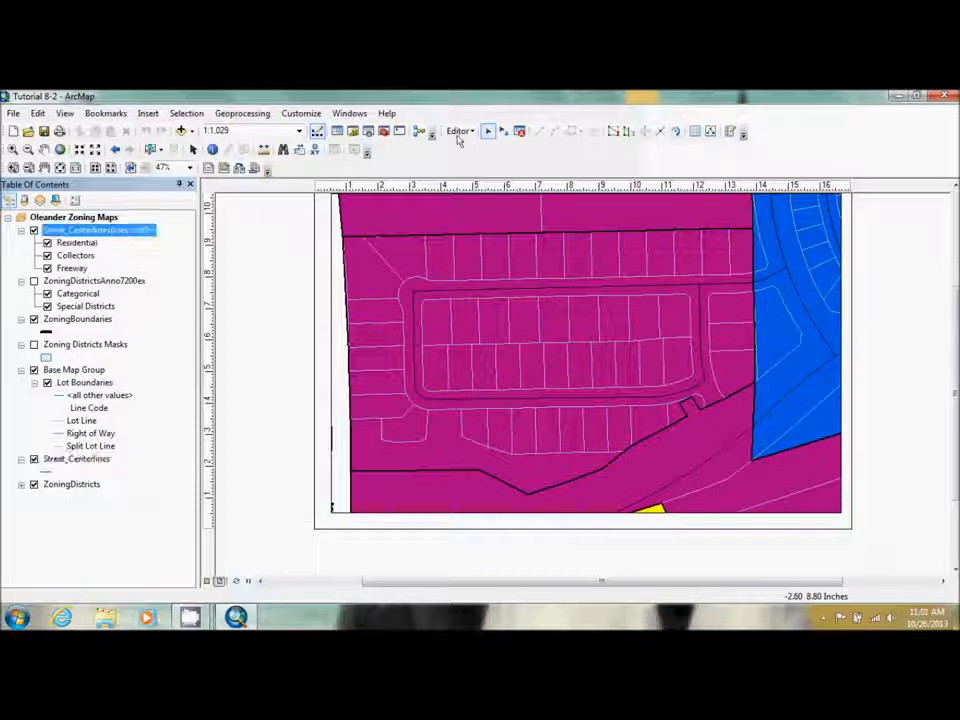
left_click(729, 134)
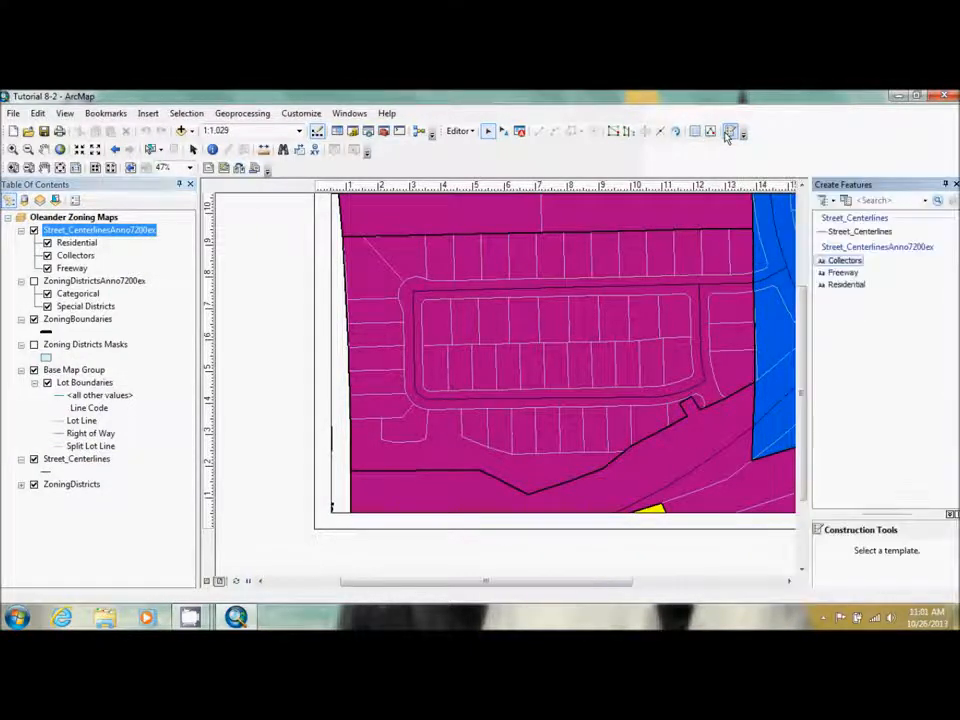
left_click(862, 259)
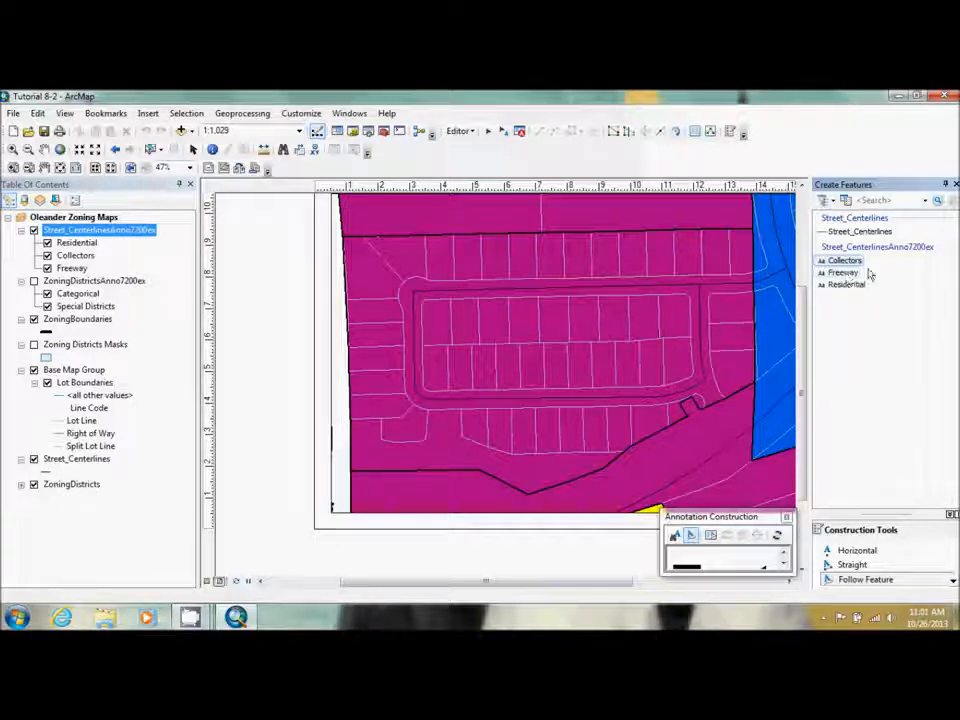
left_click(850, 285)
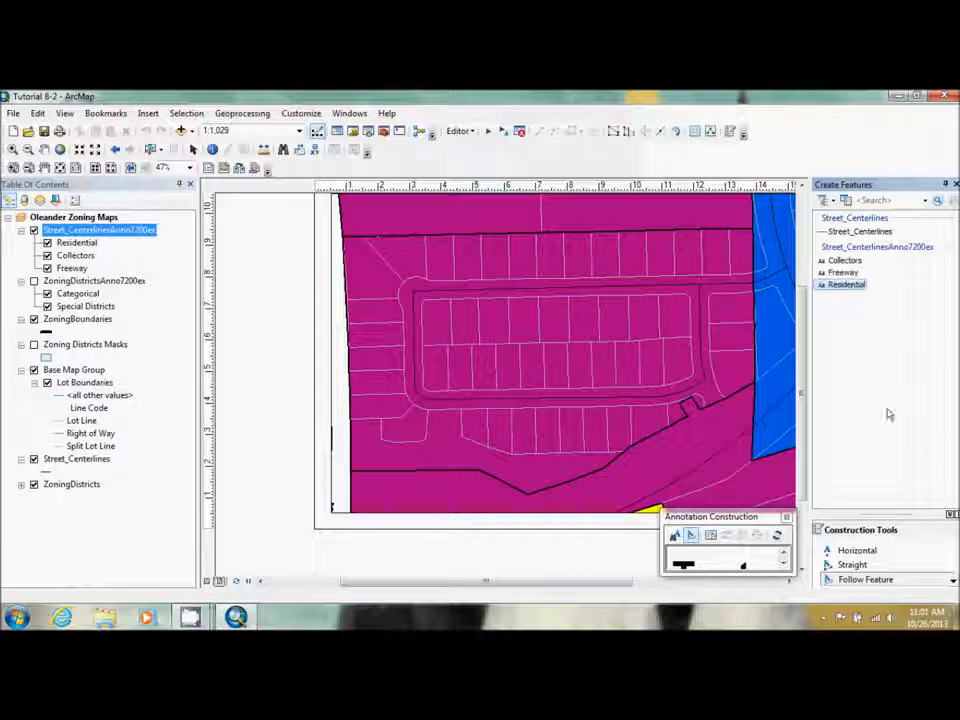
left_click(876, 580)
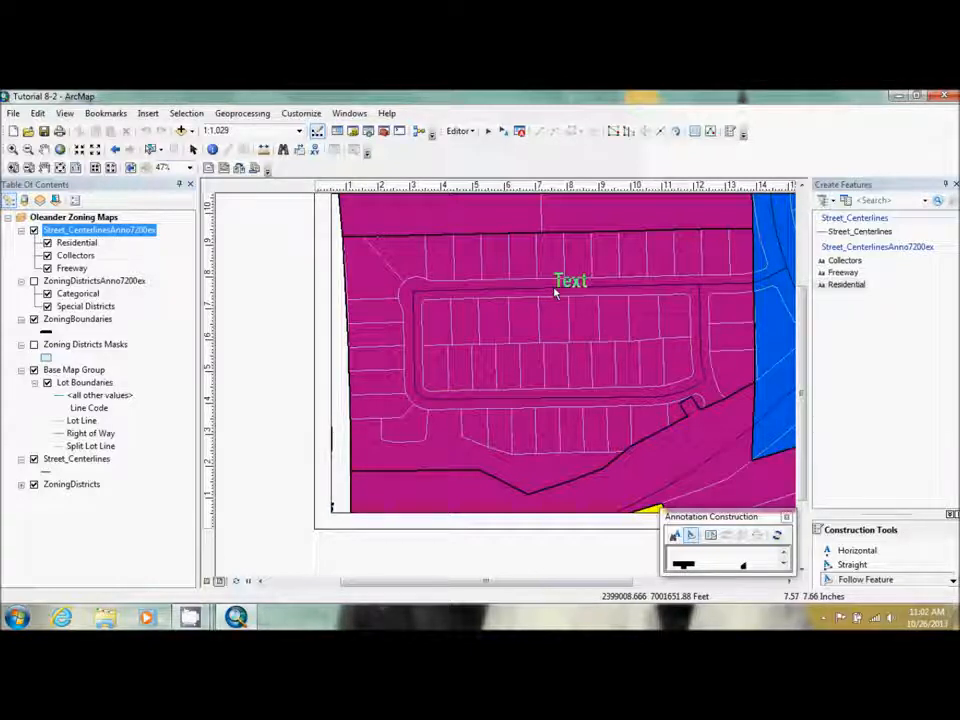
key("ctrl+w")
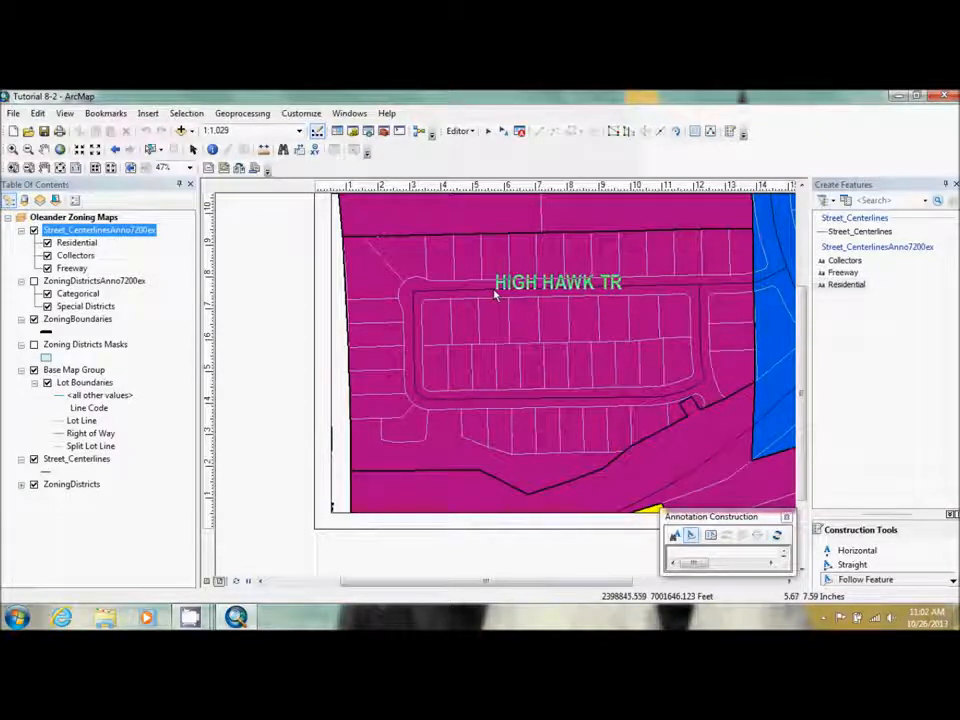
left_click(492, 294)
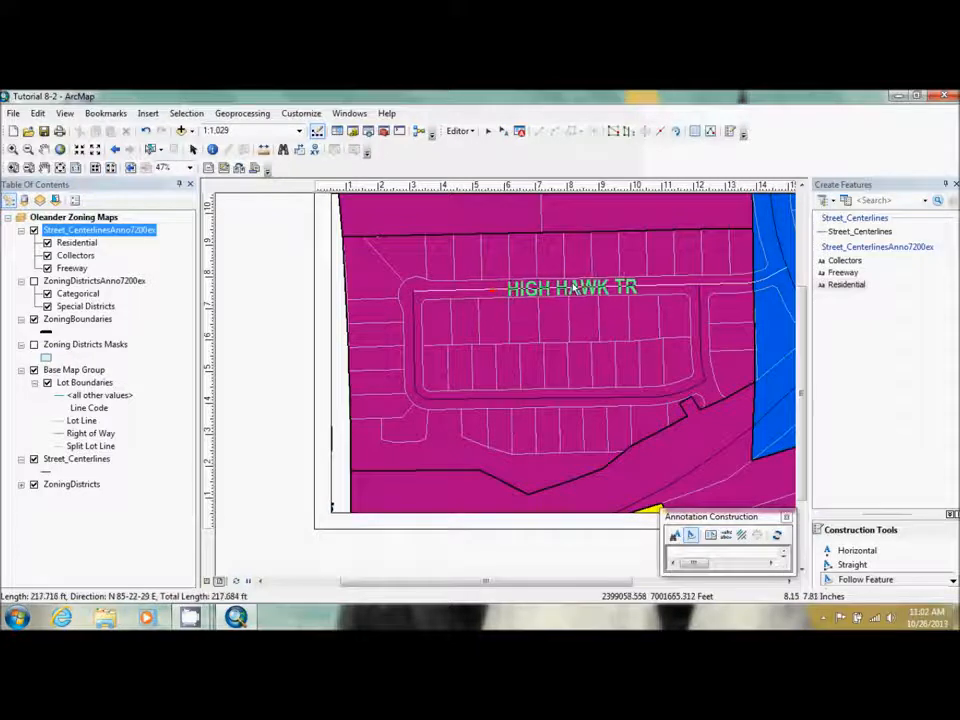
left_click(553, 286)
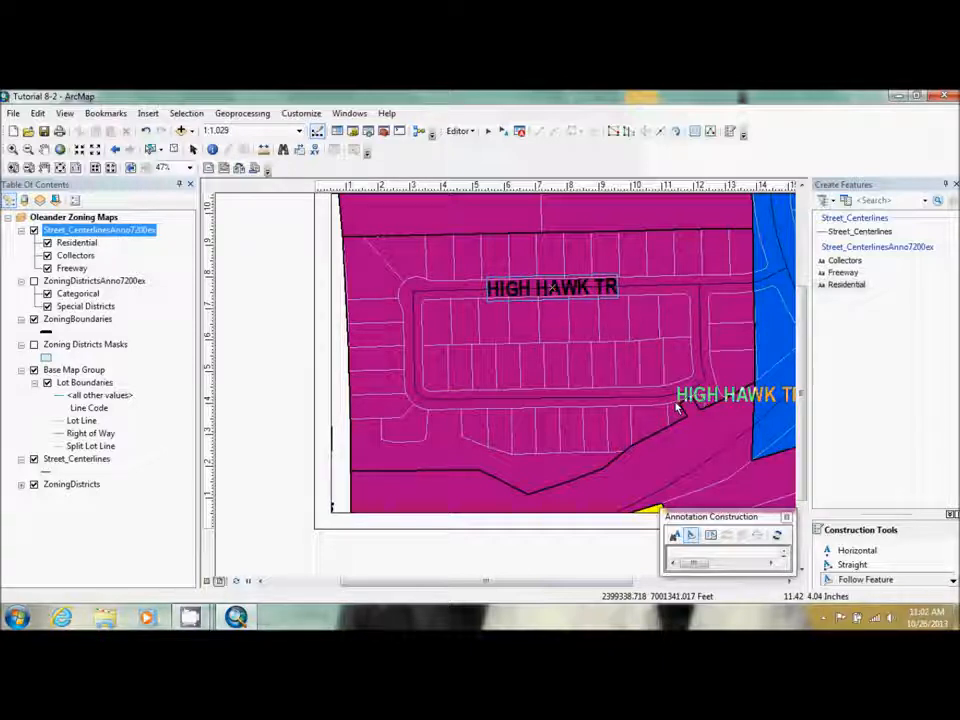
Step: Place another Residential annotation reading HIGH HAWK TR along the street centerline south of the central block
left_click(852, 287)
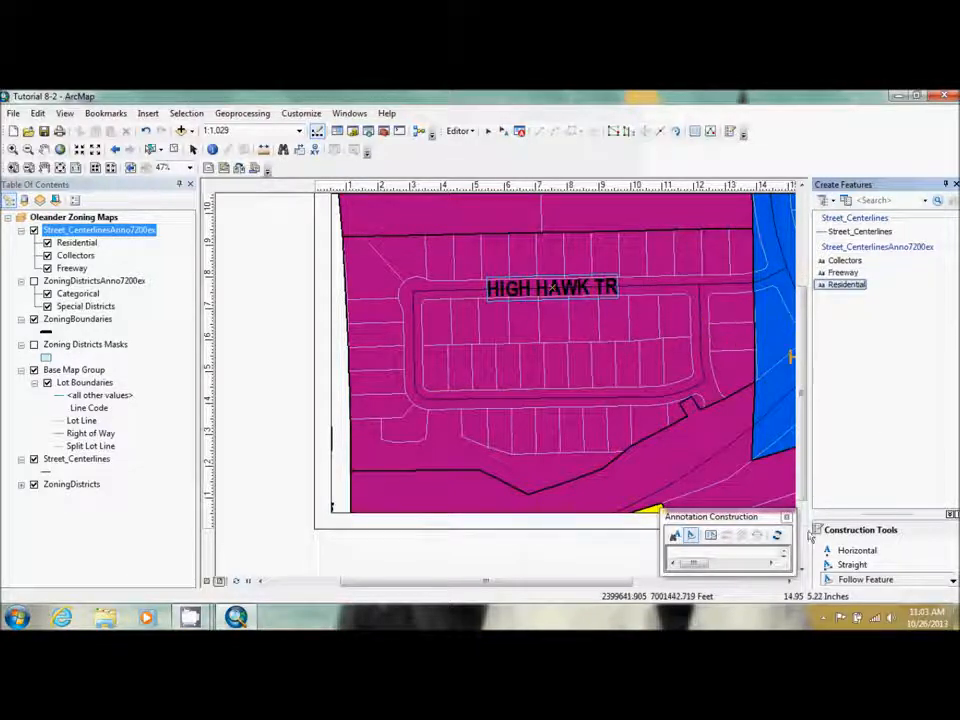
left_click(843, 263)
left_click(851, 284)
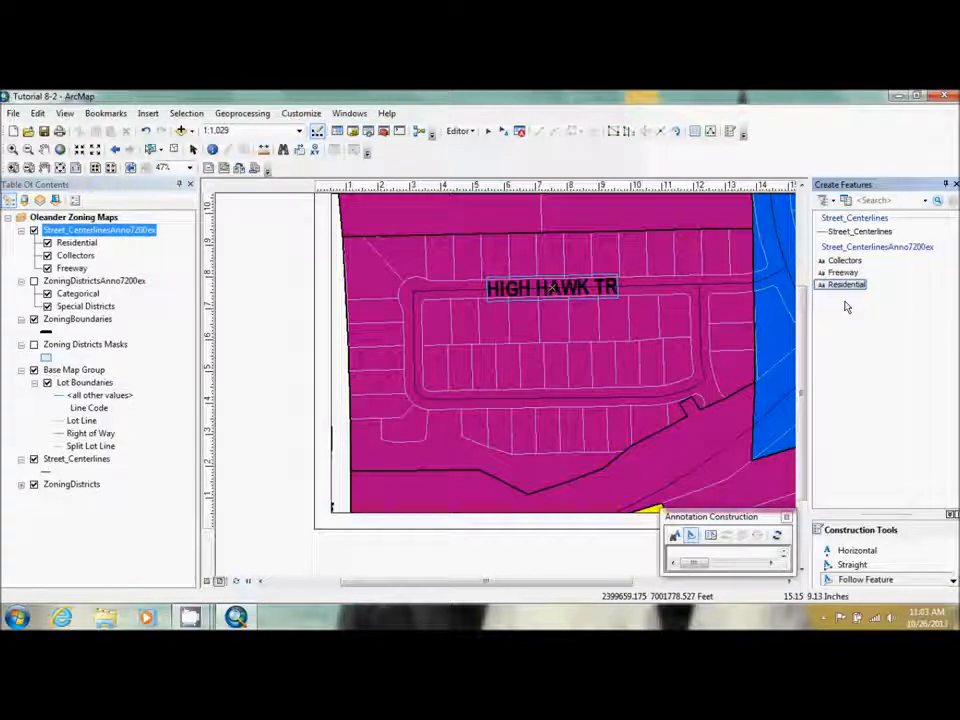
left_click(474, 402)
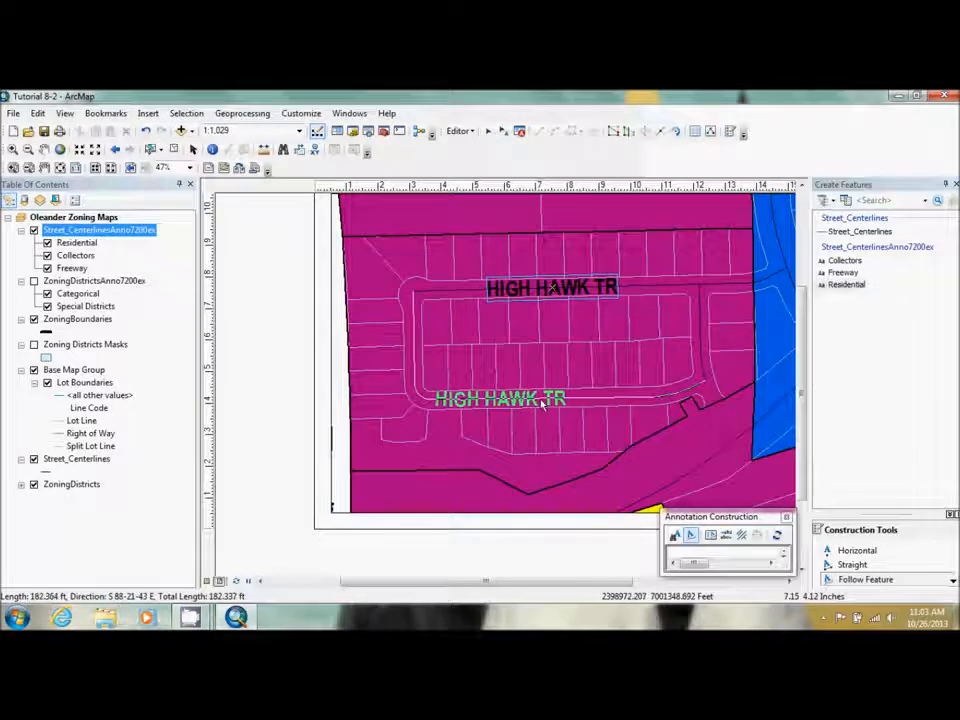
left_click(543, 402)
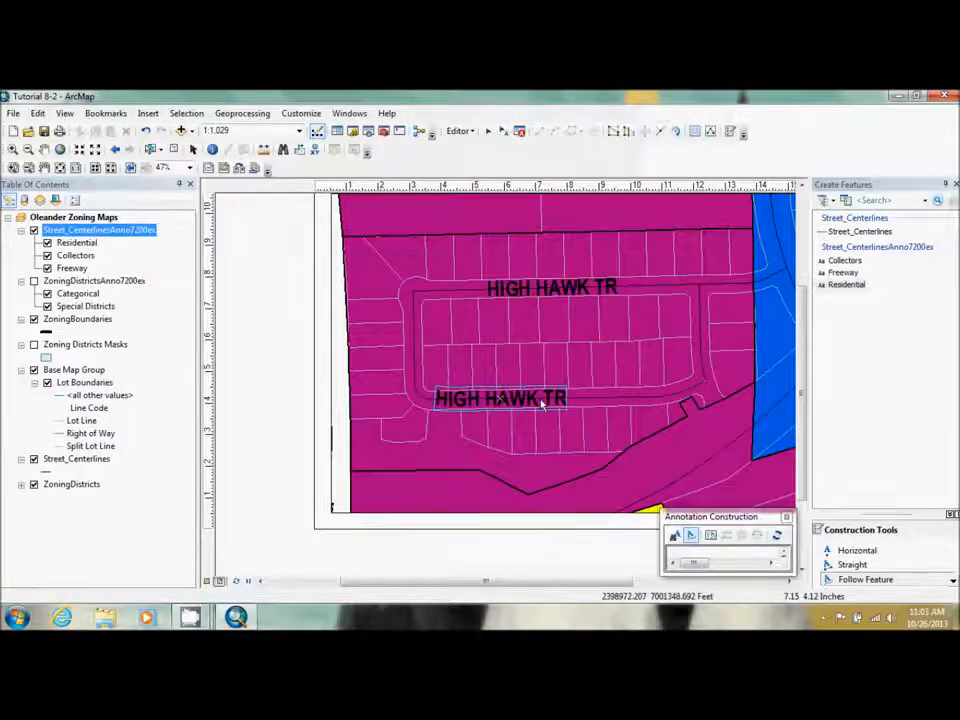
Step: Delete the HIGH HAWK TR annotation placed on the street south of the central block
left_click(503, 131)
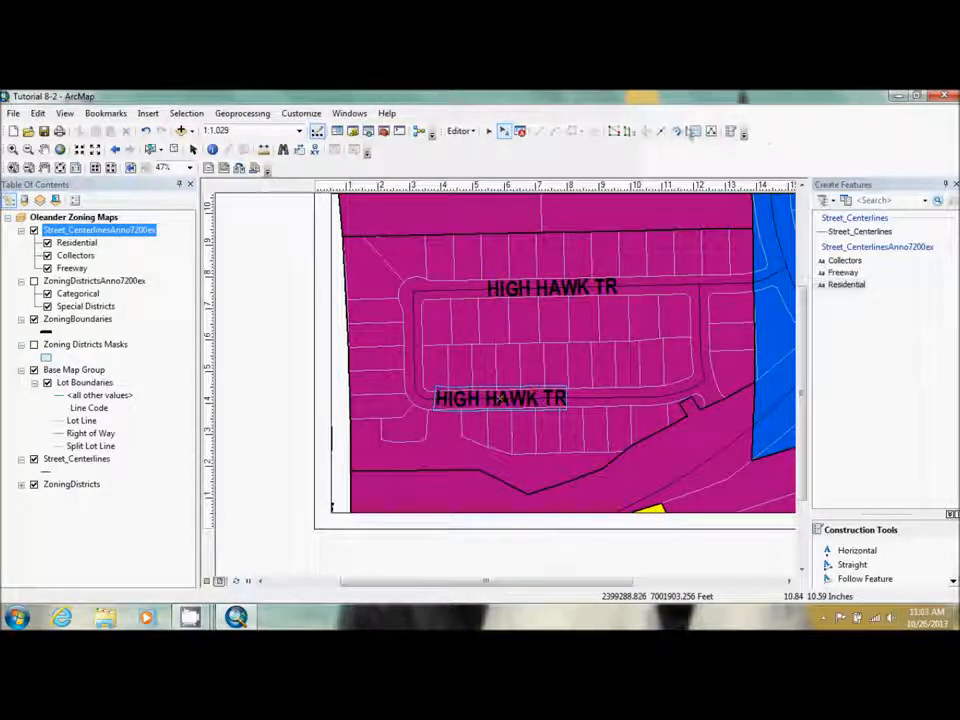
left_click(697, 131)
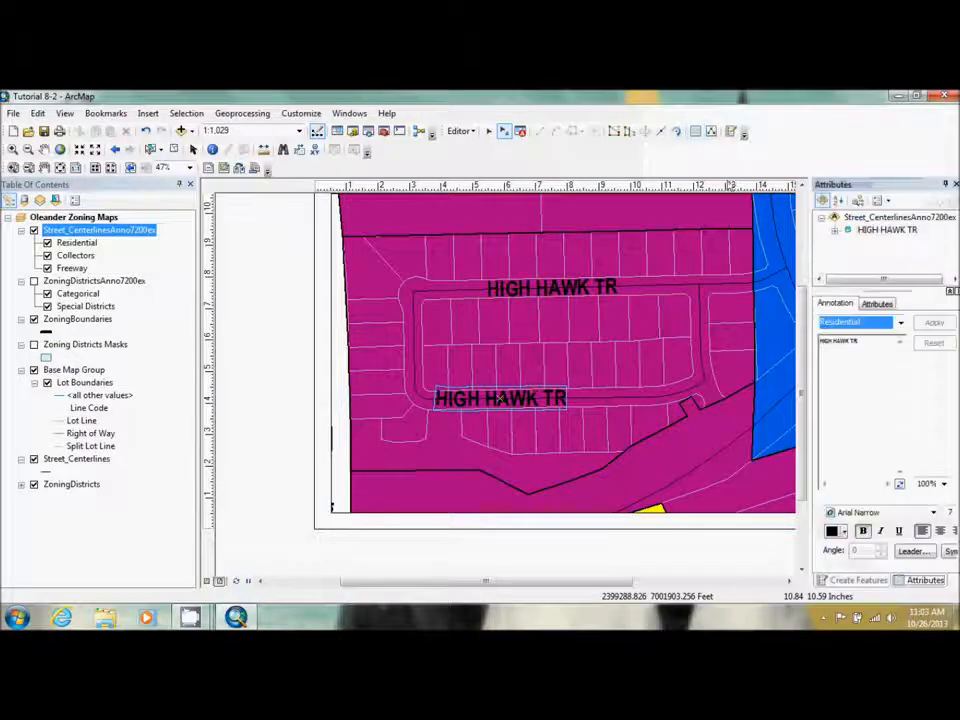
right_click(888, 229)
left_click(861, 333)
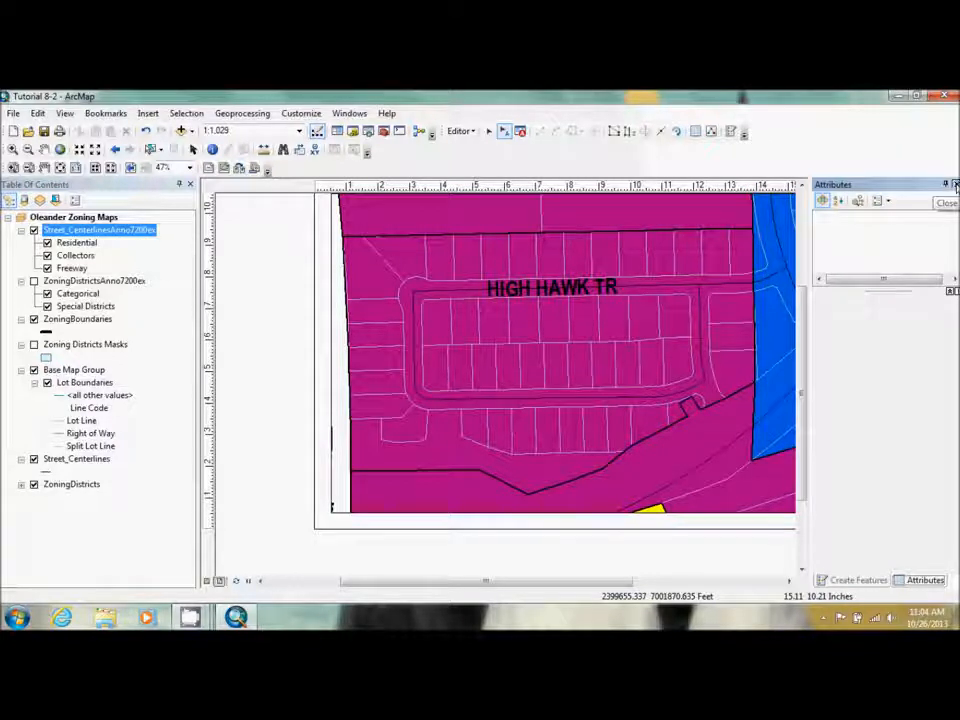
Step: Place a Residential Follow Feature annotation reading LOST VALLEY DR, taken from the centerline, along the street south of the central block
left_click(955, 186)
left_click(847, 285)
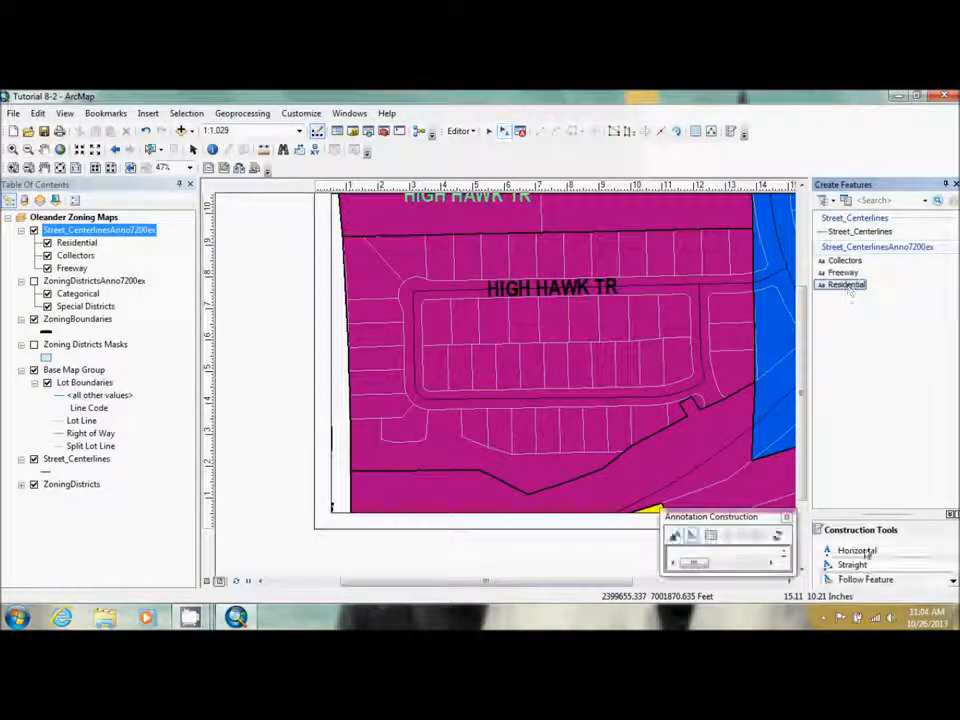
right_click(478, 403)
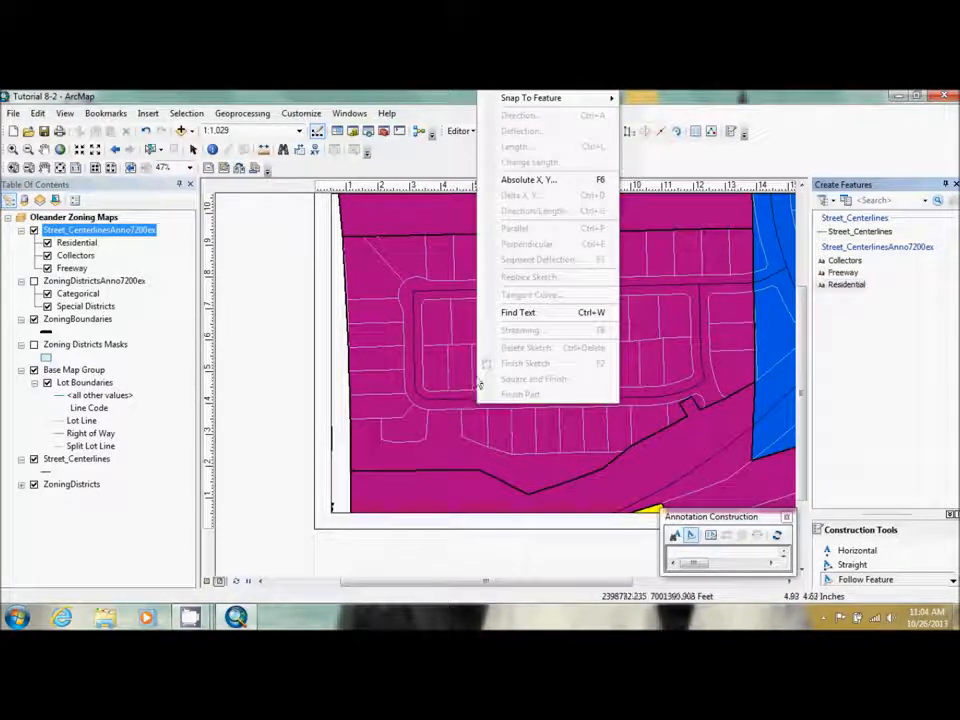
left_click(532, 317)
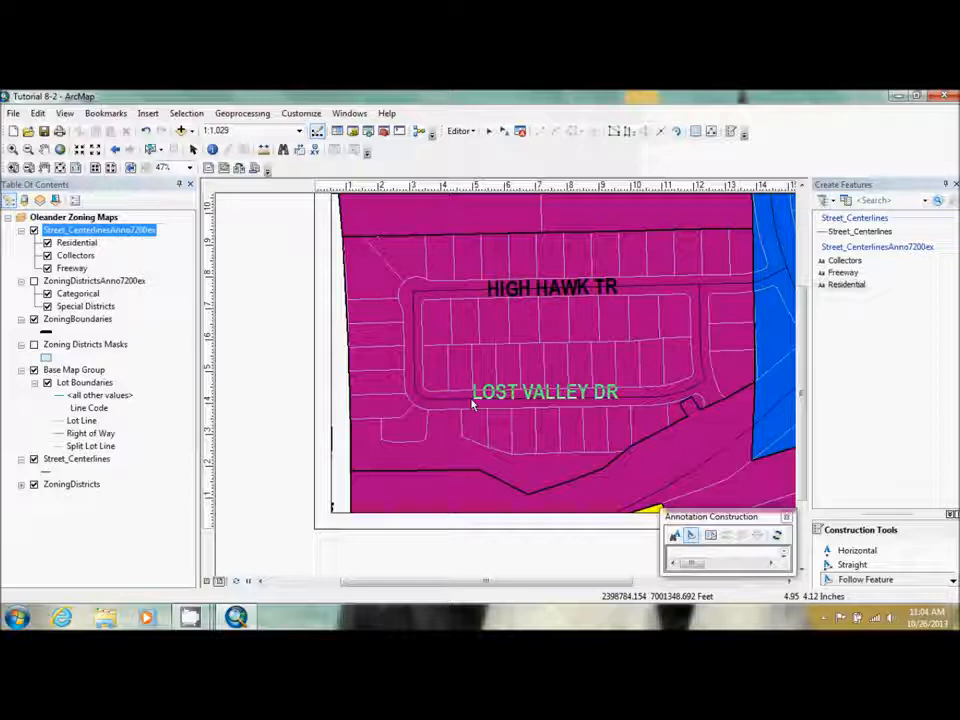
left_click(468, 402)
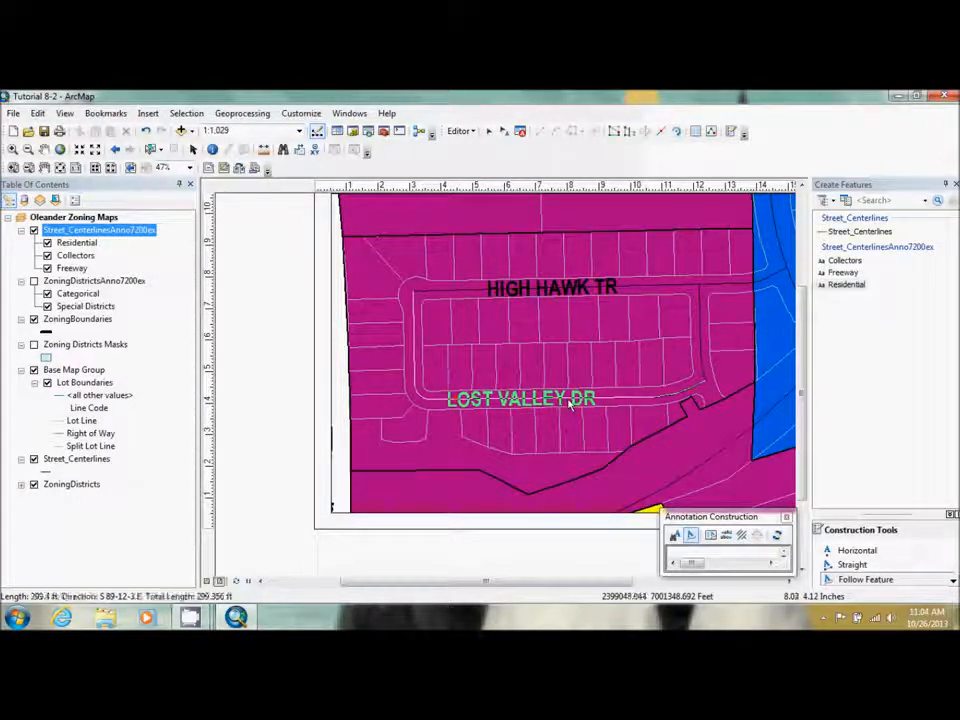
left_click(570, 403)
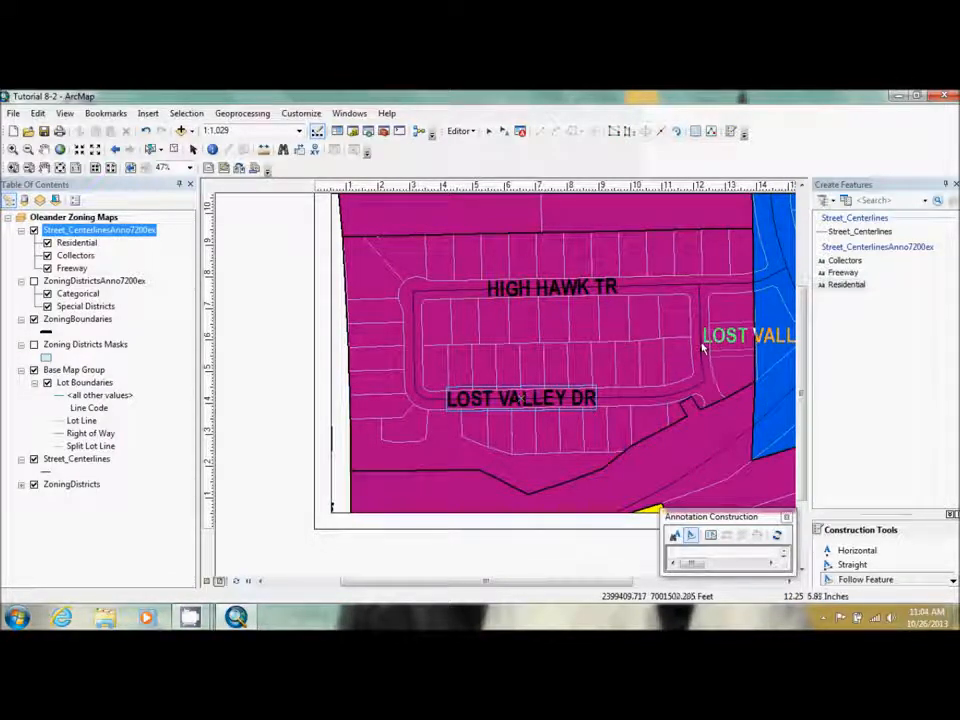
Step: Take the text BLACK BEAR DR from the centerline east of the central block and place it as Residential annotation along that street
right_click(703, 340)
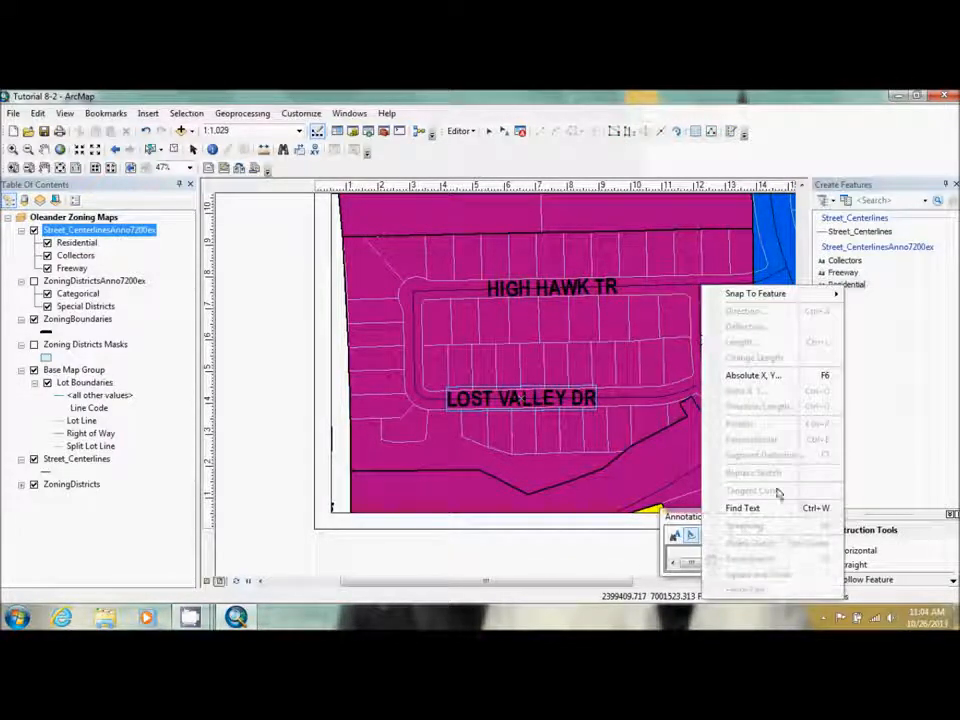
left_click(752, 508)
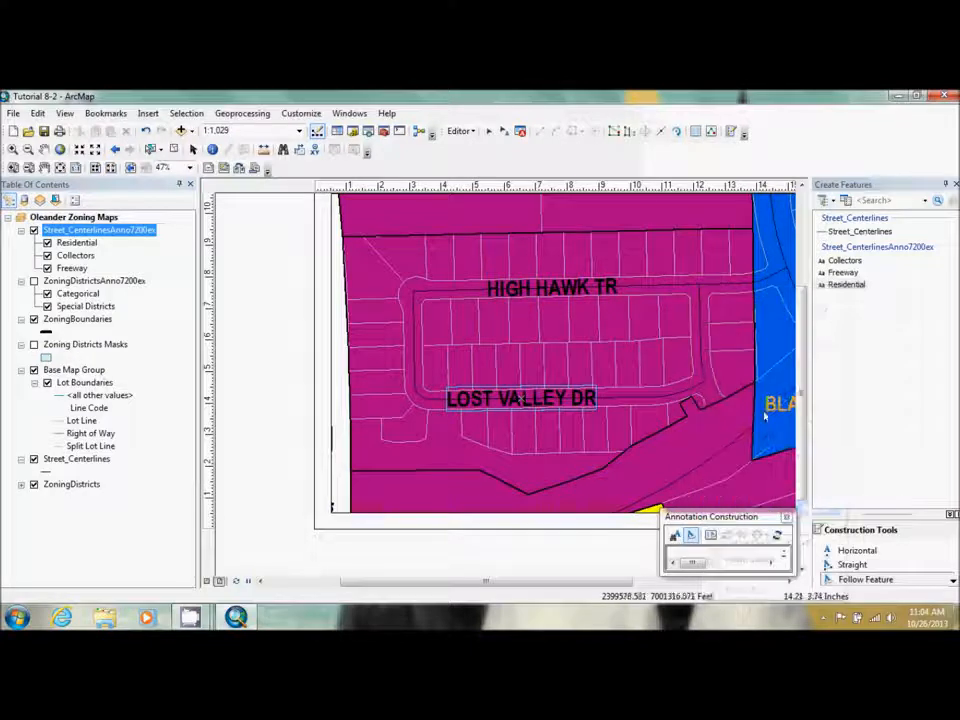
left_click(703, 332)
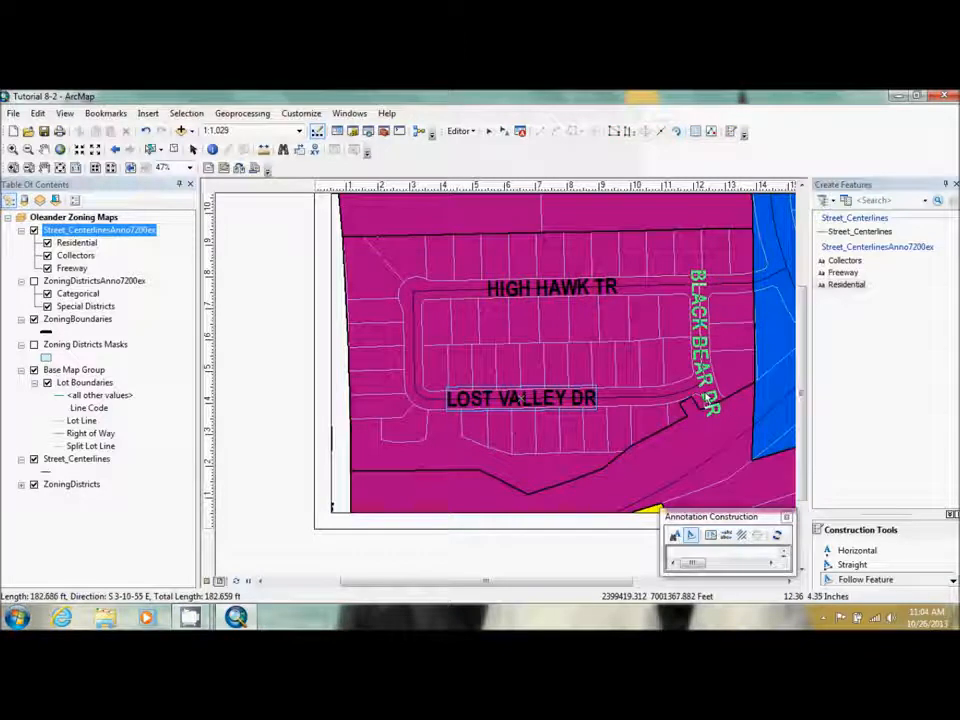
left_click(710, 400)
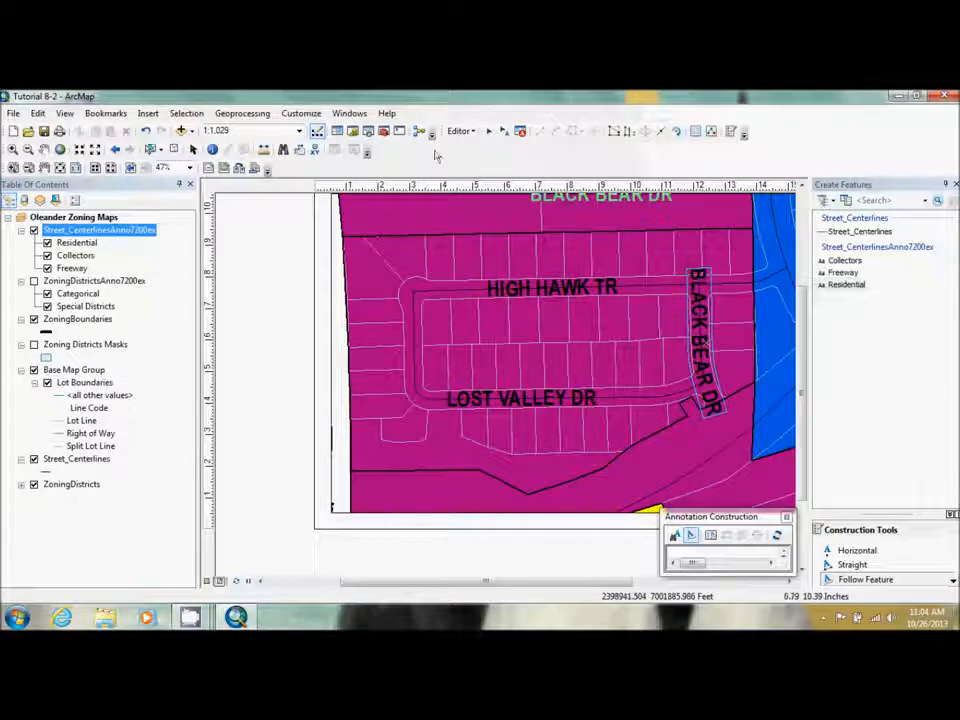
Step: Stop the street annotation edit session and save the edits
left_click(460, 133)
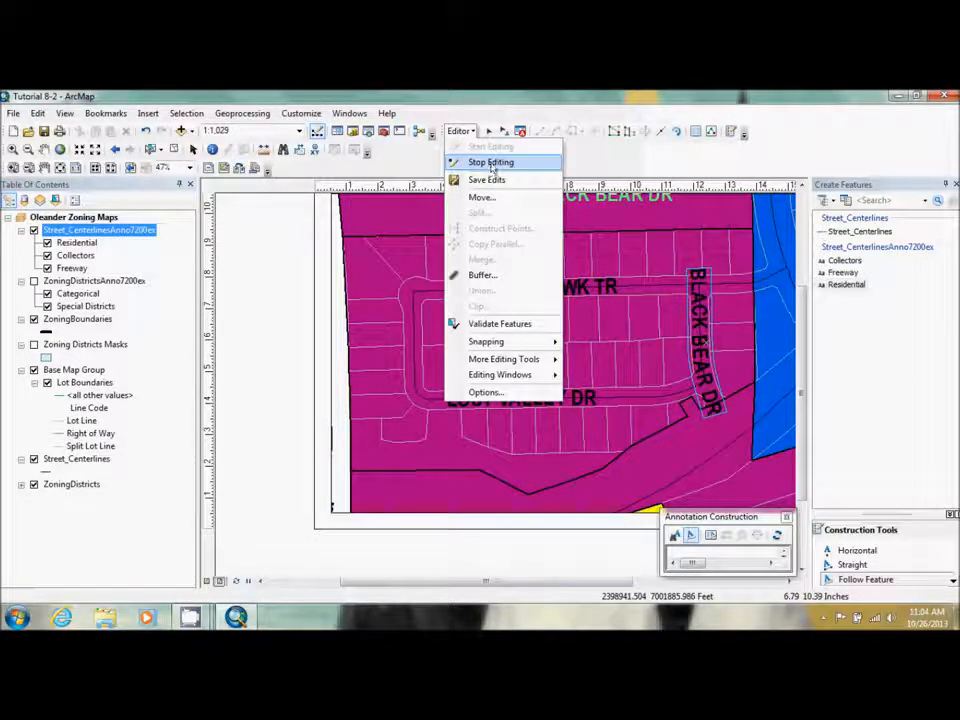
left_click(490, 162)
left_click(425, 395)
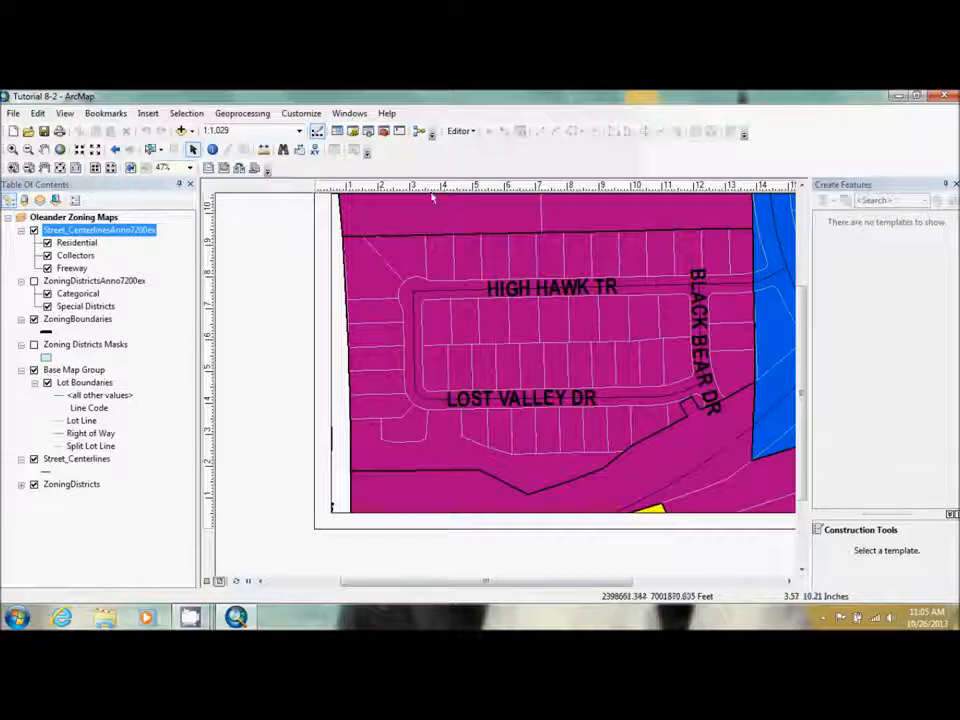
Step: Start a new edit session on the CityOfOleander personal geodatabase containing the zoning layers
left_click(460, 131)
left_click(472, 147)
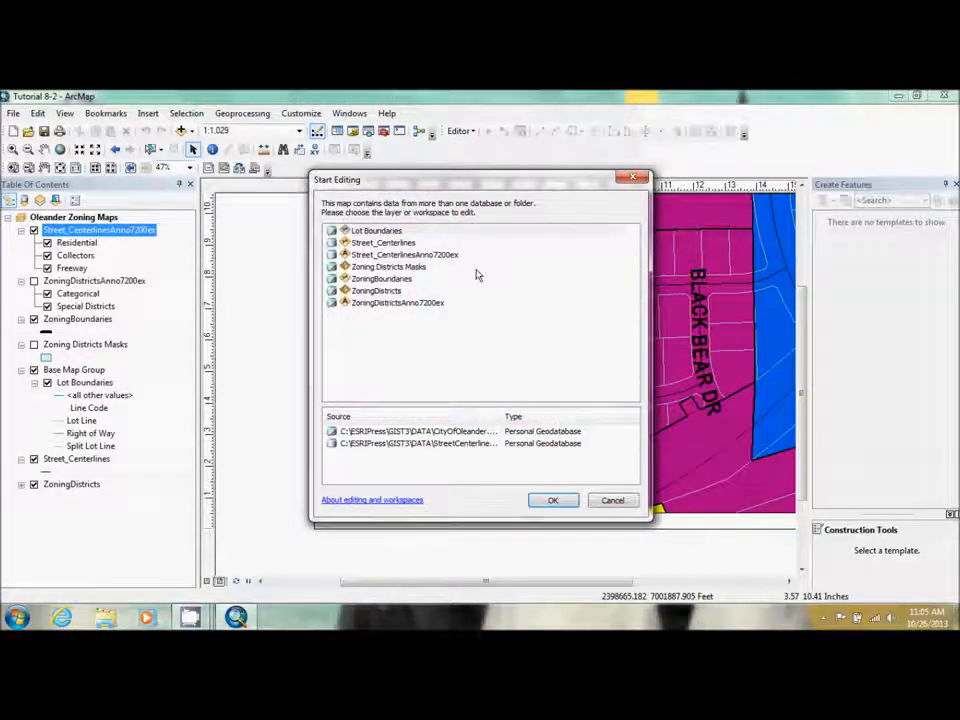
left_click(428, 430)
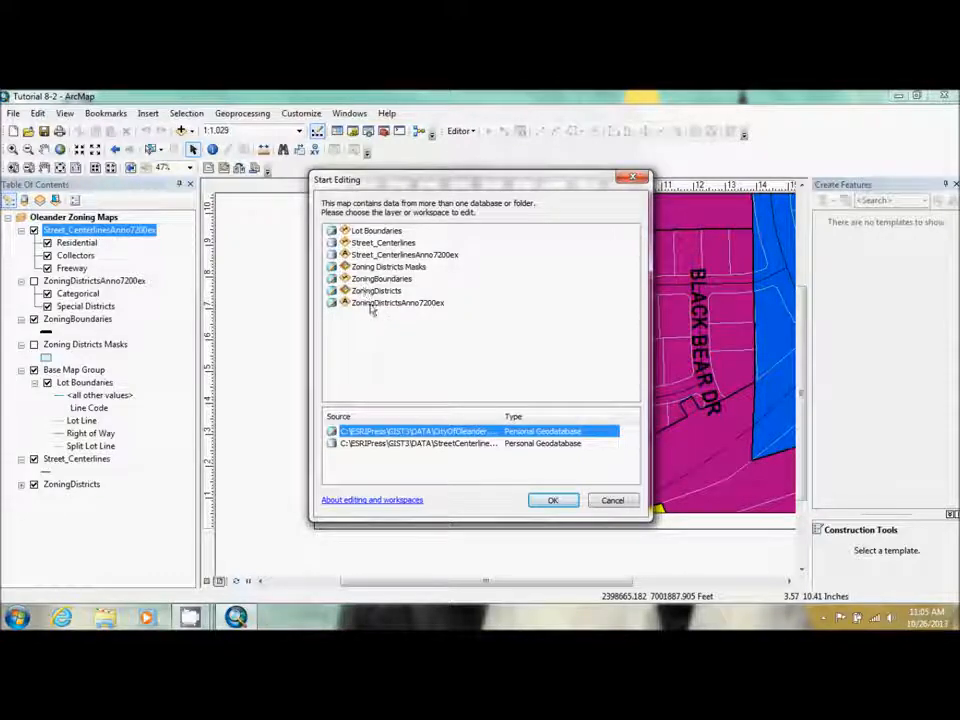
left_click(560, 502)
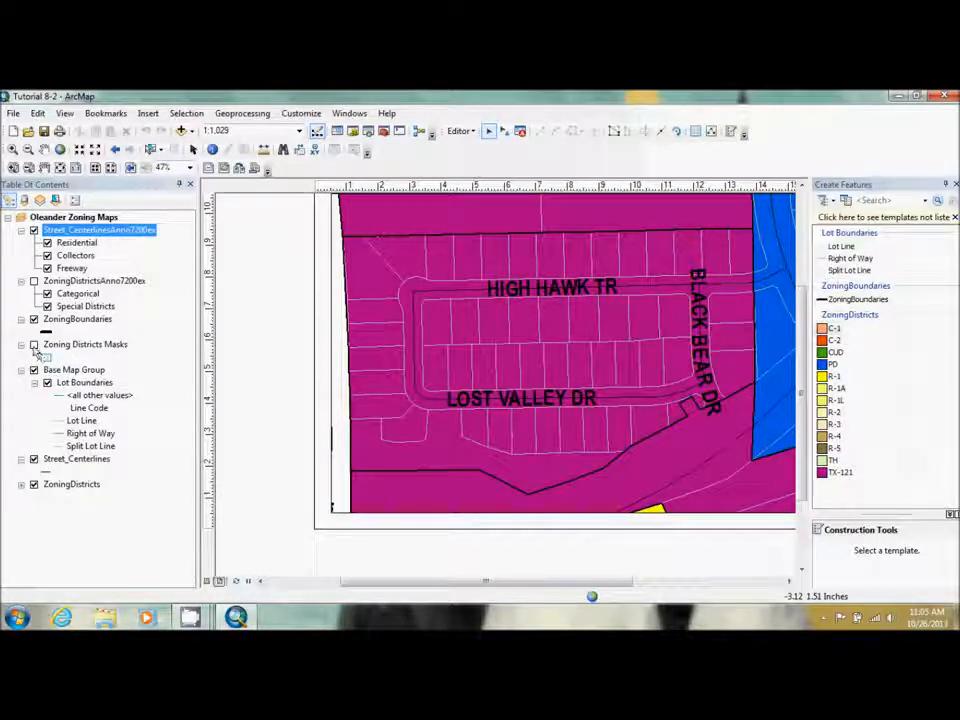
Step: Turn on the ZoningDistrictsAnno7200ex layer and make it the only selectable layer
left_click(34, 281)
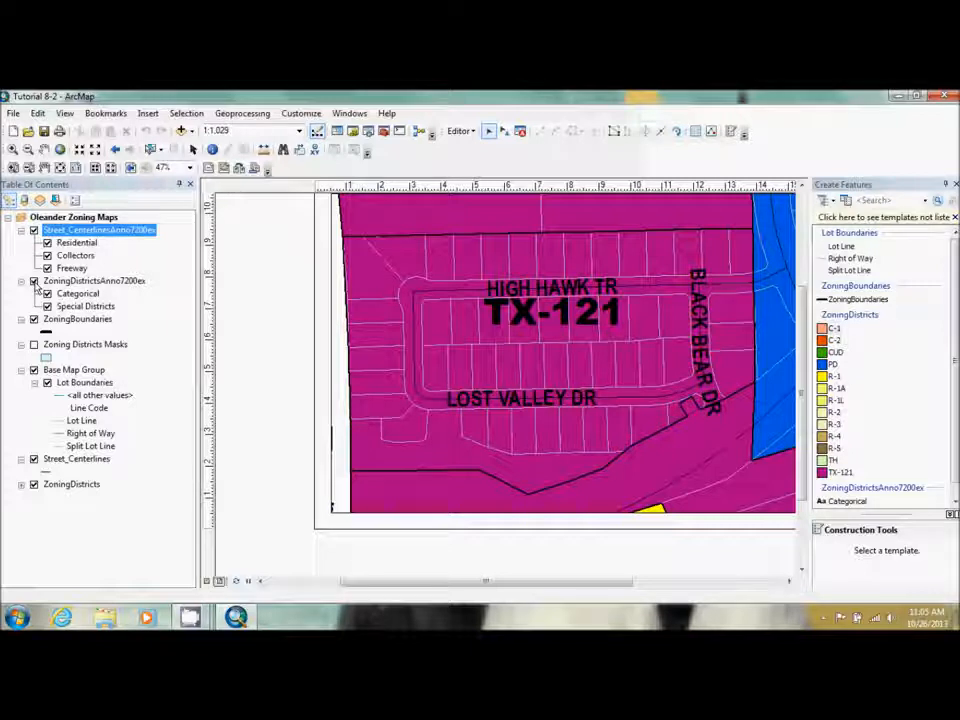
right_click(93, 282)
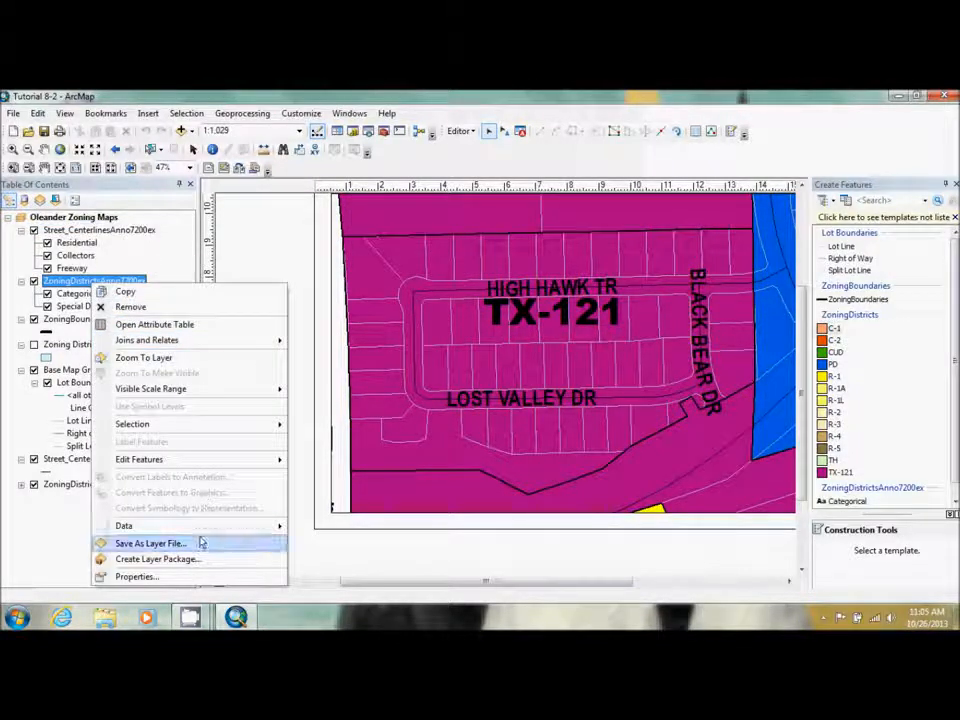
mouse_move(248, 437)
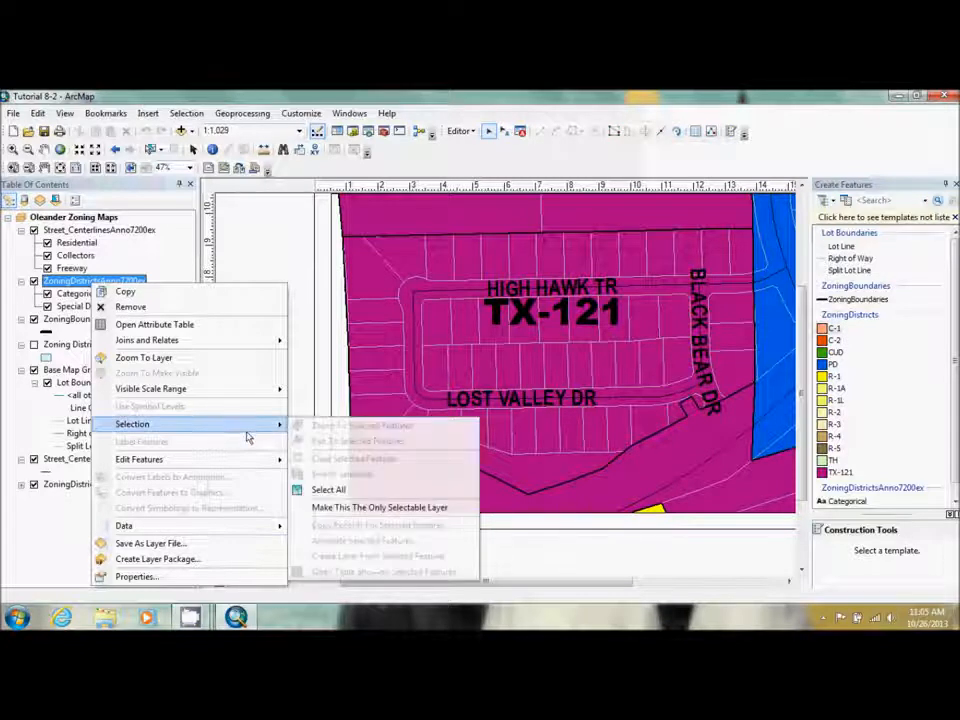
left_click(343, 507)
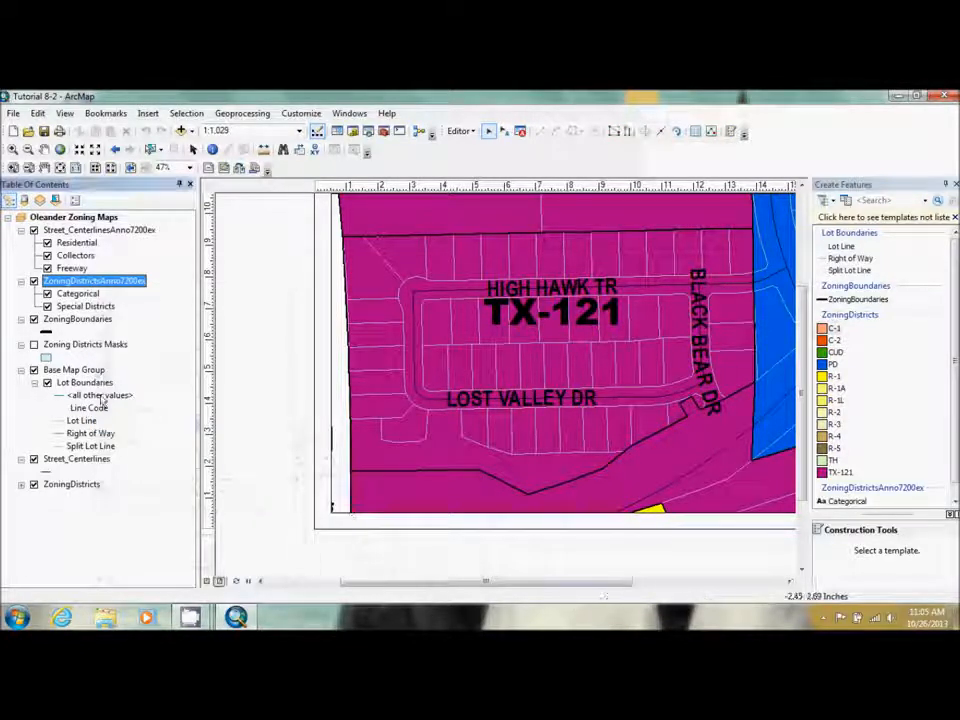
Step: Load the Street 5 bookmark file into the bookmark list and zoom the map to it
left_click(105, 113)
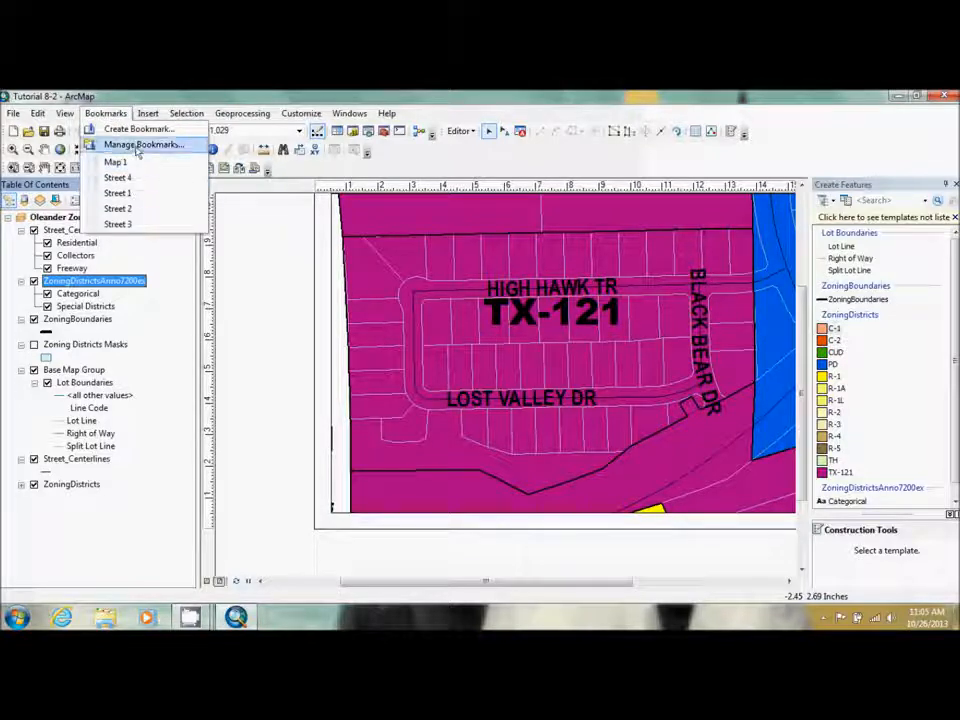
left_click(138, 144)
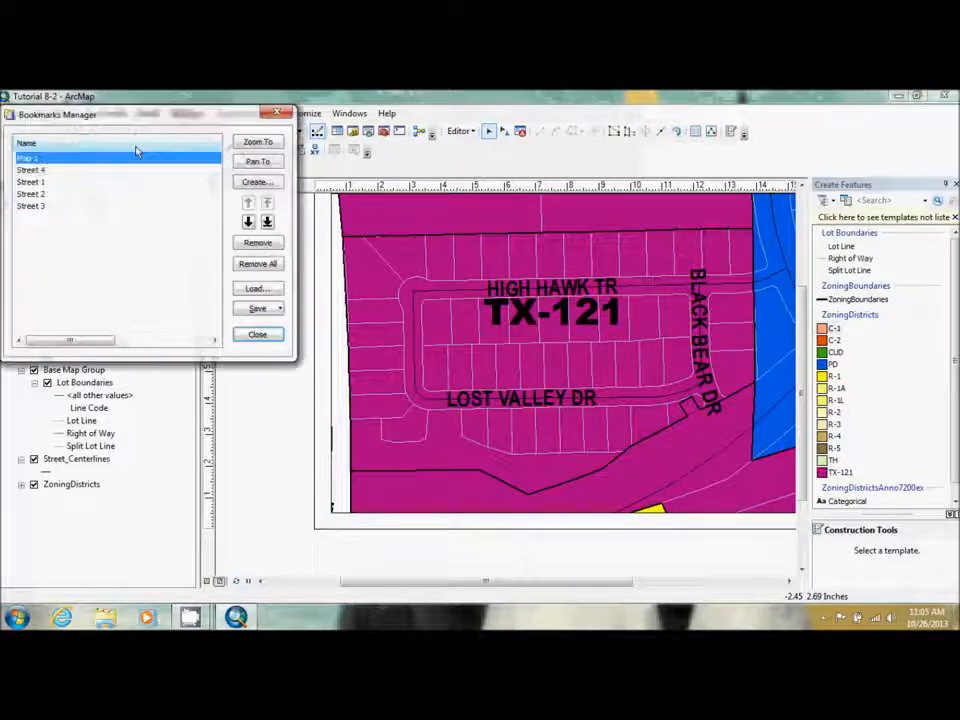
left_click(257, 288)
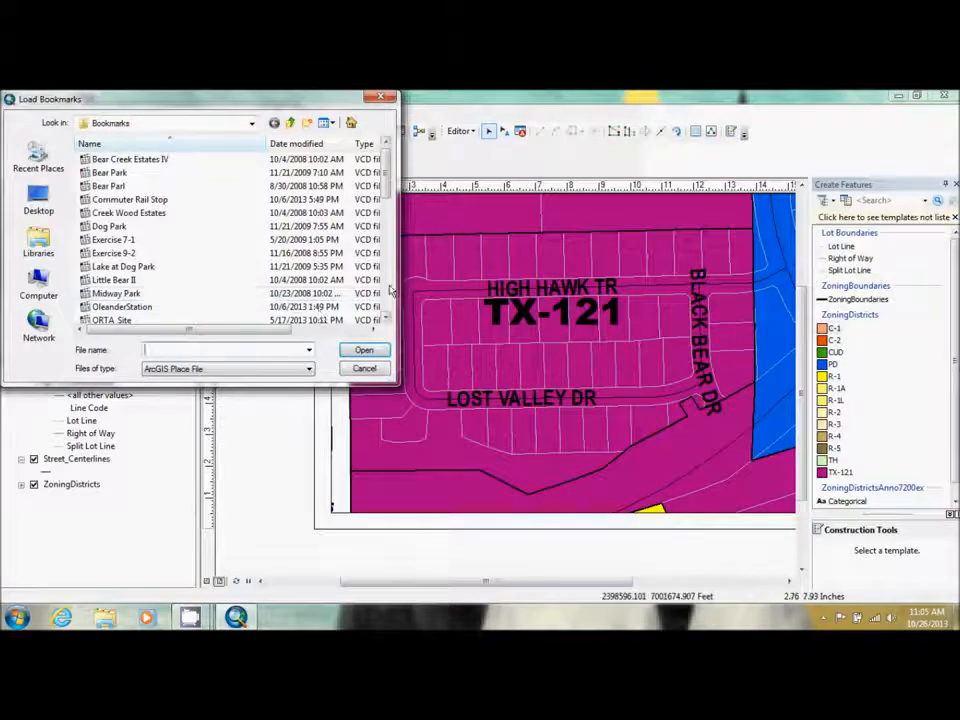
scroll(295, 216, "down", 10)
left_click(161, 159)
left_click(366, 350)
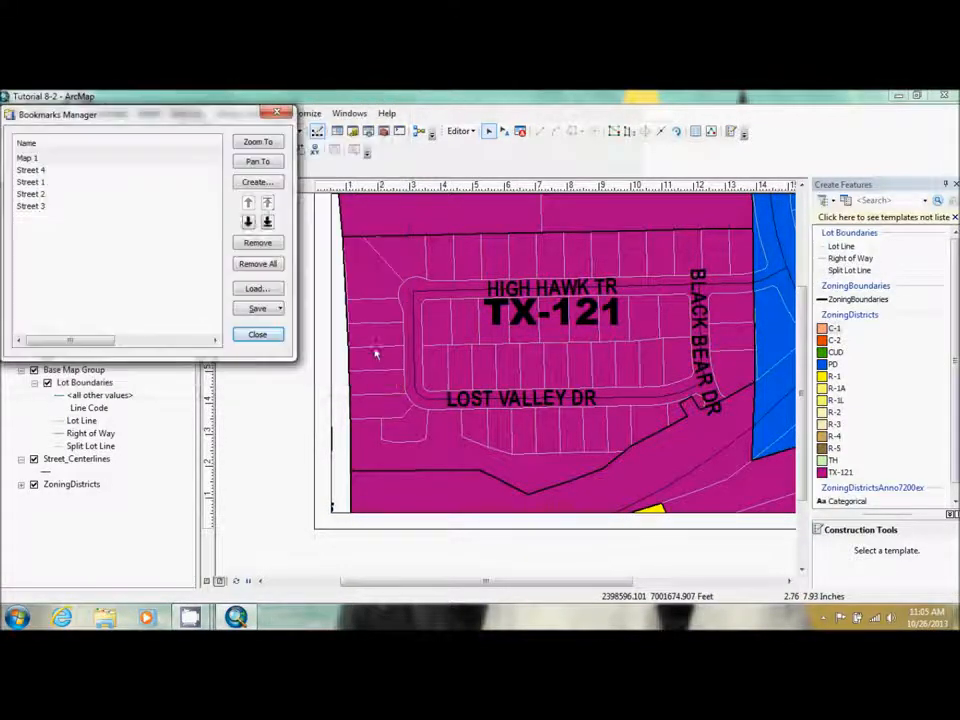
left_click(258, 143)
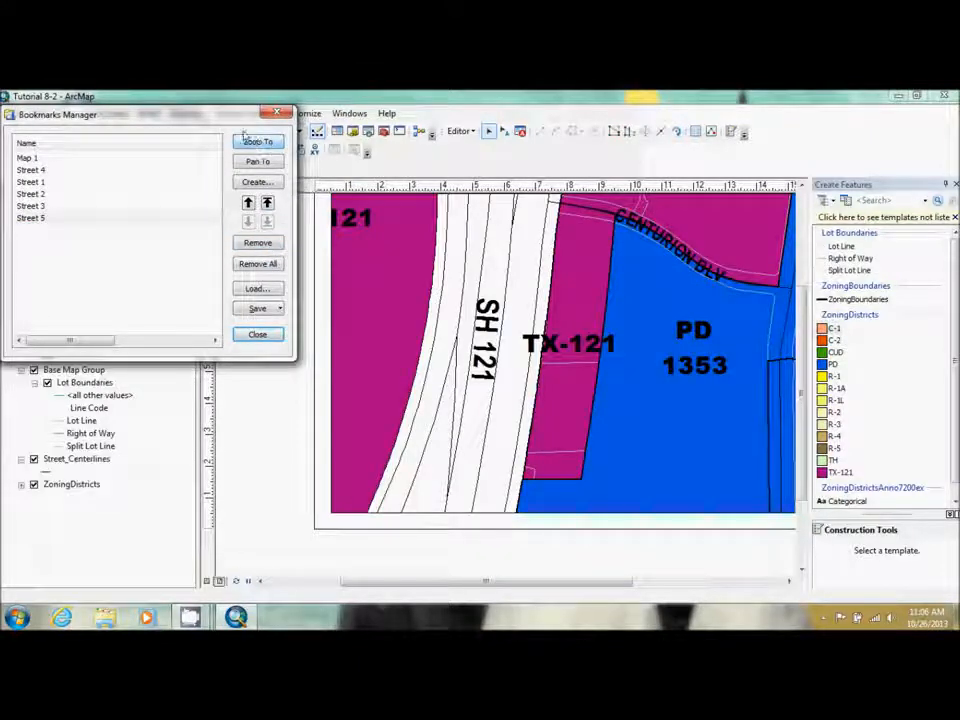
left_click(279, 115)
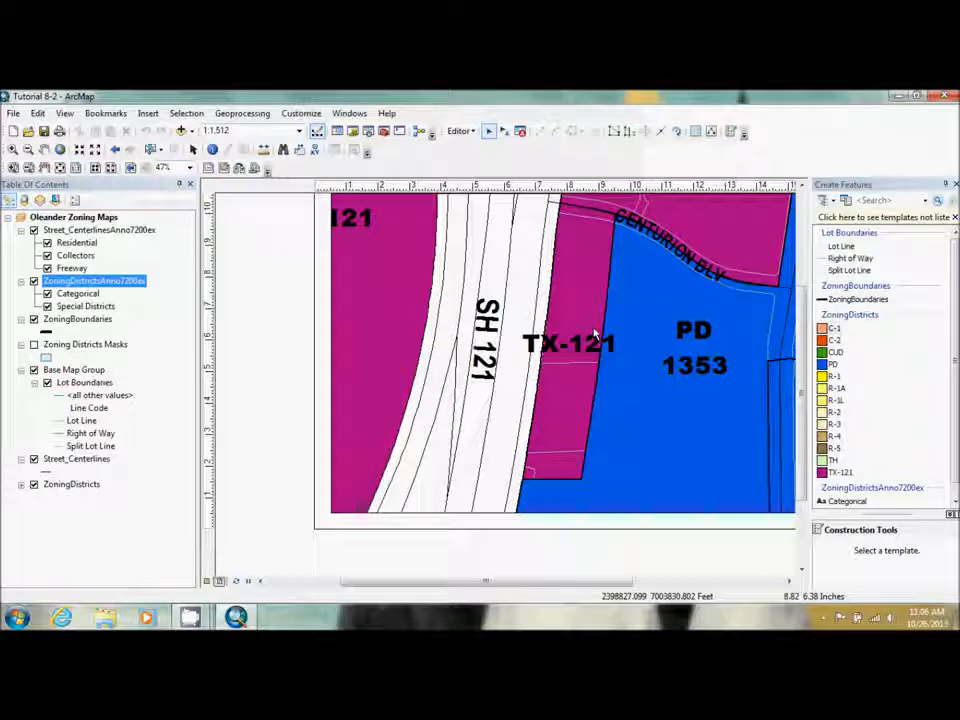
Step: Rotate the TX-121 zoning annotation east of SH 121 to nearly vertical and move it inside its narrow district strip
left_click(504, 131)
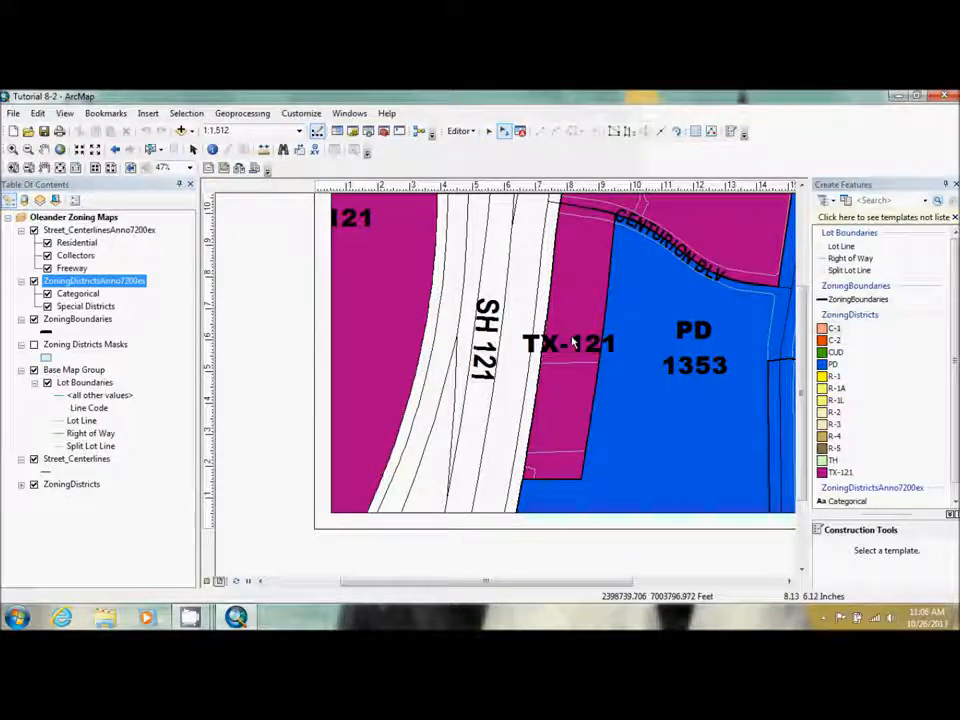
left_click(573, 343)
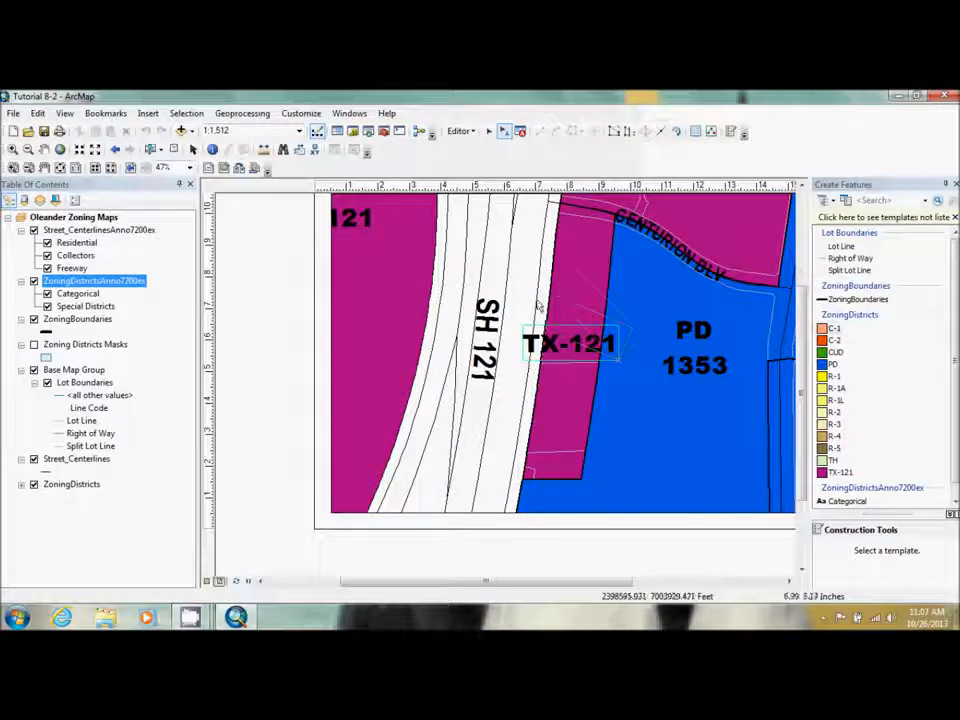
mouse_move(608, 268)
left_mouse_down()
mouse_move(584, 280)
mouse_move(562, 323)
mouse_move(596, 223)
mouse_move(630, 278)
left_mouse_up()
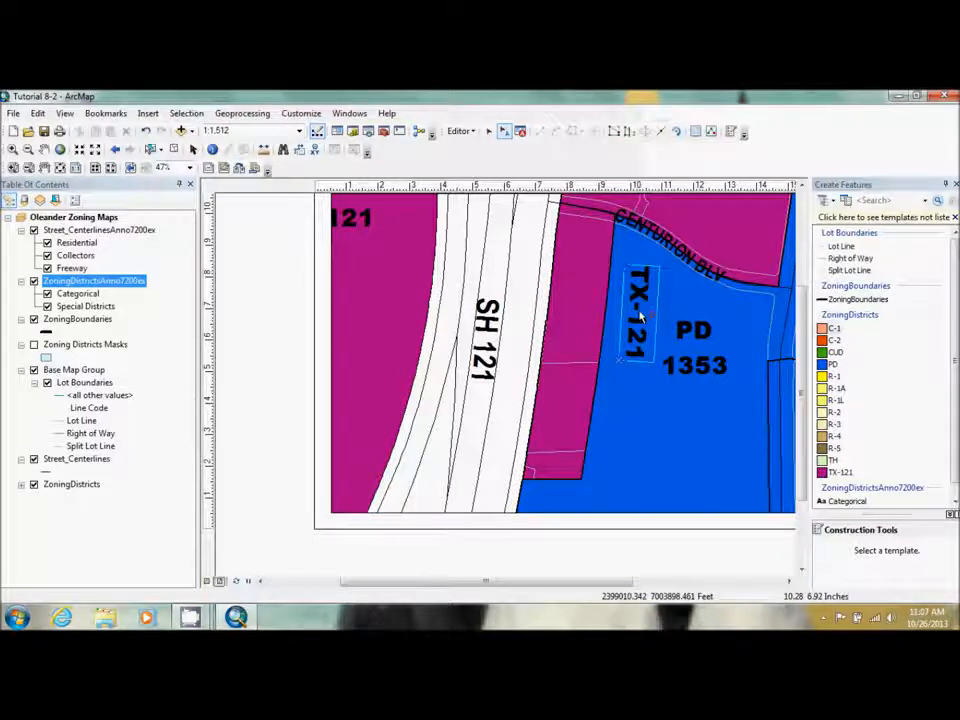
left_click_drag(642, 321, 572, 338)
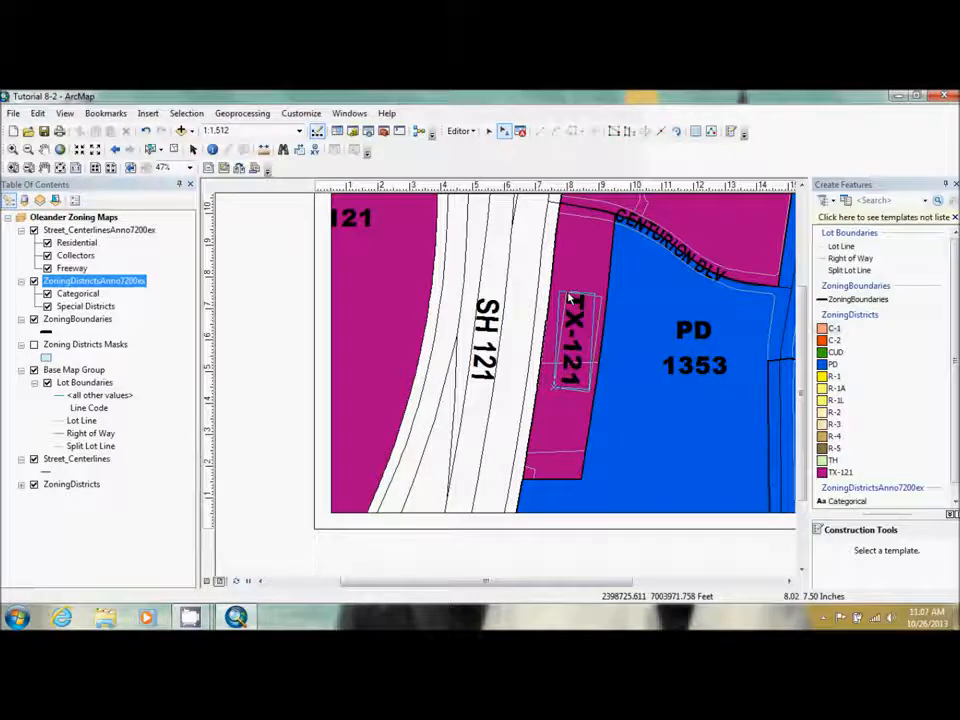
Step: Fine-tune the TX-121 annotation's angle and position to parallel the narrow strip, and turn it around to read upward
left_click_drag(567, 293, 568, 294)
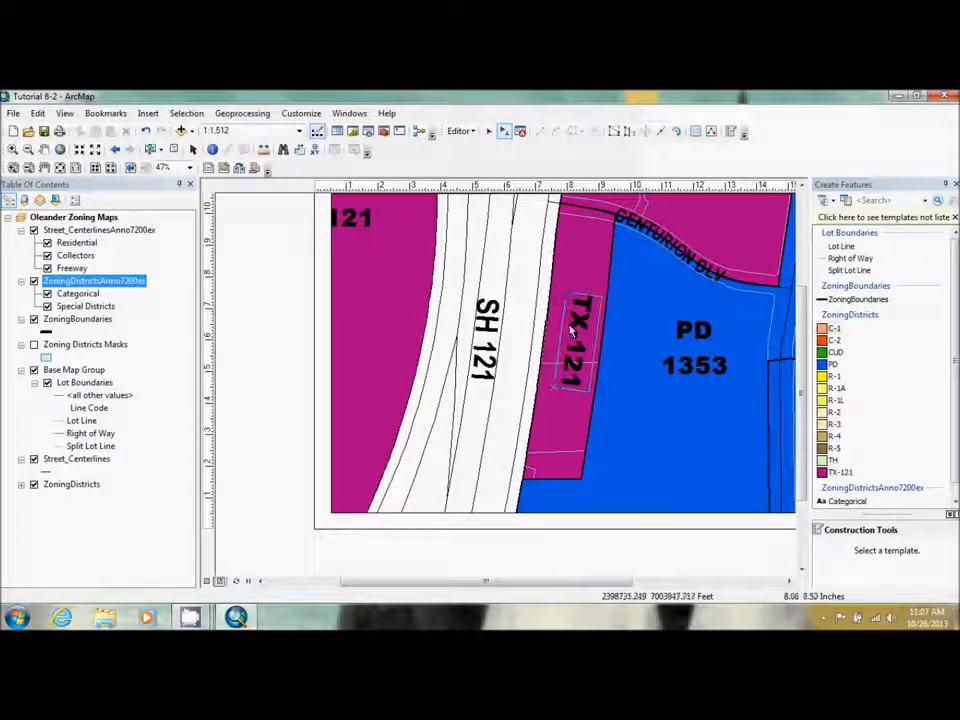
left_click_drag(575, 340, 571, 346)
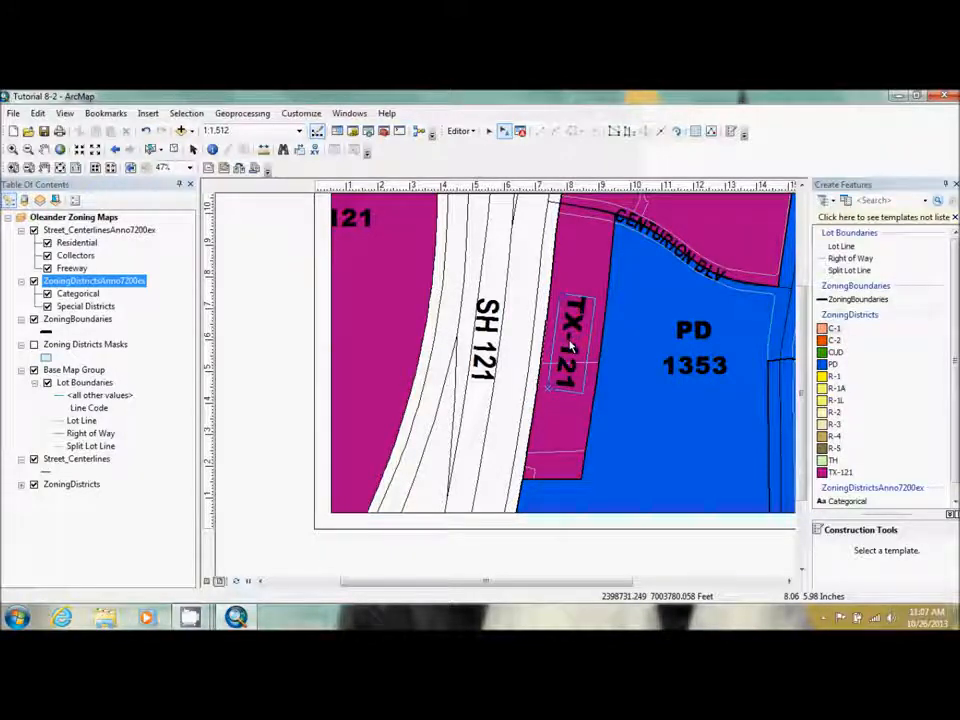
mouse_move(563, 301)
left_mouse_down()
mouse_move(691, 389)
mouse_move(560, 451)
mouse_move(534, 451)
left_mouse_up()
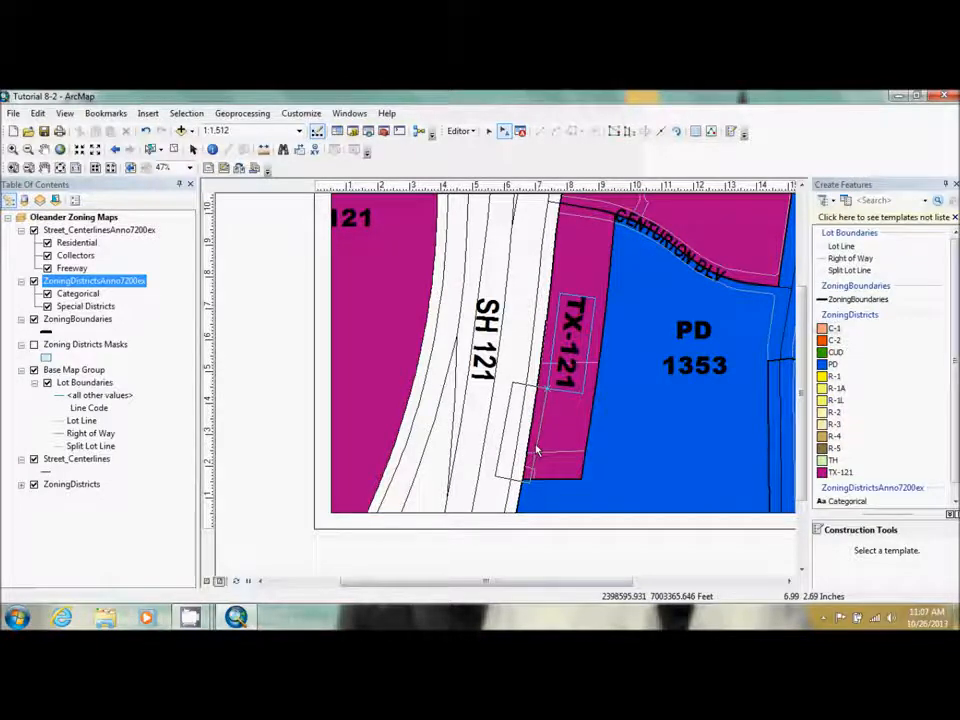
left_click_drag(536, 450, 575, 352)
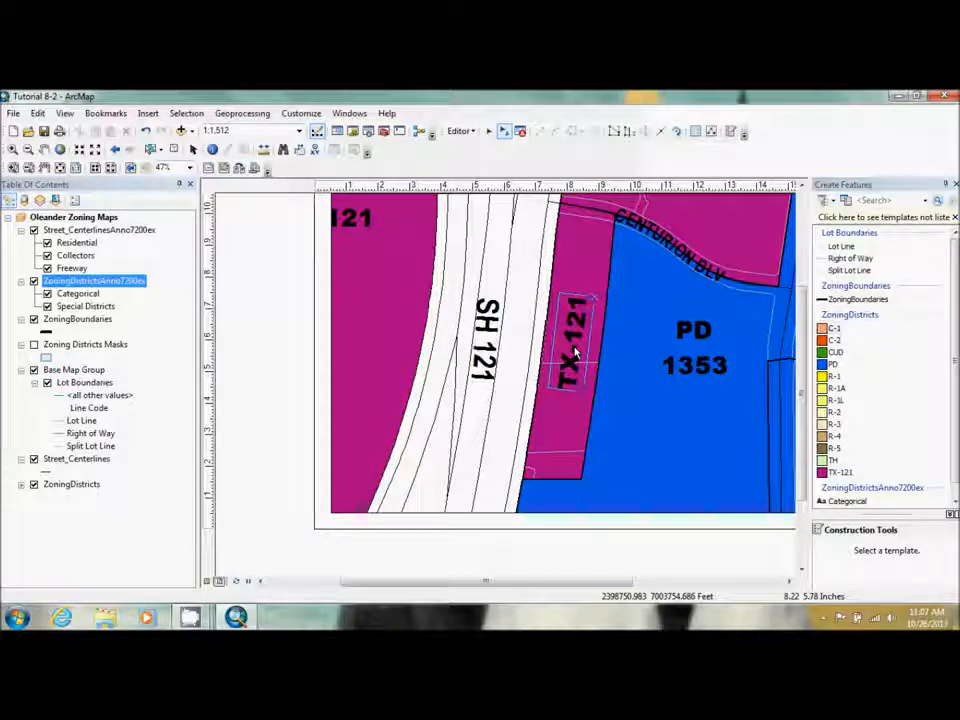
Step: Load the Street 6 bookmark file into the bookmark list and zoom the map to it
left_click(104, 114)
left_click(138, 144)
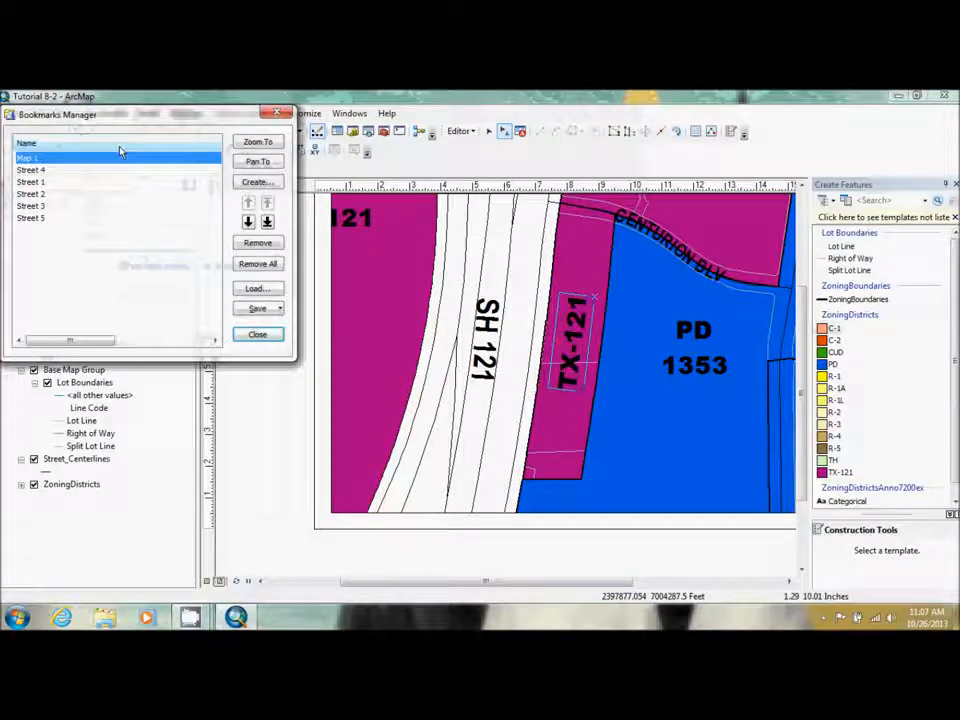
left_click(257, 288)
left_click(388, 300)
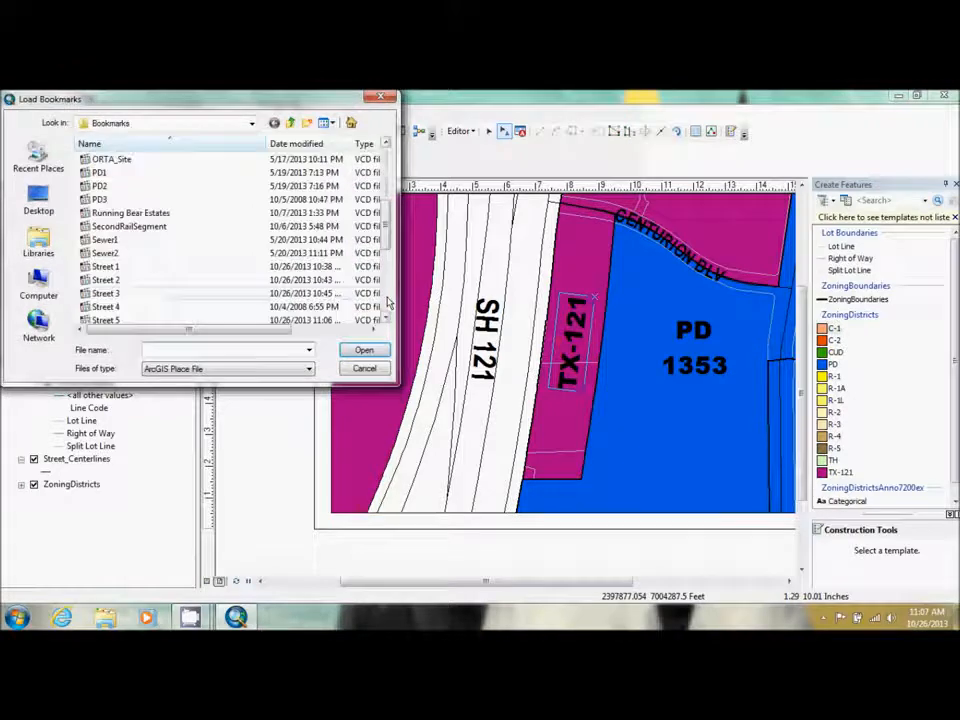
left_click(388, 300)
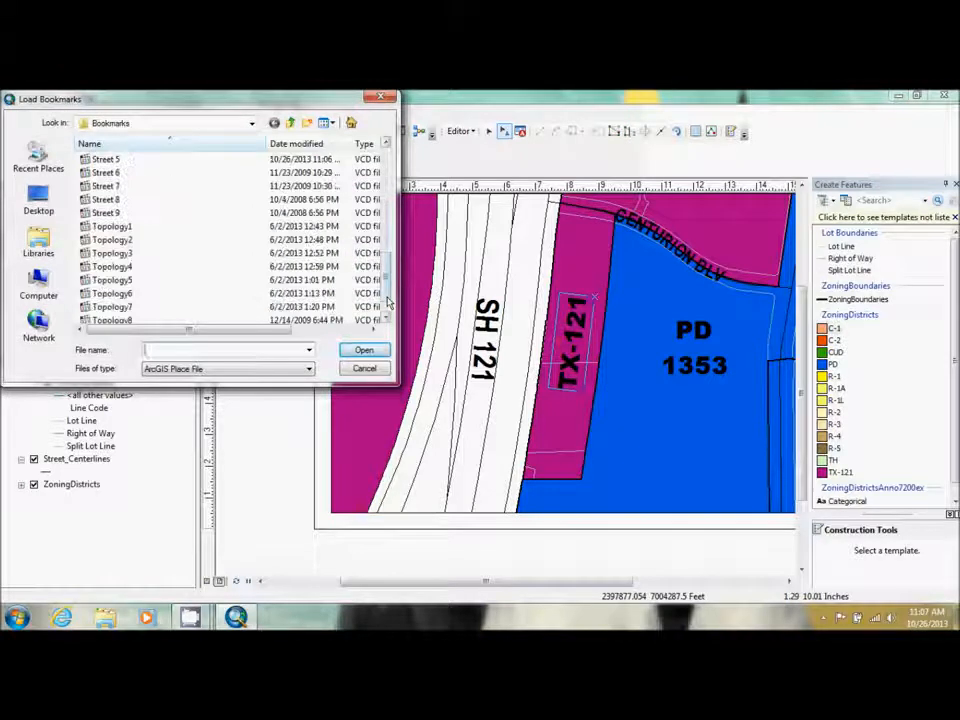
left_click(110, 173)
left_click(360, 349)
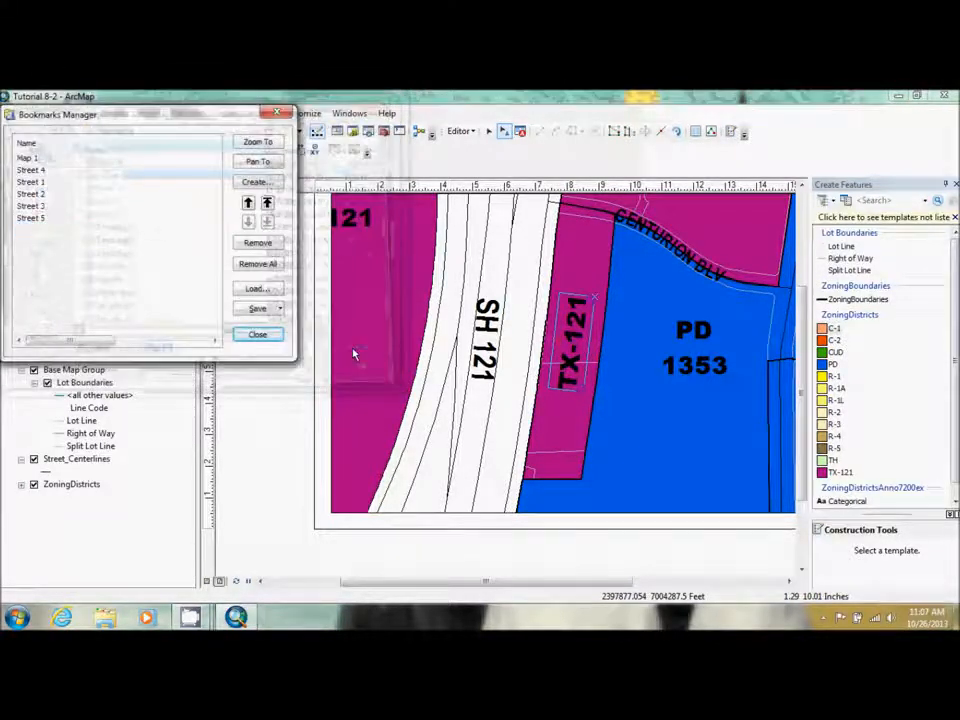
left_click(275, 148)
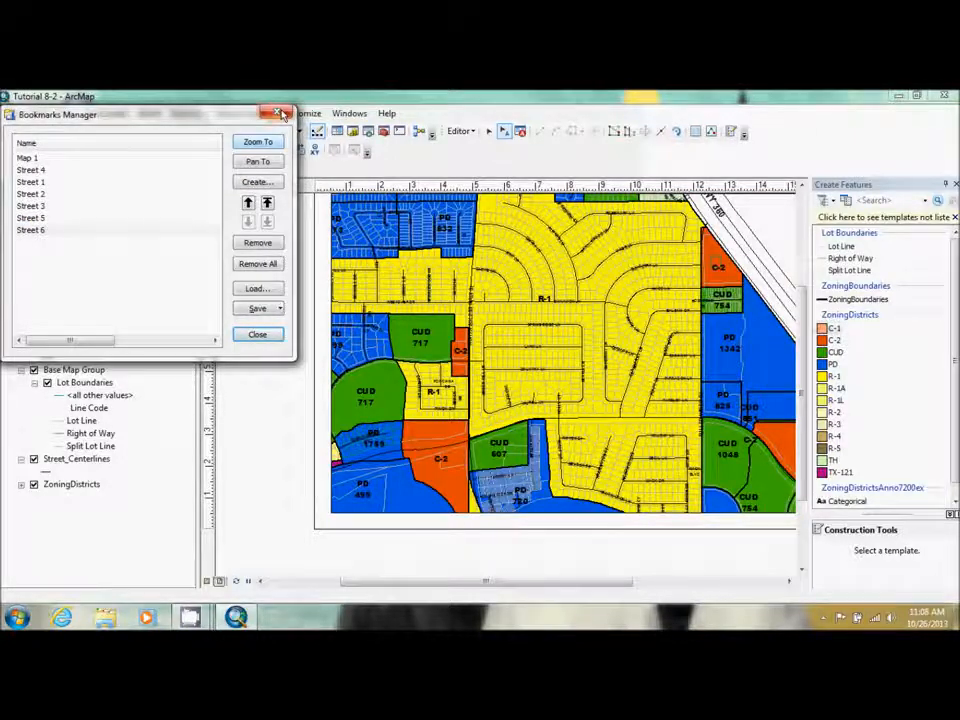
left_click(277, 112)
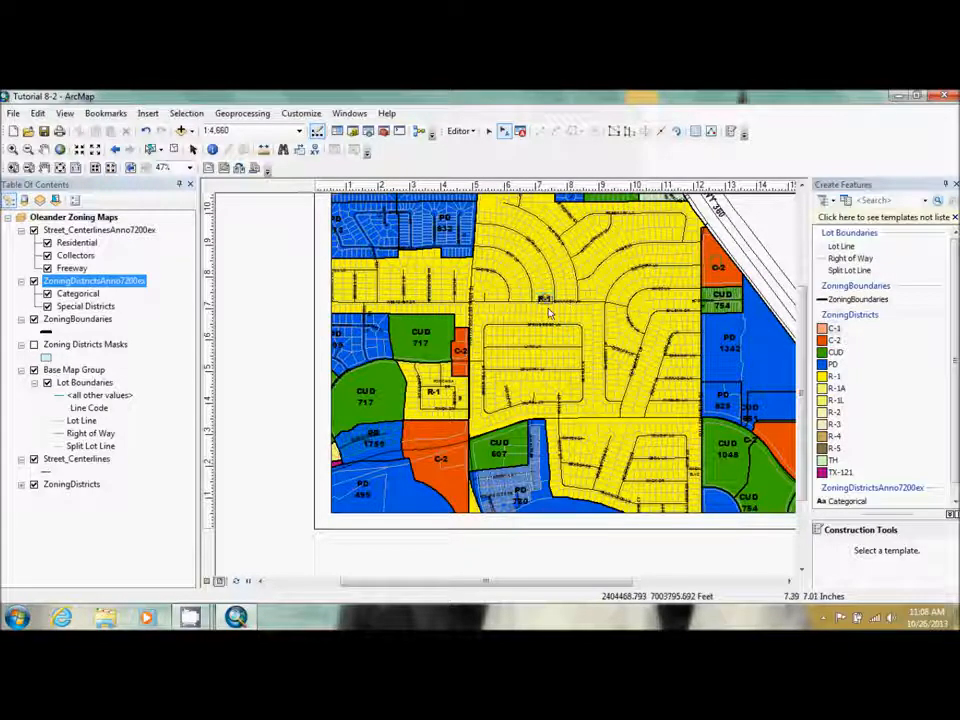
Step: Enlarge the R-1 annotation in the large central residential district and move it southeast toward the district's middle
left_click(546, 300)
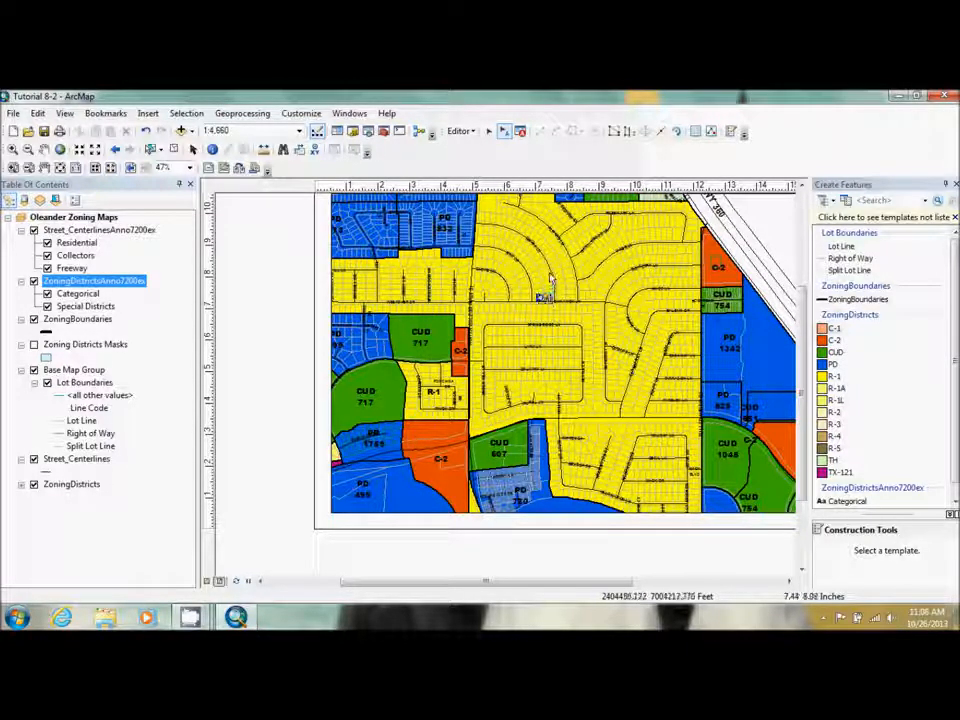
left_click(512, 269)
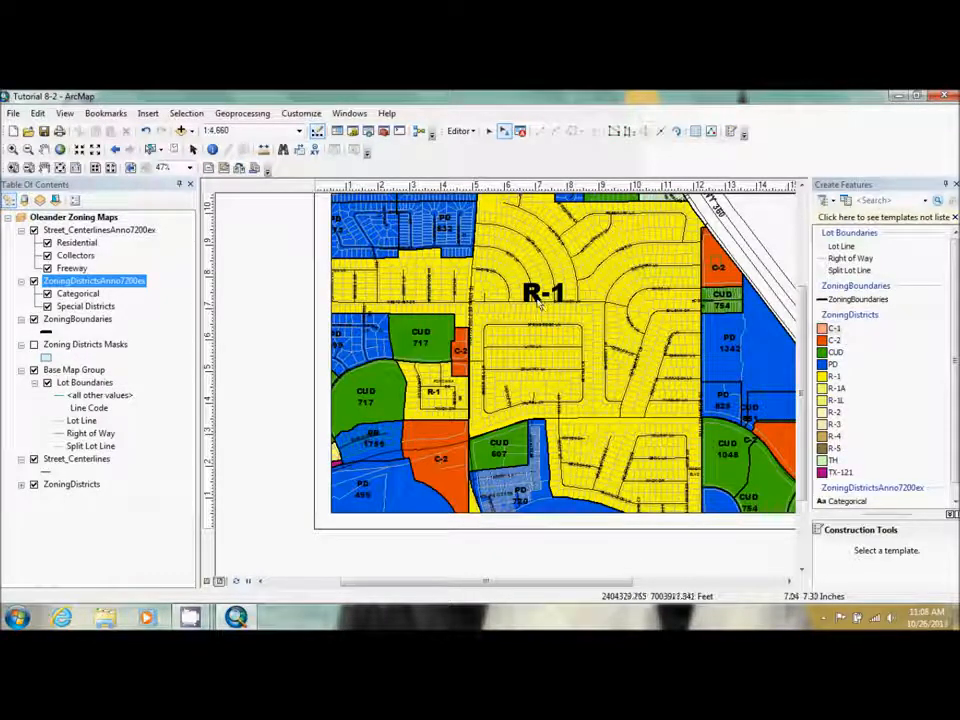
left_click(546, 291)
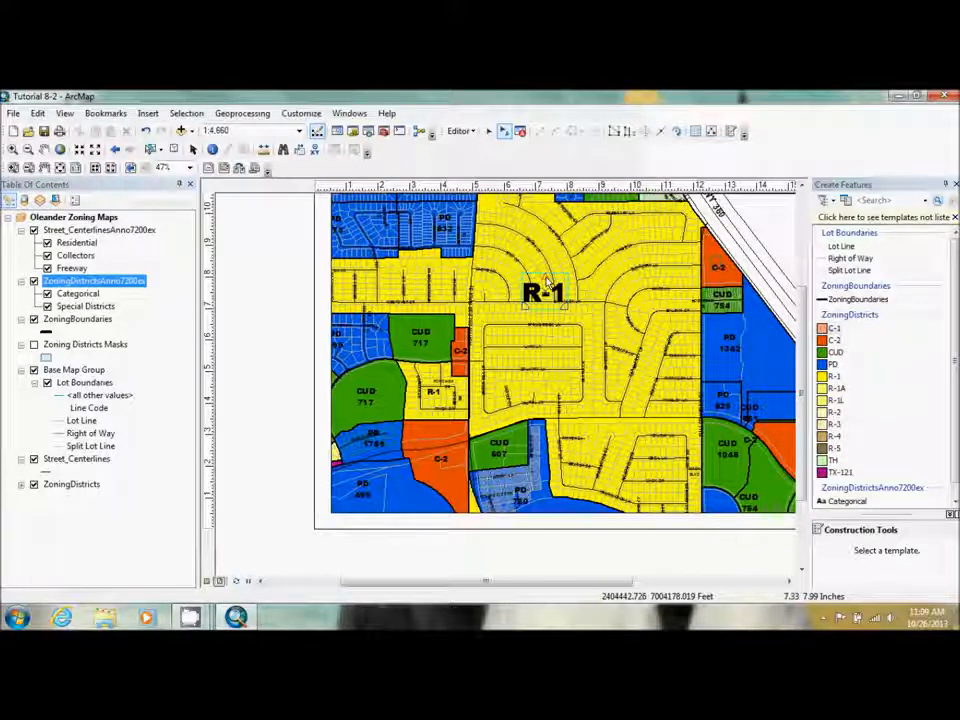
mouse_move(545, 296)
left_mouse_down()
mouse_move(585, 338)
mouse_move(593, 320)
mouse_move(599, 336)
mouse_move(596, 320)
left_mouse_up()
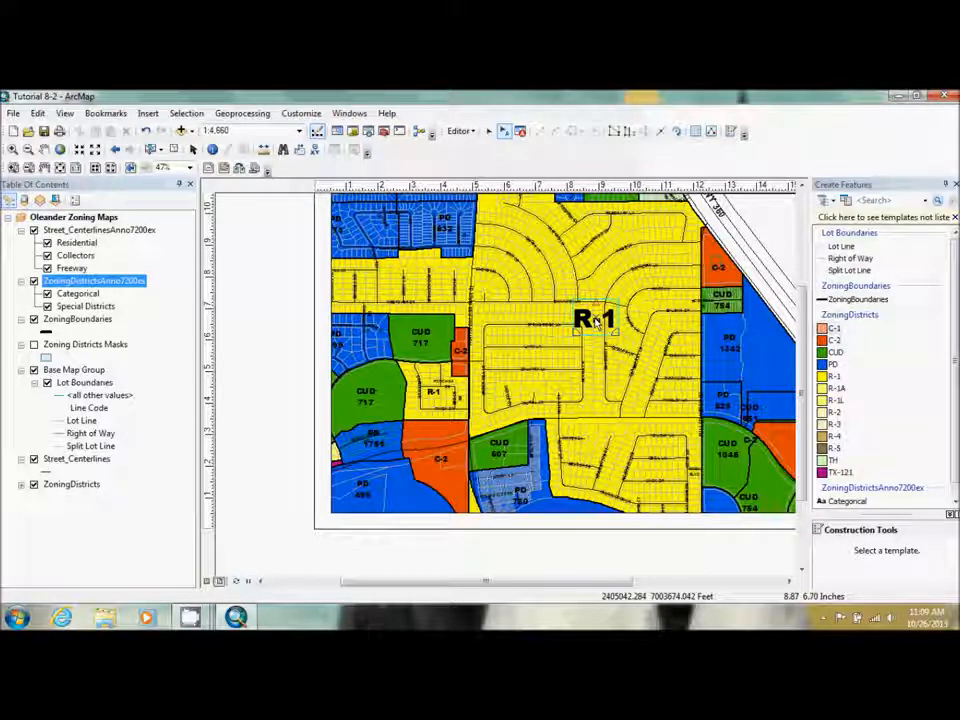
Step: Load the Street 7 bookmark file into the bookmark list and zoom the map to it
left_click(106, 114)
left_click(150, 144)
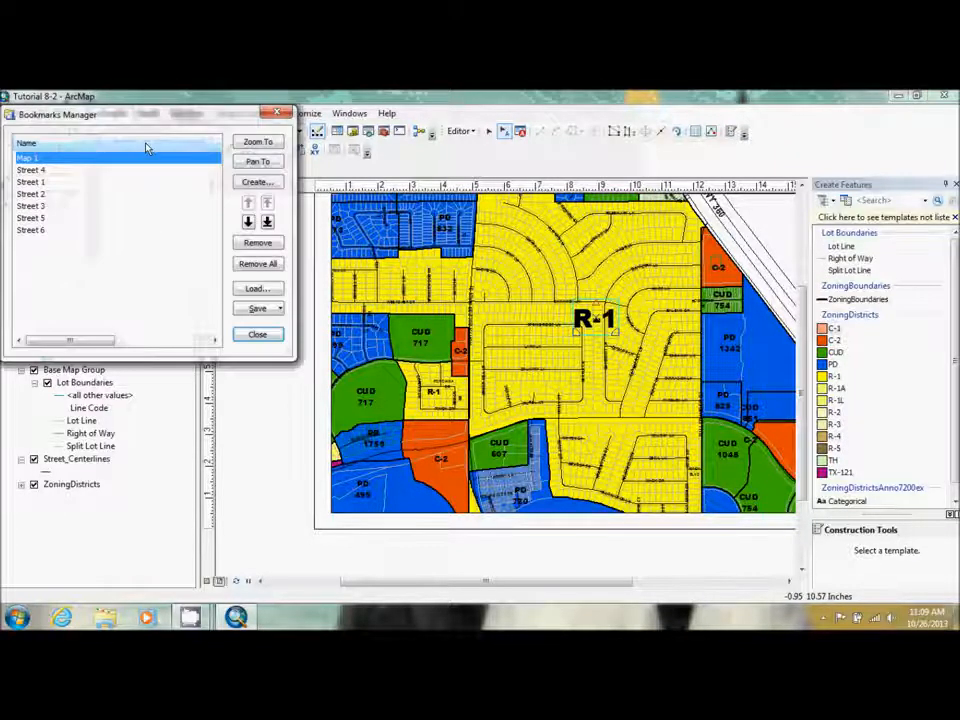
left_click(257, 288)
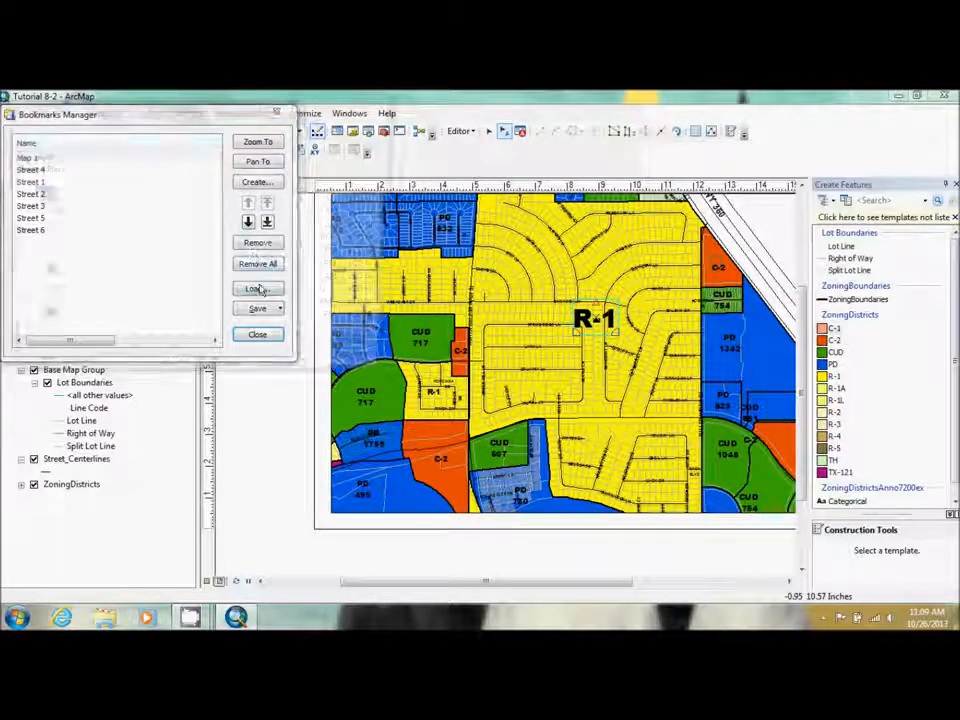
scroll(160, 287, "down", 8)
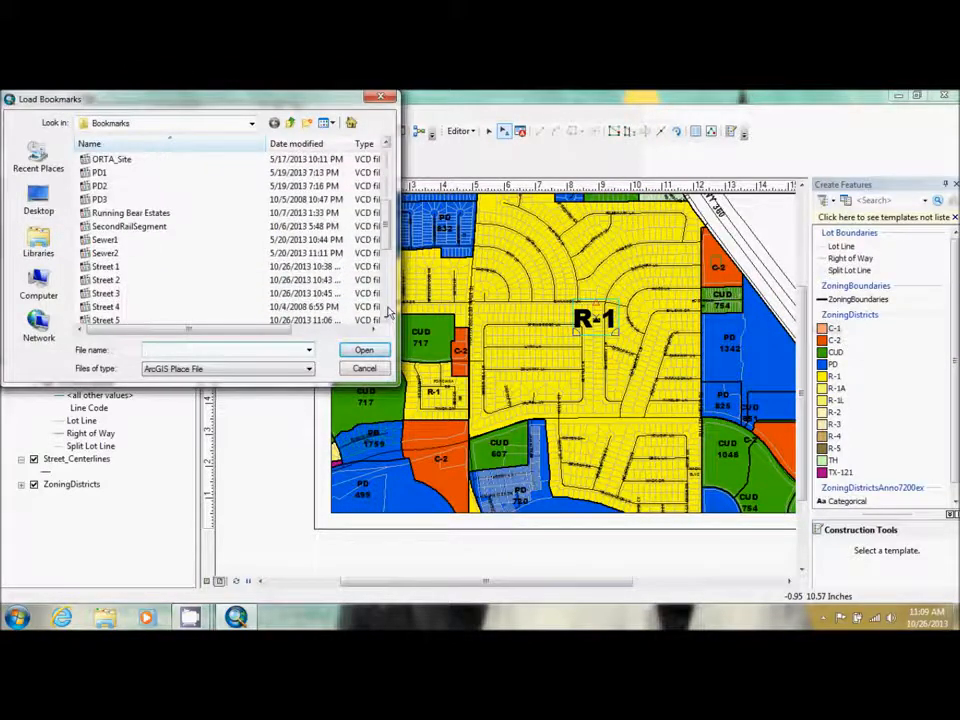
left_click(122, 186)
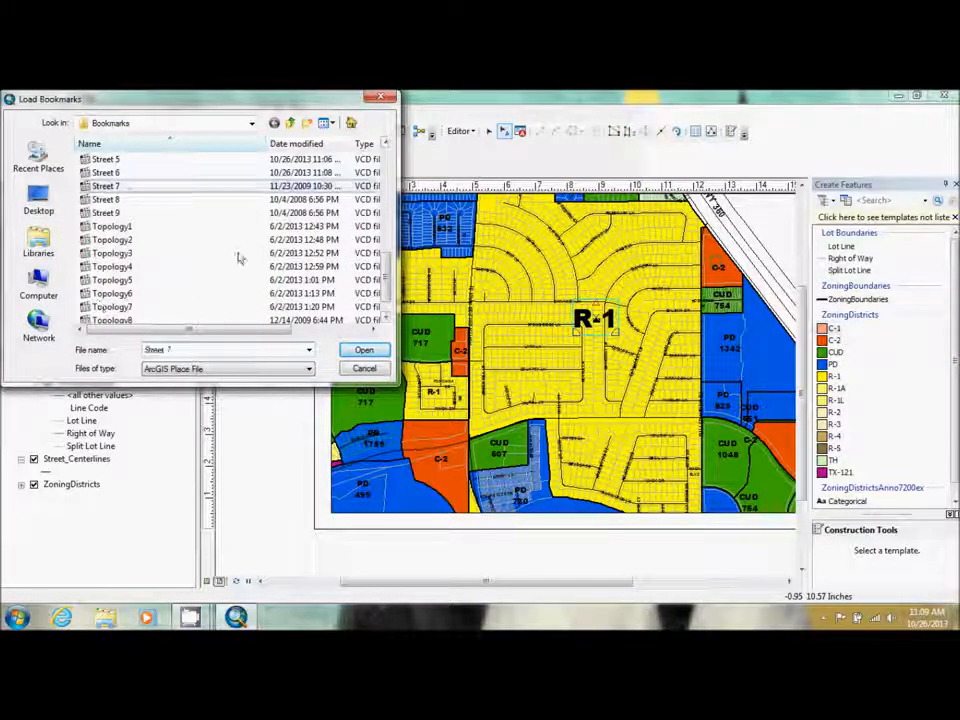
left_click(362, 351)
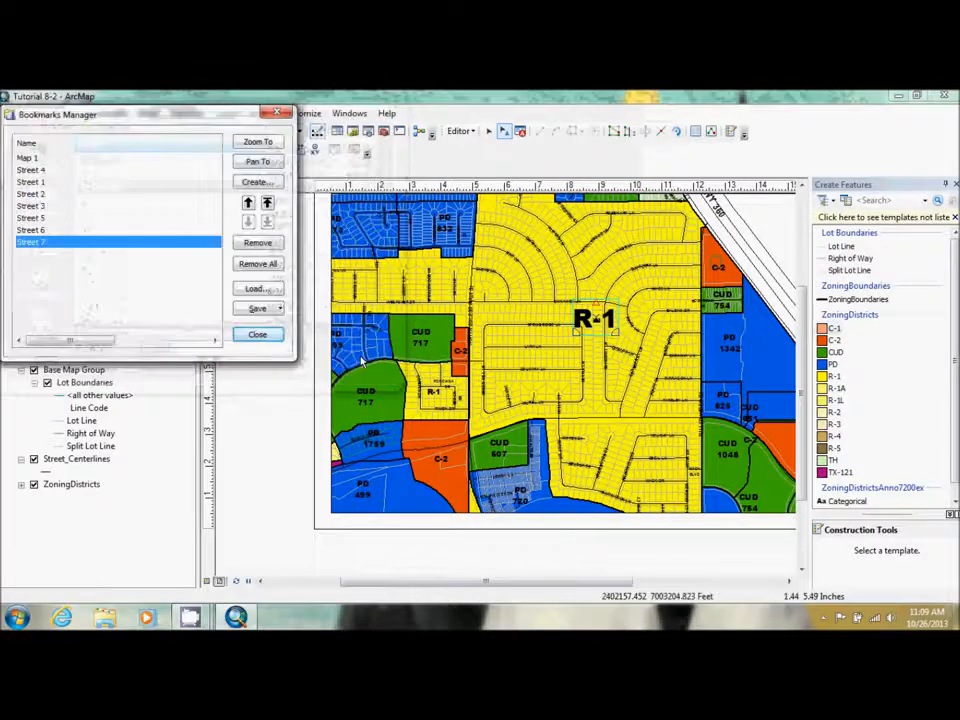
left_click(257, 143)
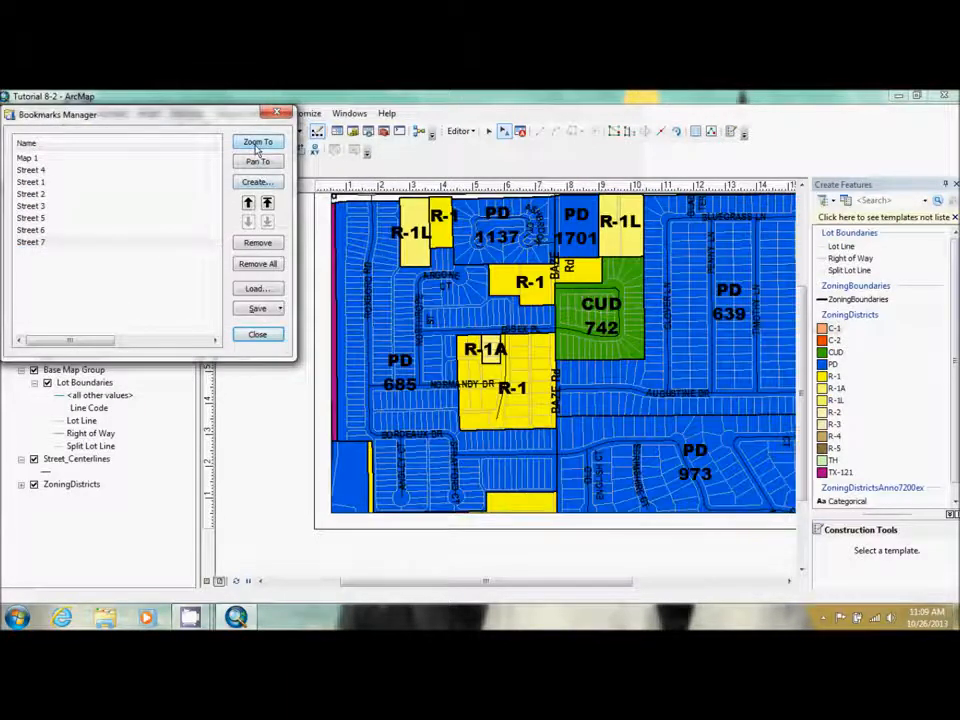
left_click(280, 113)
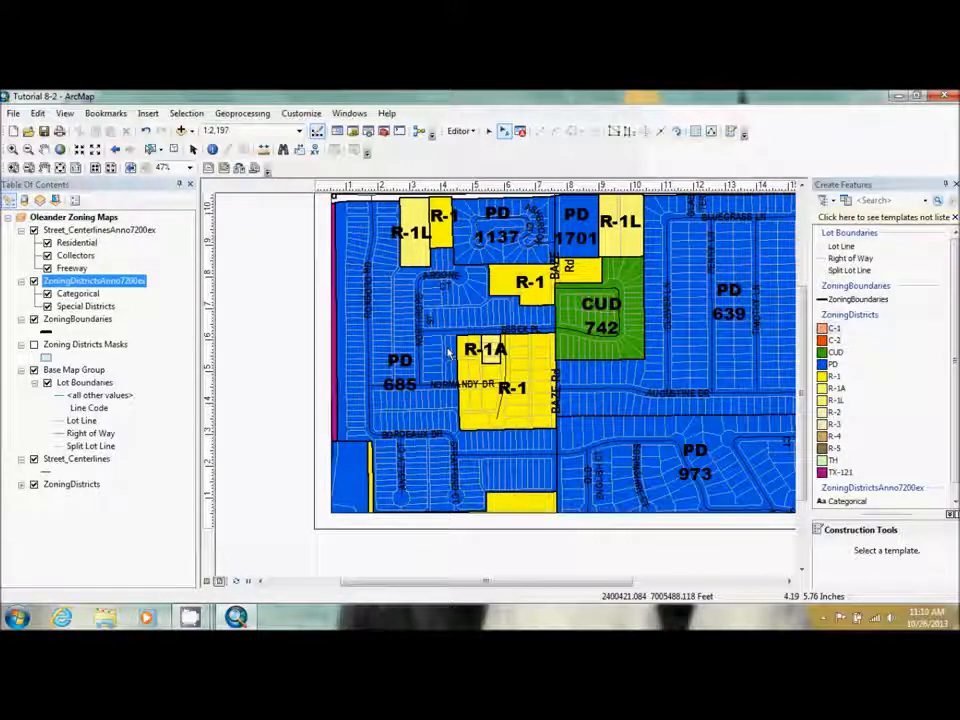
Step: Display the Zoning Districts Masks layer briefly to examine the mask shapes around the zoning annotation, and hide it again
left_click(33, 345)
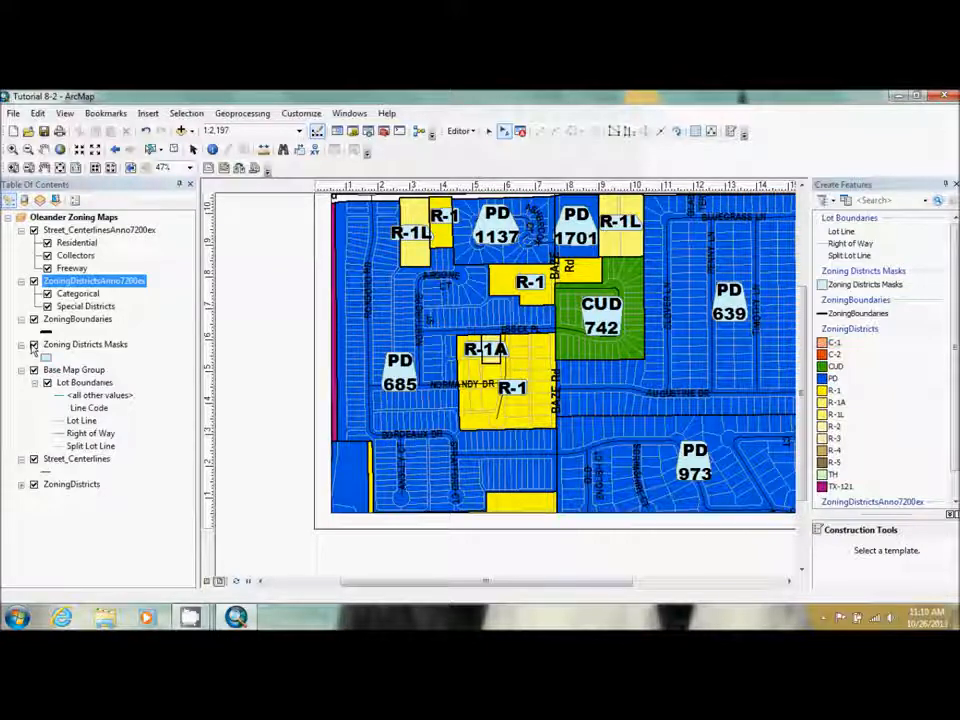
left_click(33, 345)
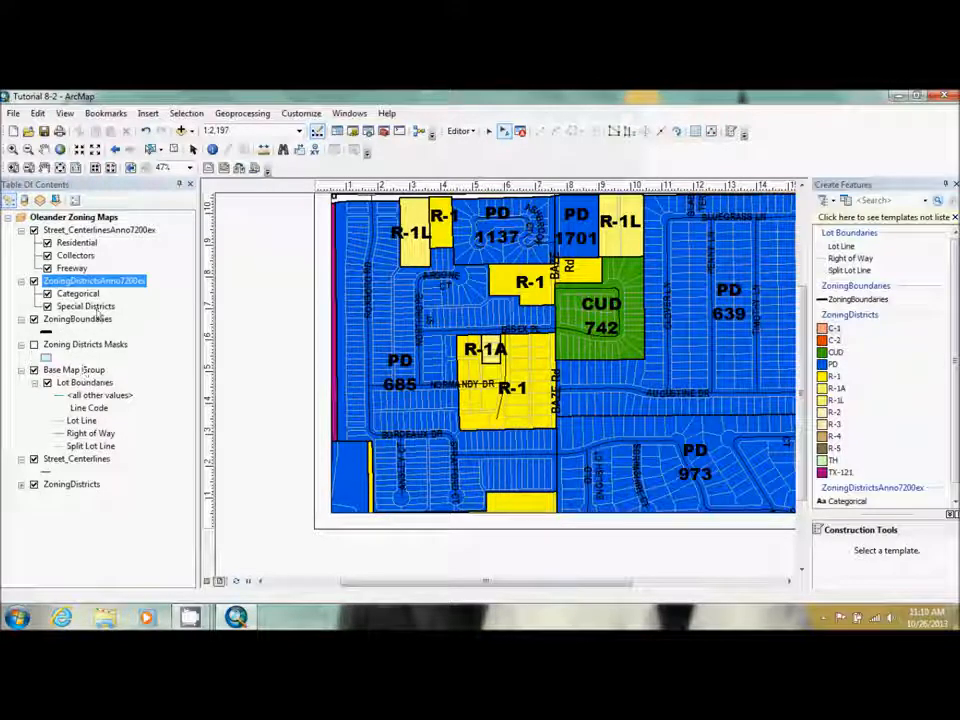
Step: Turn on layer masking for the data frame, masking ZoningBoundaries and Lot Boundaries with Zoning Districts Masks and enabling levels for masked layers
right_click(78, 220)
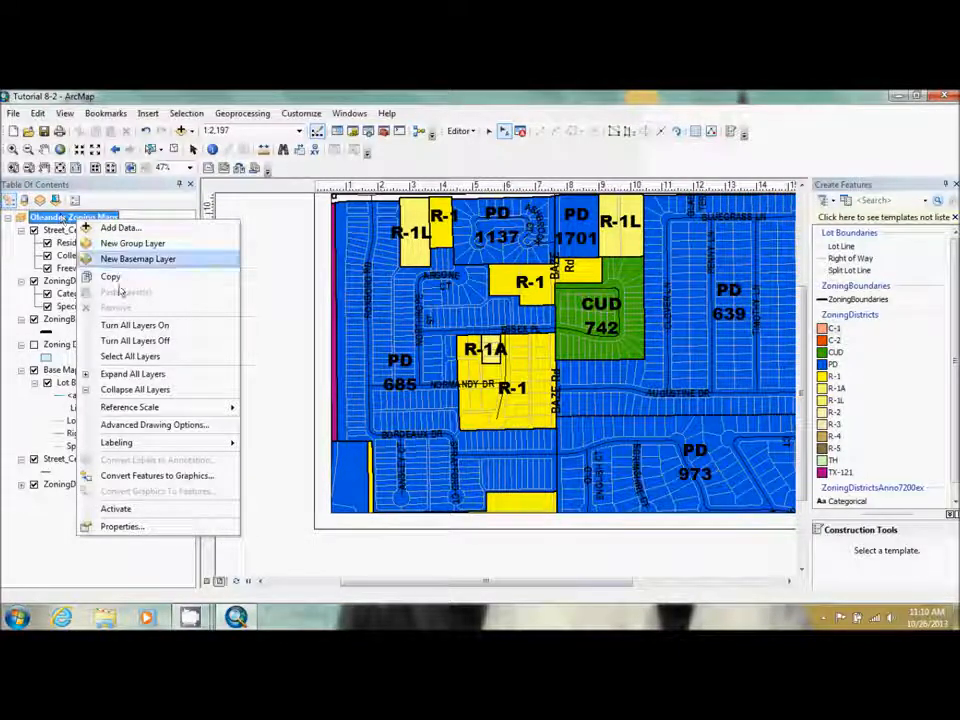
left_click(175, 425)
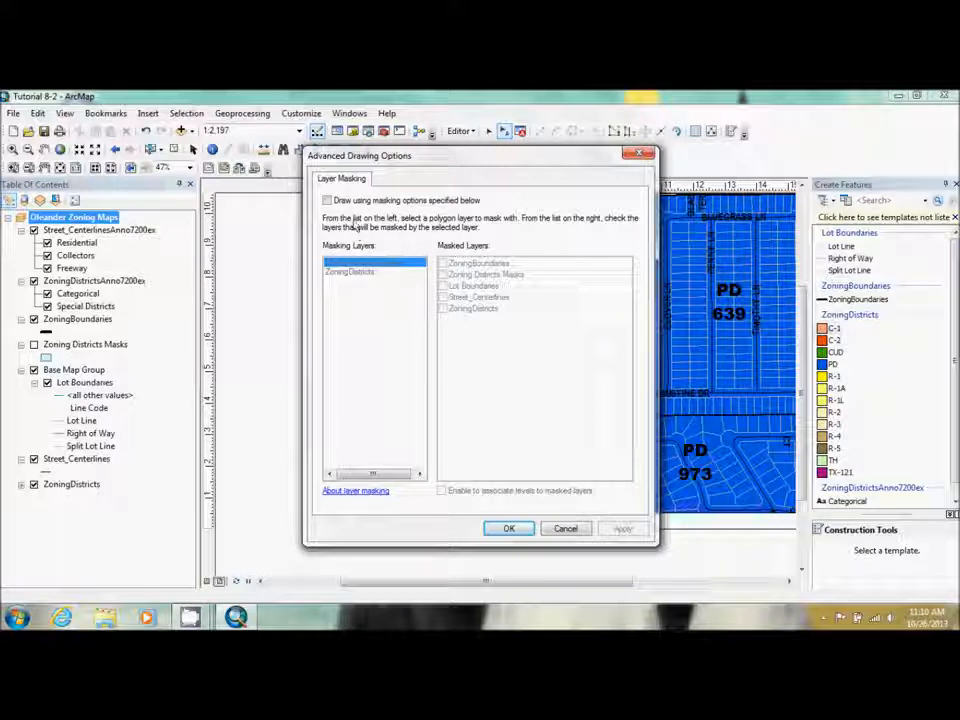
left_click(350, 203)
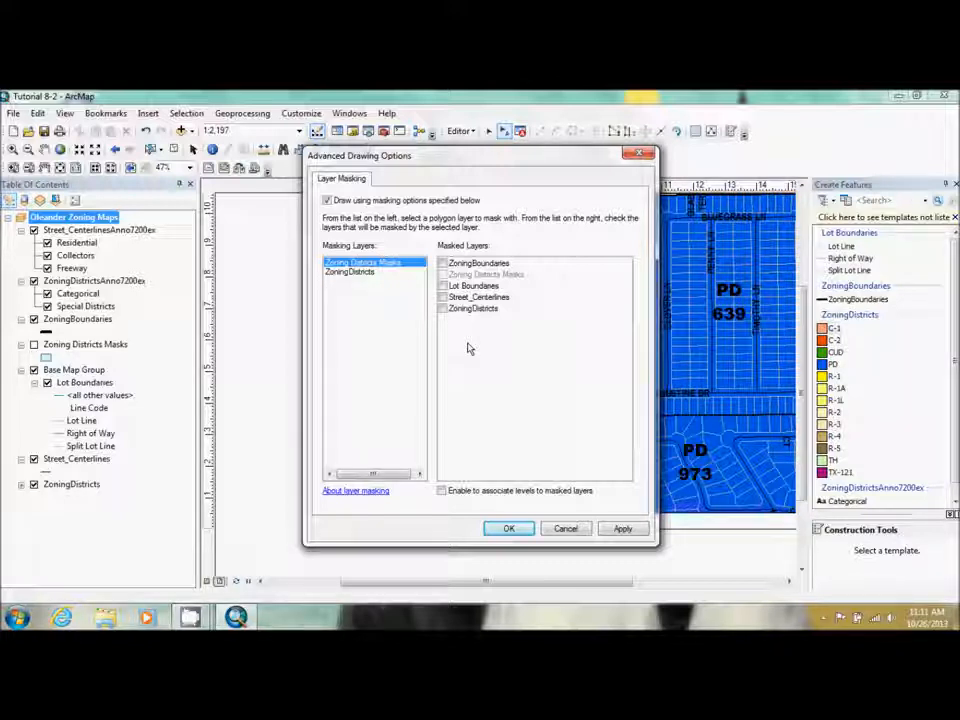
left_click(456, 264)
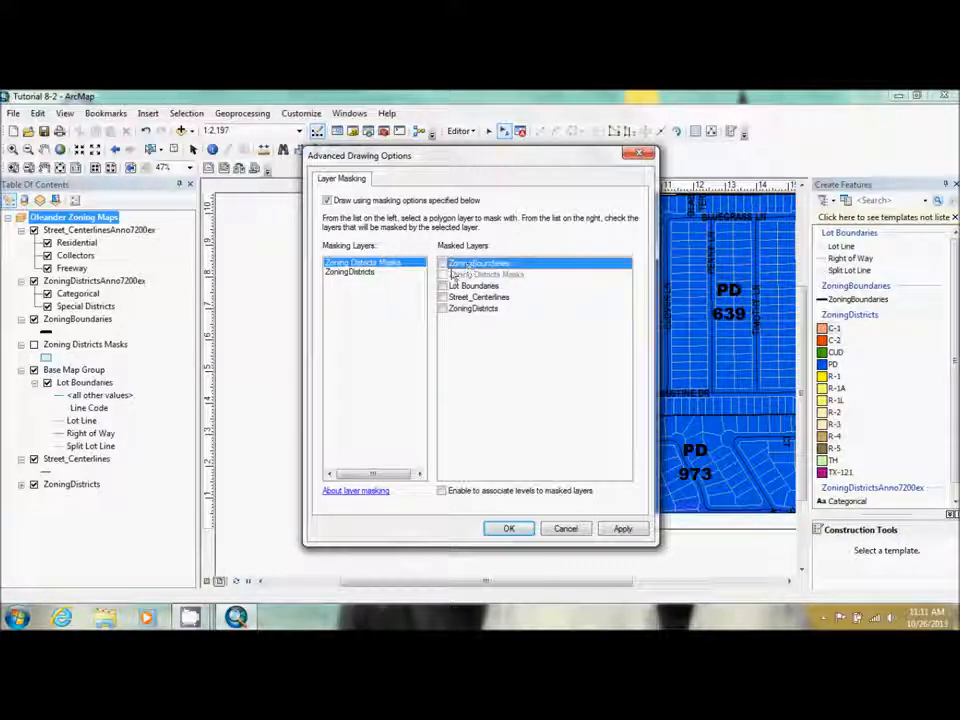
left_click(442, 263)
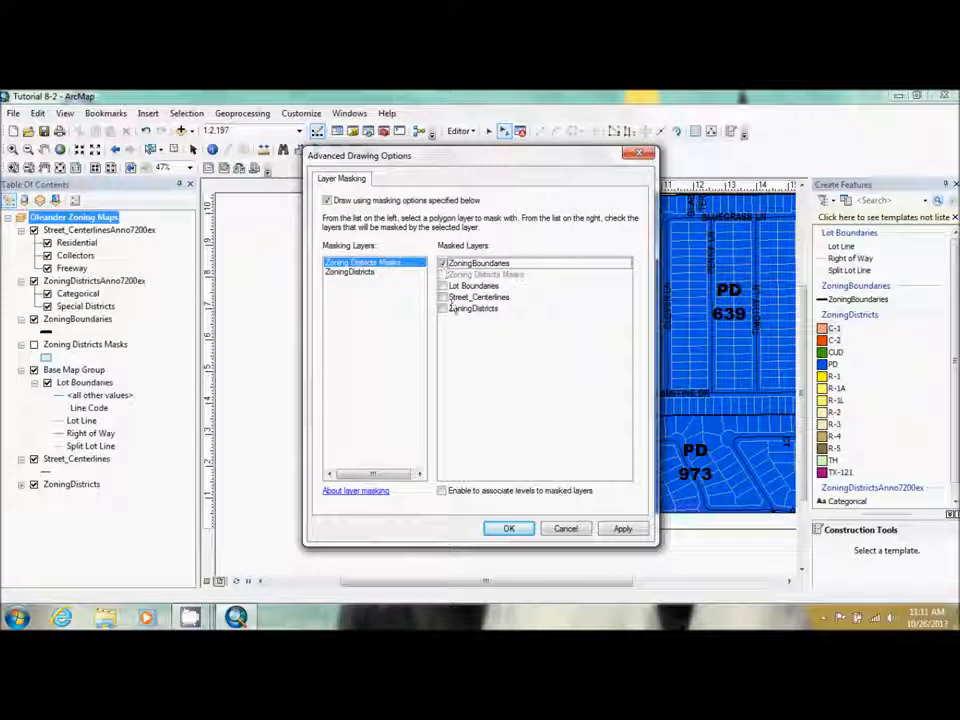
left_click(443, 286)
left_click(443, 286)
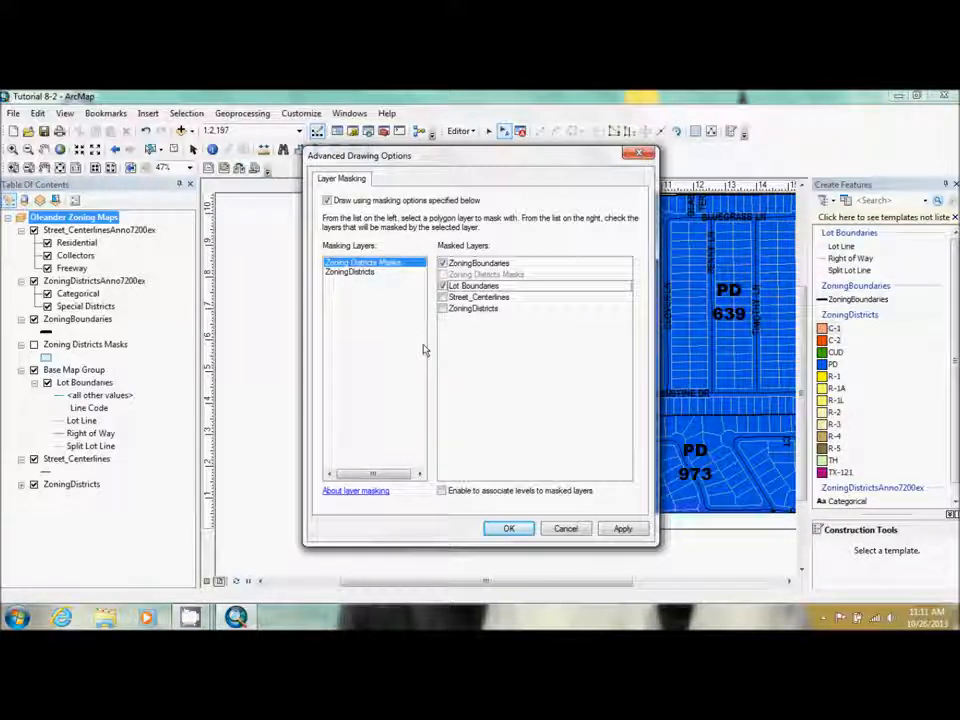
left_click(446, 493)
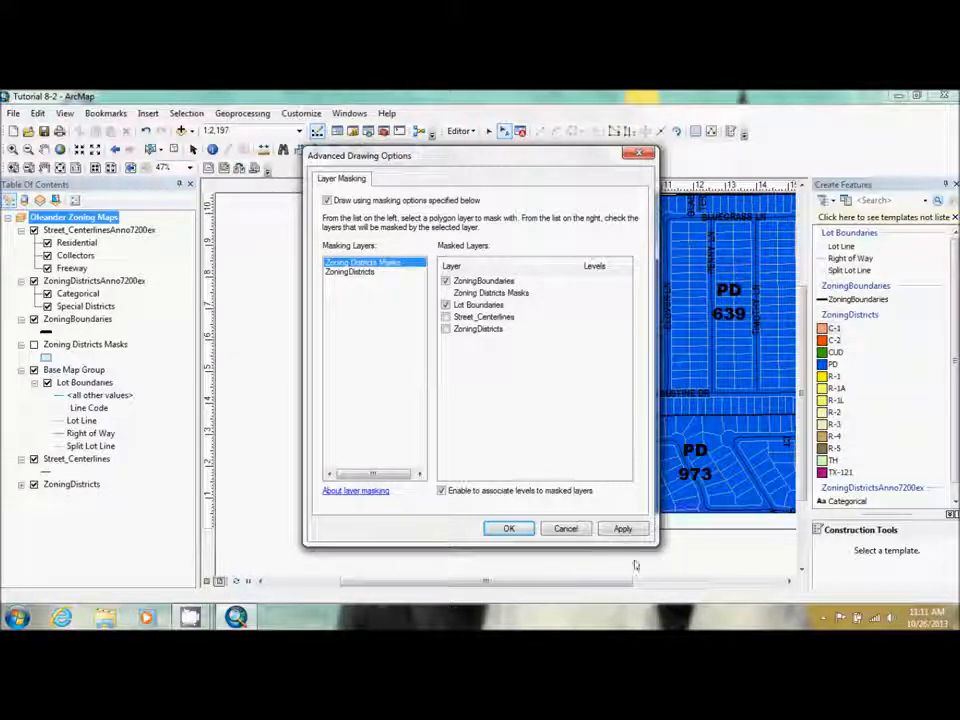
left_click(509, 528)
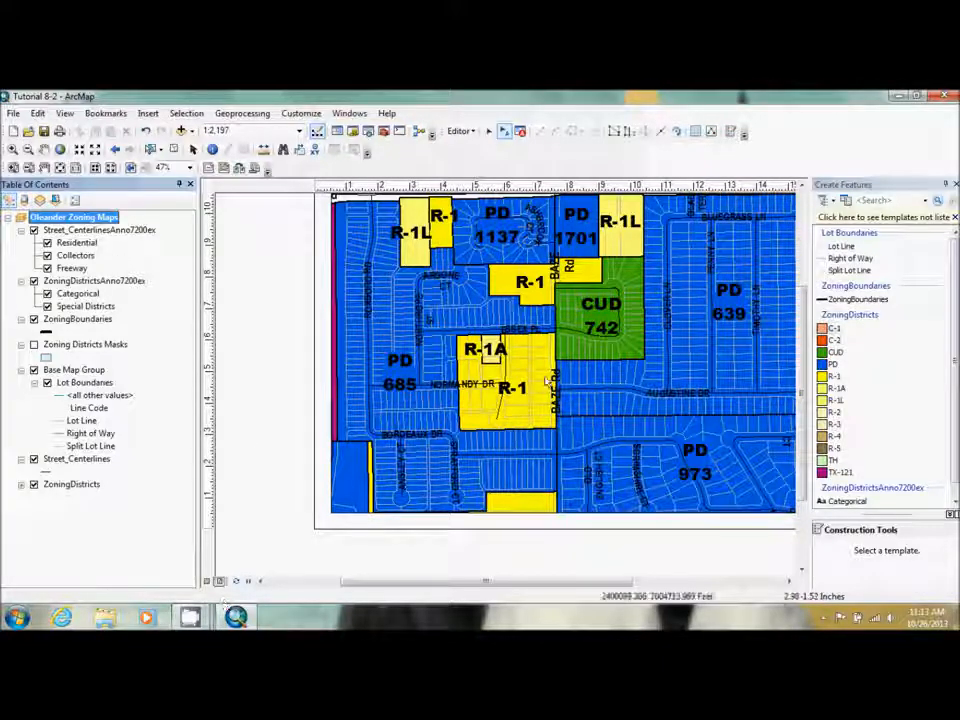
left_click(899, 97)
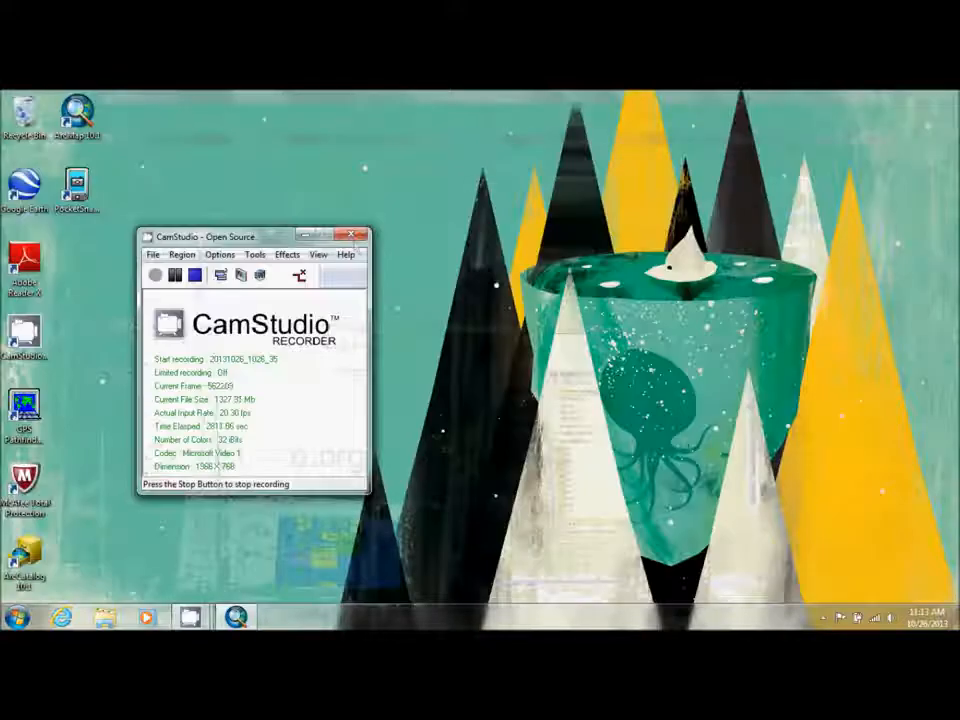